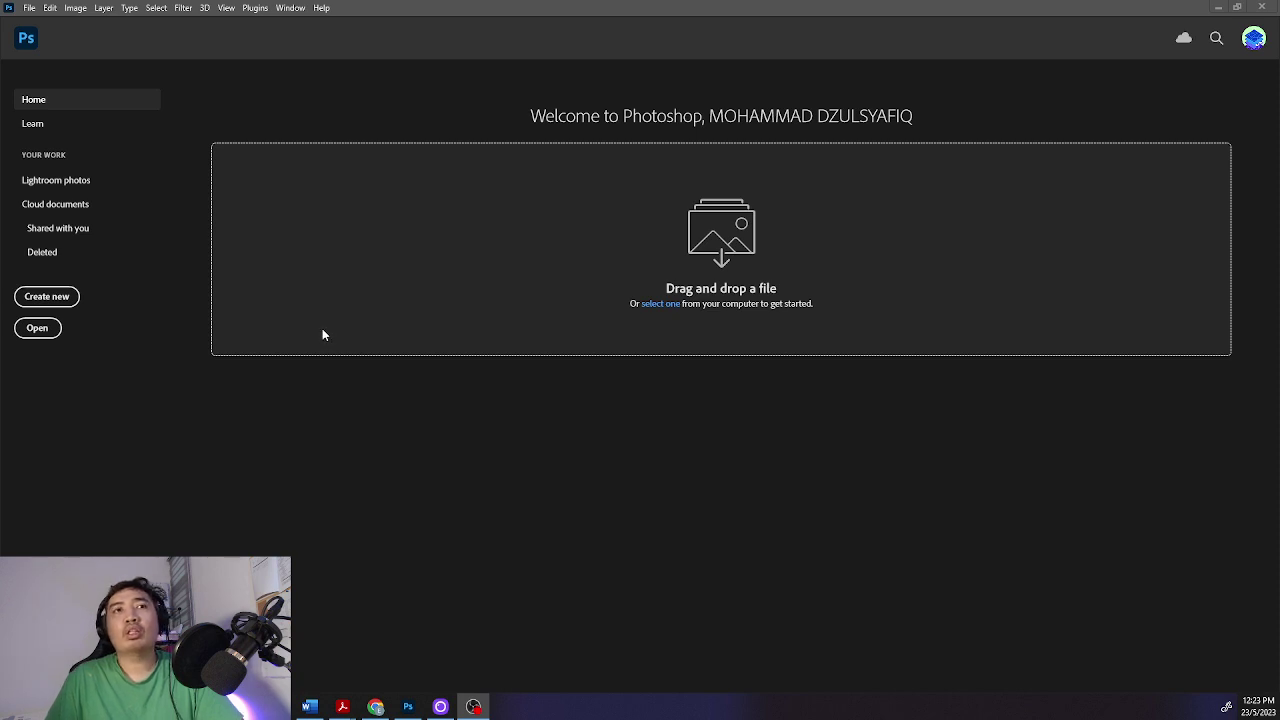
Step: Start opening a file and browse into UMK > UKI10401 PENYUNTINGAN GRAFIK DAN VISUAL
click(45, 331)
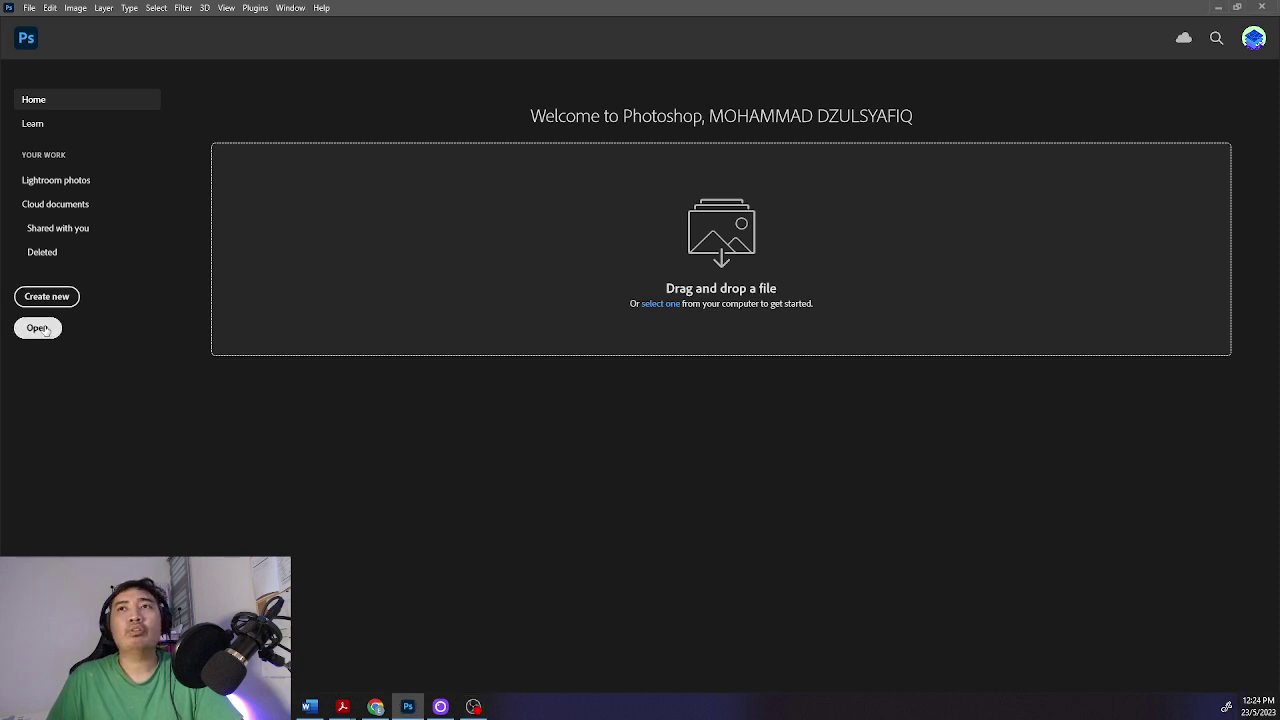
click(40, 330)
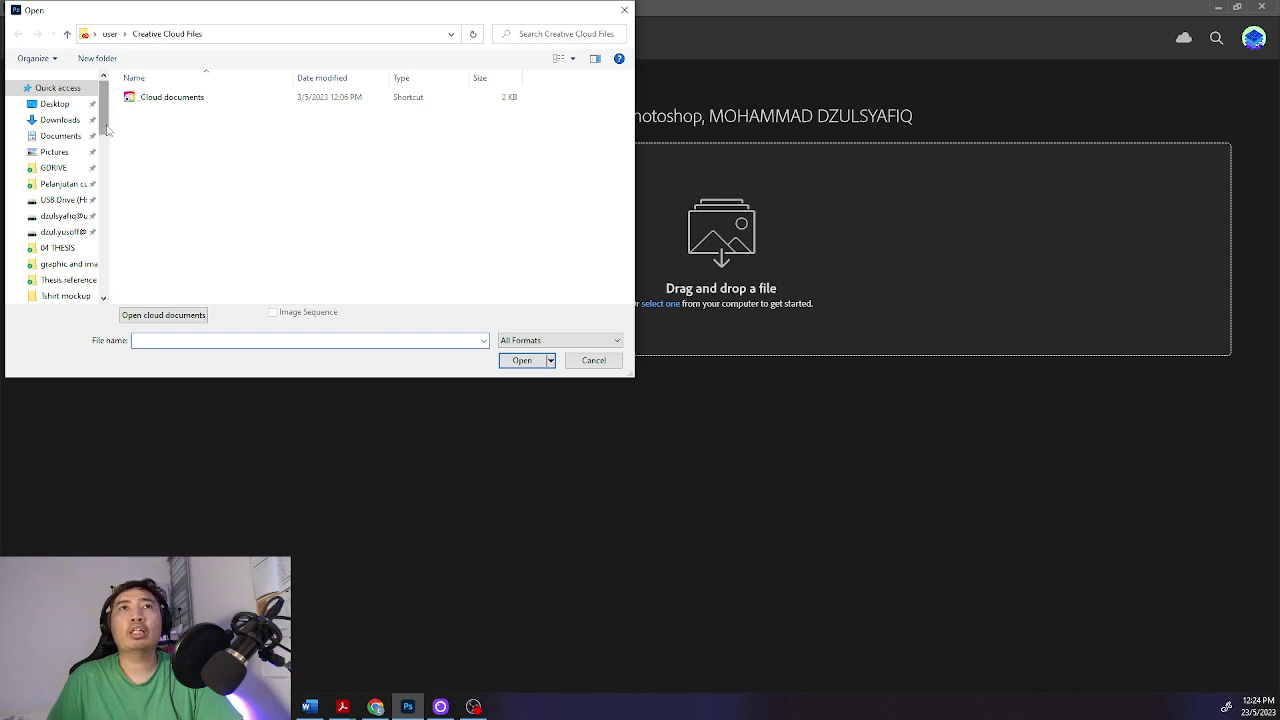
drag(108, 128, 103, 208)
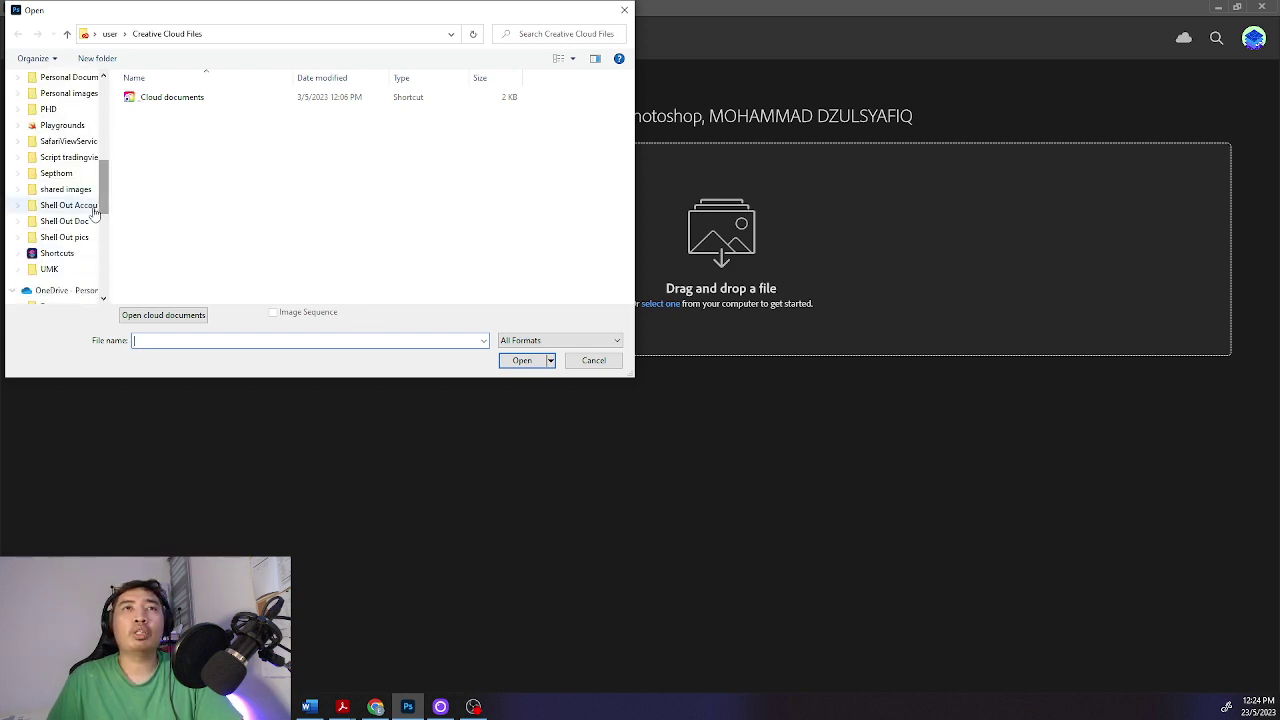
click(49, 269)
scroll(190, 212, down, 1)
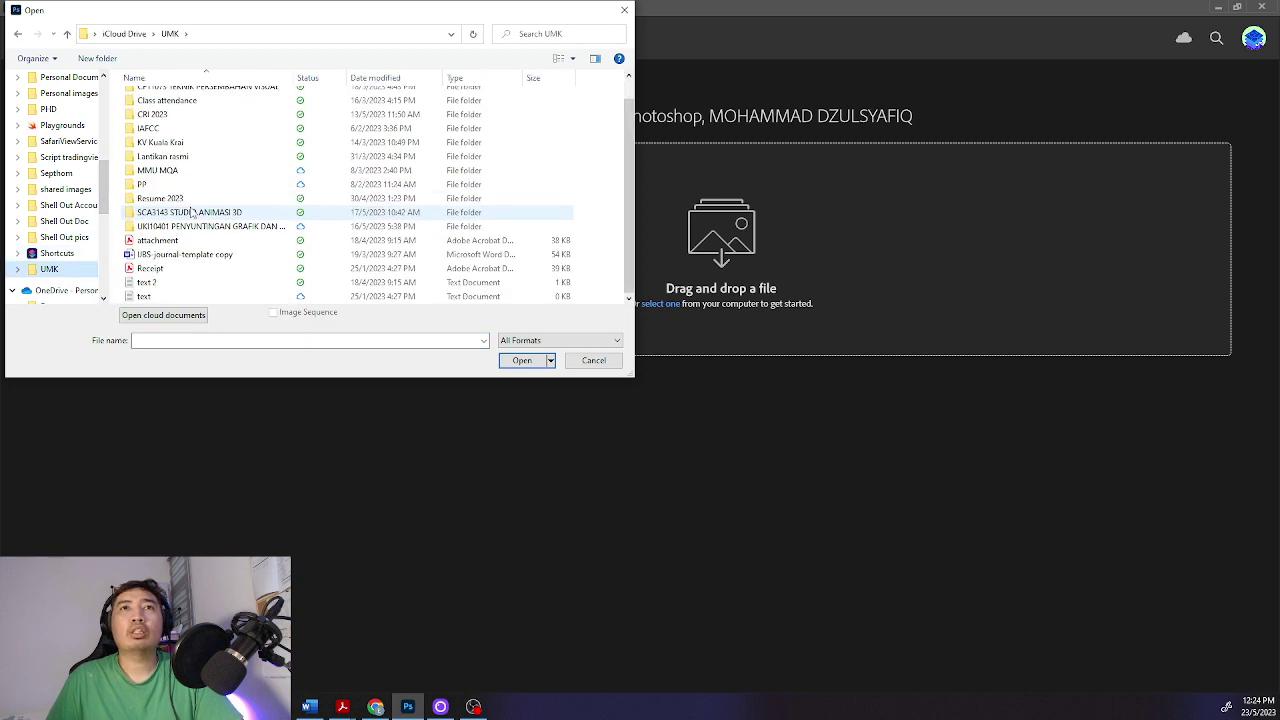
double_click(167, 228)
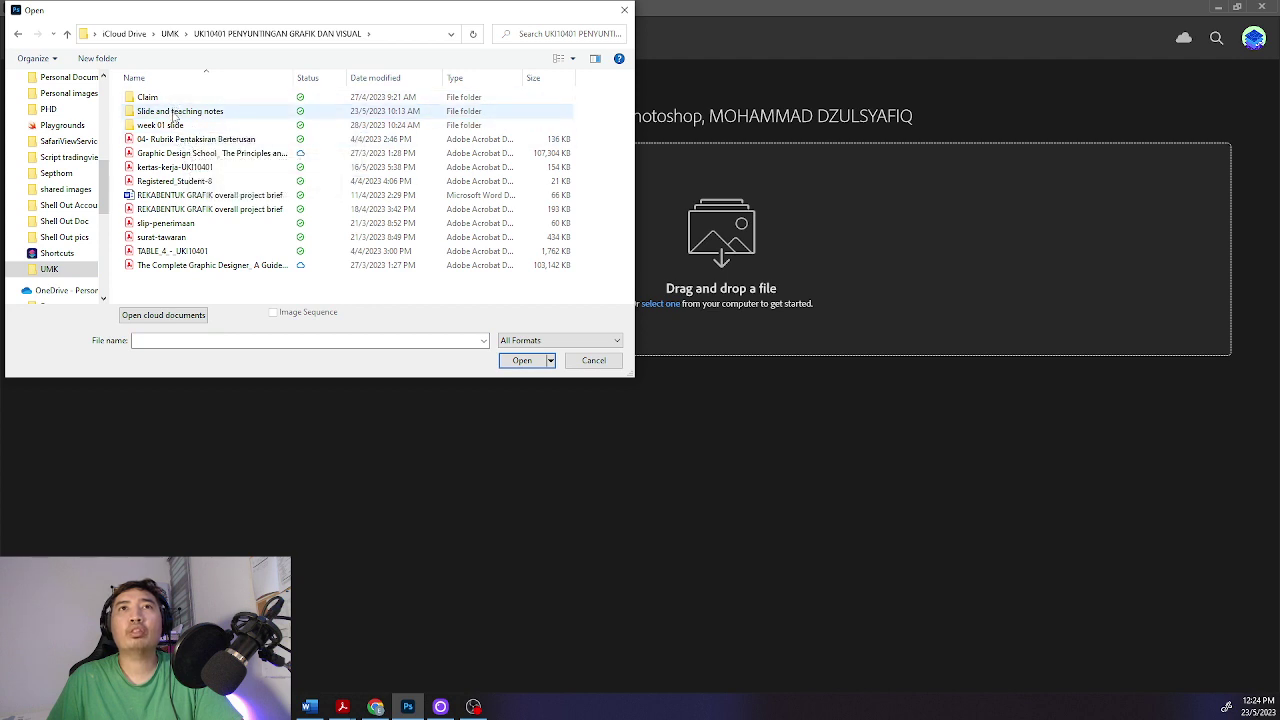
Step: Enter Slide and teaching notes > Tshirt mockup and select the men's white T-shirt mockup image
double_click(174, 110)
double_click(162, 97)
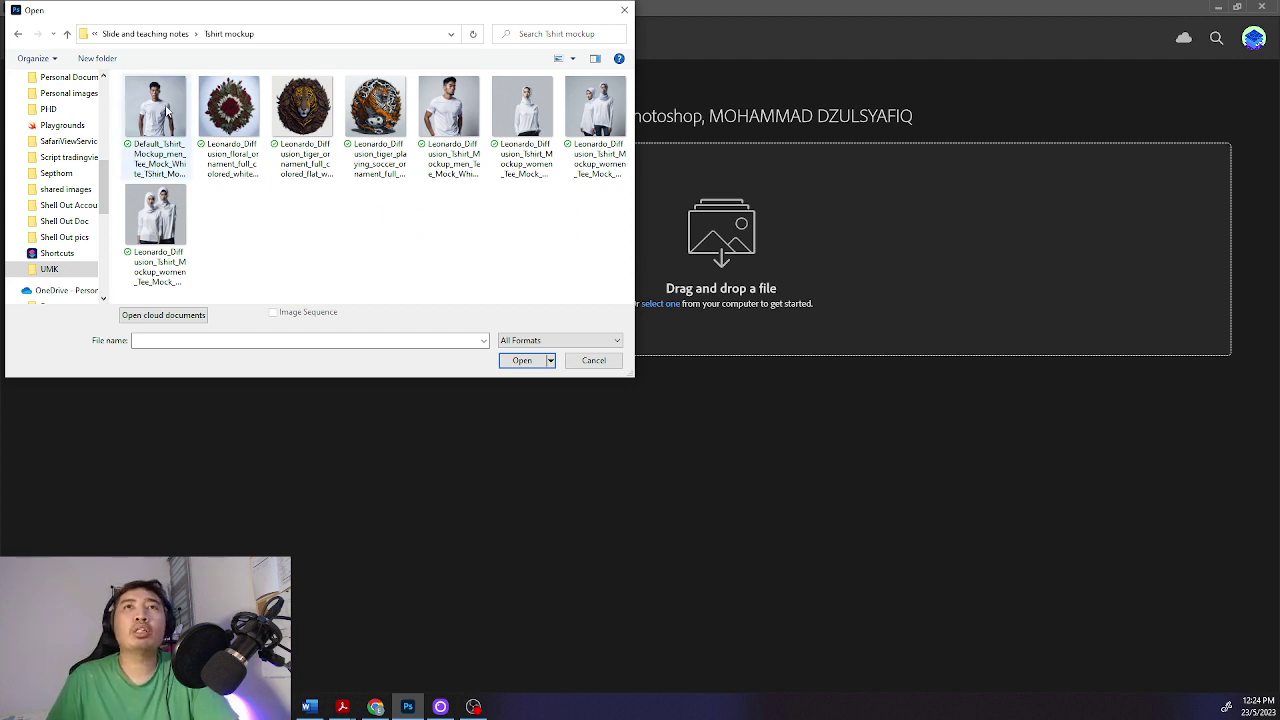
drag(313, 14, 389, 46)
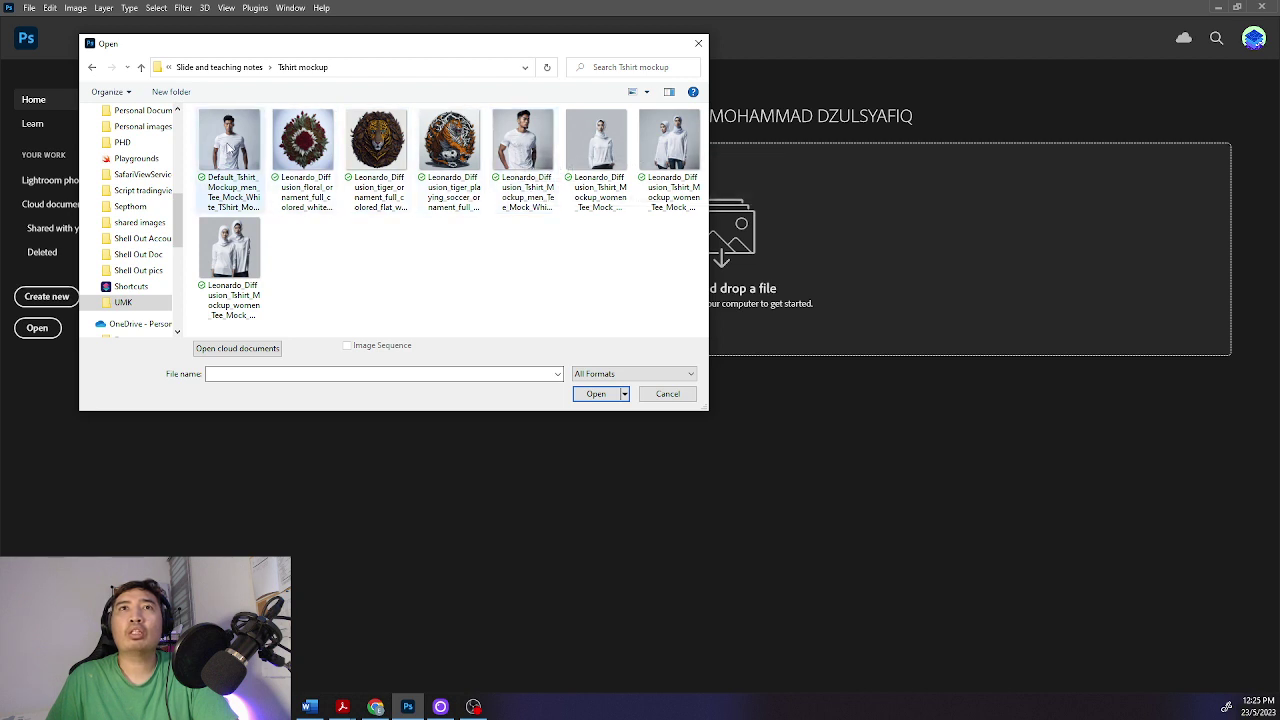
click(231, 145)
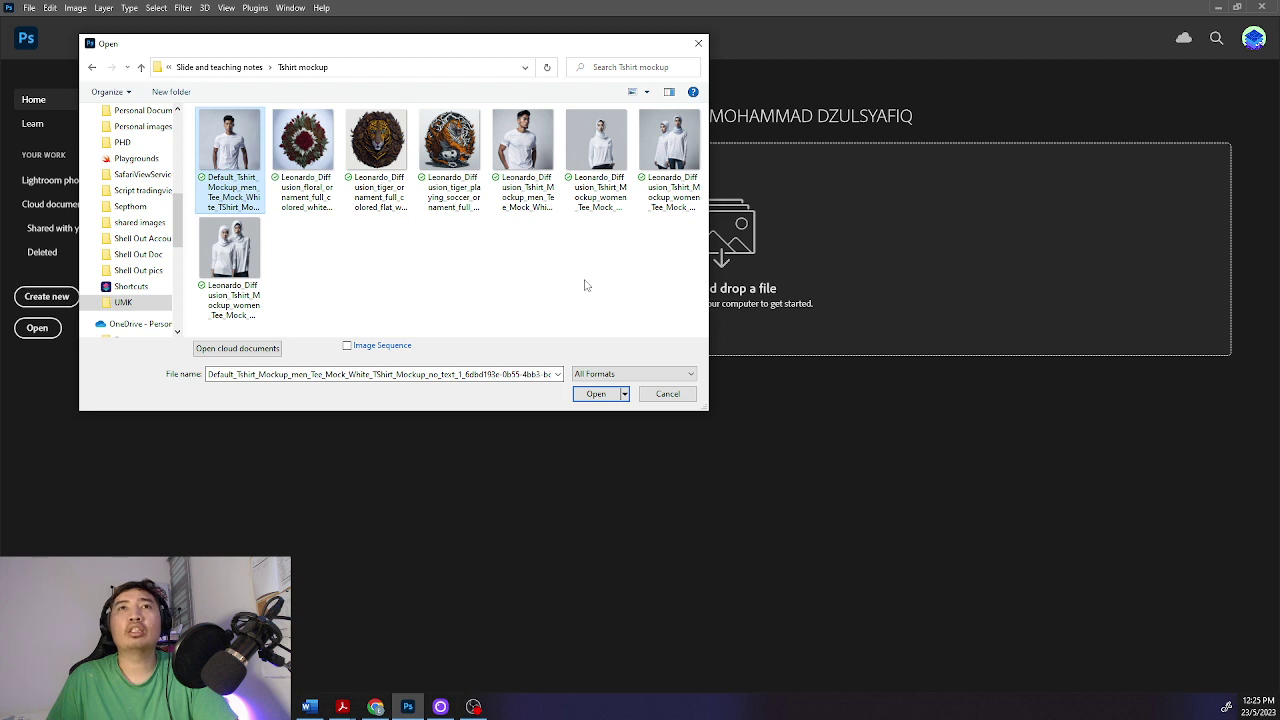
Step: Open the 2048 × 2048 white tee mockup at 50% zoom, then launch File Explorer
click(596, 394)
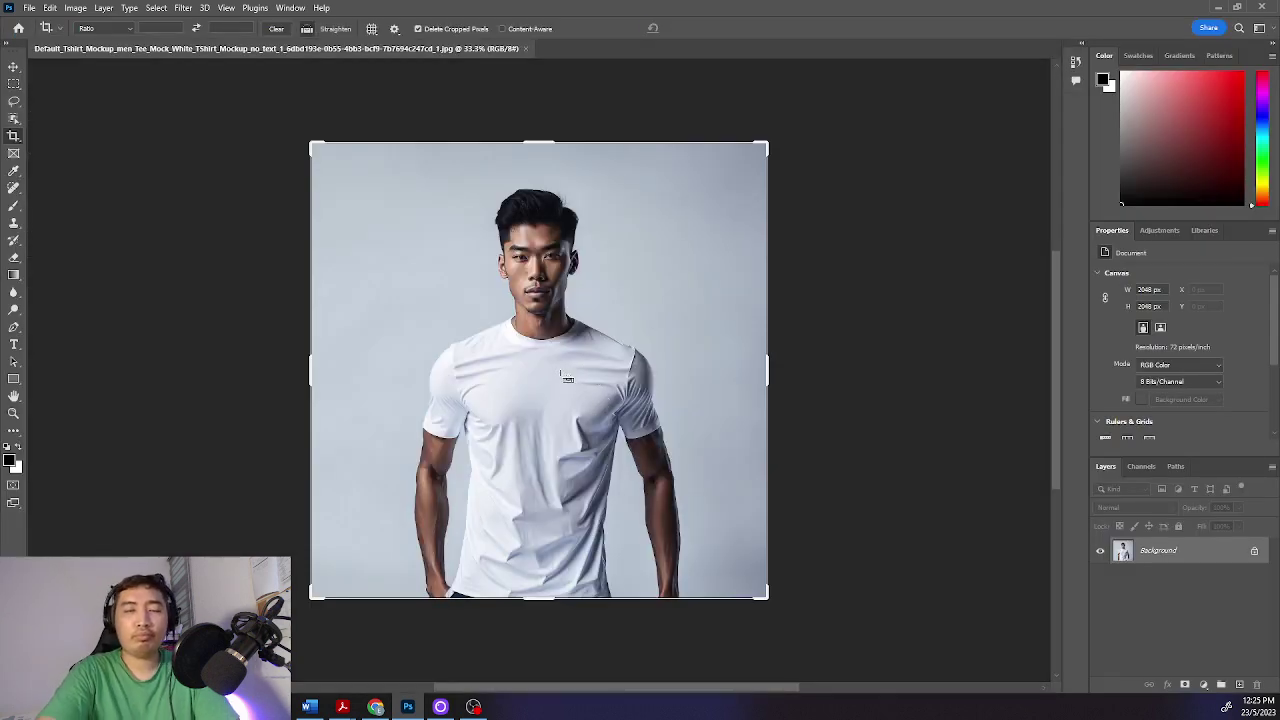
key(ctrl+plus)
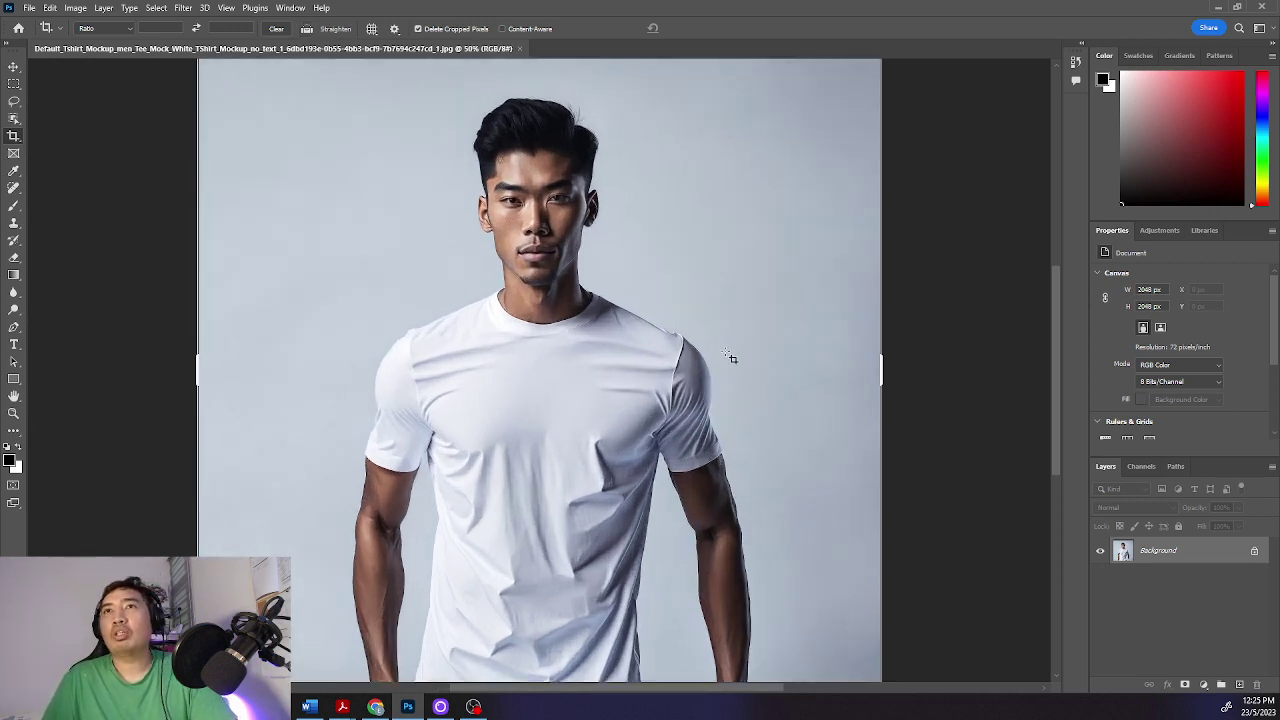
drag(1053, 305, 1058, 335)
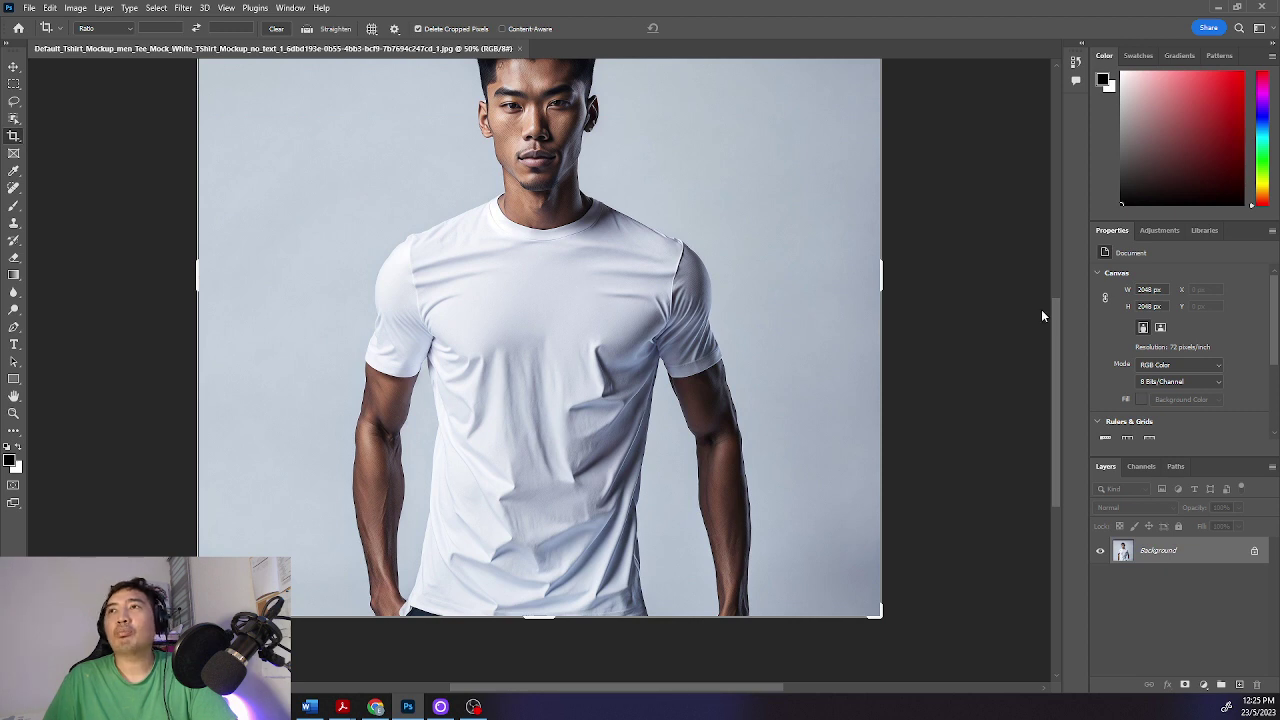
drag(1054, 300, 1052, 290)
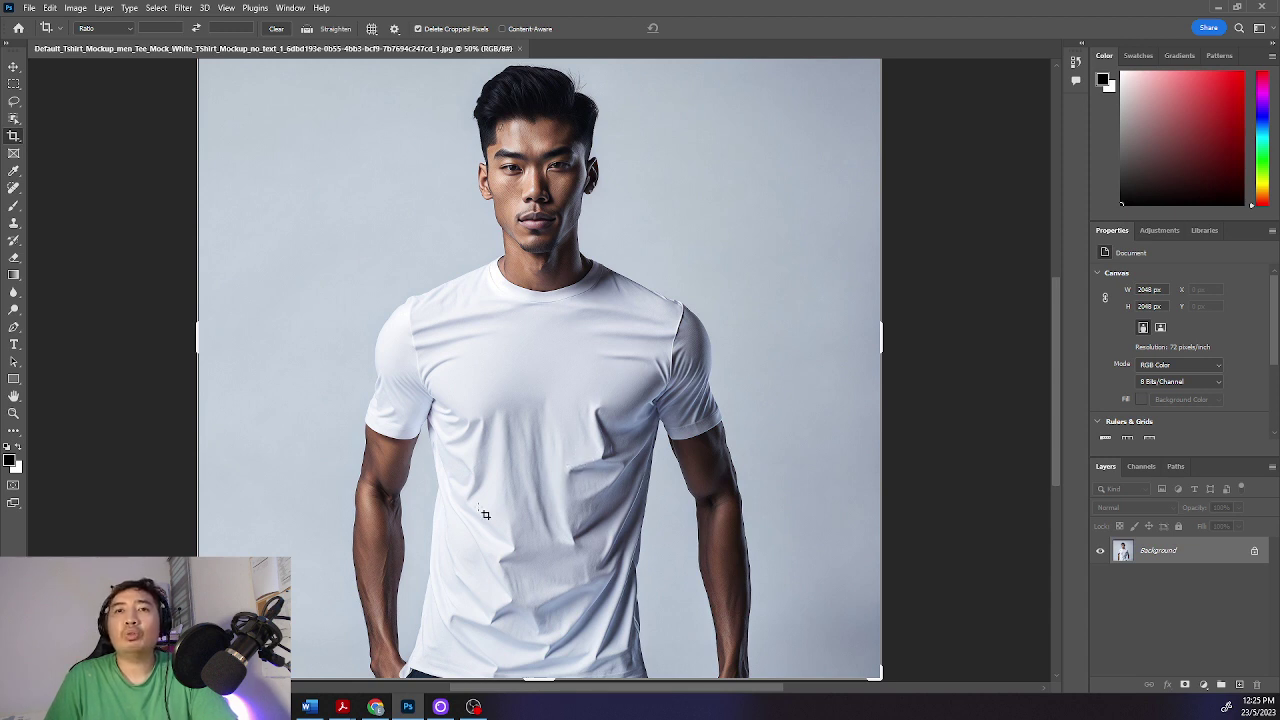
key(super+e)
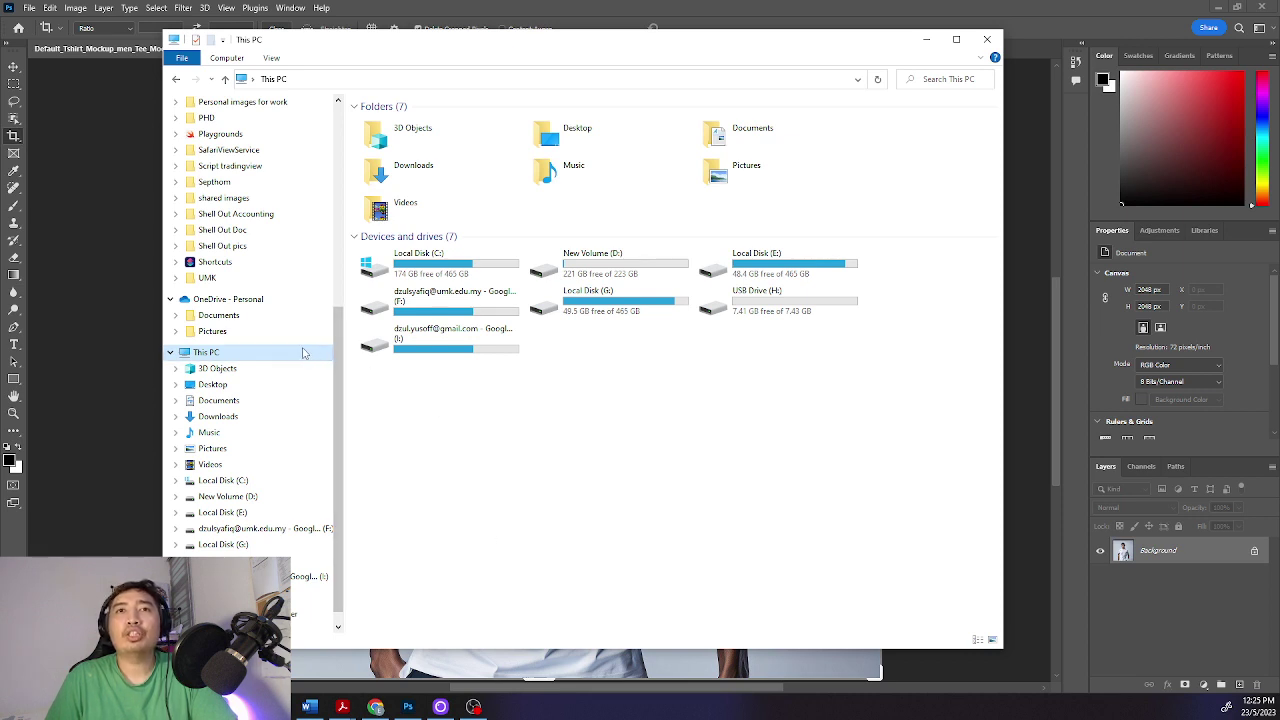
Step: In File Explorer, go to UMK > UKI10401 > Slide and teaching notes > Tshirt mockup
click(284, 278)
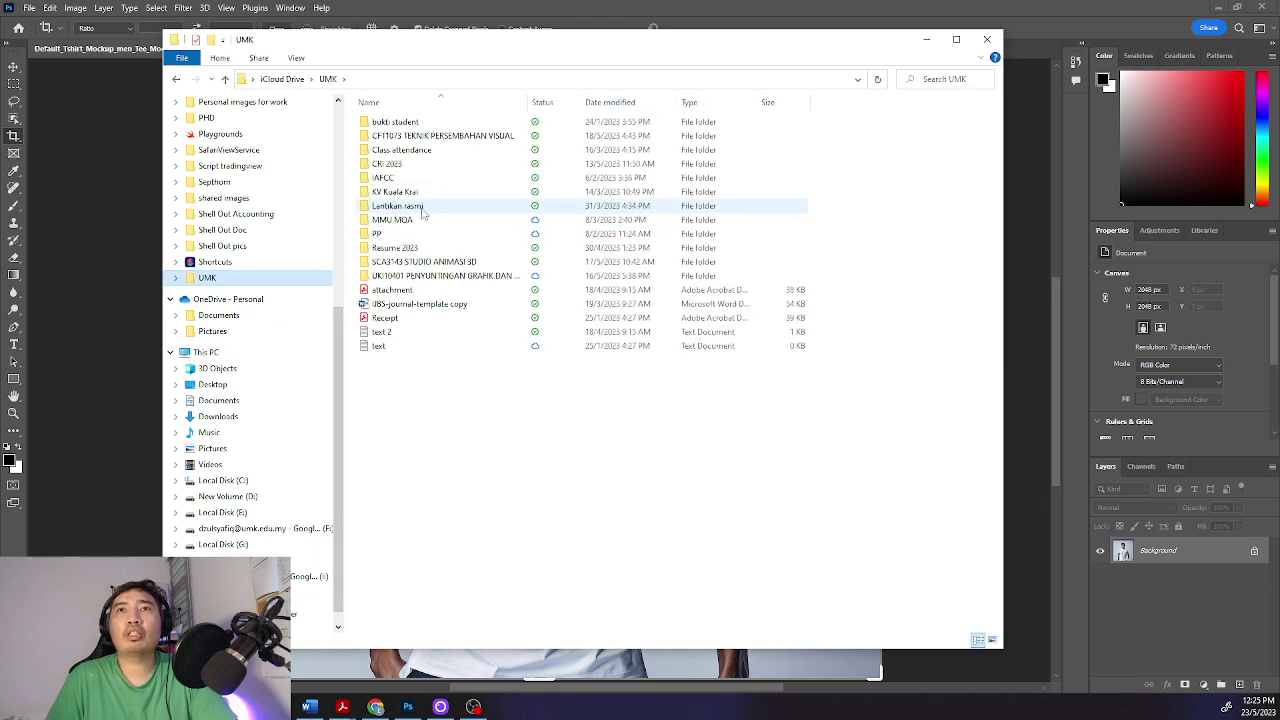
click(432, 276)
double_click(432, 276)
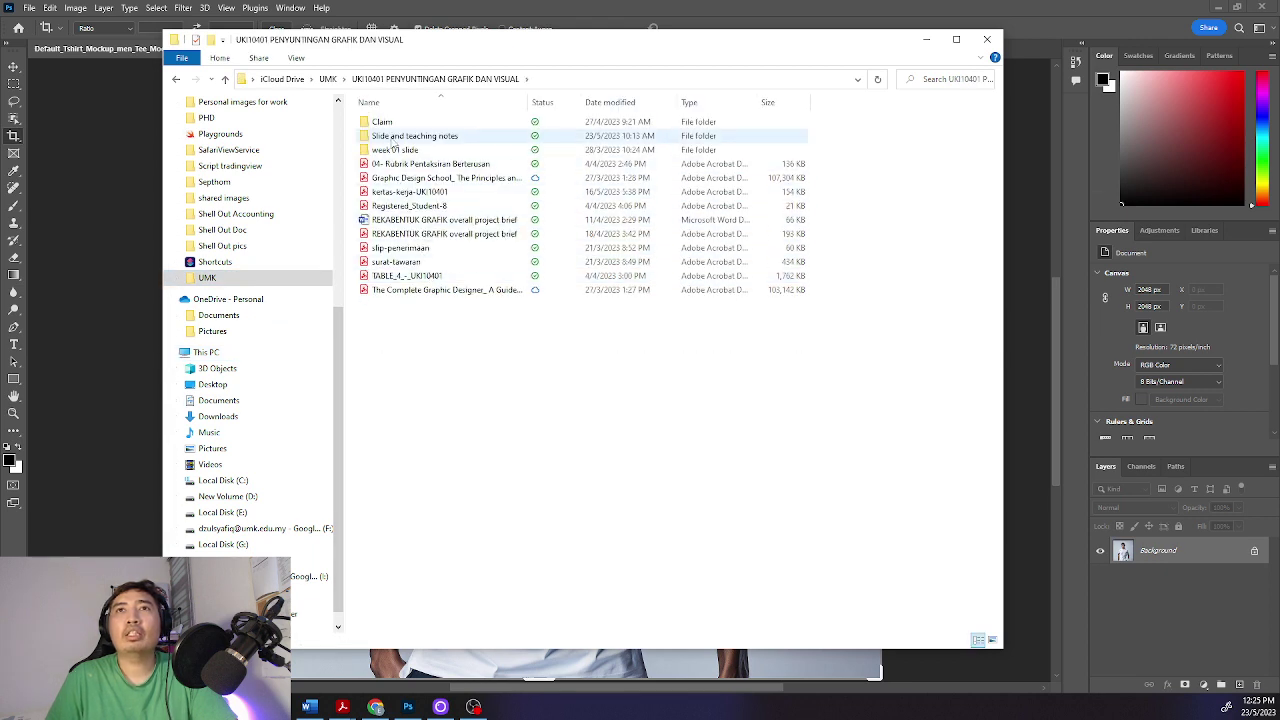
double_click(393, 136)
double_click(397, 122)
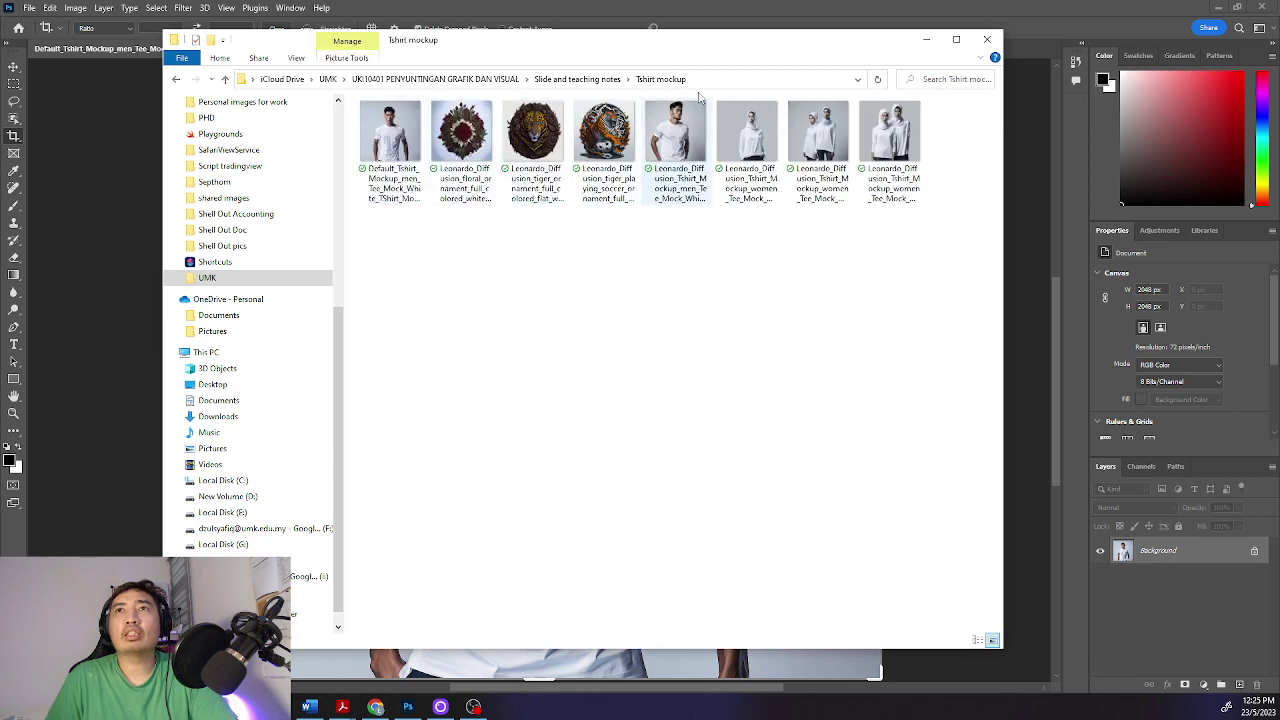
drag(777, 43, 652, 270)
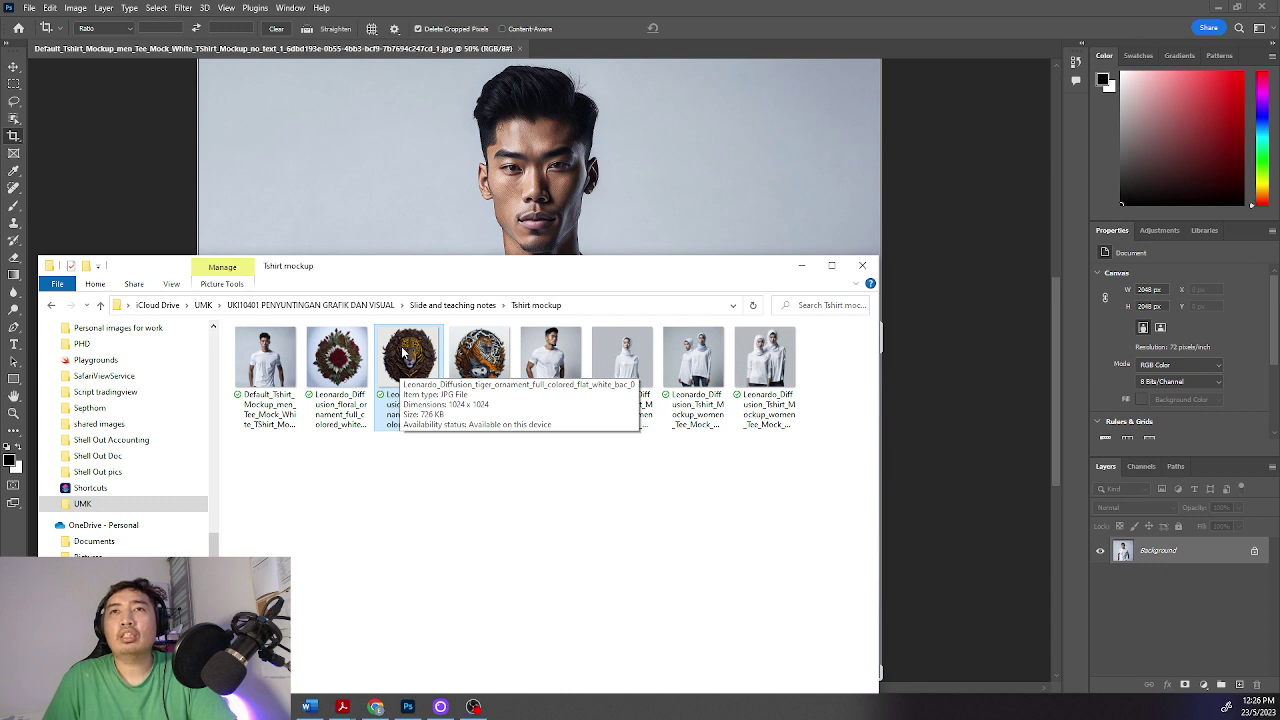
Step: Open the tiger ornament image with Adobe Photoshop 2023
right_click(404, 350)
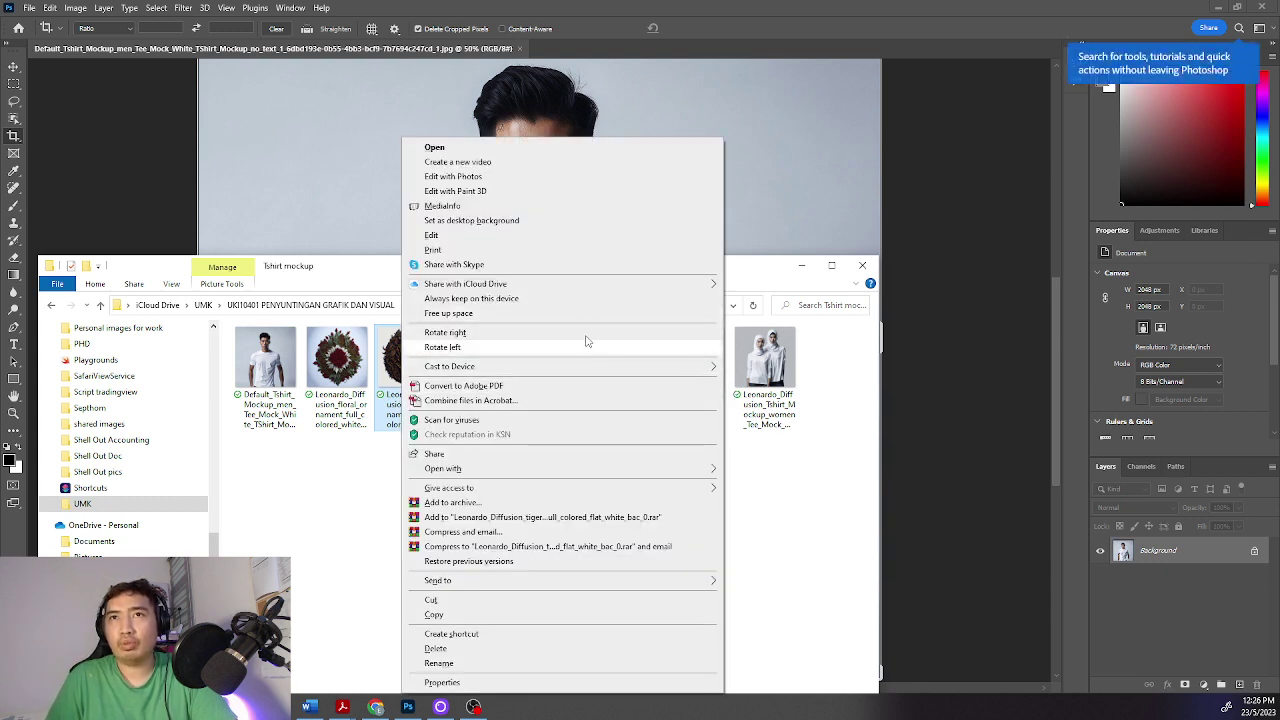
mouse_move(626, 472)
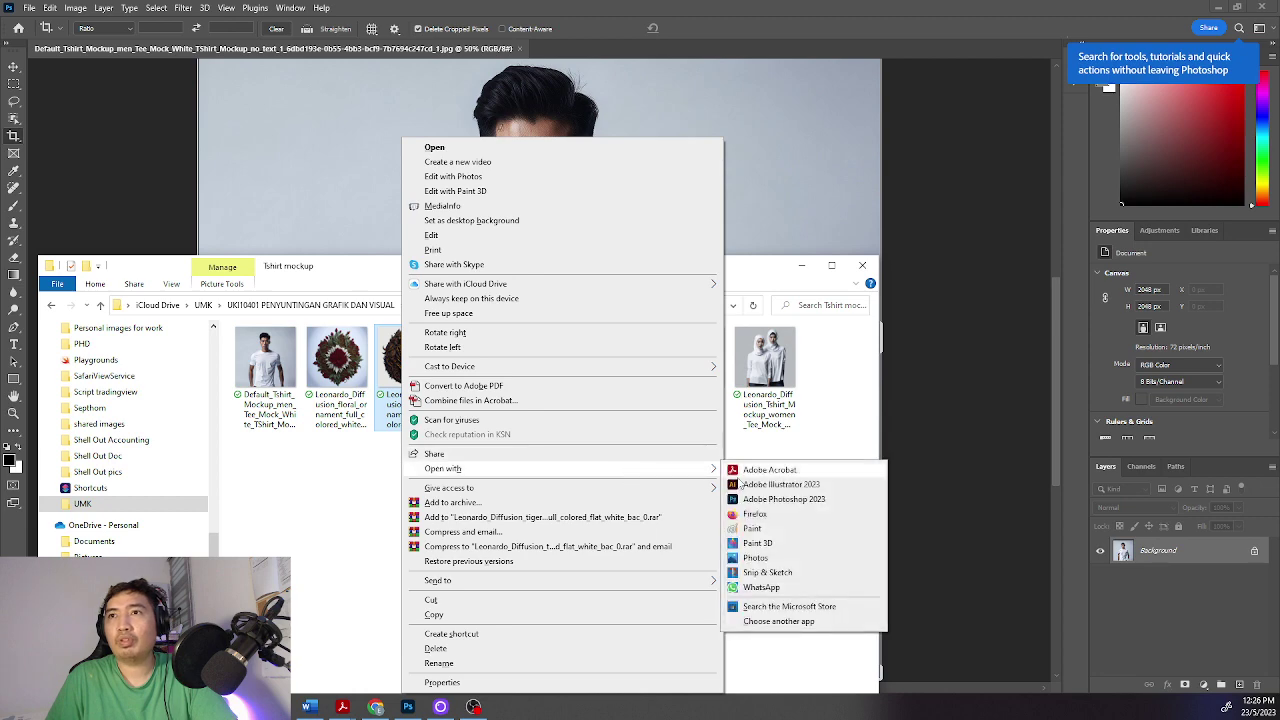
click(773, 499)
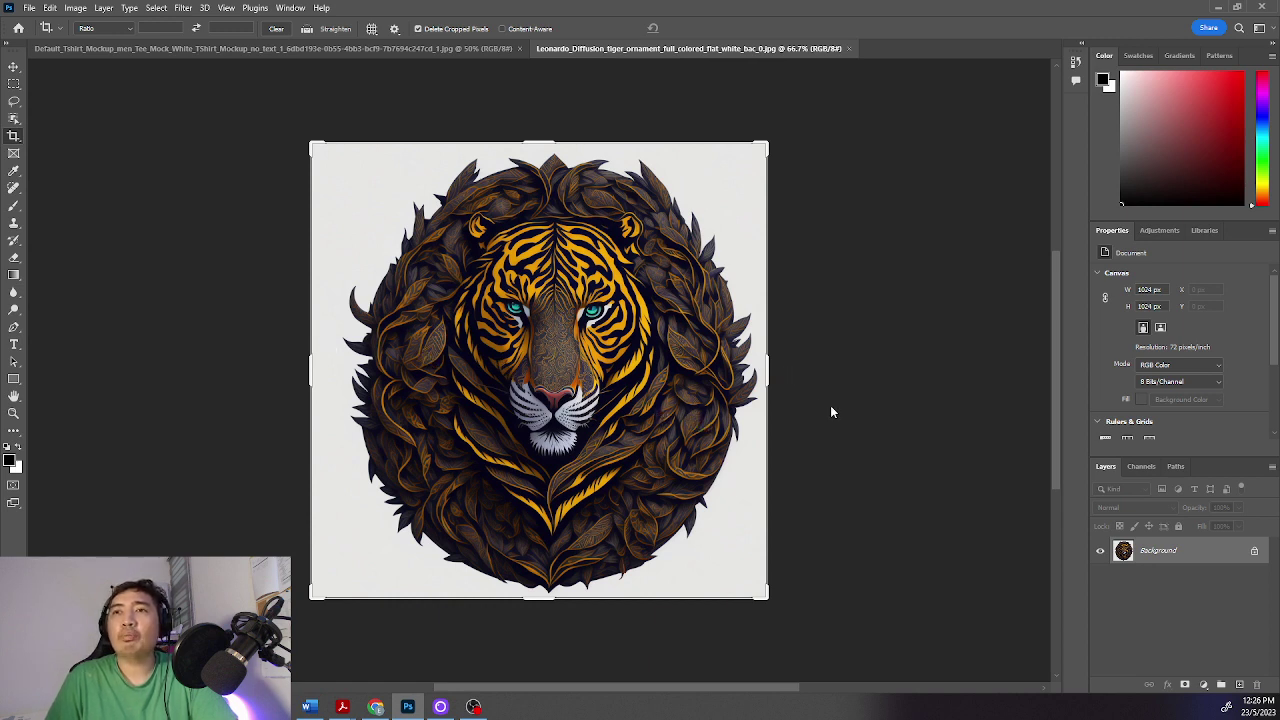
Step: Convert the Background to Layer 0 and delete its white surround using the Magic Wand Tool
double_click(1176, 556)
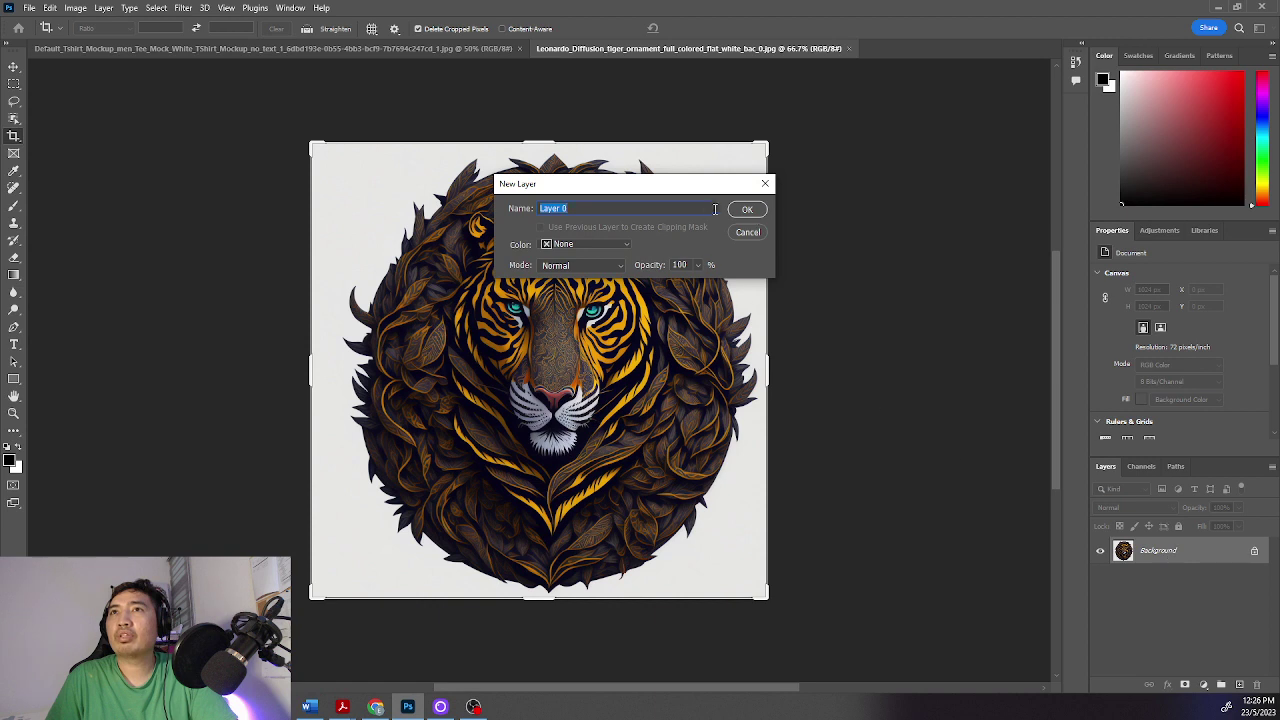
click(747, 209)
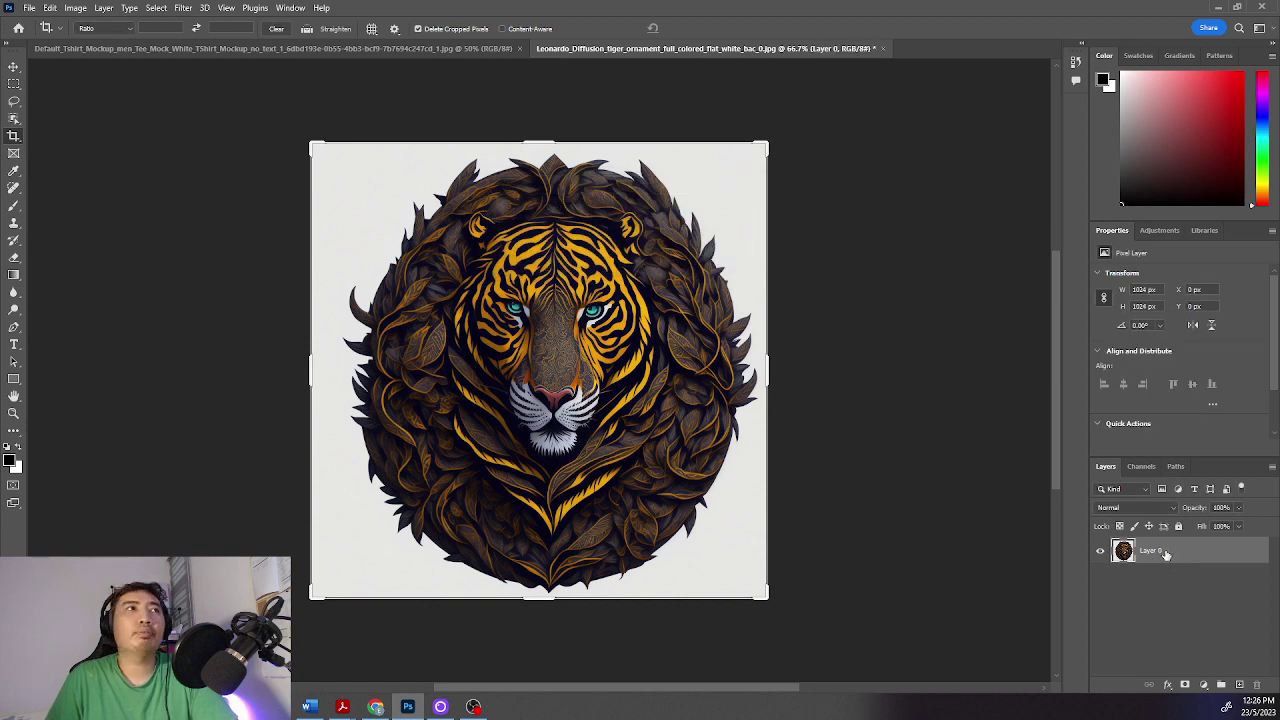
click(18, 119)
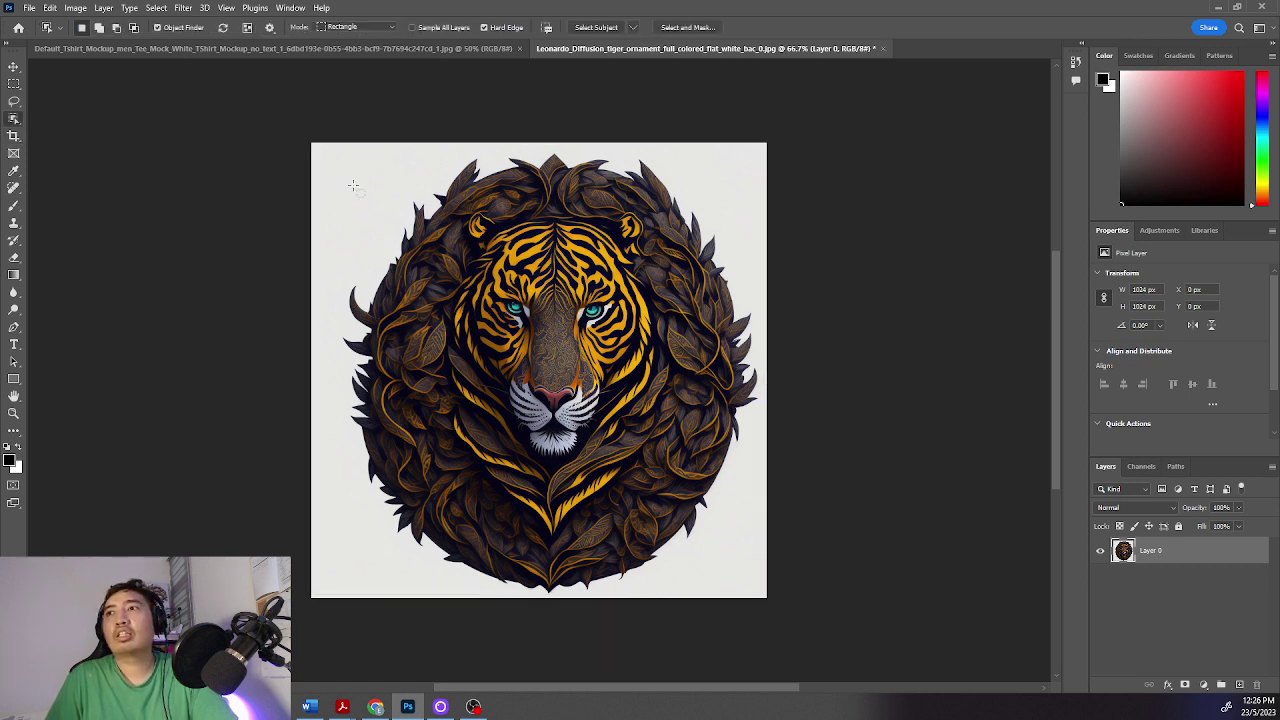
right_click(15, 119)
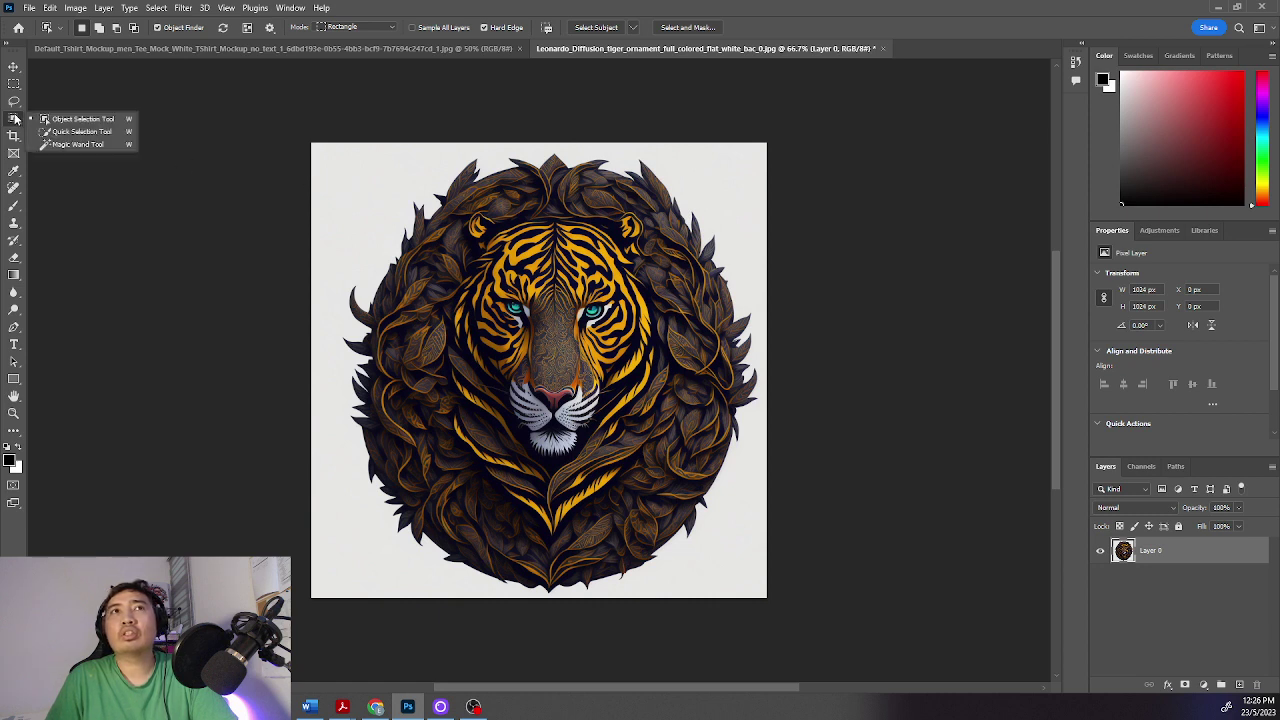
click(66, 145)
click(342, 193)
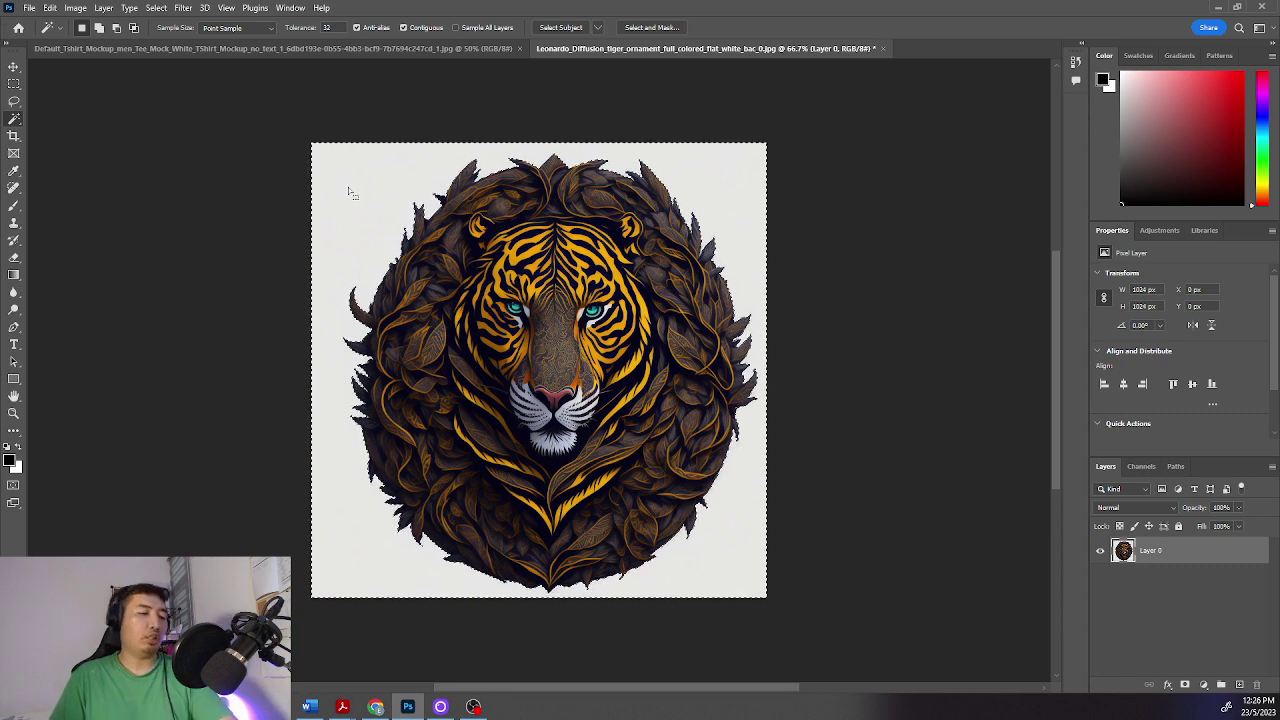
key(Delete)
key(ctrl+d)
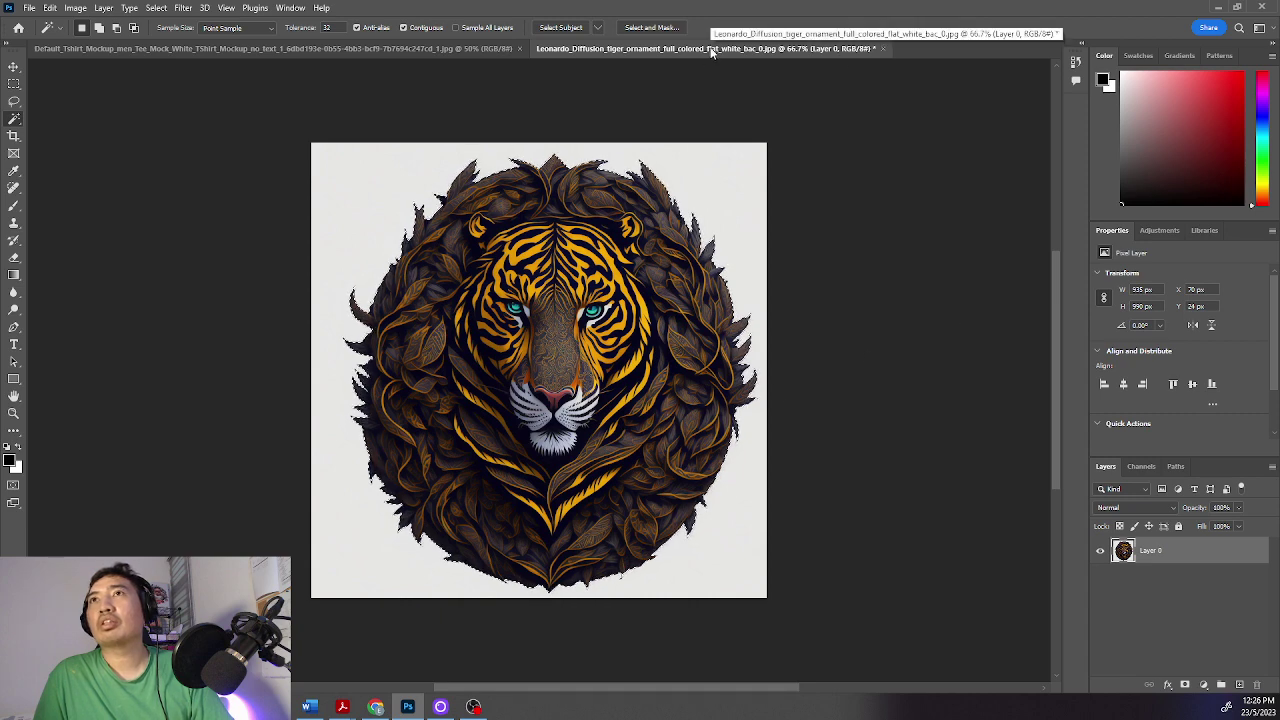
Step: Drag the tiger onto the mockup, close the tiger document unsaved, and move it onto the shirt
drag(714, 49, 770, 170)
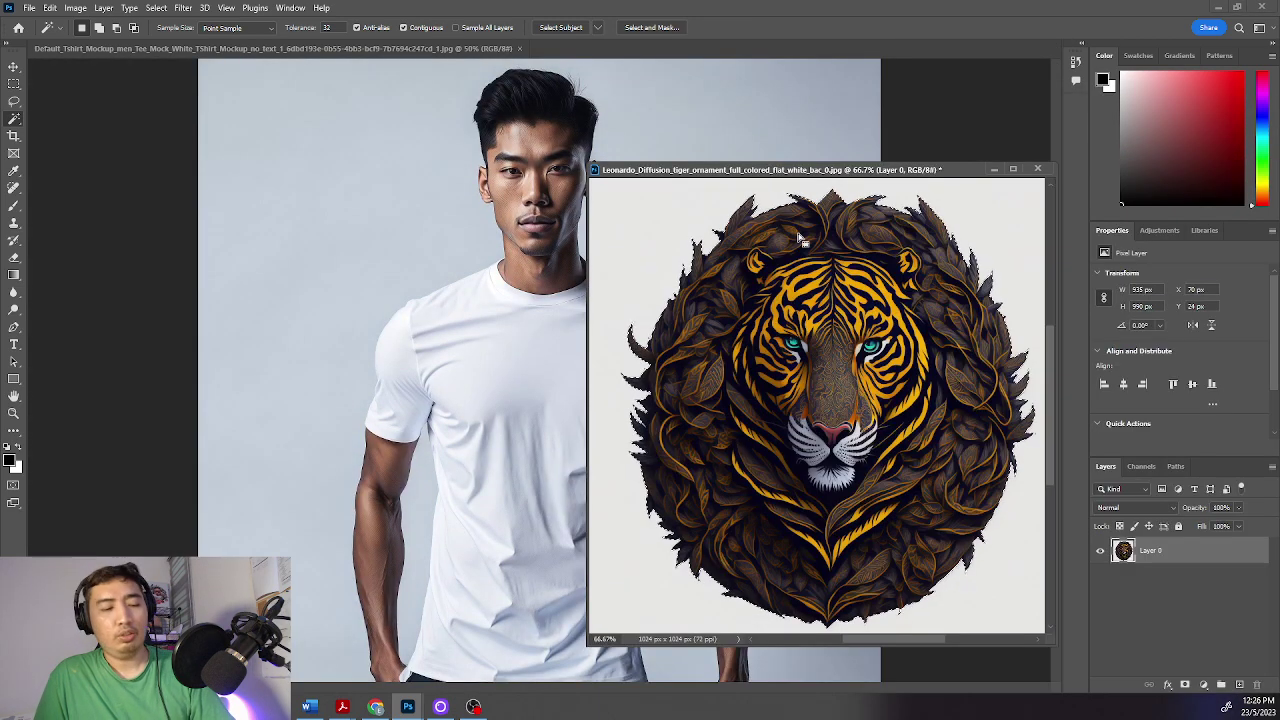
key(v)
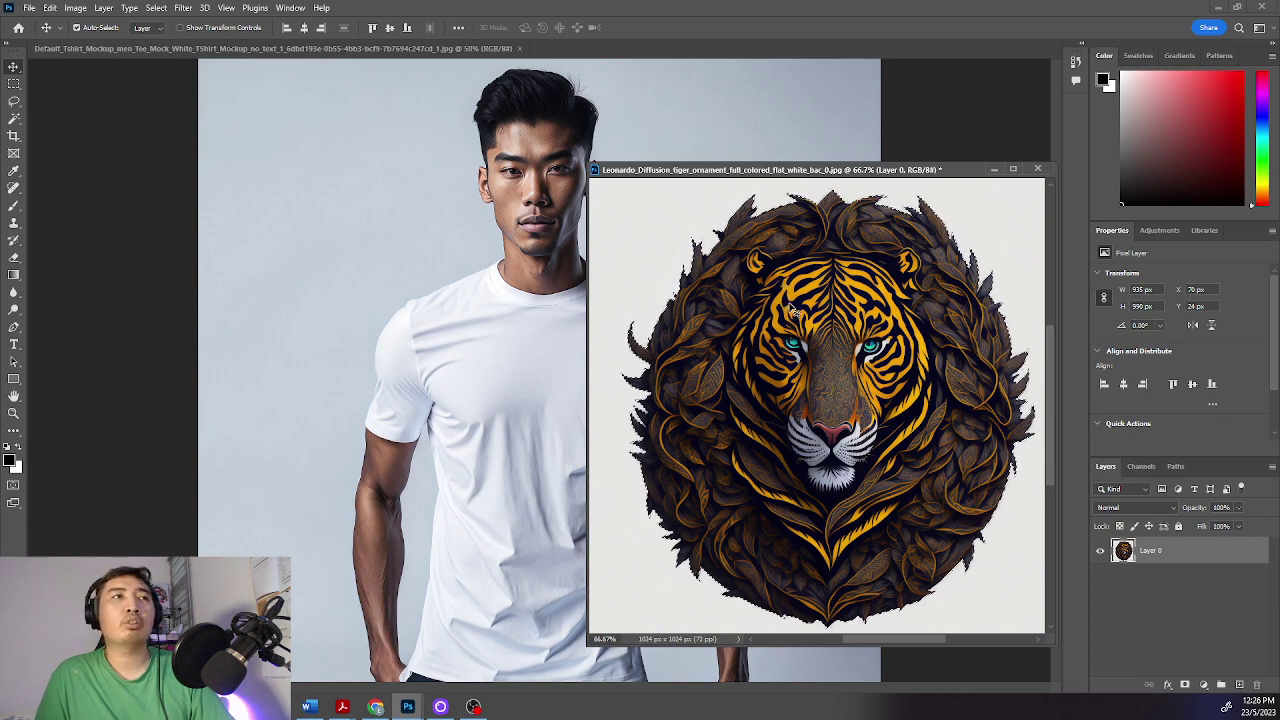
drag(789, 311, 482, 320)
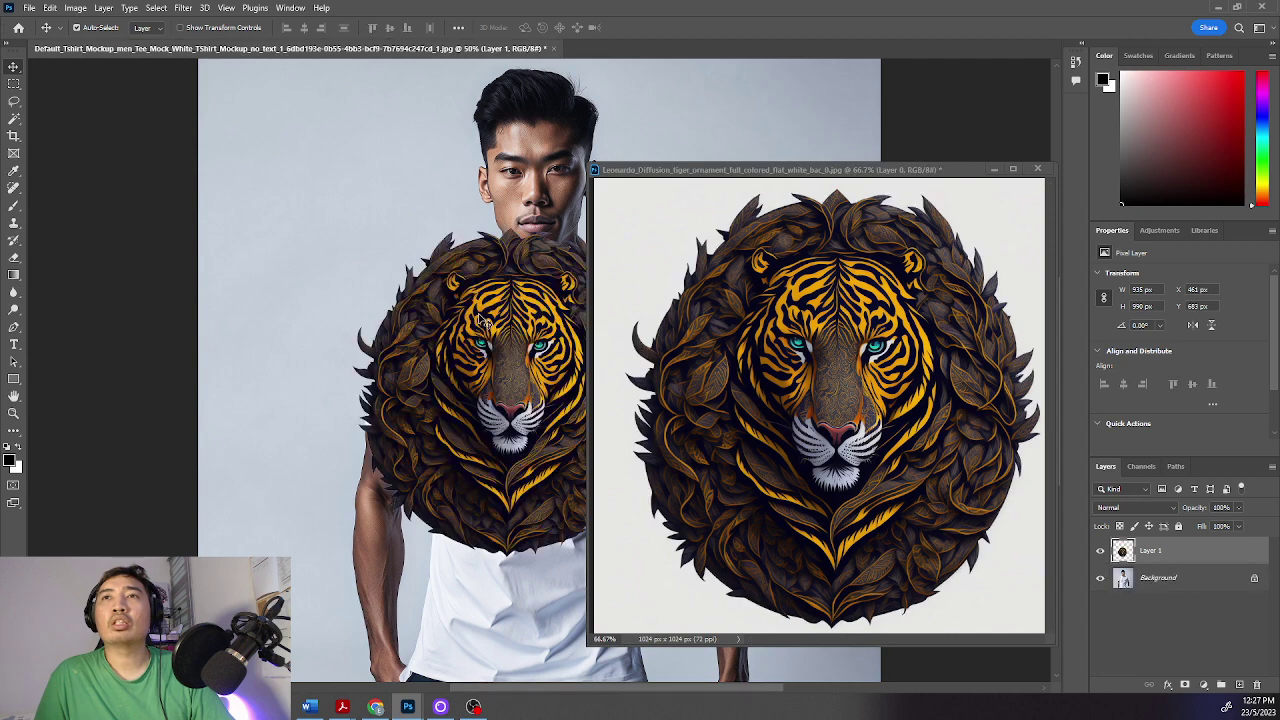
click(1037, 169)
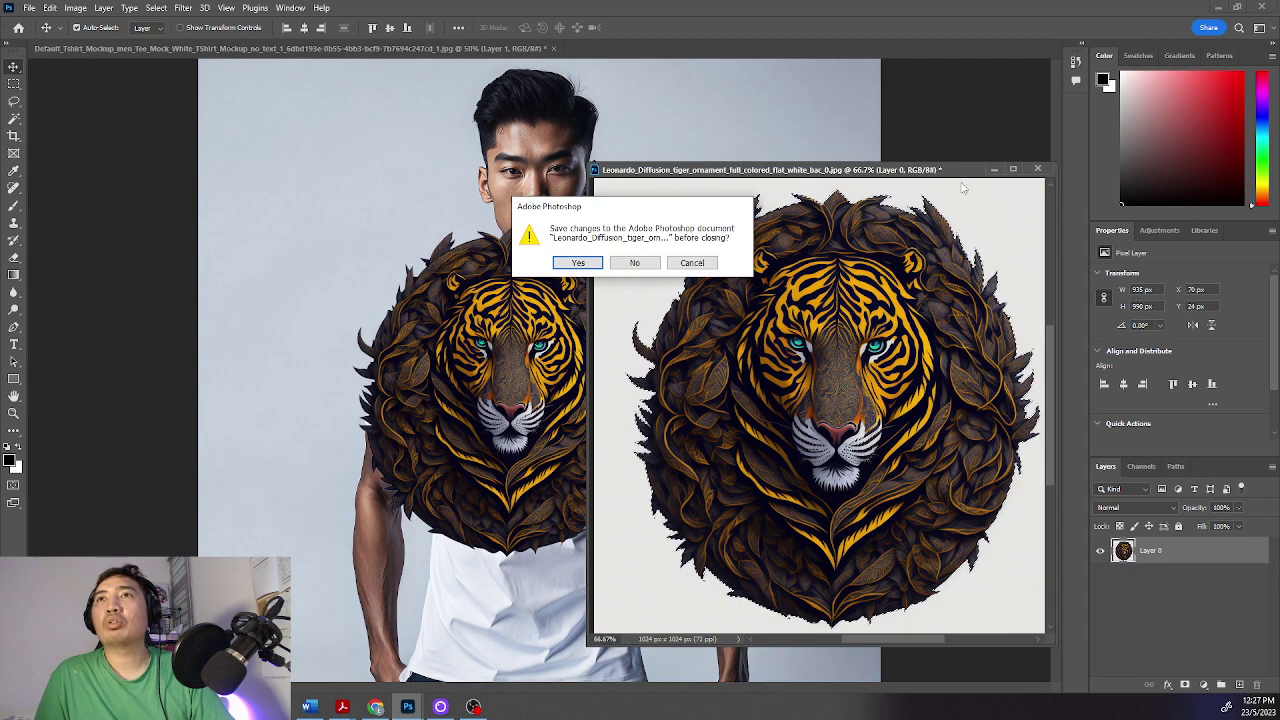
click(648, 263)
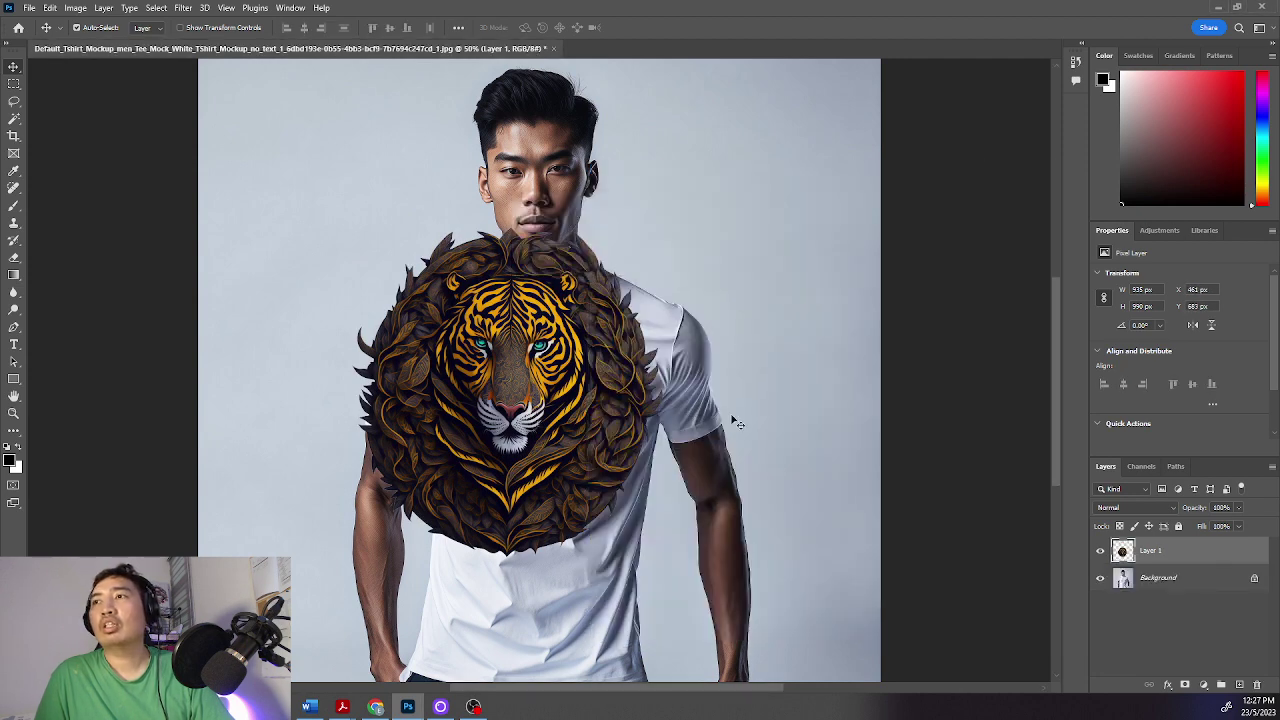
drag(512, 397, 552, 462)
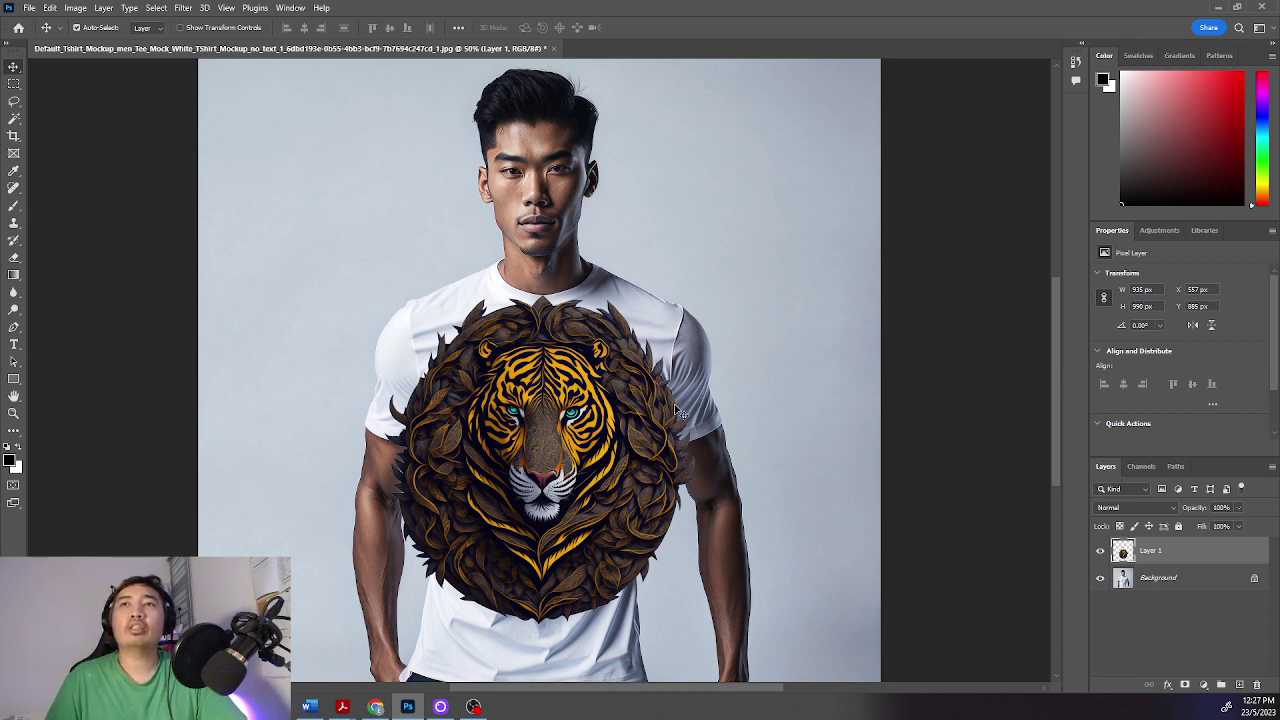
Step: Free-transform the tiger, scaling it to roughly 566 px wide and centring it on the chest
key(ctrl+t)
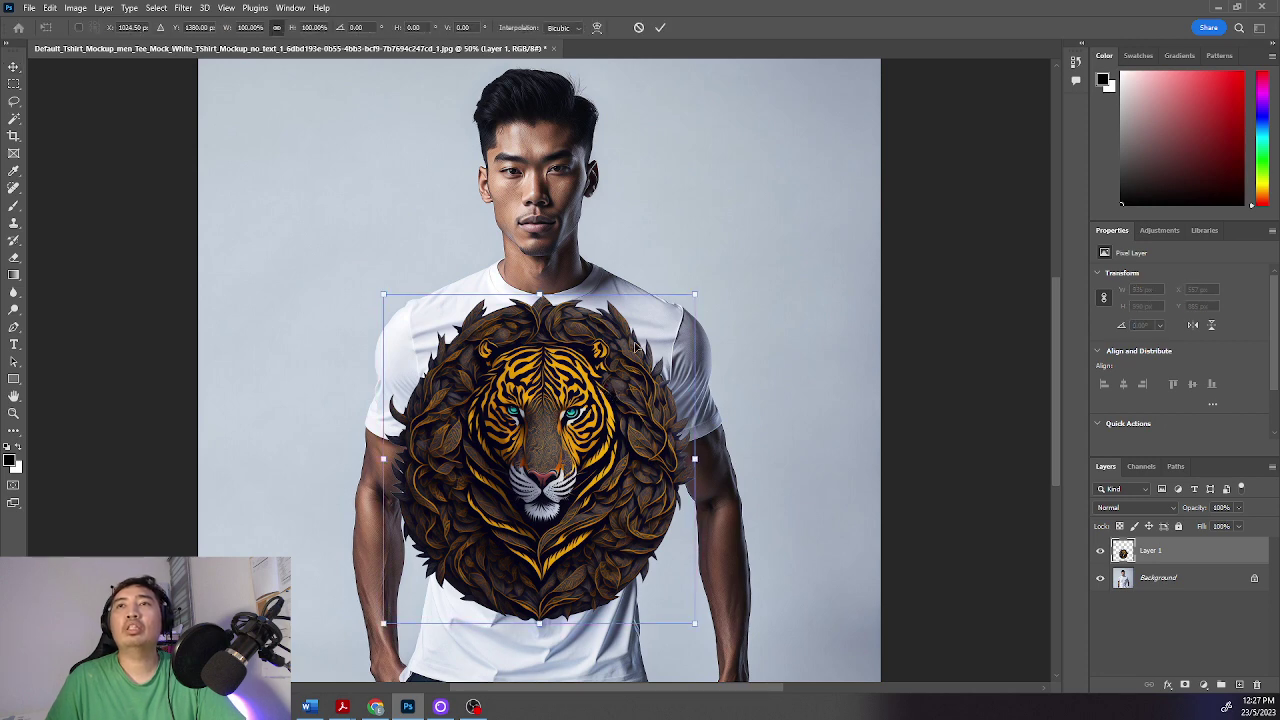
drag(695, 292, 580, 386)
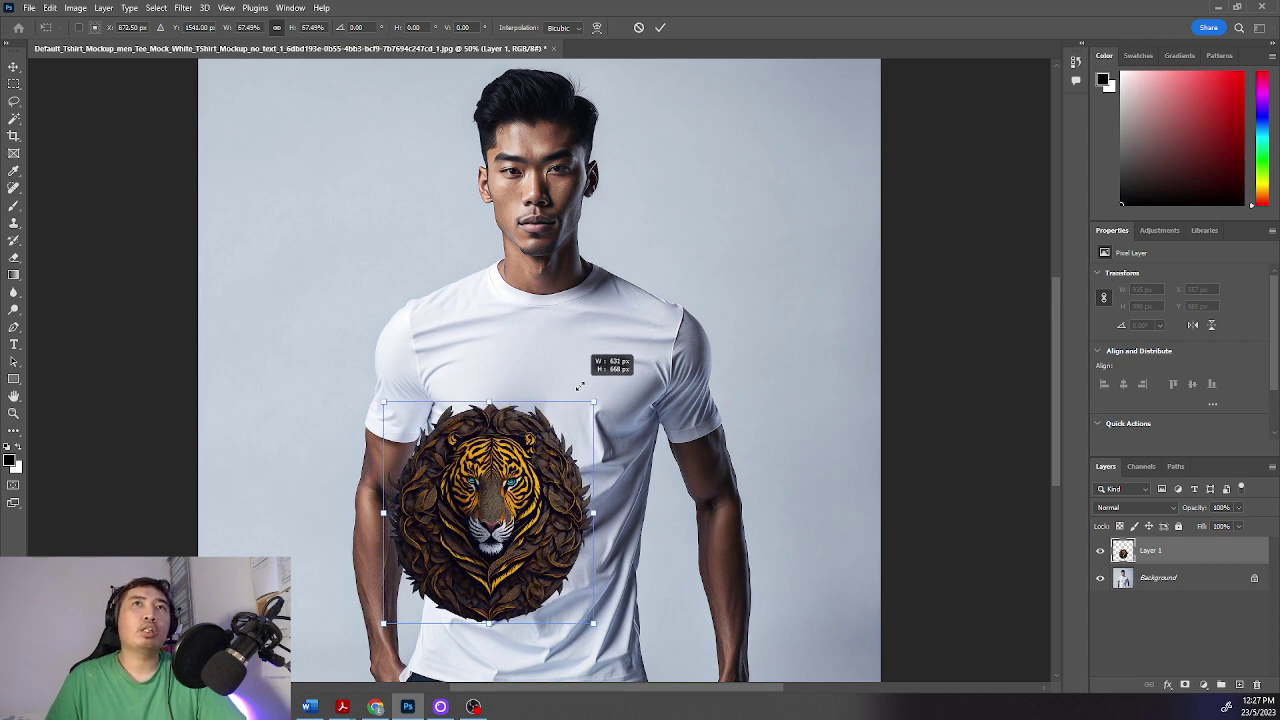
drag(580, 386, 593, 379)
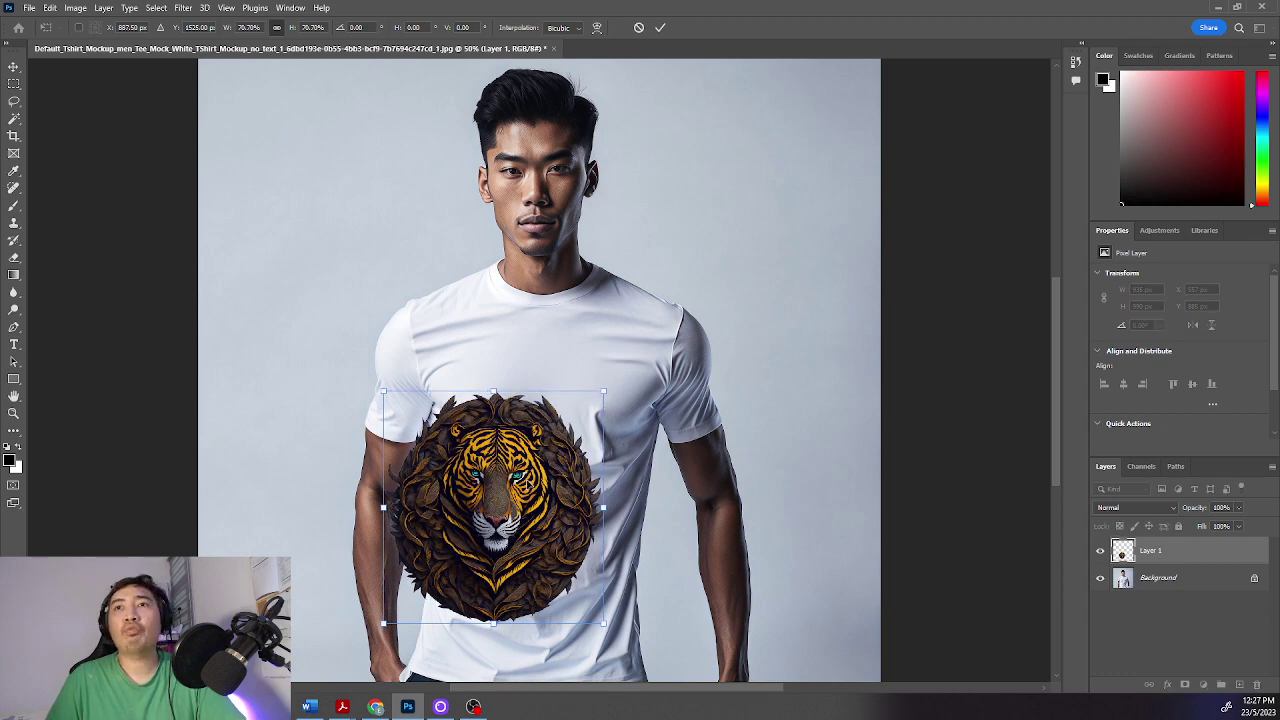
drag(527, 483, 574, 422)
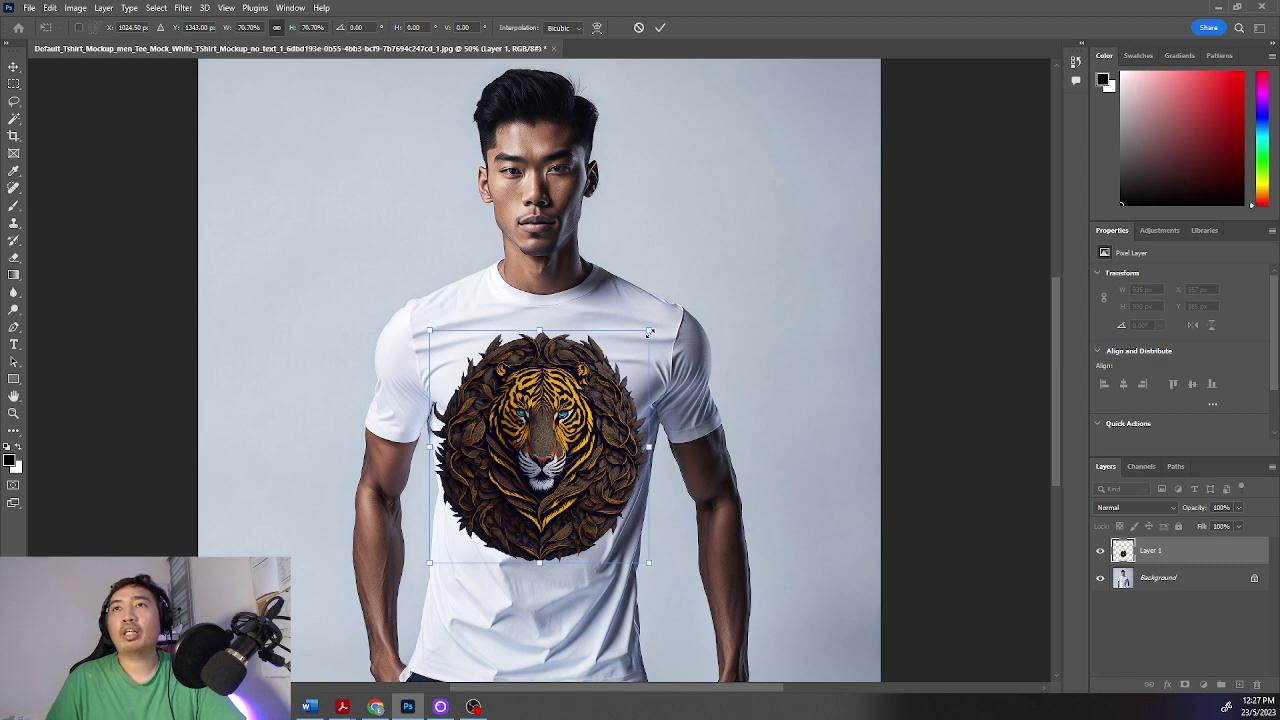
drag(649, 332, 608, 357)
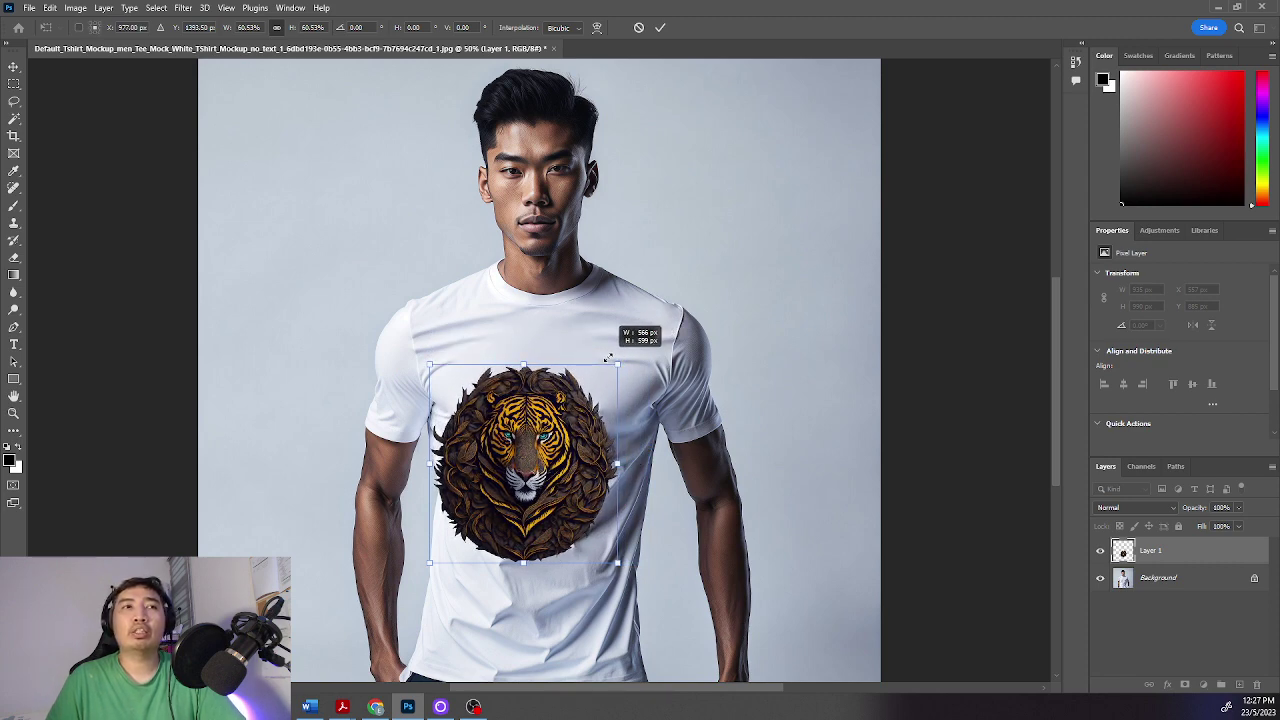
drag(608, 357, 606, 358)
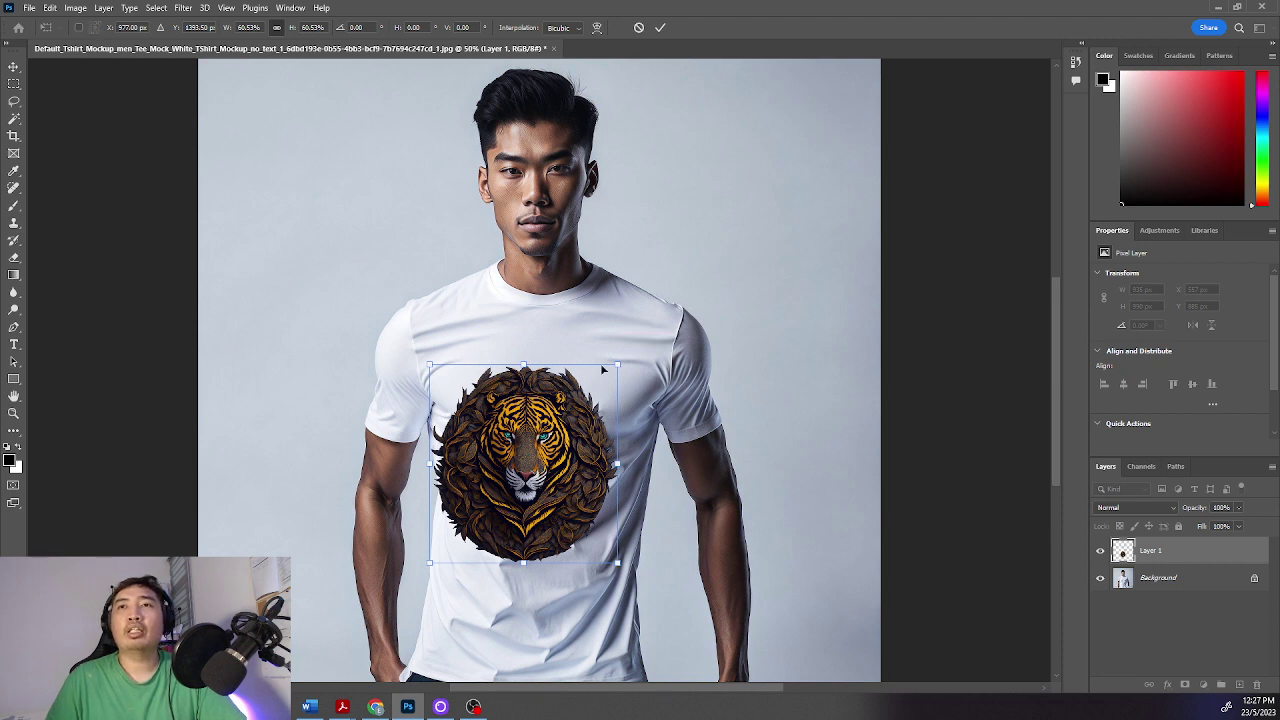
drag(561, 411, 584, 376)
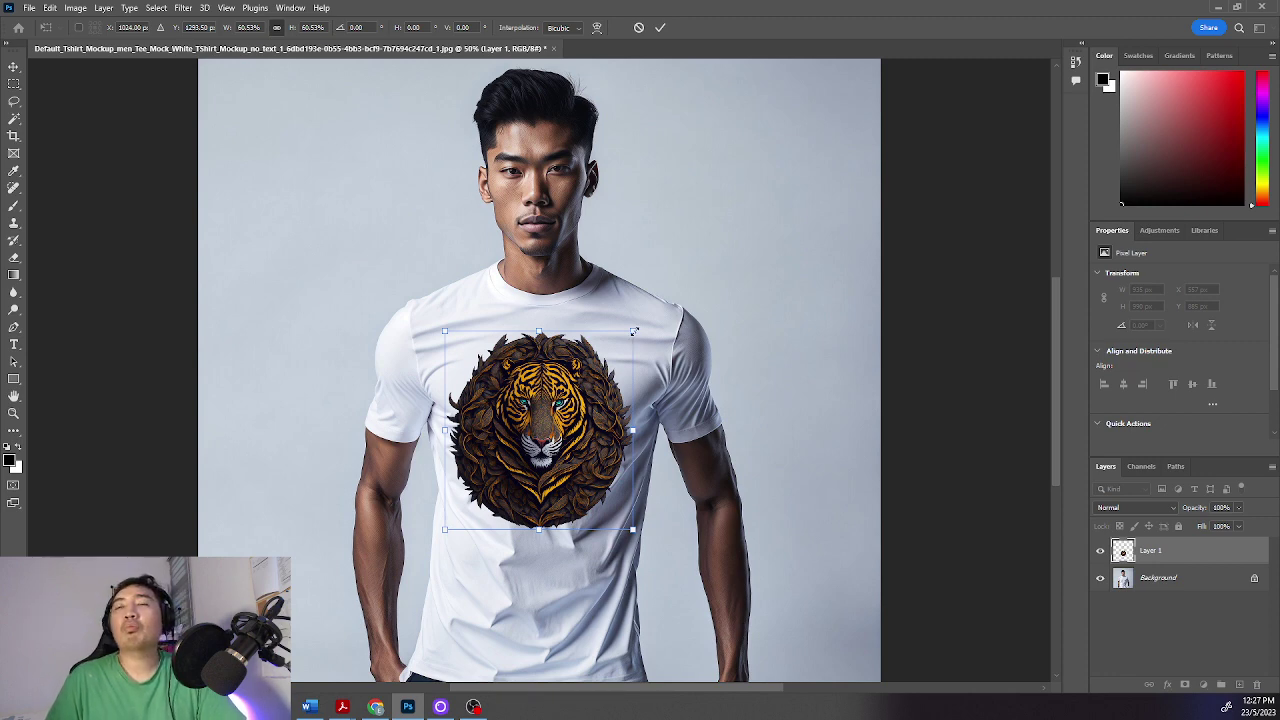
drag(634, 331, 675, 345)
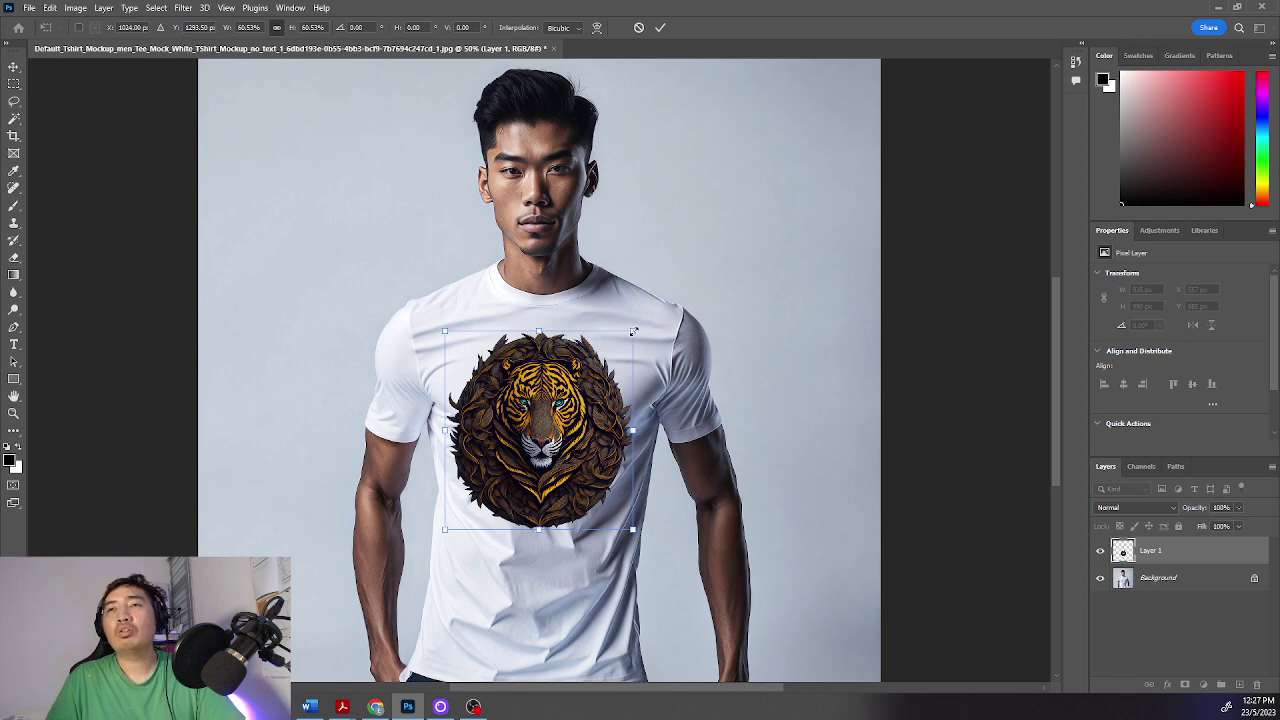
drag(634, 331, 646, 355)
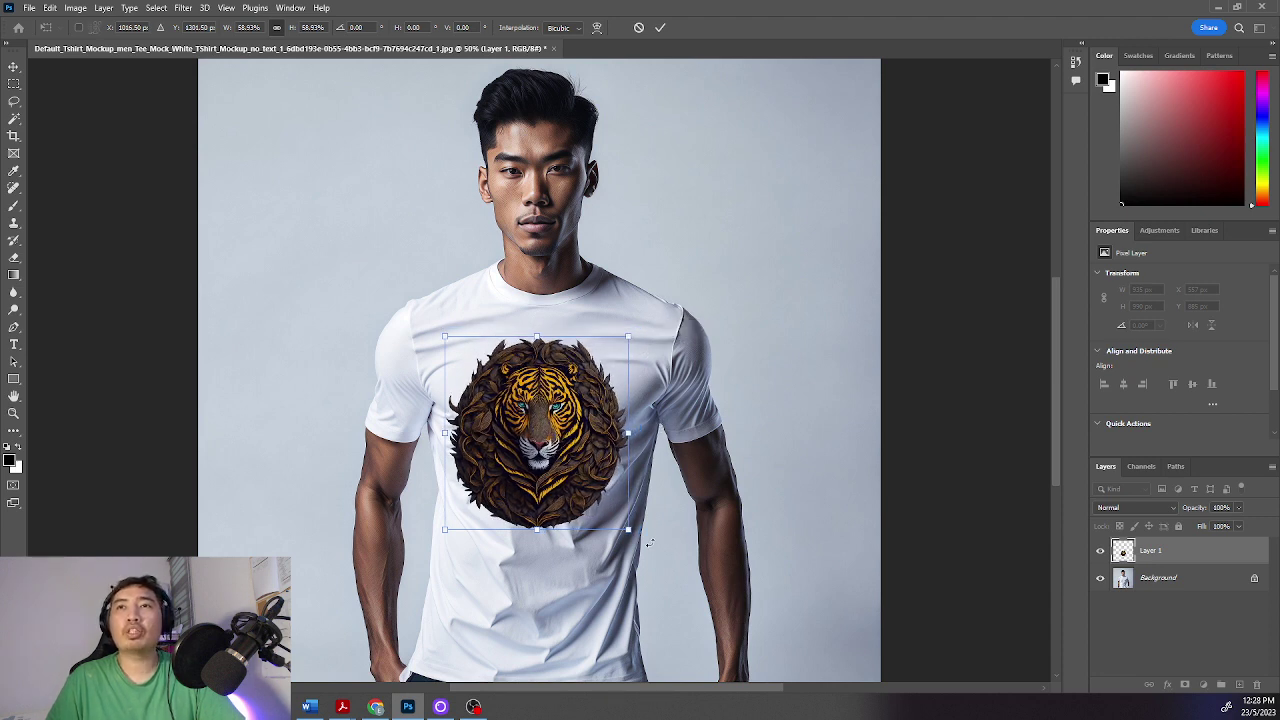
drag(563, 428, 573, 439)
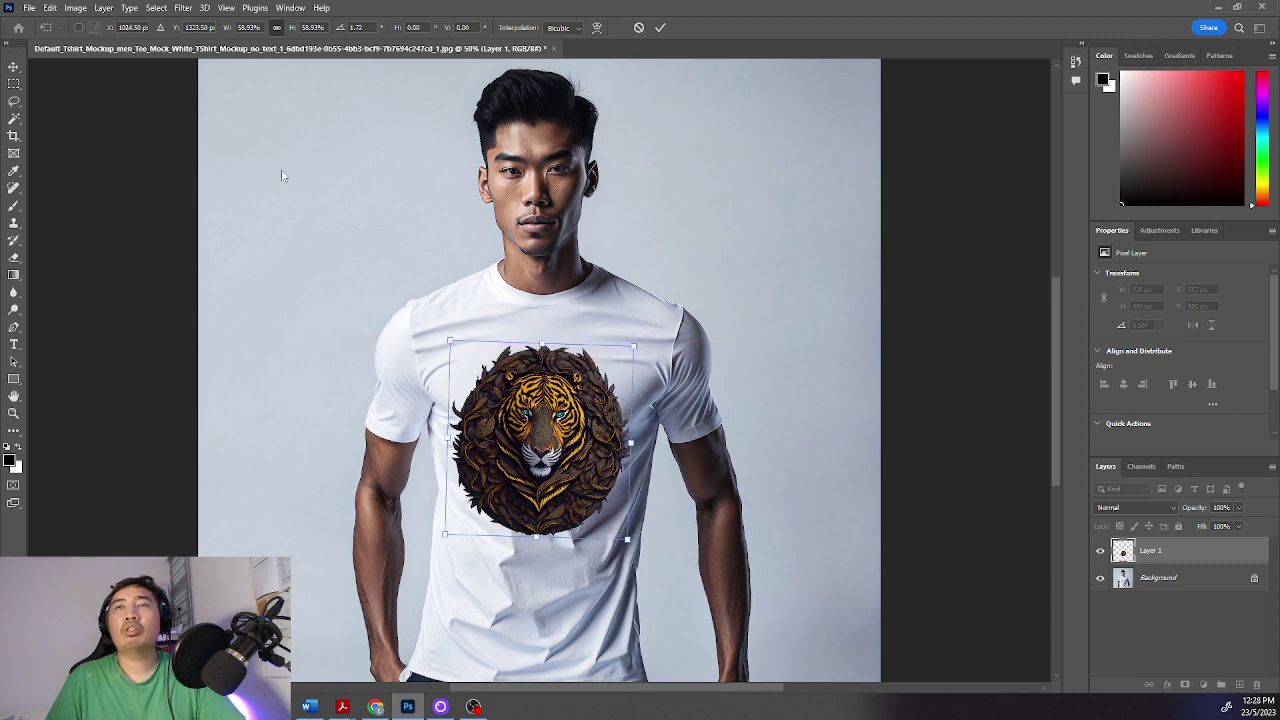
Step: Turn off View > Snap, scale the tiger to about 55%, rotate it 1.15°, and commit
click(255, 7)
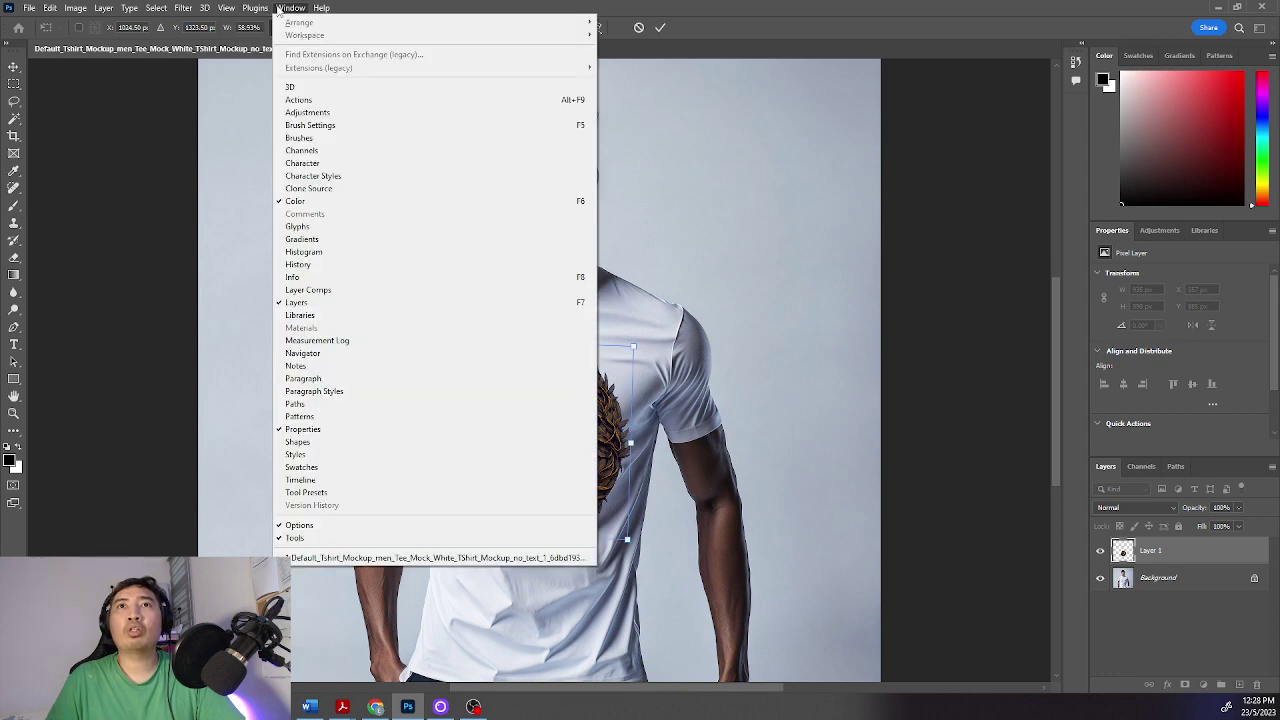
click(280, 8)
click(255, 7)
mouse_move(226, 8)
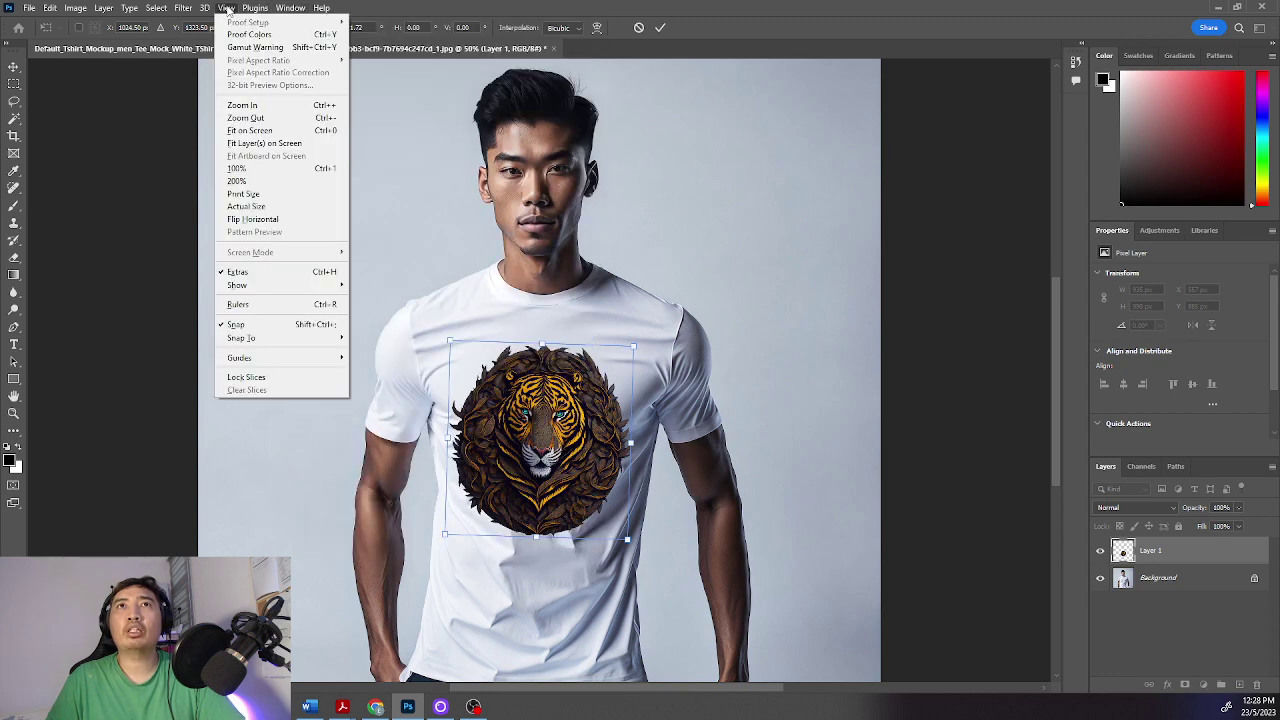
click(238, 326)
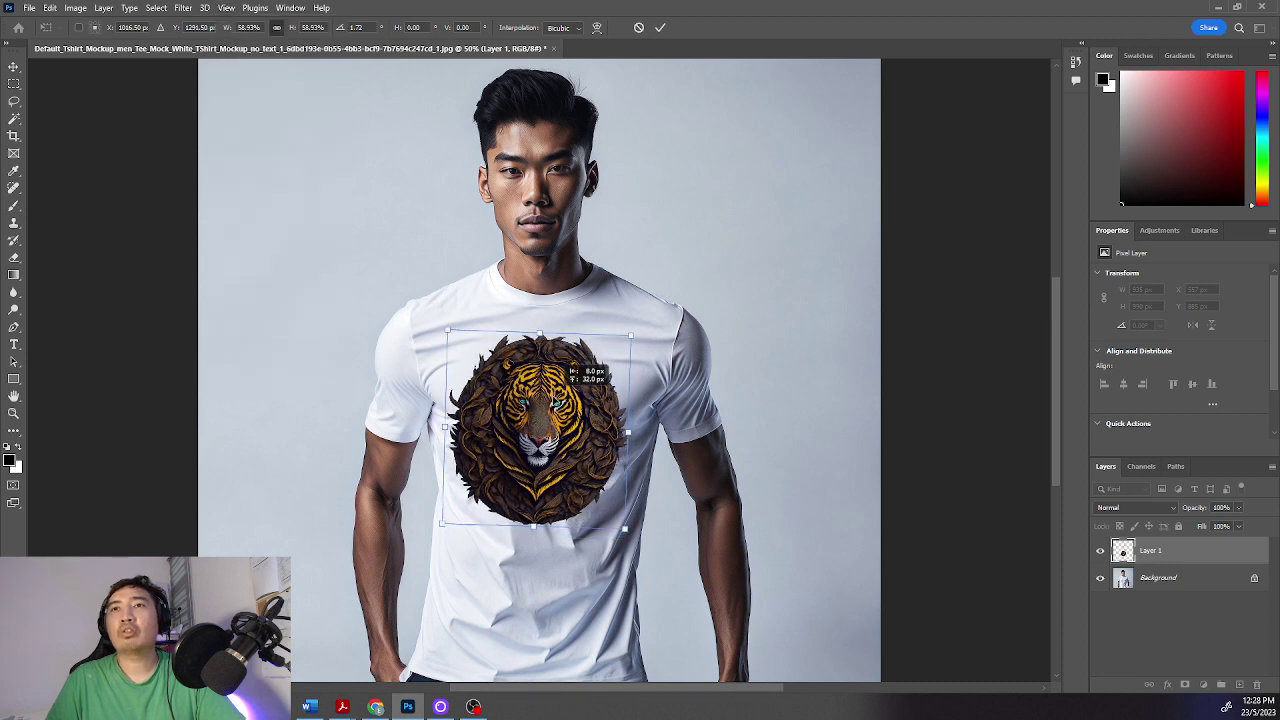
drag(555, 400, 571, 378)
drag(631, 346, 580, 371)
drag(639, 341, 641, 340)
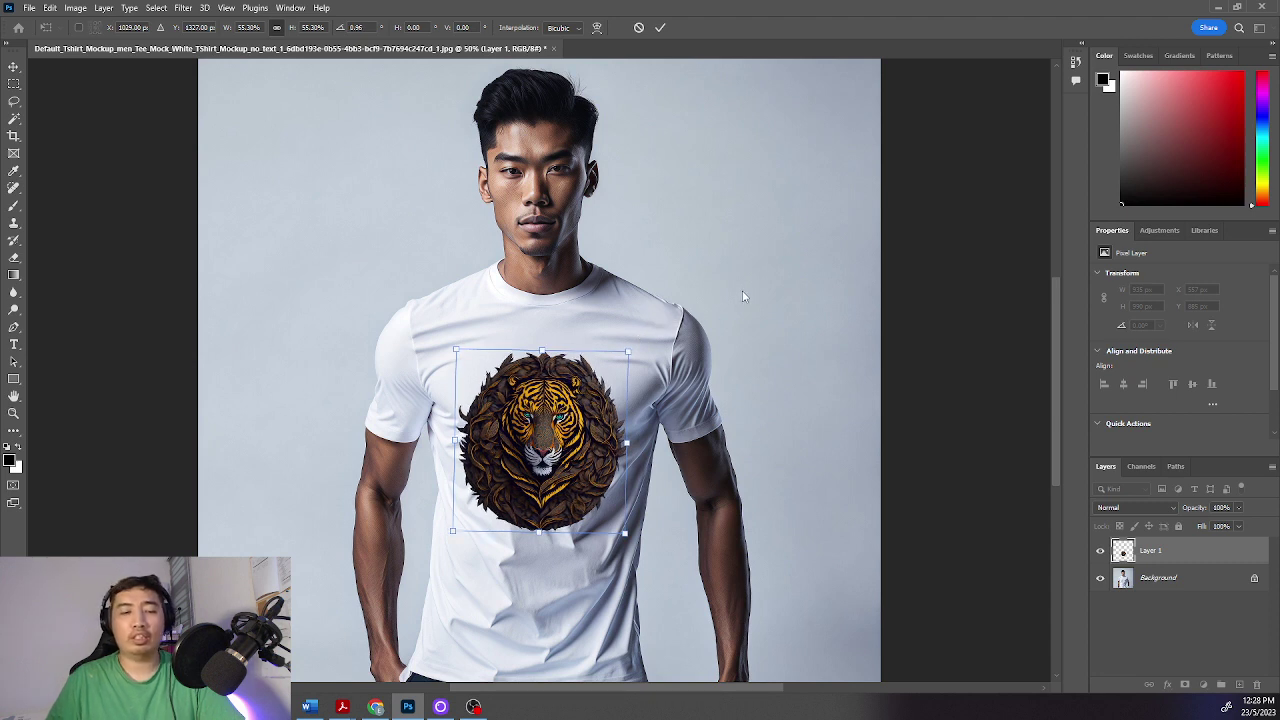
key(Return)
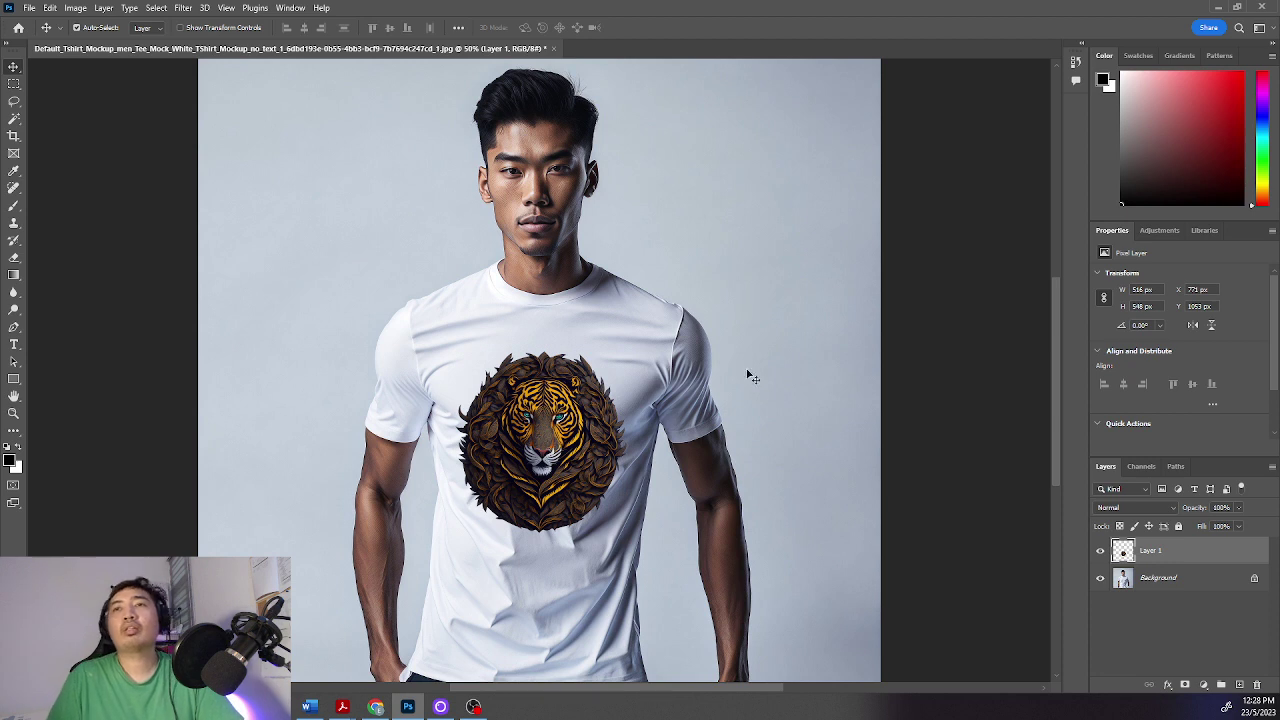
Step: Nudge the tiger slightly right and down and rename its layer 'ornament base'
drag(587, 425, 589, 424)
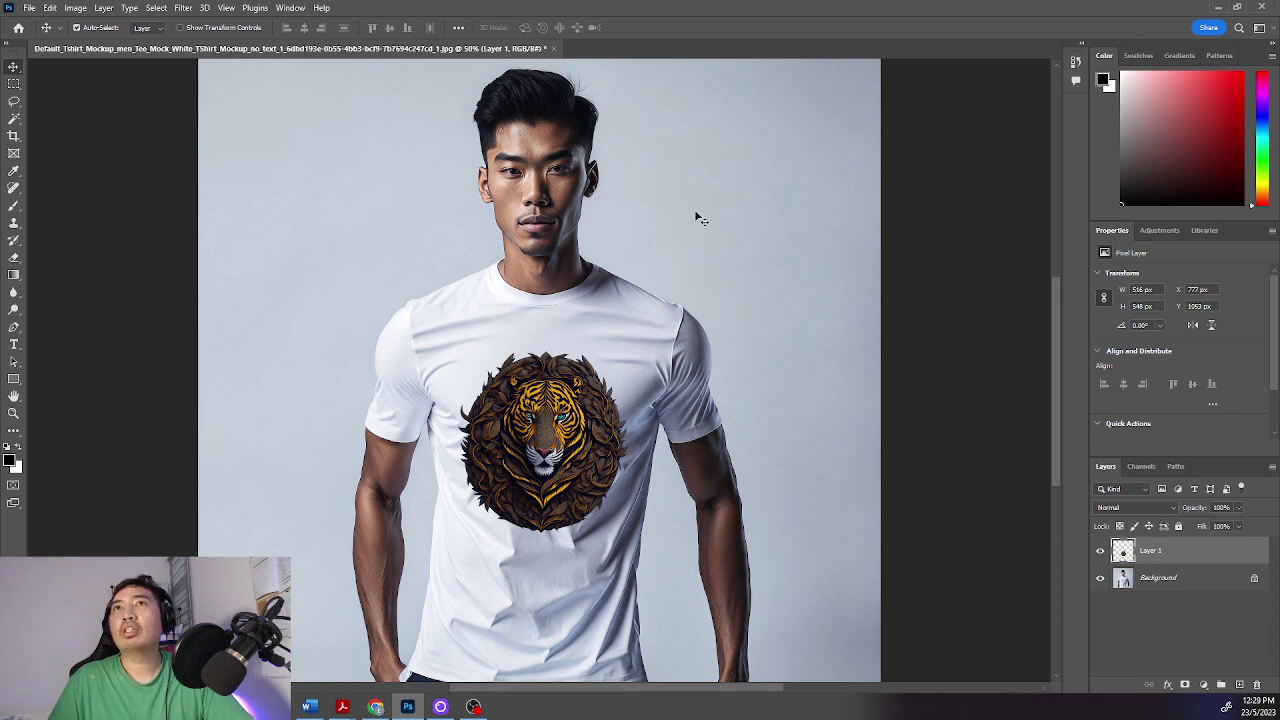
click(184, 9)
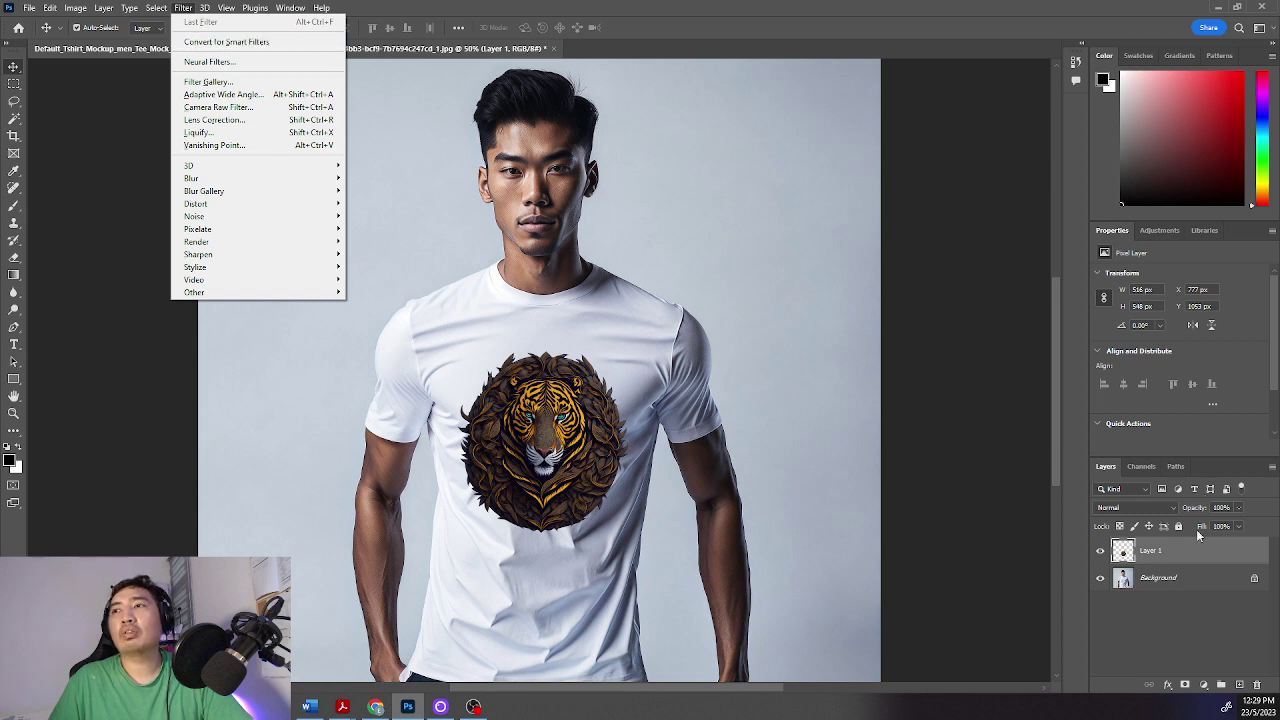
click(1172, 552)
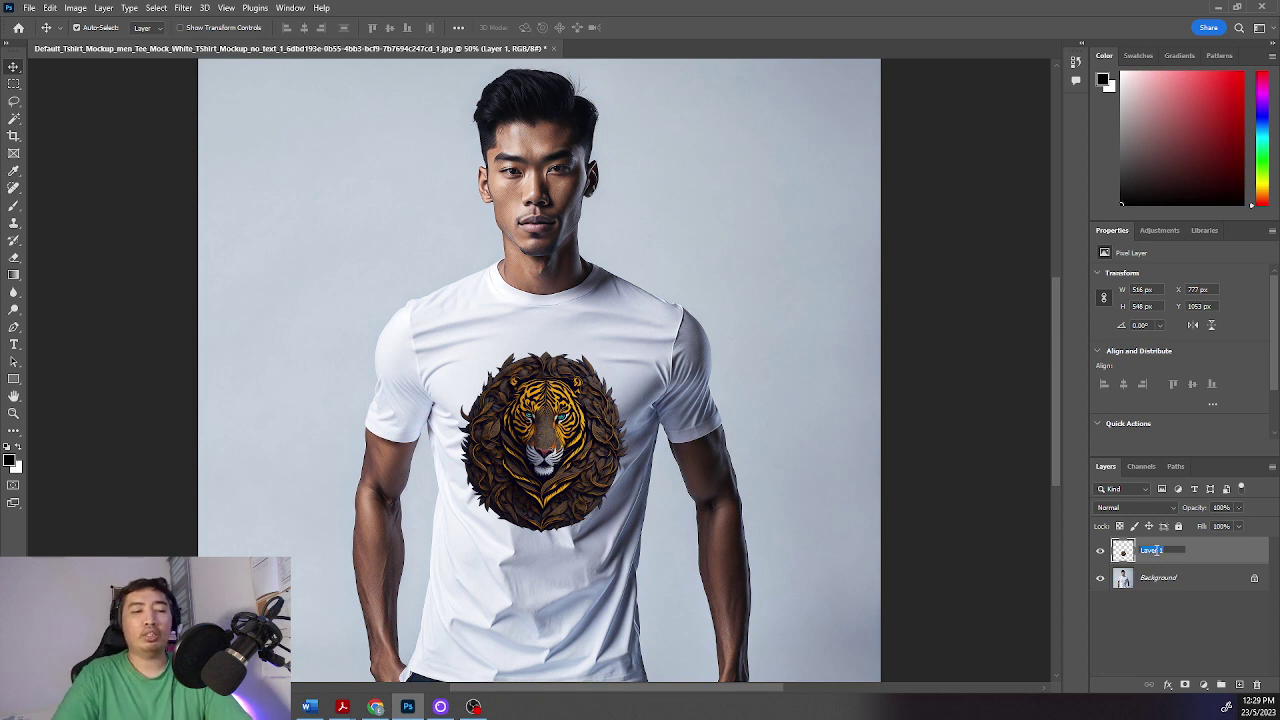
text(original)
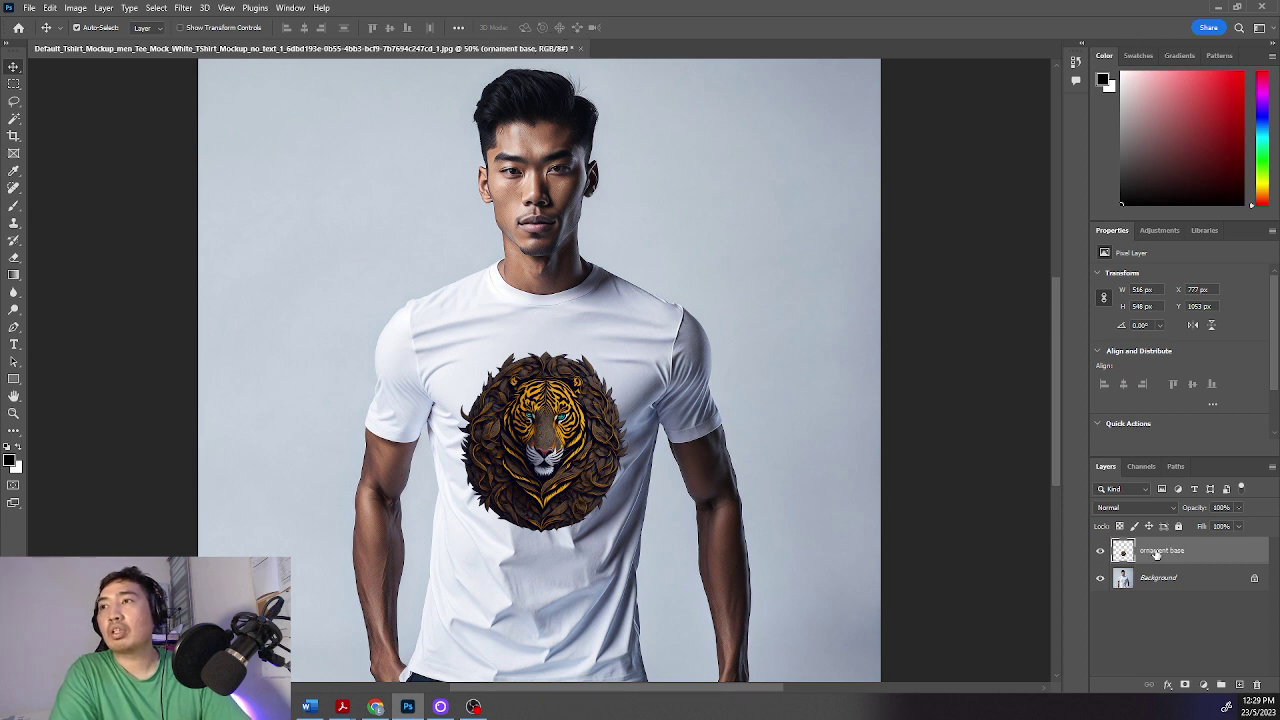
key(Return)
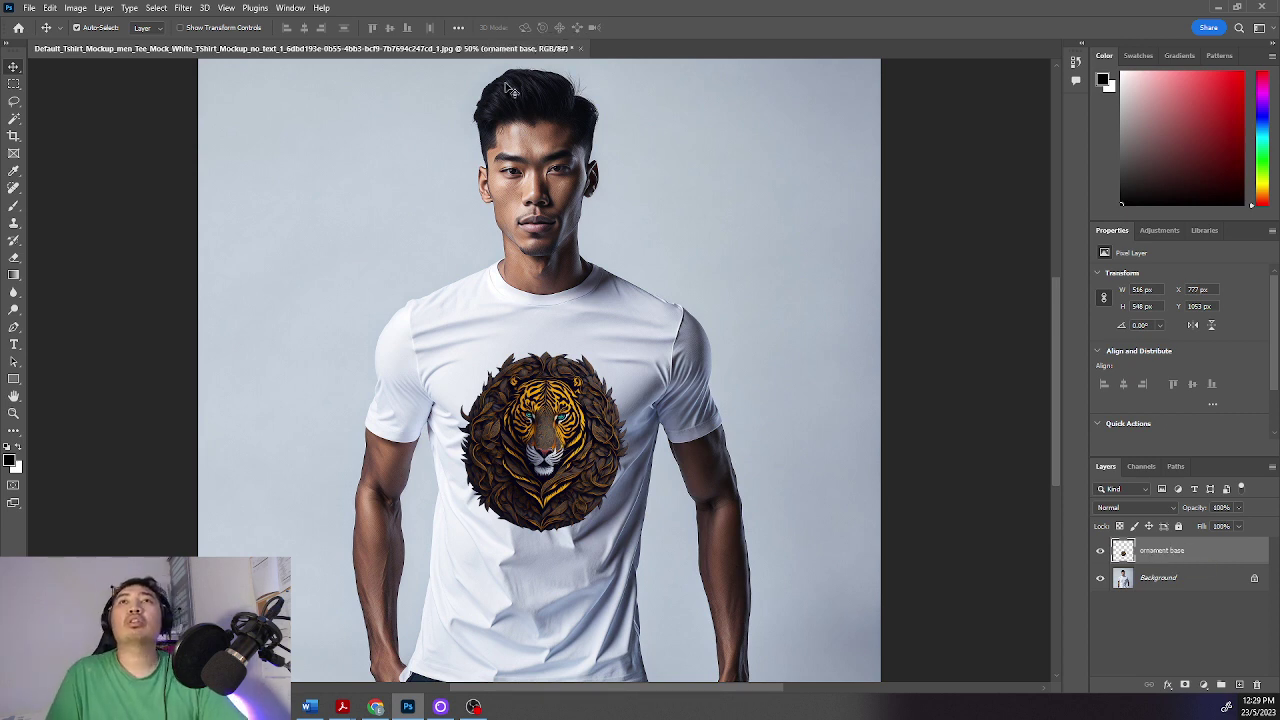
Step: Convert the ornament base layer to a smart object with Filter > Convert for Smart Filters
click(224, 8)
mouse_move(244, 10)
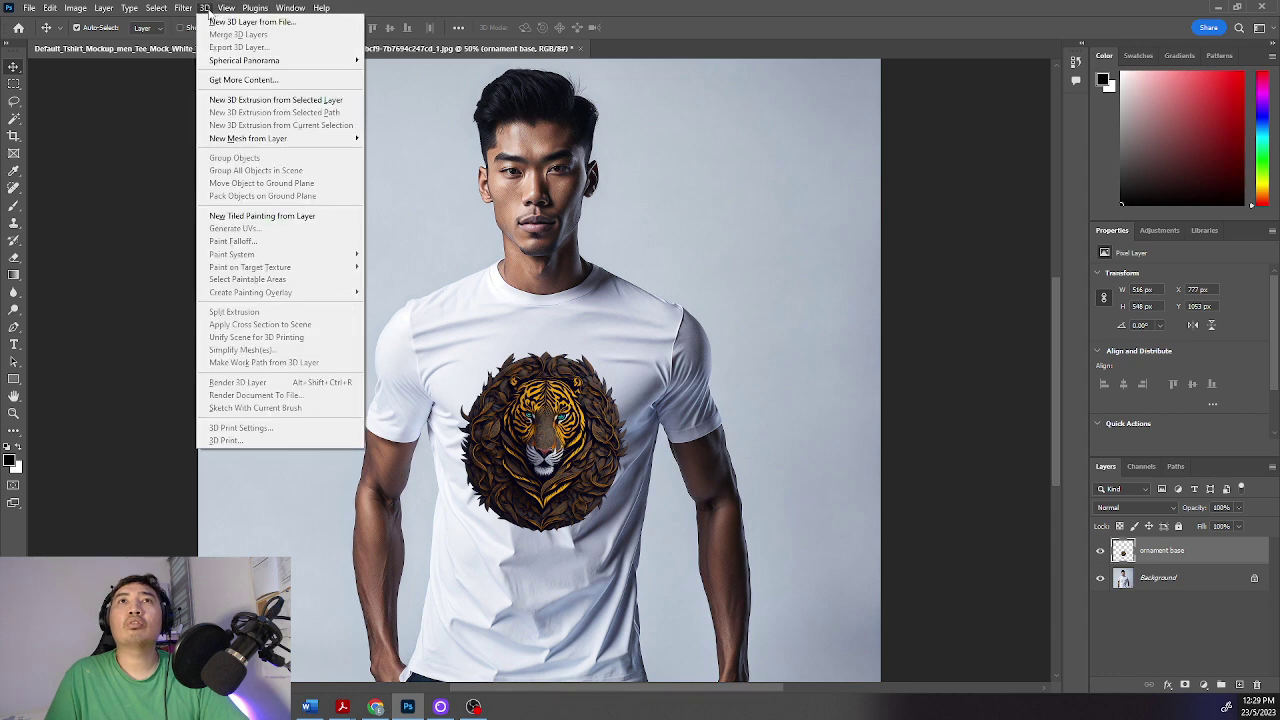
mouse_move(196, 13)
click(201, 42)
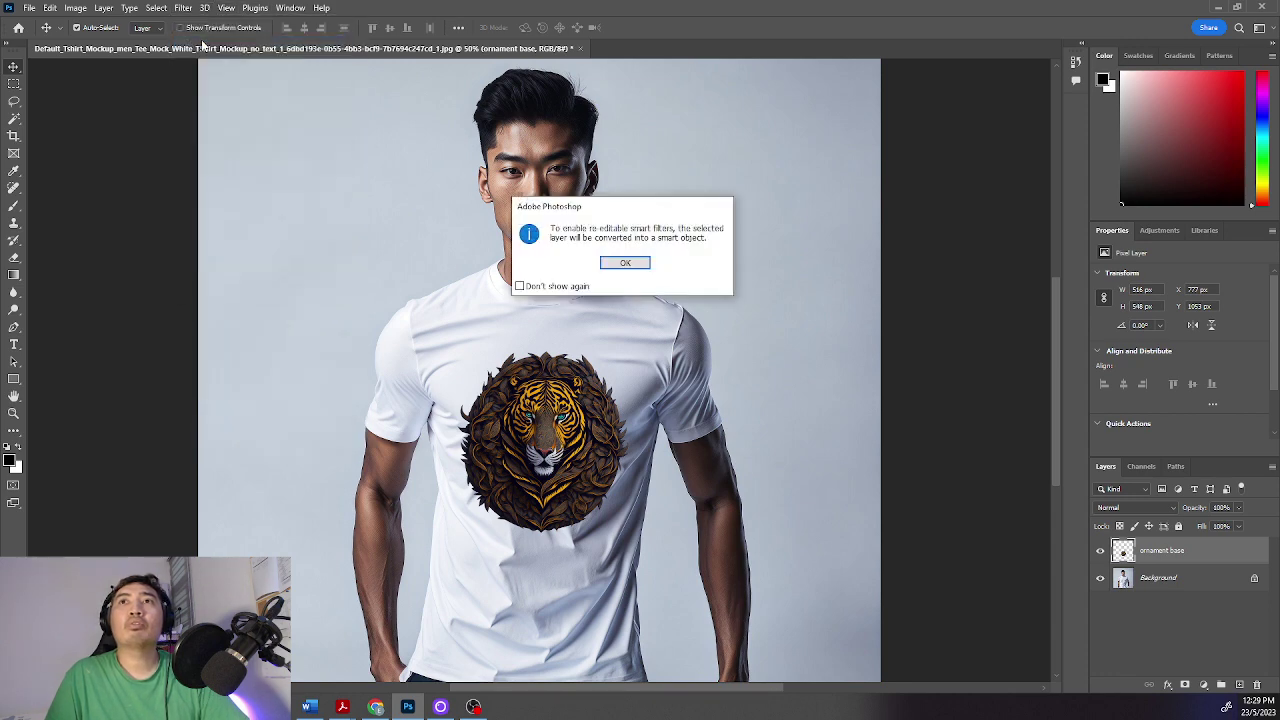
click(634, 263)
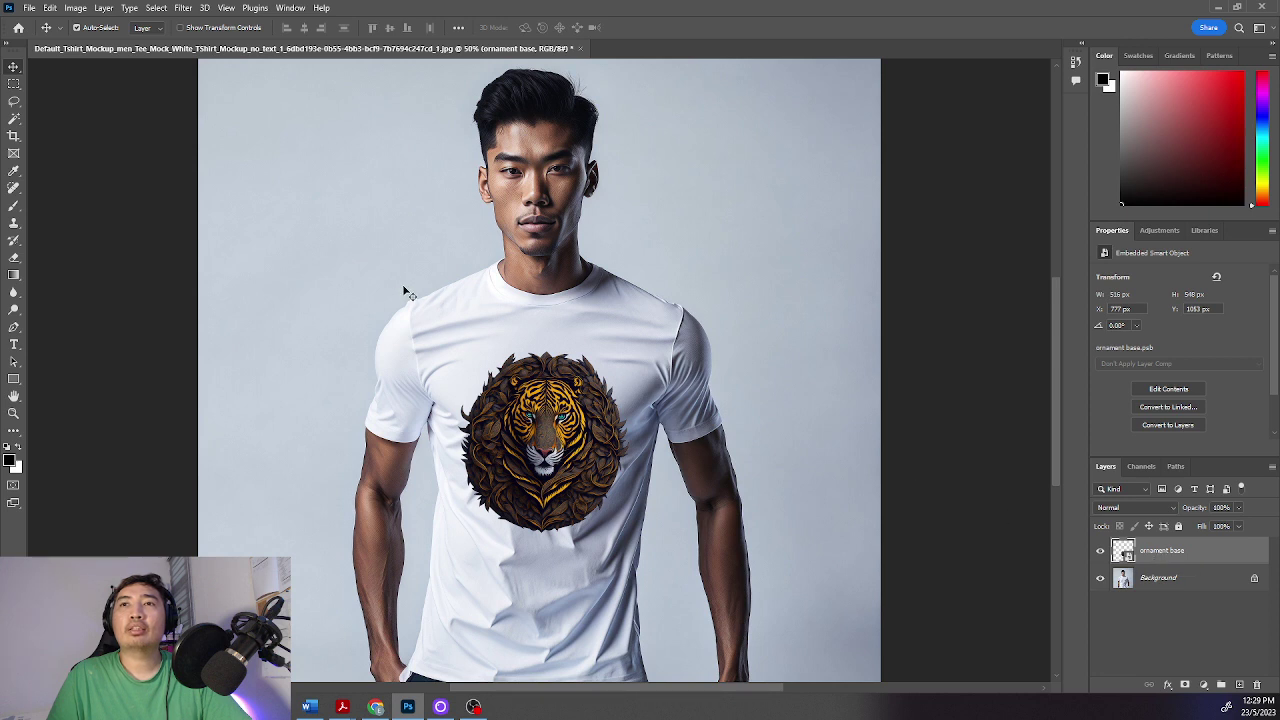
click(184, 8)
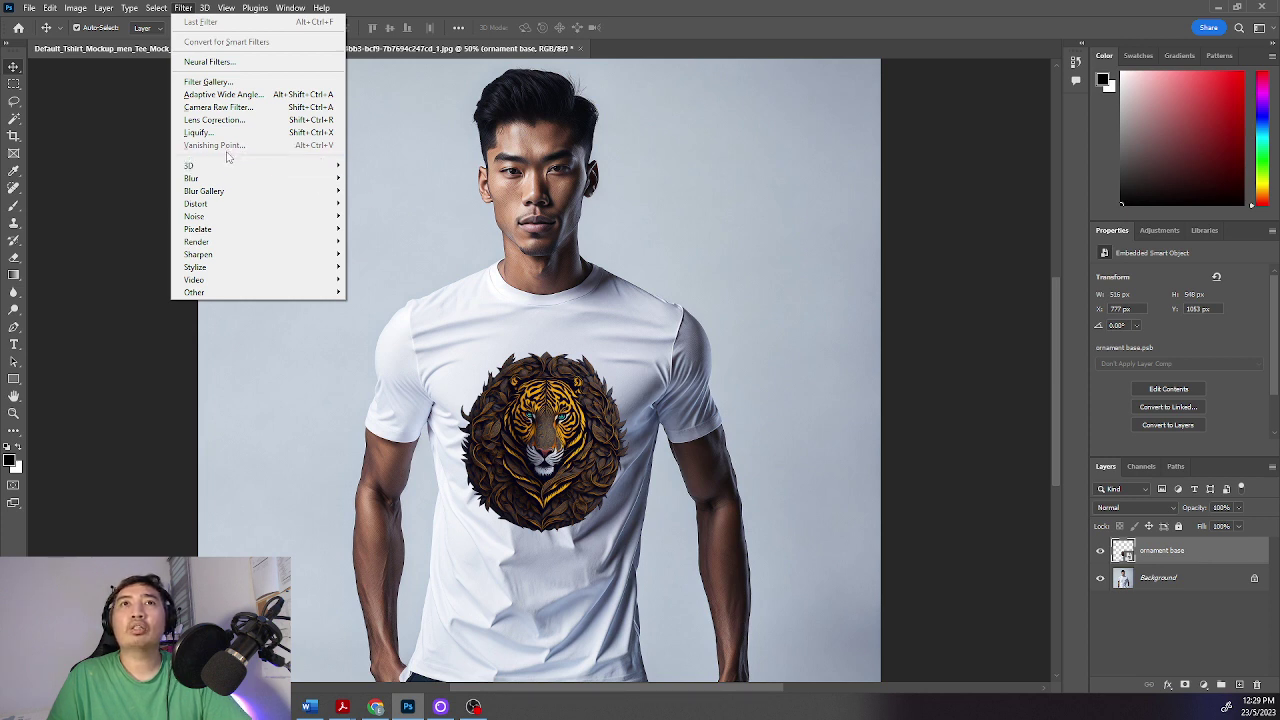
mouse_move(230, 206)
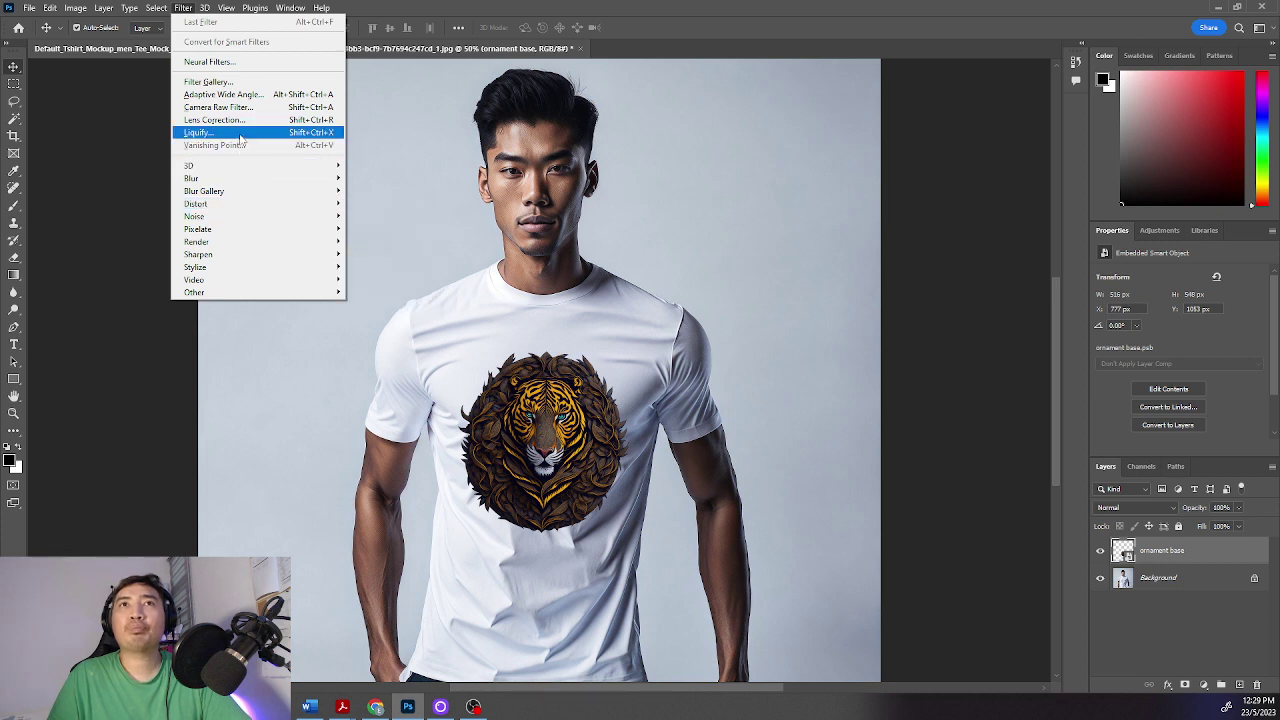
Step: Launch Liquify on the tiger layer and resize and reposition its window to reveal the photo
click(240, 138)
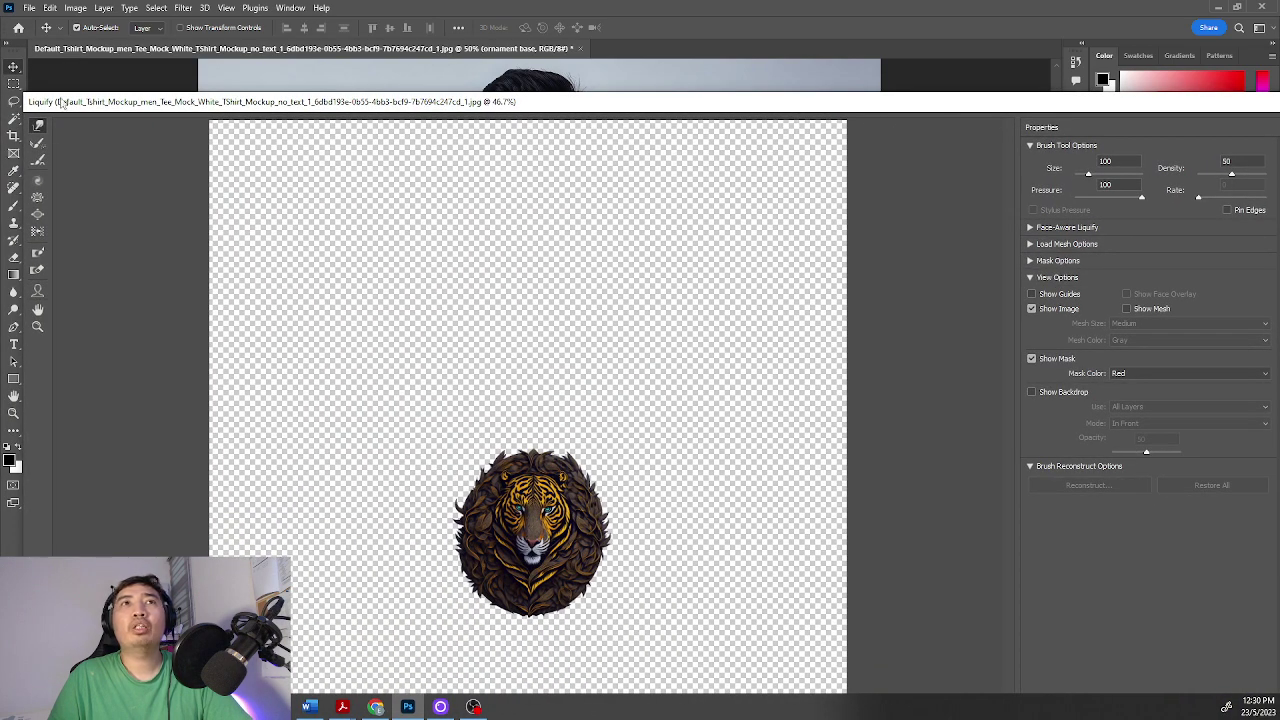
mouse_move(26, 101)
mouse_down()
mouse_move(315, 214)
mouse_move(438, 280)
mouse_move(450, 343)
mouse_up()
mouse_move(940, 350)
mouse_down()
mouse_move(925, 144)
mouse_move(896, 133)
mouse_up()
drag(968, 350, 976, 430)
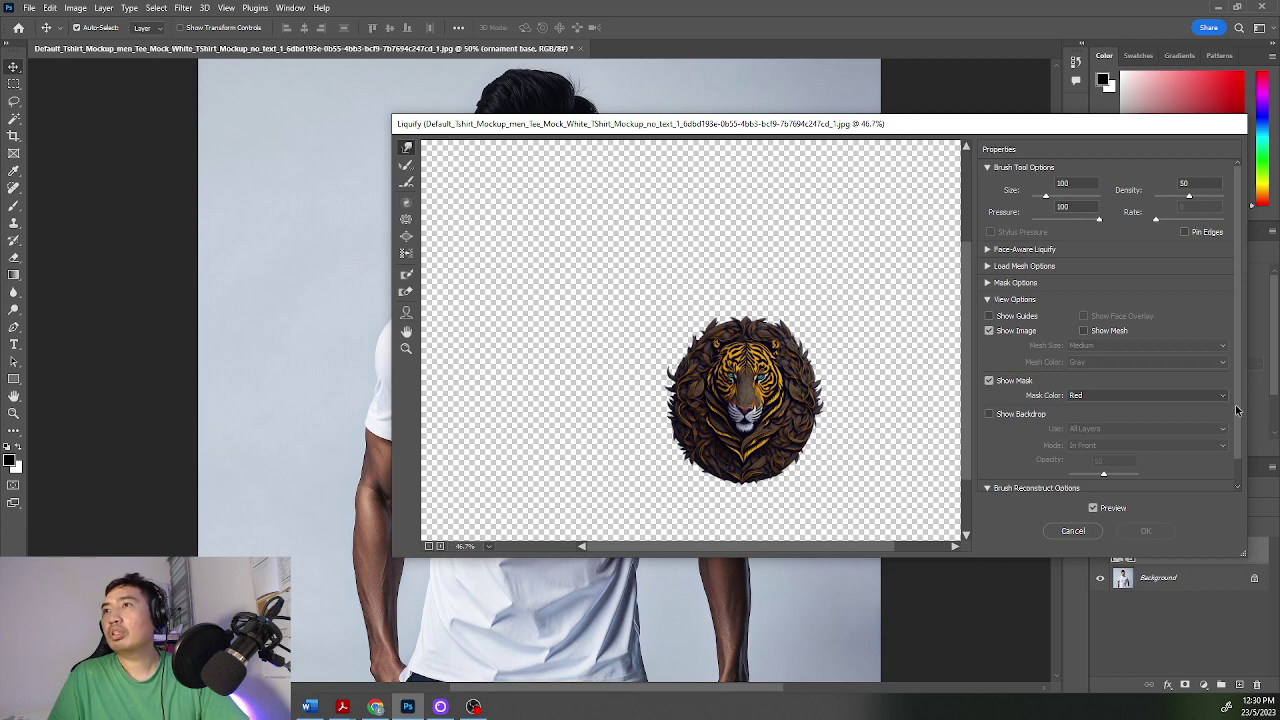
drag(1236, 410, 1240, 451)
Step: Enable Show Backdrop with Use set to All Layers and Mode set to Behind
click(989, 385)
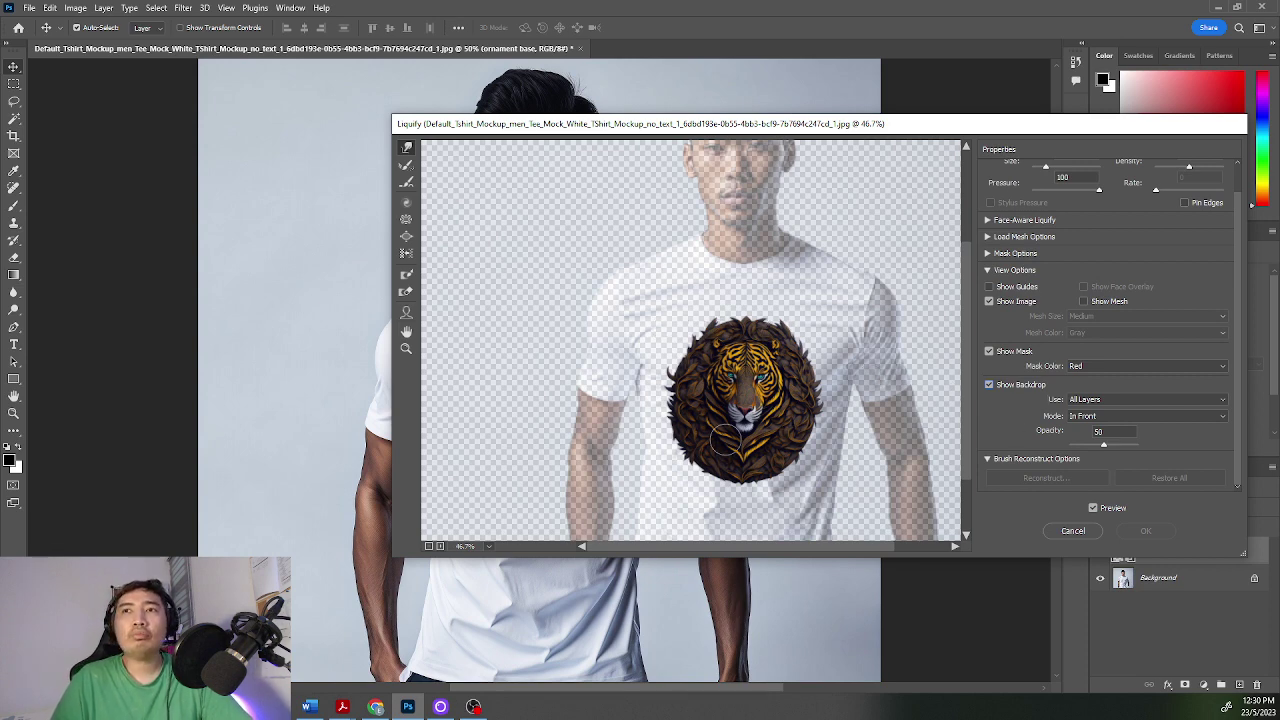
click(1225, 401)
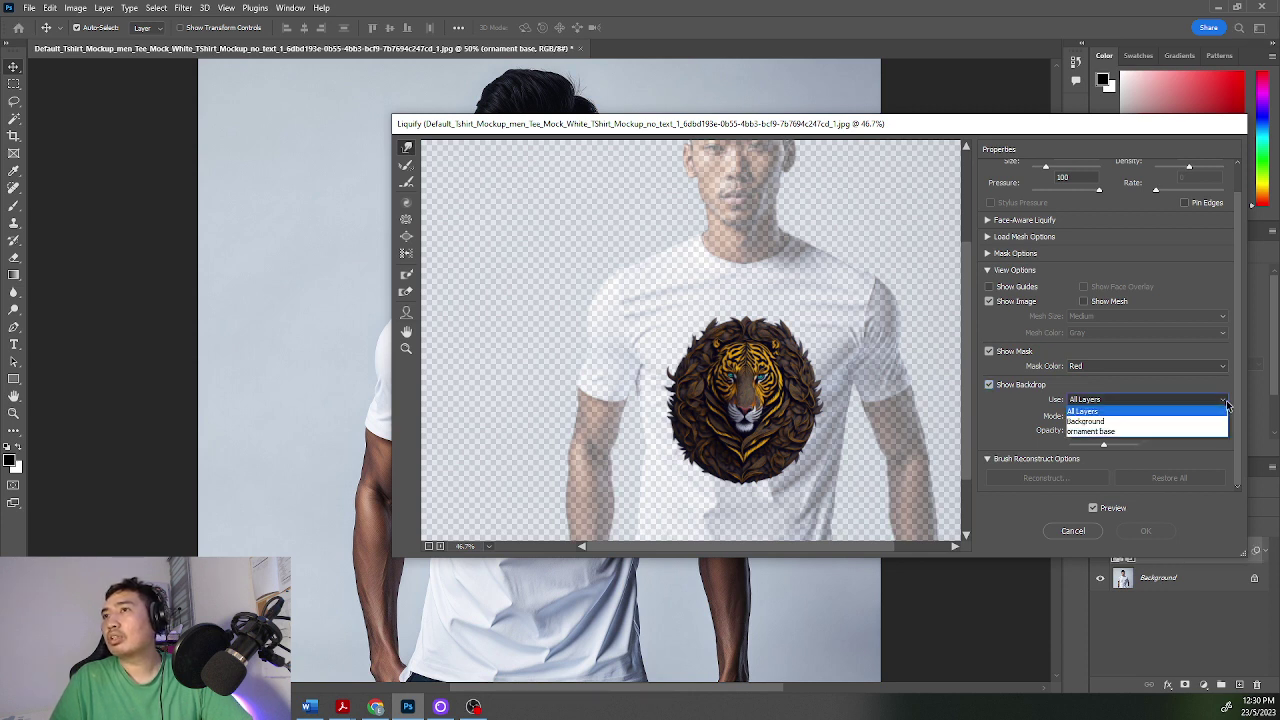
click(1227, 404)
click(1225, 419)
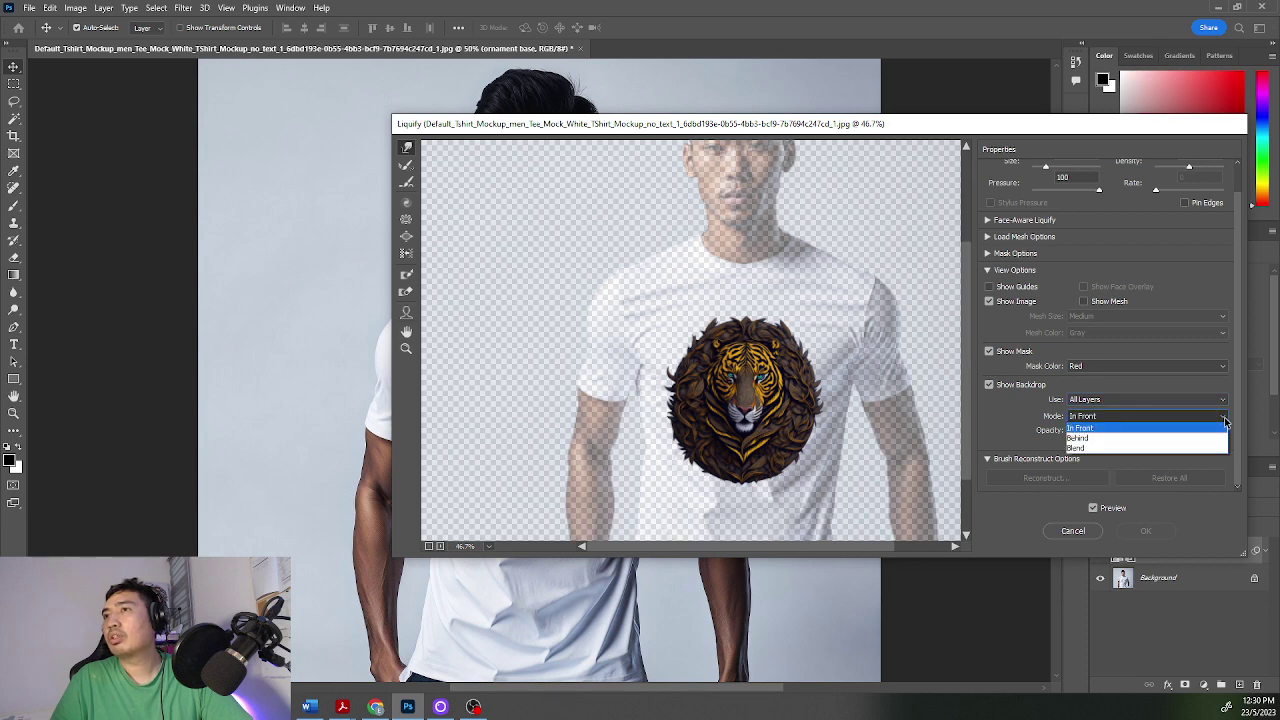
click(1226, 438)
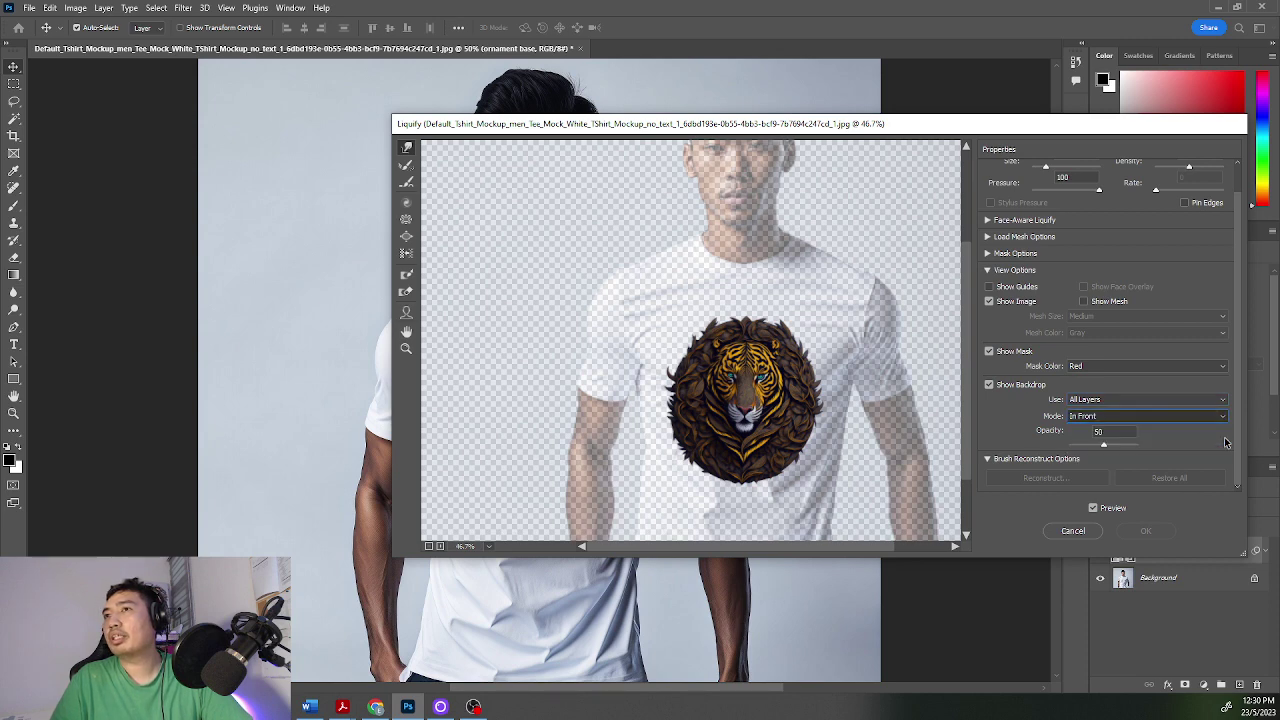
Step: Zoom the Liquify preview to 100% and pan to centre the tiger
click(440, 546)
click(440, 546)
scroll(820, 420, down, 3)
scroll(820, 420, right, 3)
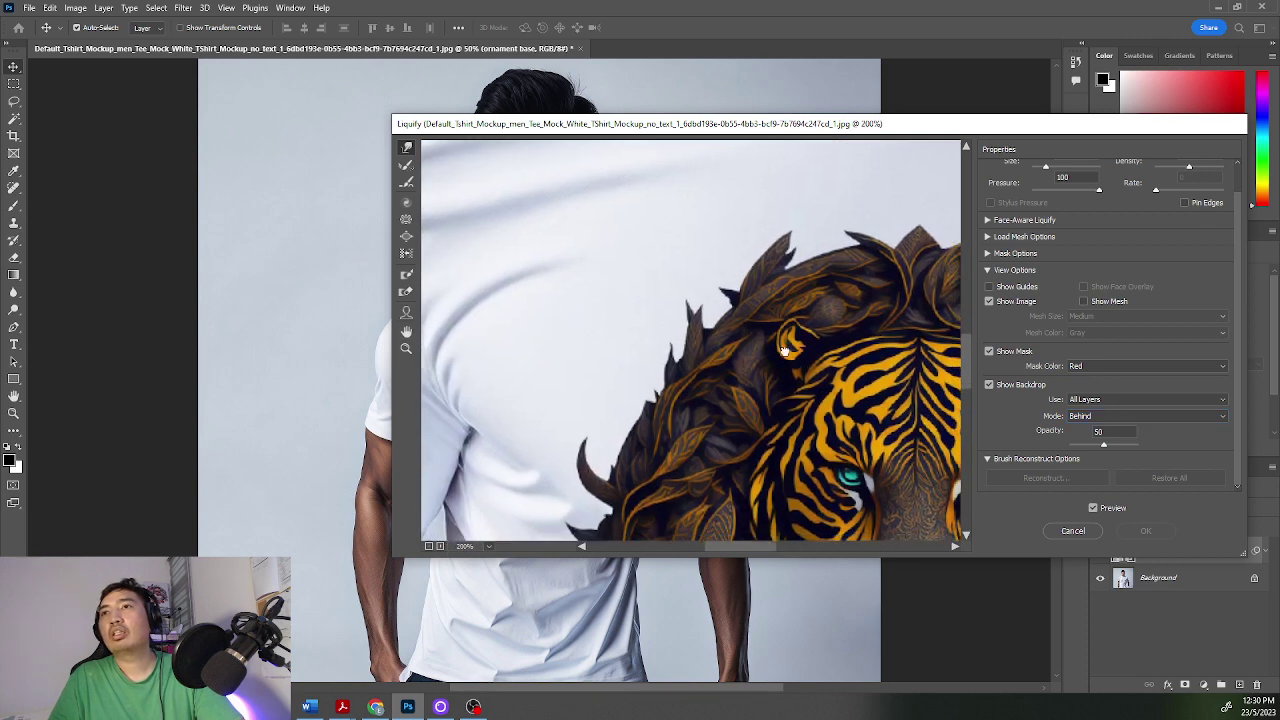
click(429, 547)
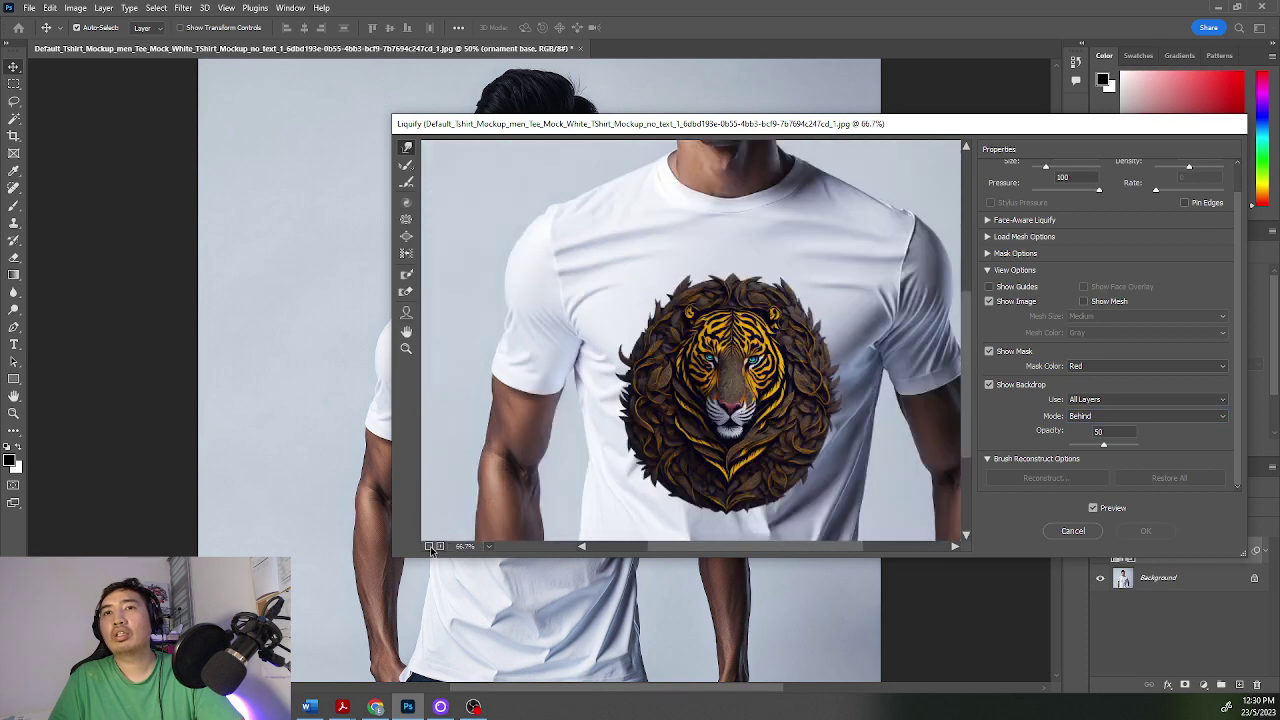
scroll(700, 360, down, 2)
scroll(700, 360, right, 2)
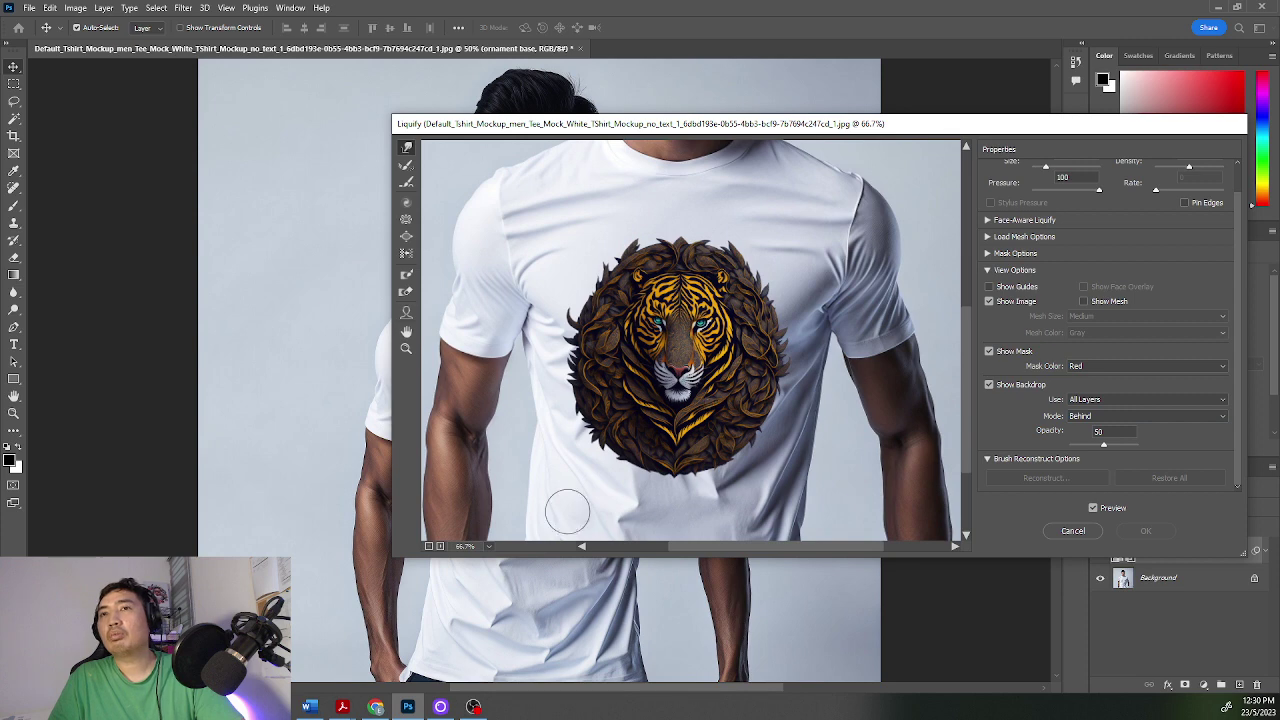
key(alt)
key(ctrl+plus)
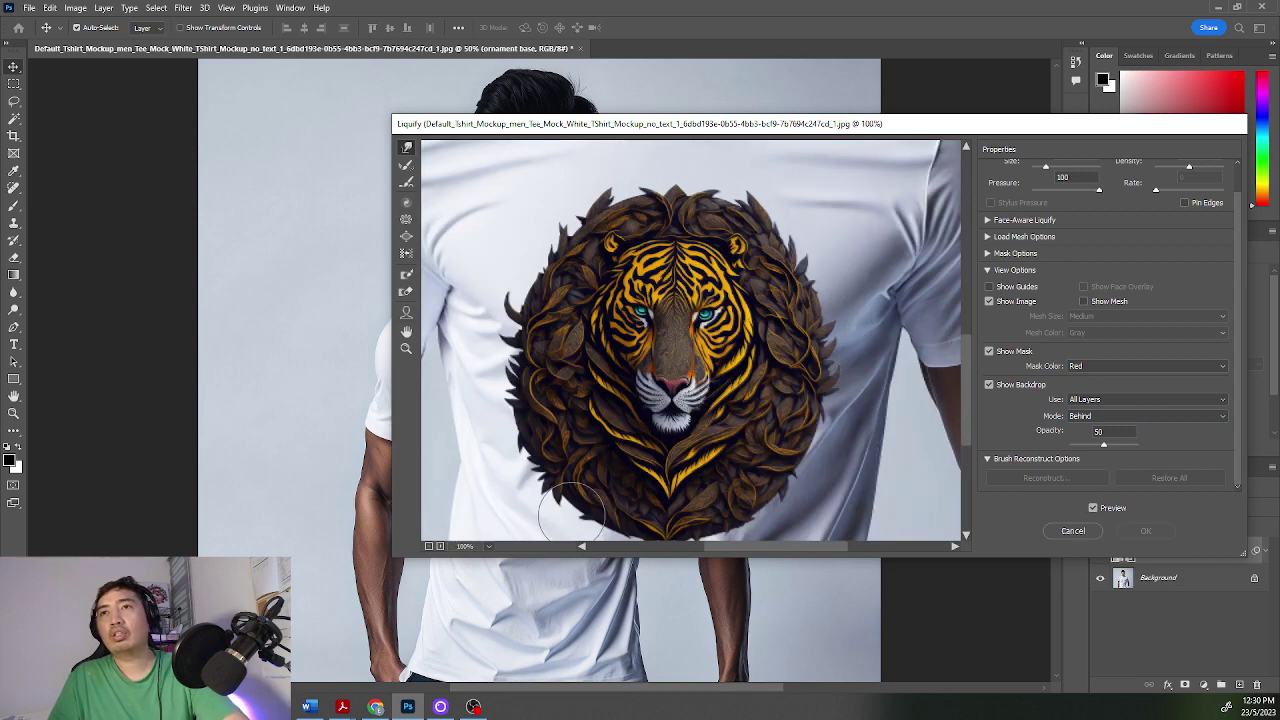
drag(658, 458, 698, 410)
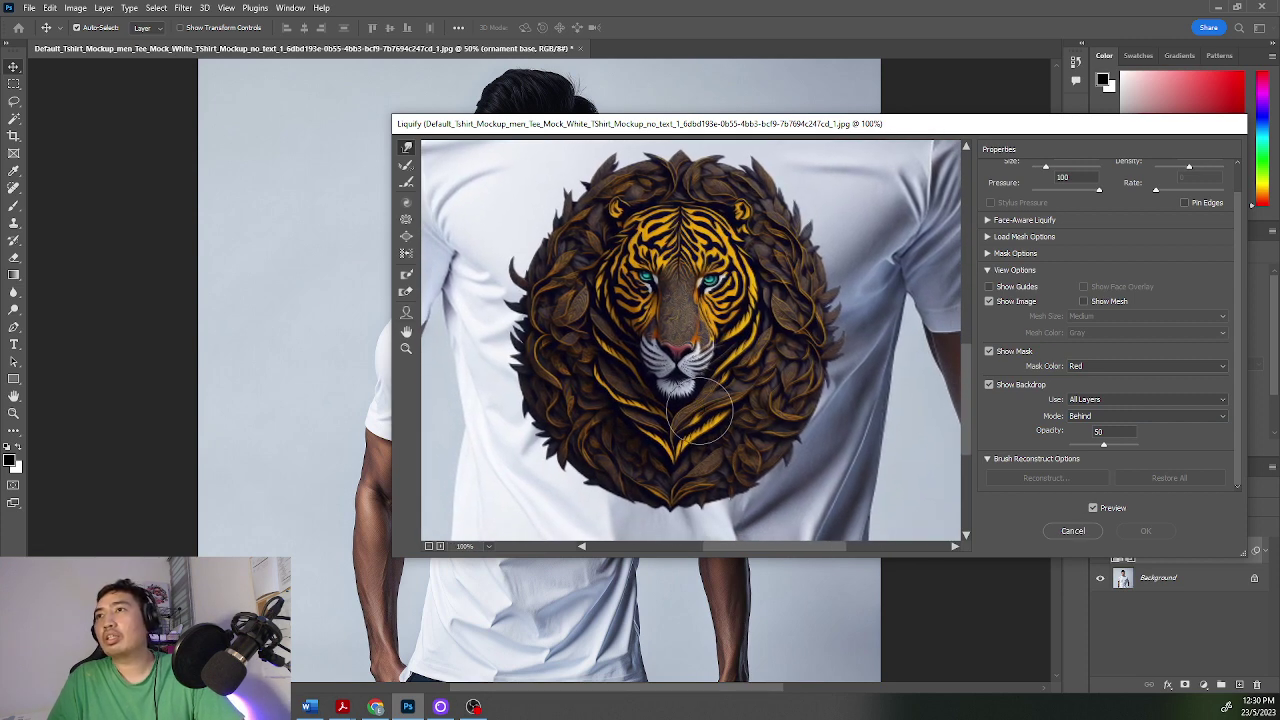
Step: Lower the backdrop opacity to 28 with Mode kept at Behind, and move the Liquify window left
mouse_move(1105, 446)
mouse_down()
mouse_move(1083, 446)
mouse_move(1089, 428)
mouse_up()
click(1114, 418)
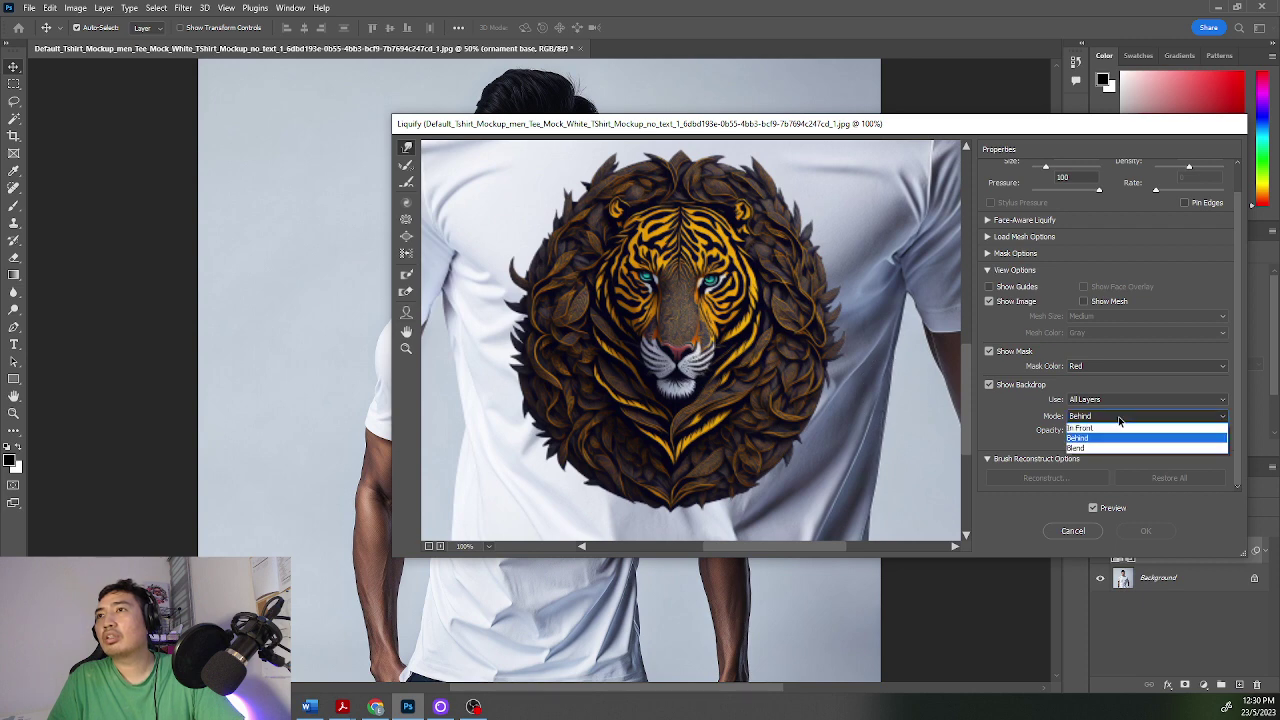
click(1120, 421)
mouse_move(1086, 449)
mouse_down()
mouse_move(1157, 447)
mouse_move(1058, 445)
mouse_move(1147, 453)
mouse_move(1097, 455)
mouse_up()
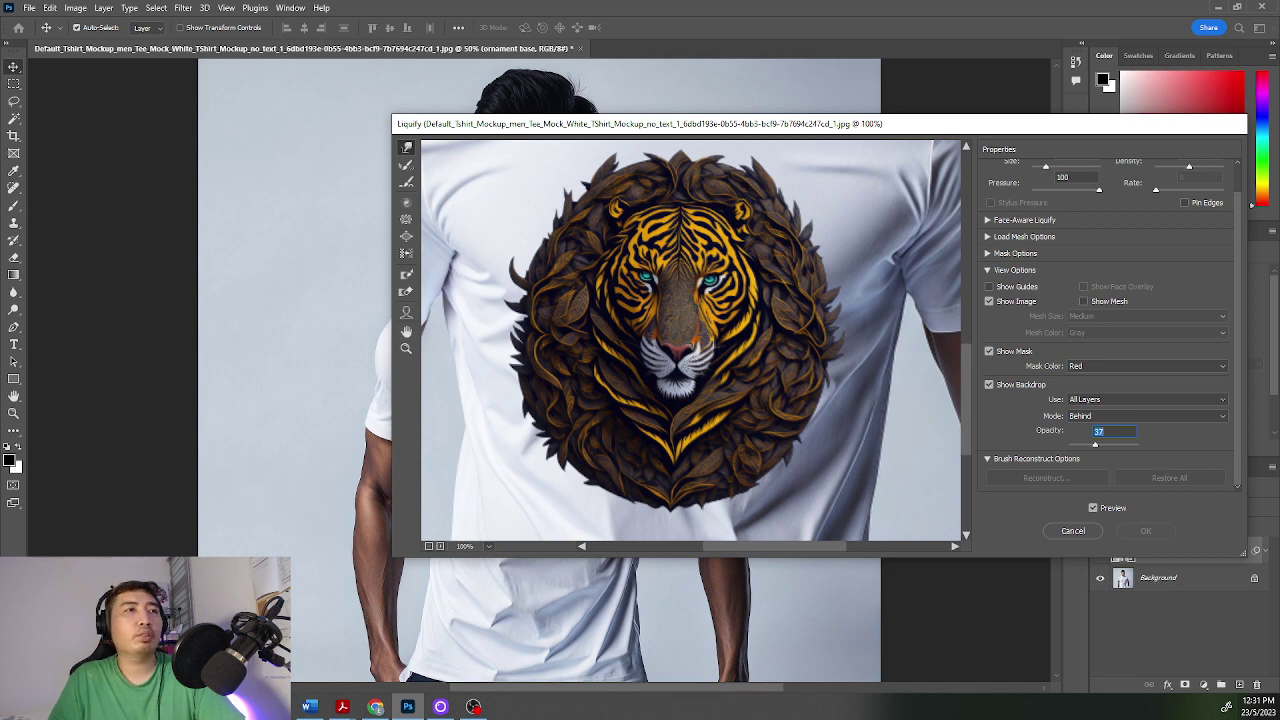
key(Return)
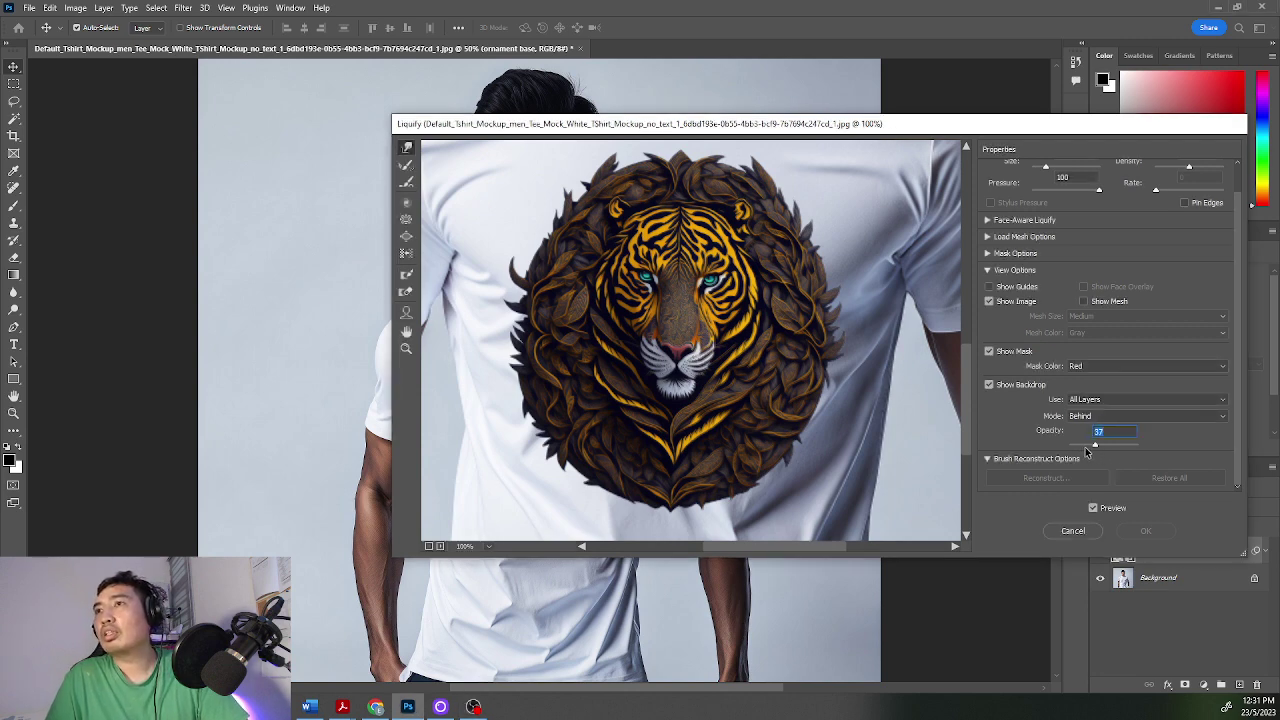
drag(1096, 447, 1092, 447)
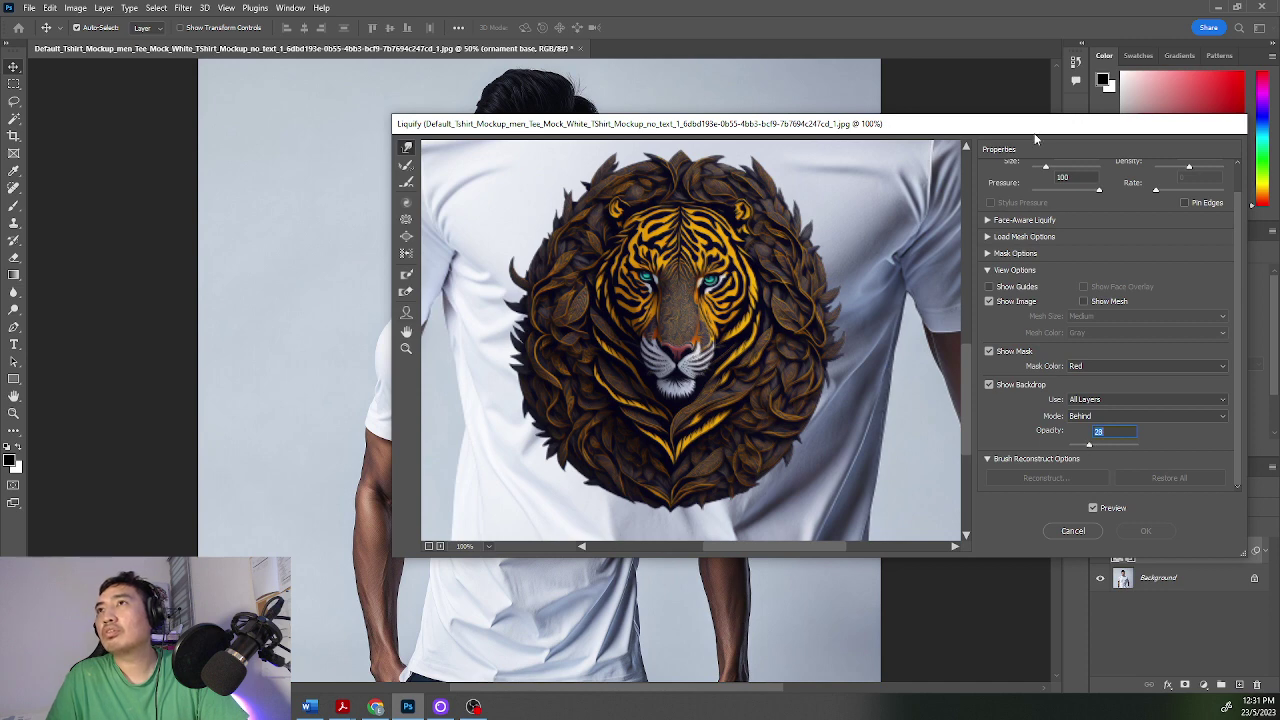
drag(1036, 125, 785, 104)
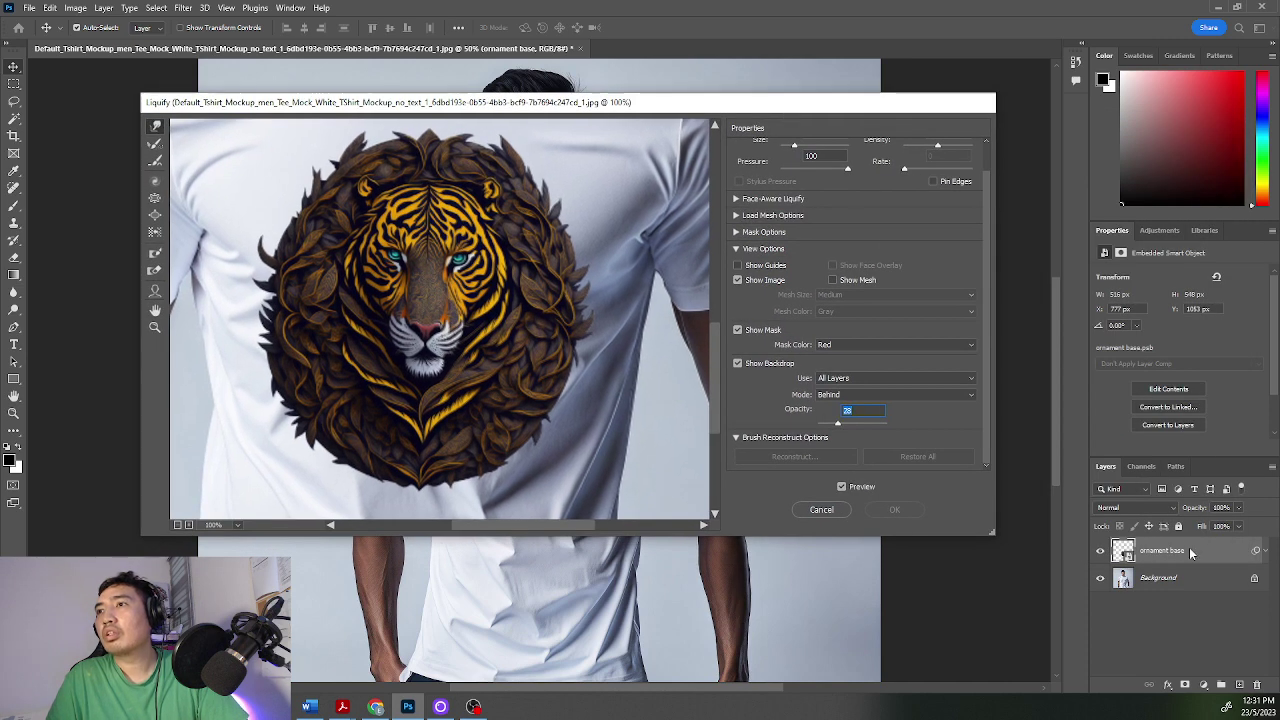
Step: Cancel Liquify, reopen it, and set the backdrop to use only the Background layer
click(822, 510)
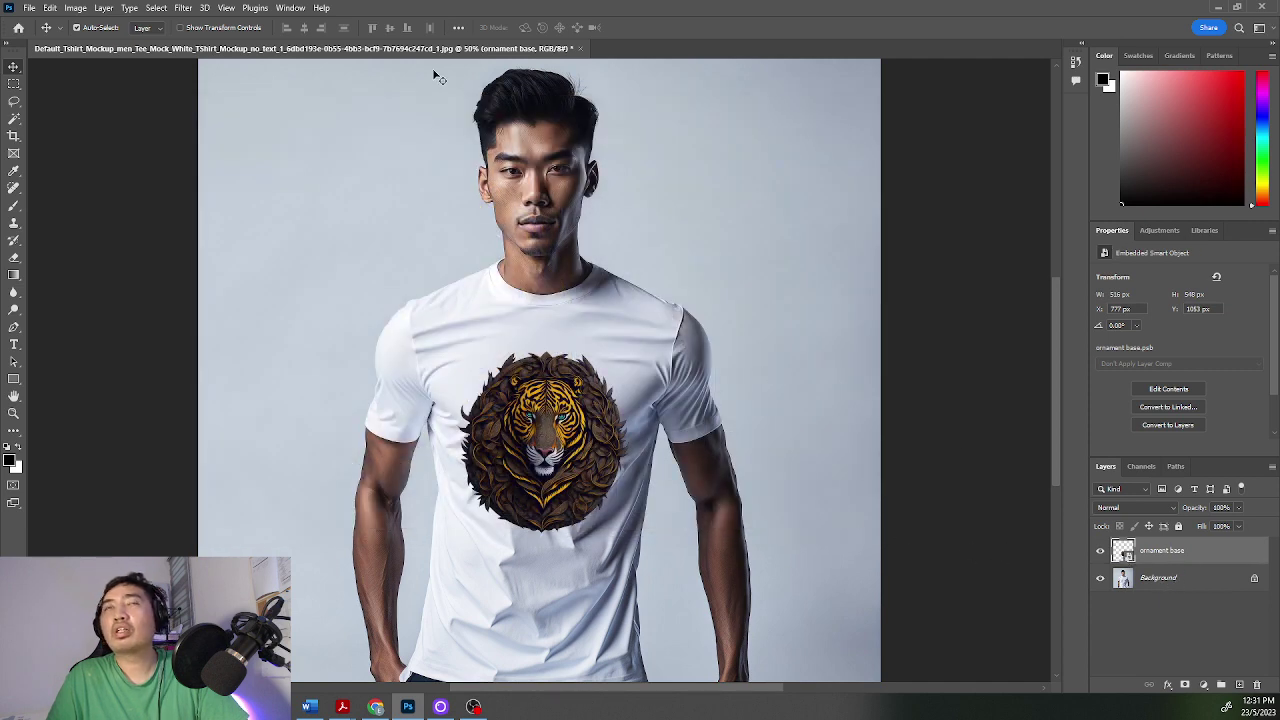
click(226, 8)
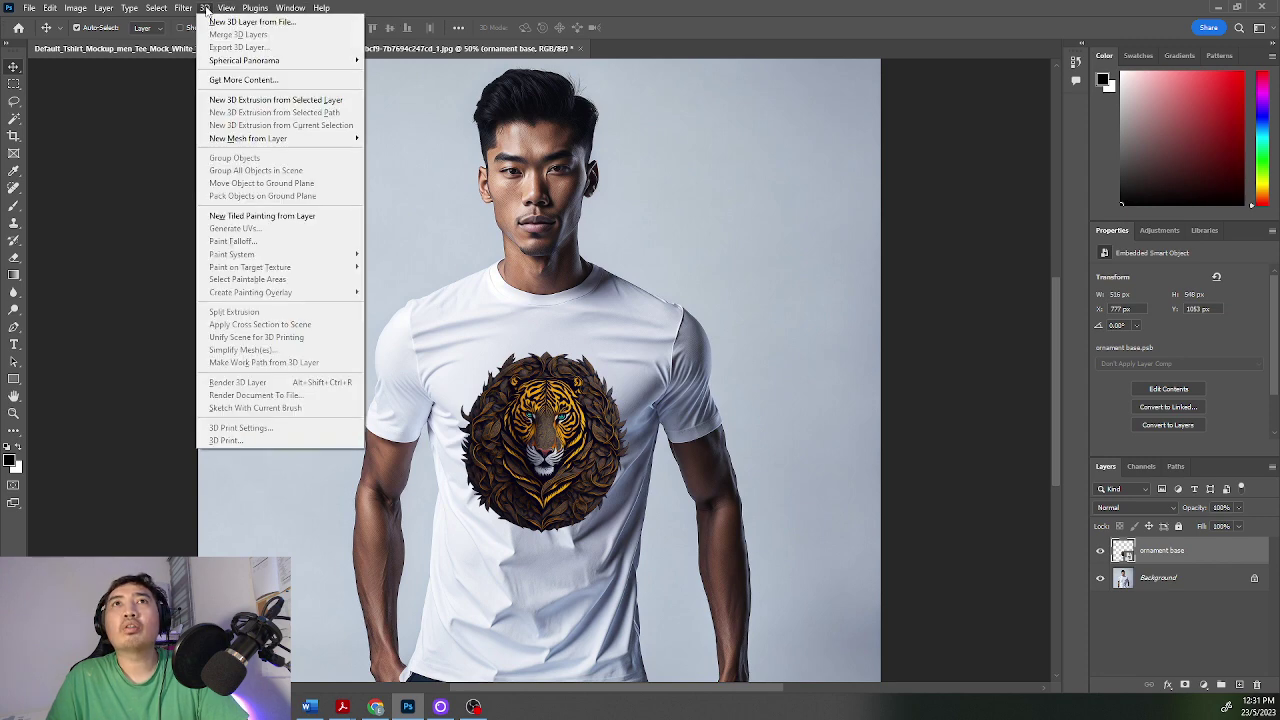
click(255, 133)
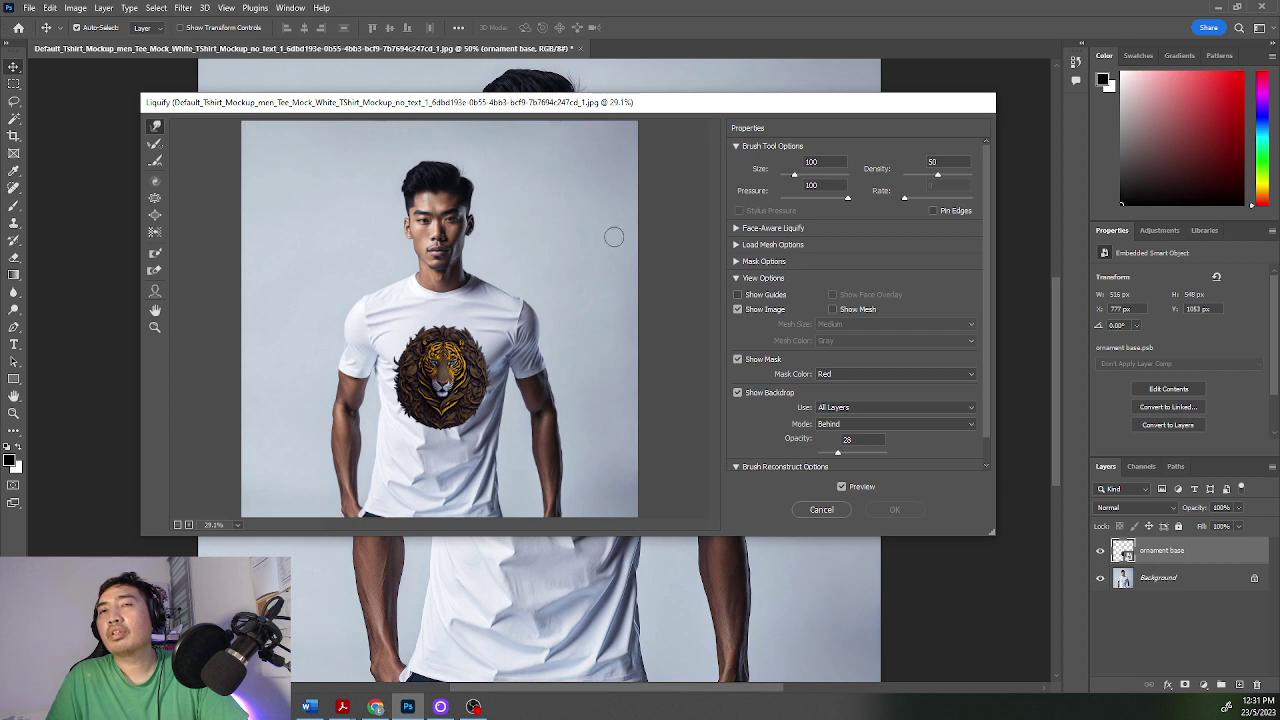
click(971, 410)
click(970, 432)
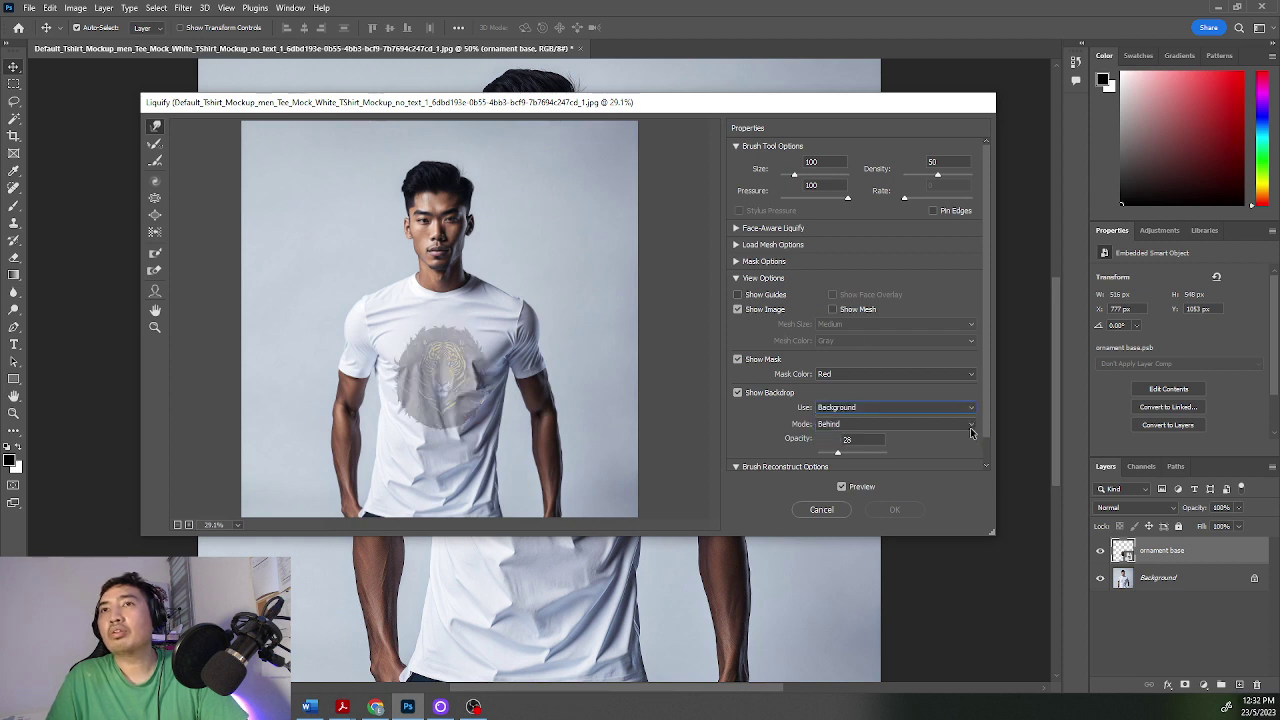
Step: Set the backdrop opacity to about 35, frame the whole tiger, and warp its muzzle
scroll(984, 400, down, 2)
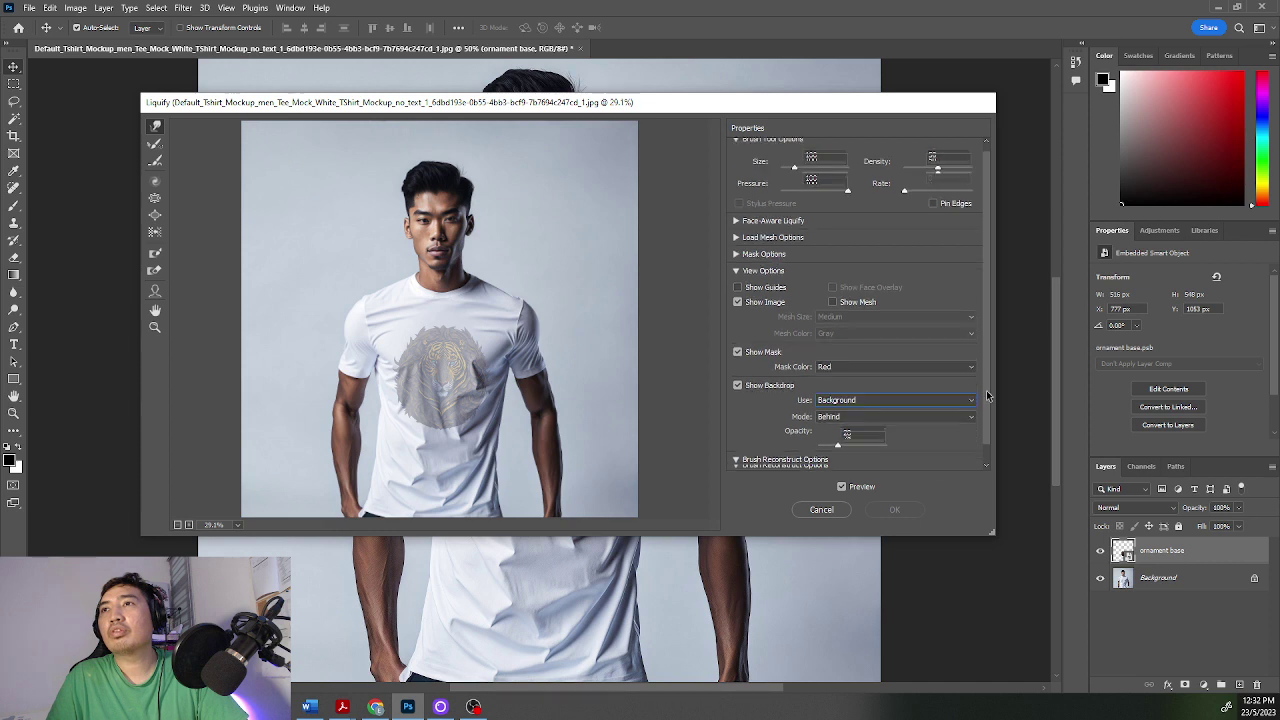
drag(839, 426, 843, 424)
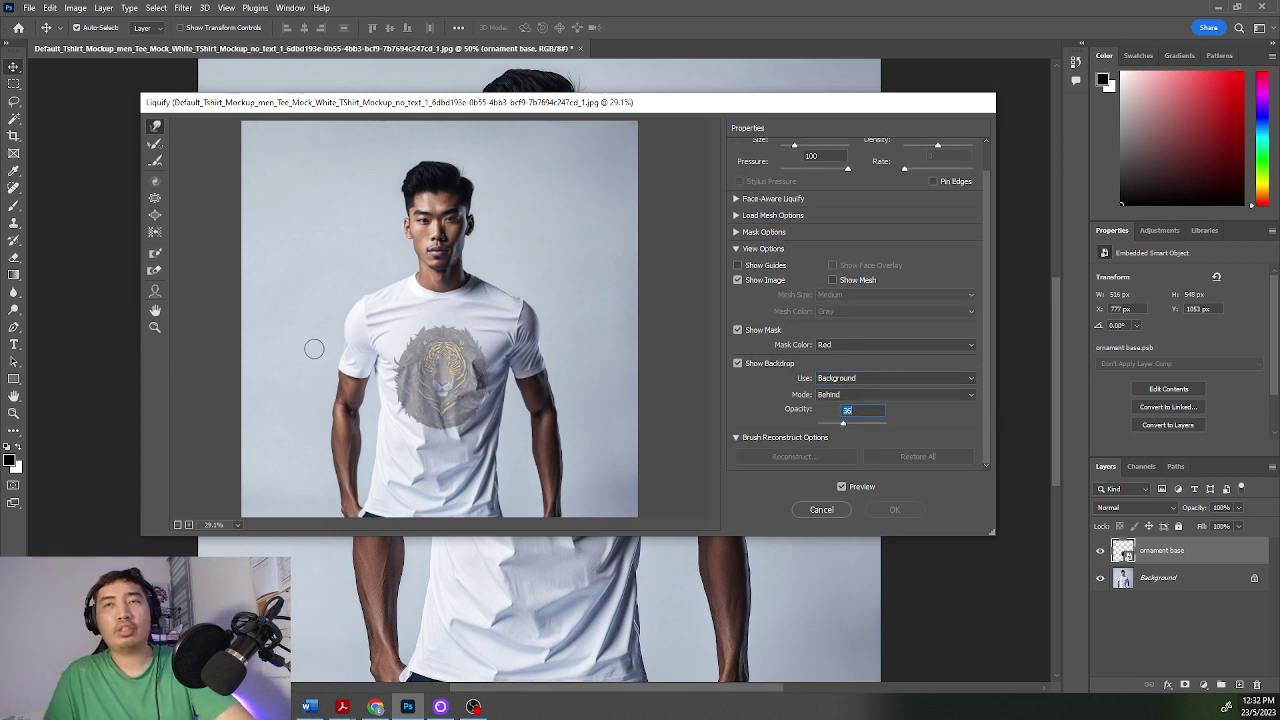
key(alt)
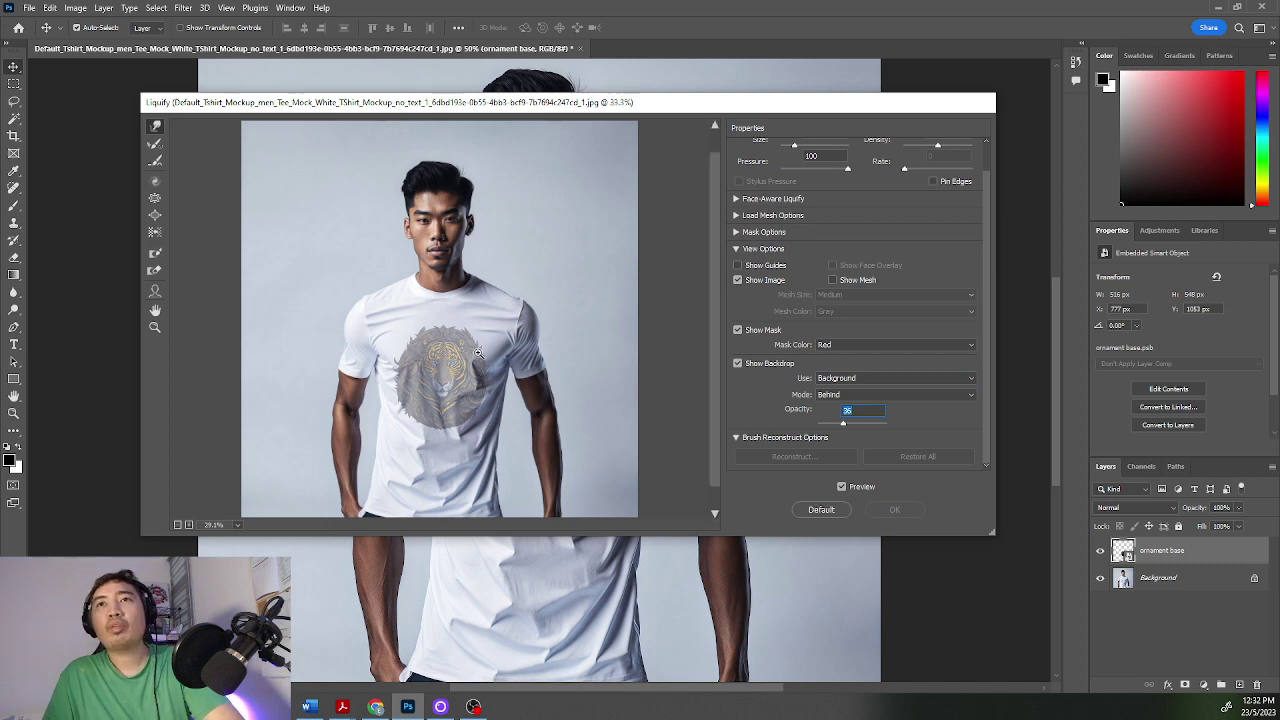
scroll(465, 355, up, 4)
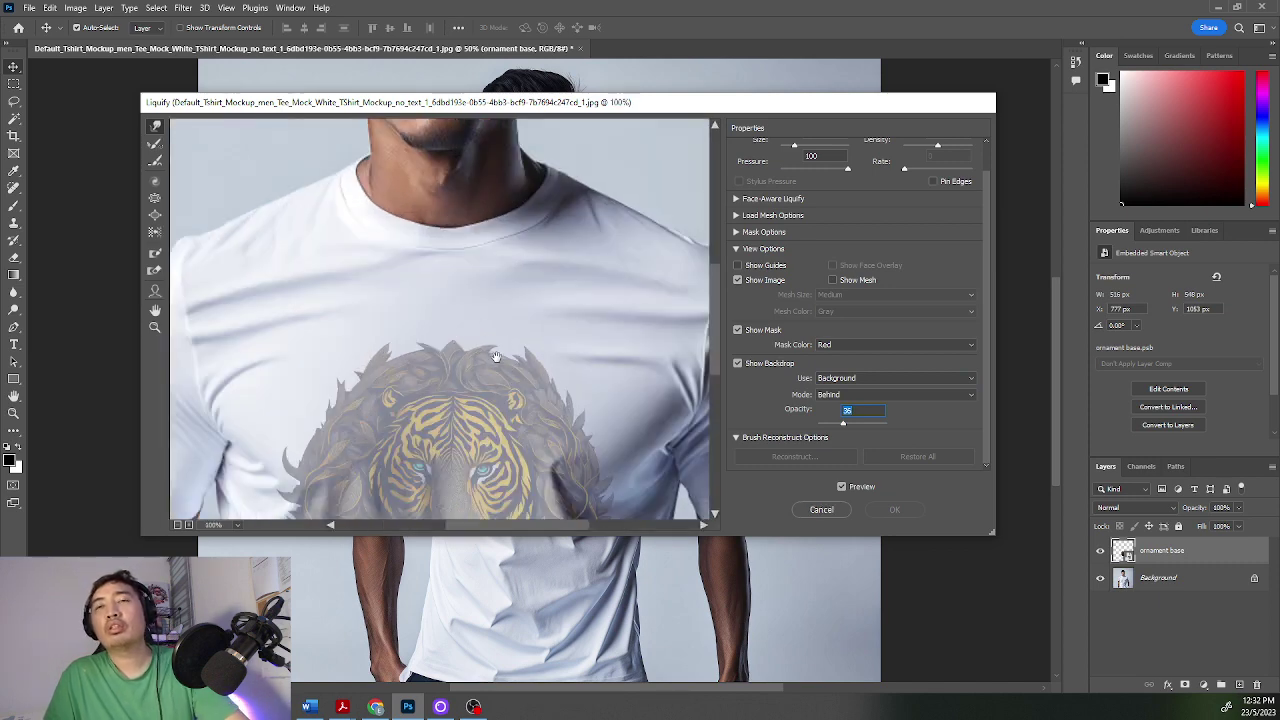
mouse_move(495, 465)
mouse_down()
mouse_move(497, 267)
mouse_move(497, 285)
mouse_up()
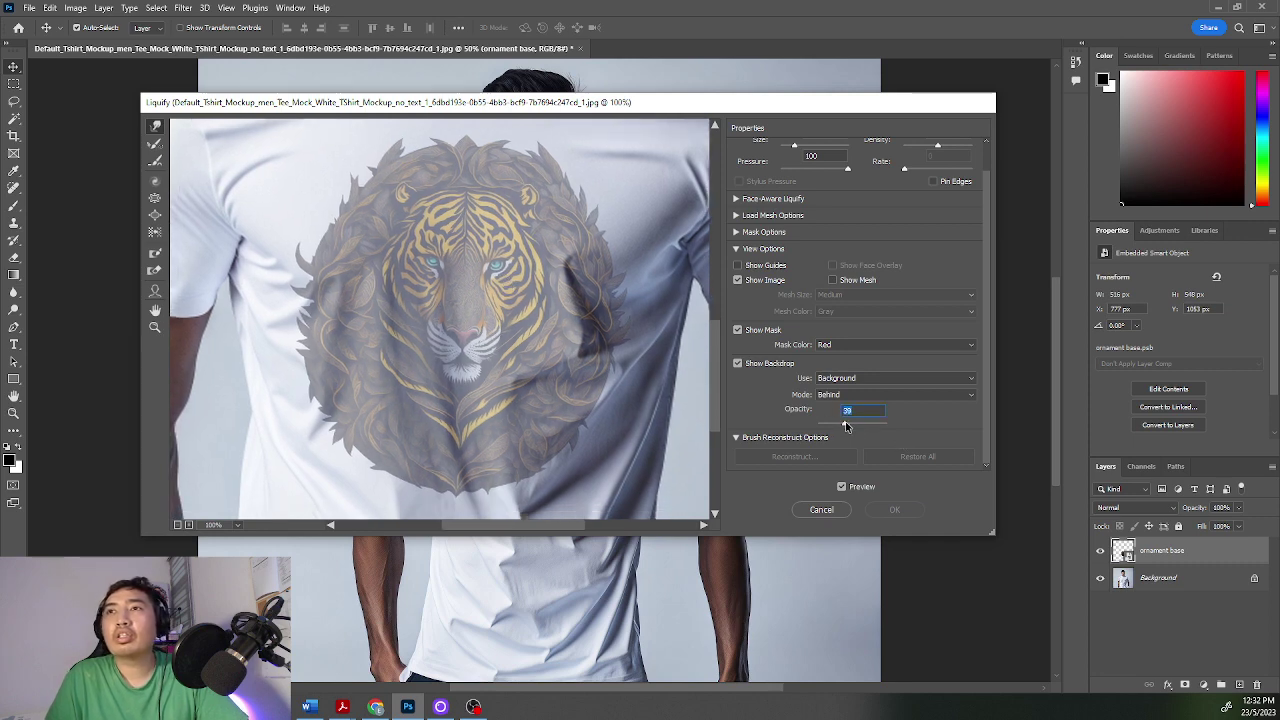
mouse_move(845, 425)
mouse_down()
mouse_move(863, 428)
mouse_move(842, 429)
mouse_up()
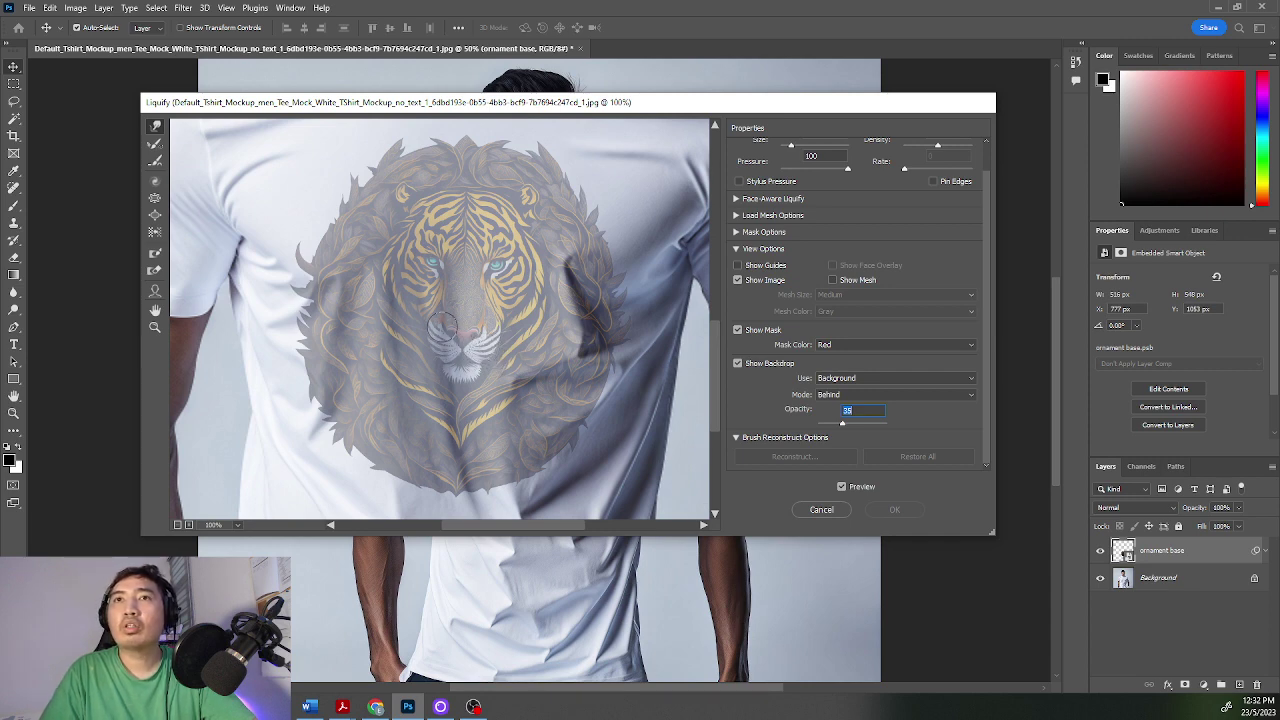
key(Return)
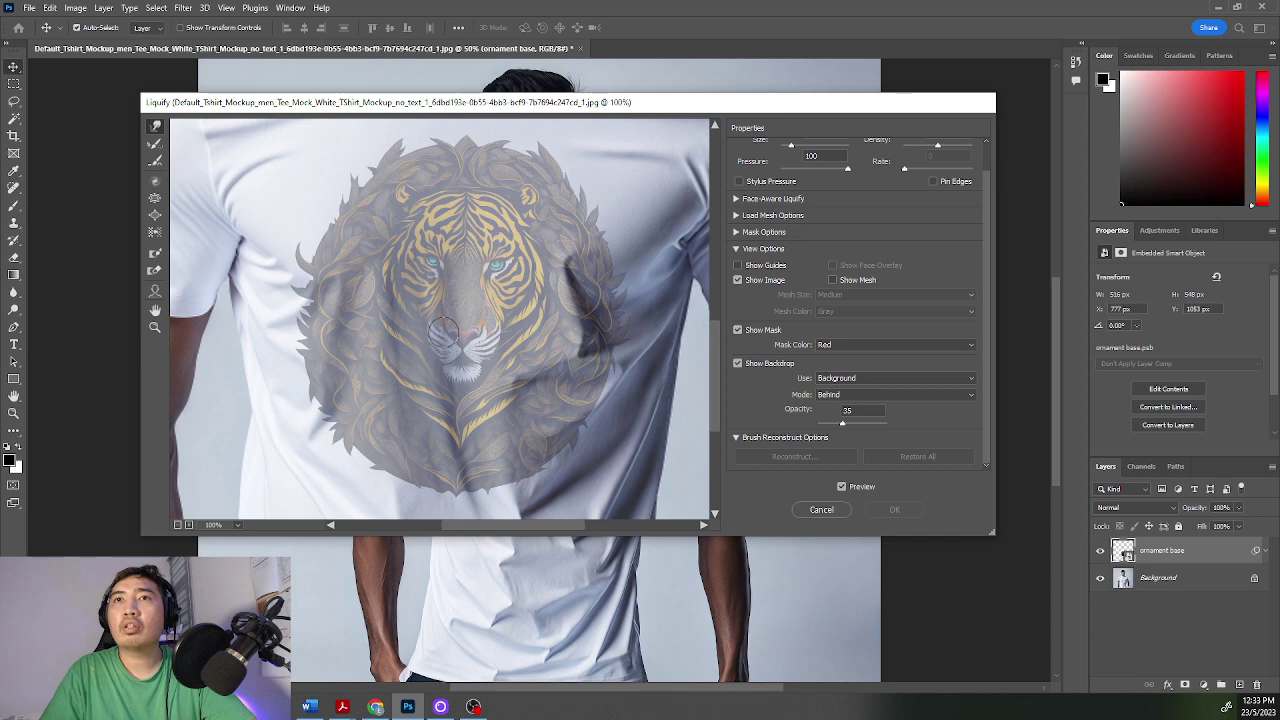
drag(443, 340, 440, 330)
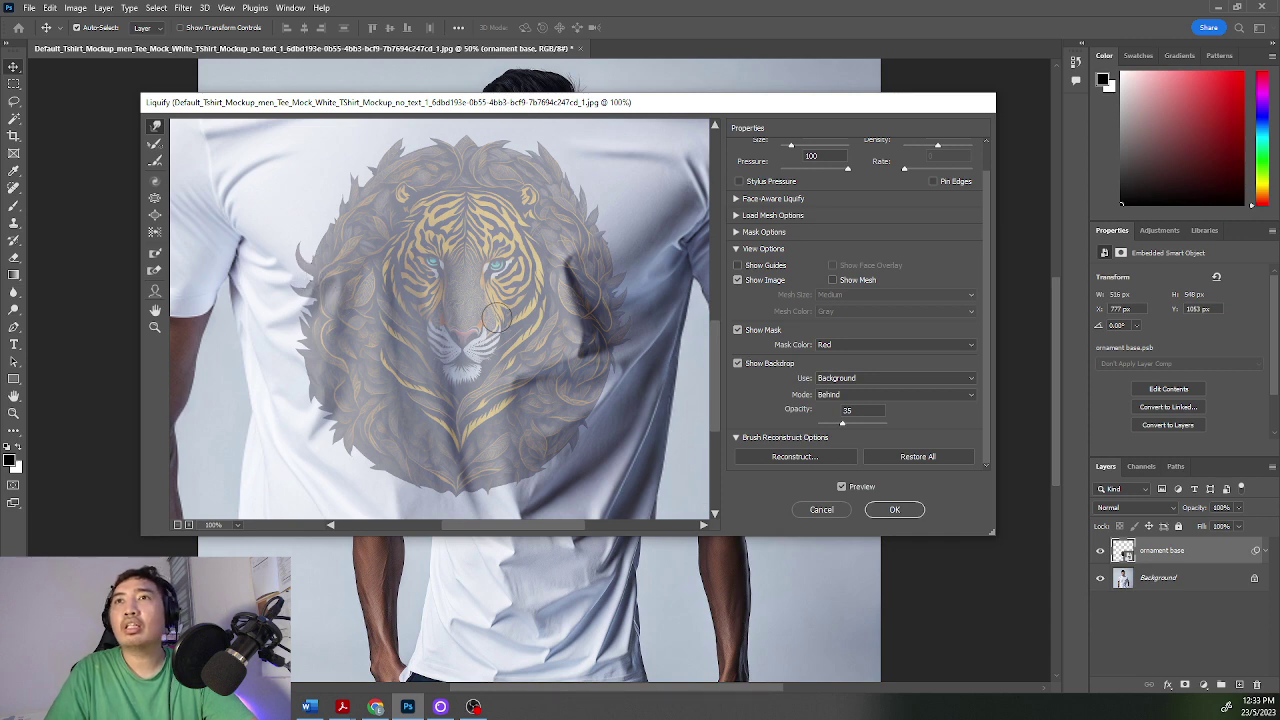
Step: Warp the tiger along the shirt shadows and commit Liquify with backdrop opacity at 100
mouse_move(577, 270)
mouse_down()
mouse_move(599, 334)
mouse_move(587, 349)
mouse_move(606, 372)
mouse_up()
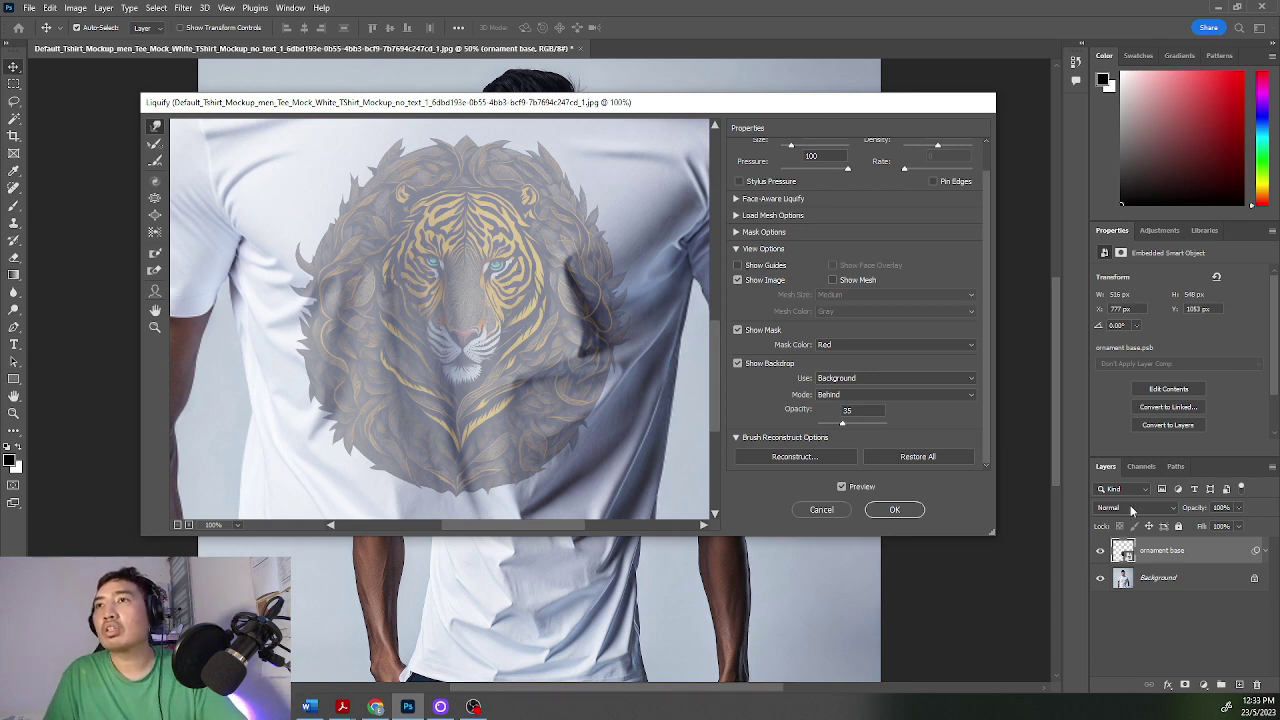
click(843, 424)
mouse_move(843, 424)
mouse_down()
mouse_move(908, 430)
mouse_move(844, 433)
mouse_up()
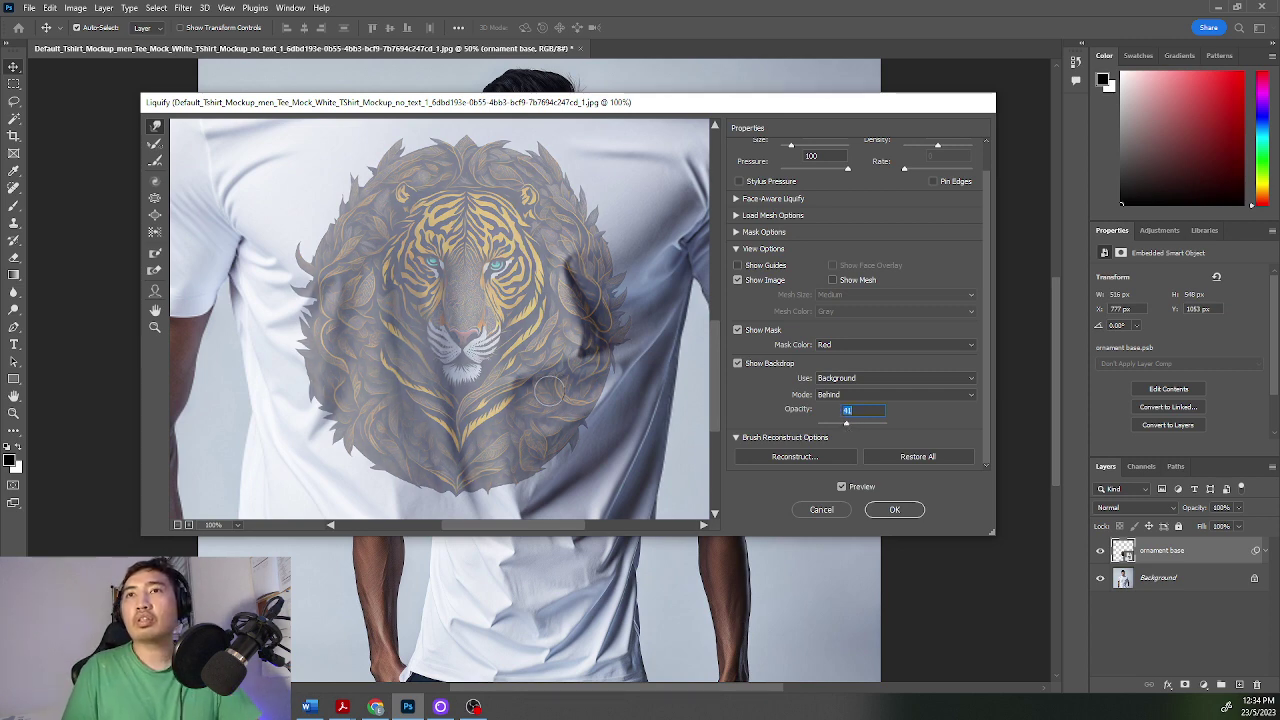
click(540, 388)
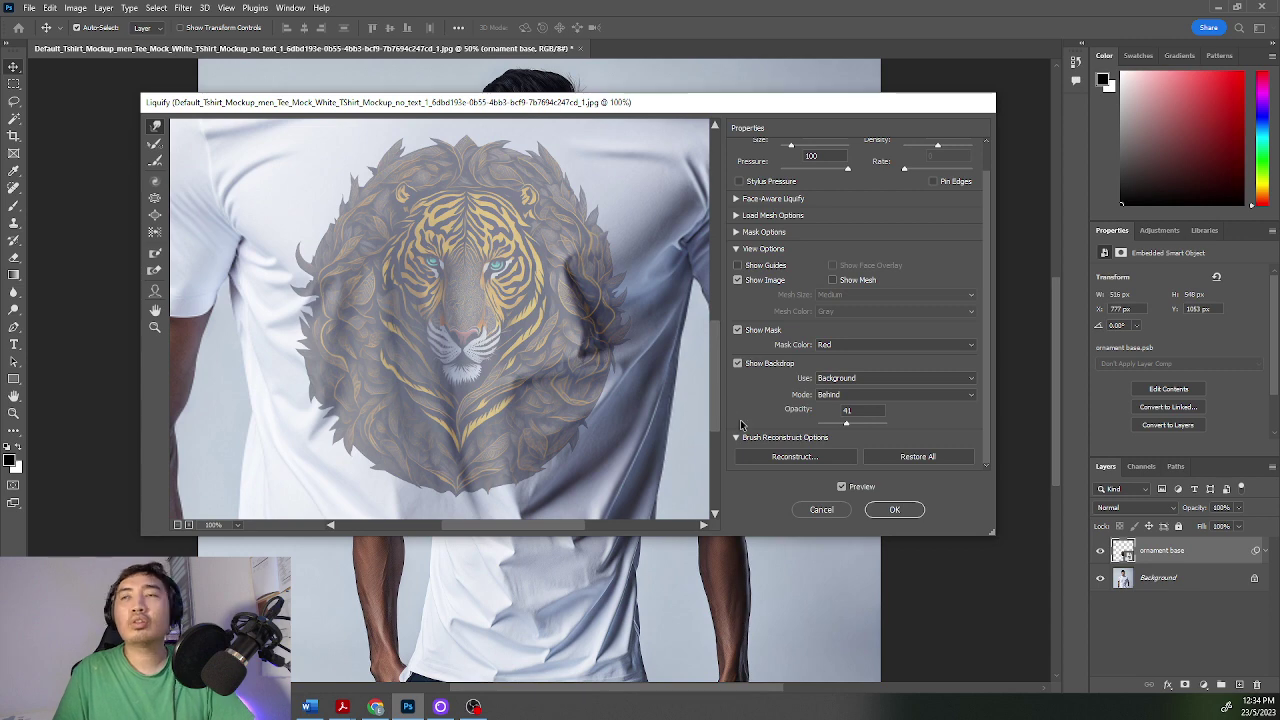
drag(847, 428, 890, 432)
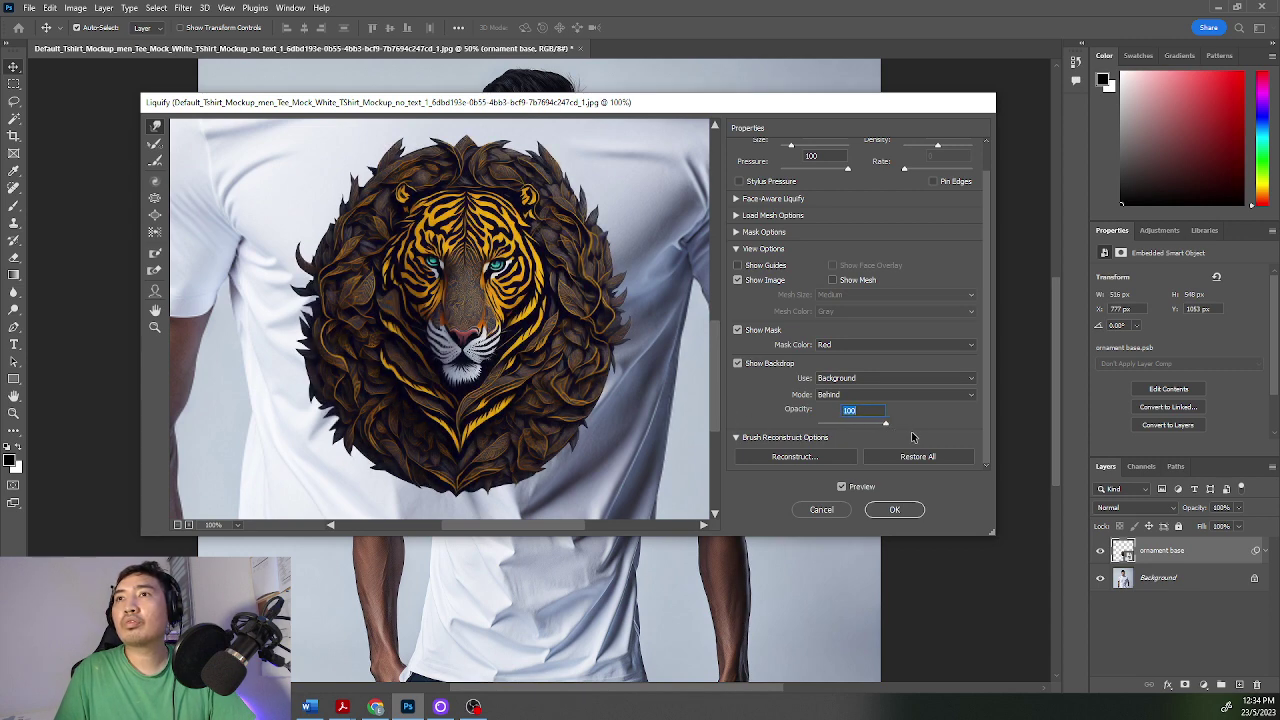
click(896, 510)
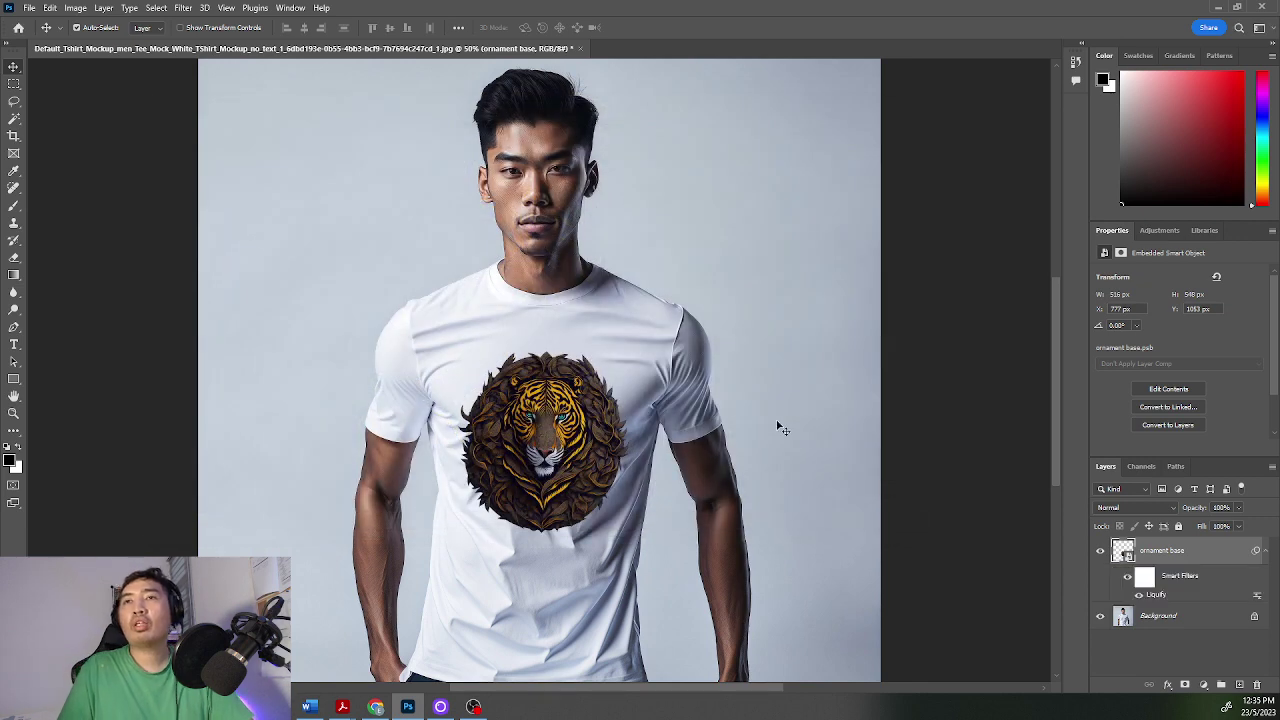
click(1101, 553)
click(1101, 553)
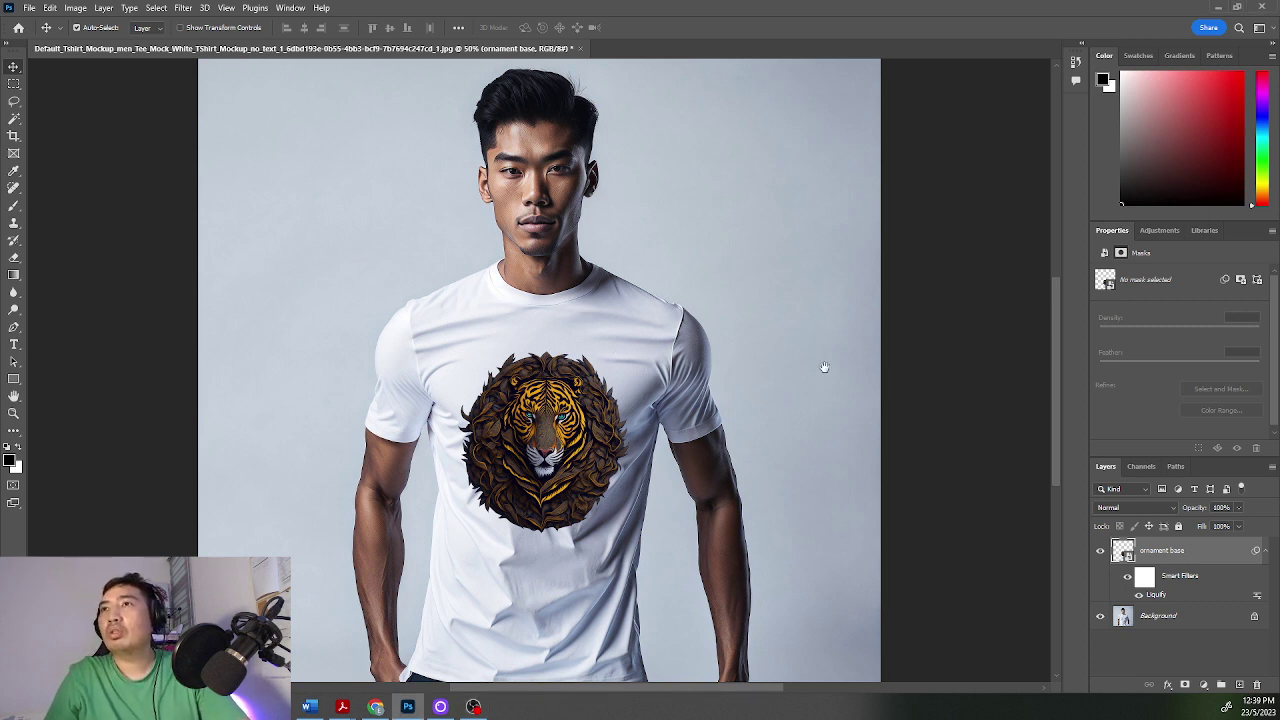
drag(750, 376, 674, 354)
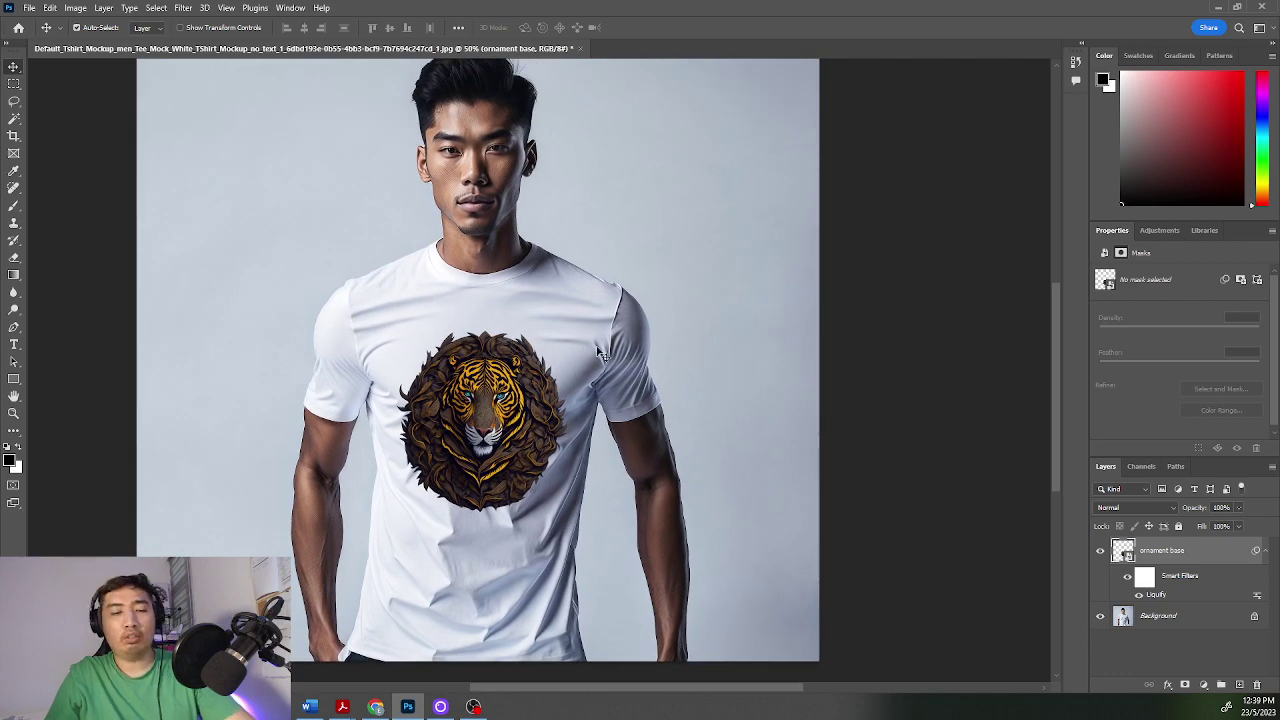
key(ctrl+plus)
key(ctrl+plus)
key(ctrl+plus)
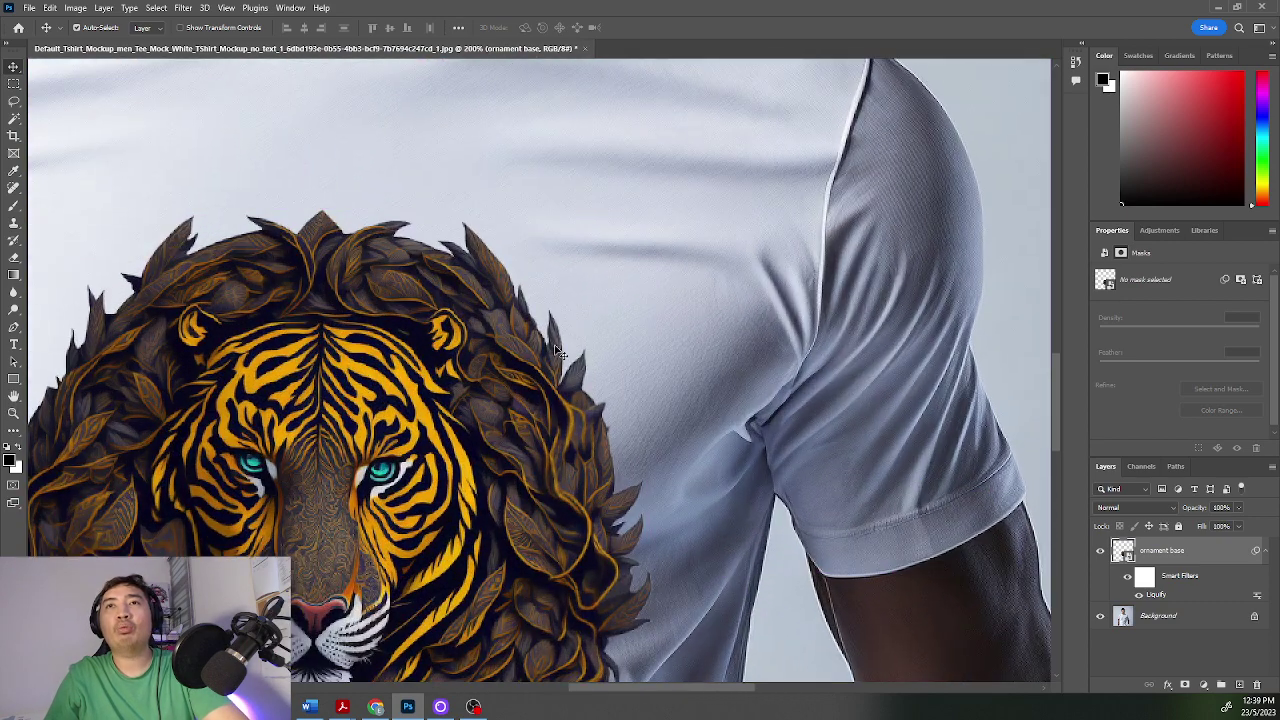
drag(423, 251, 560, 354)
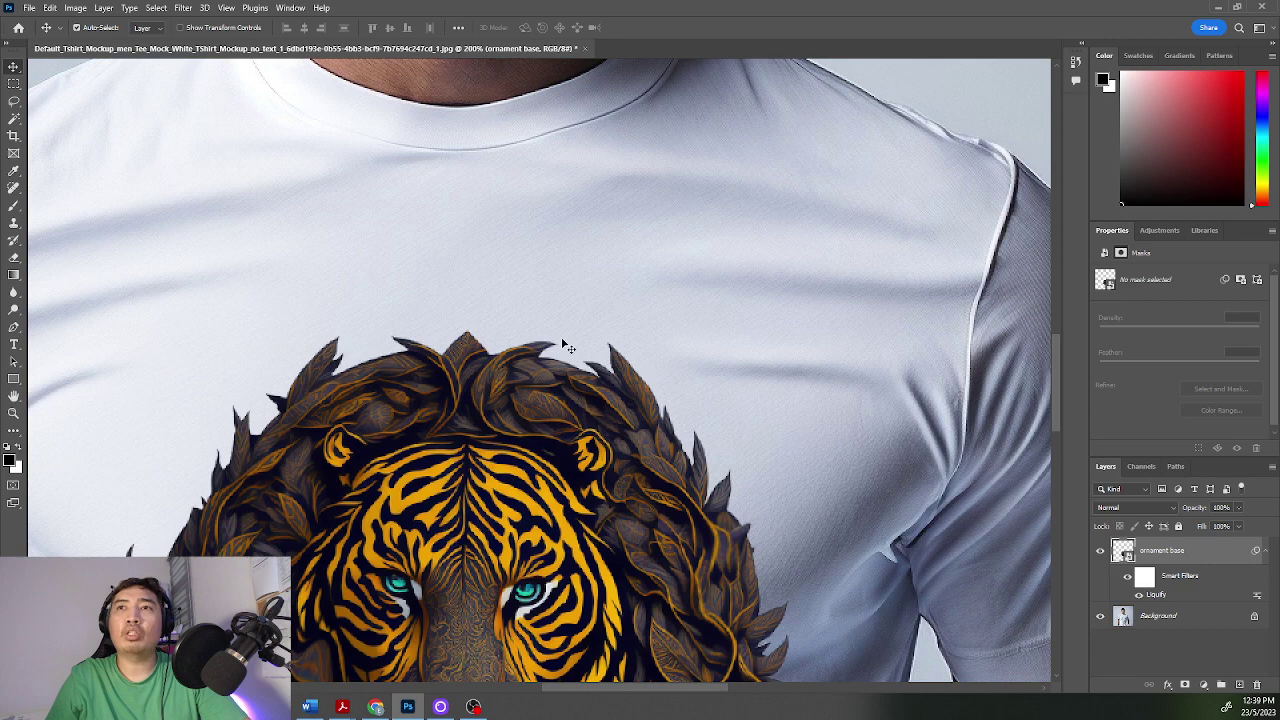
scroll(418, 406, down, 3)
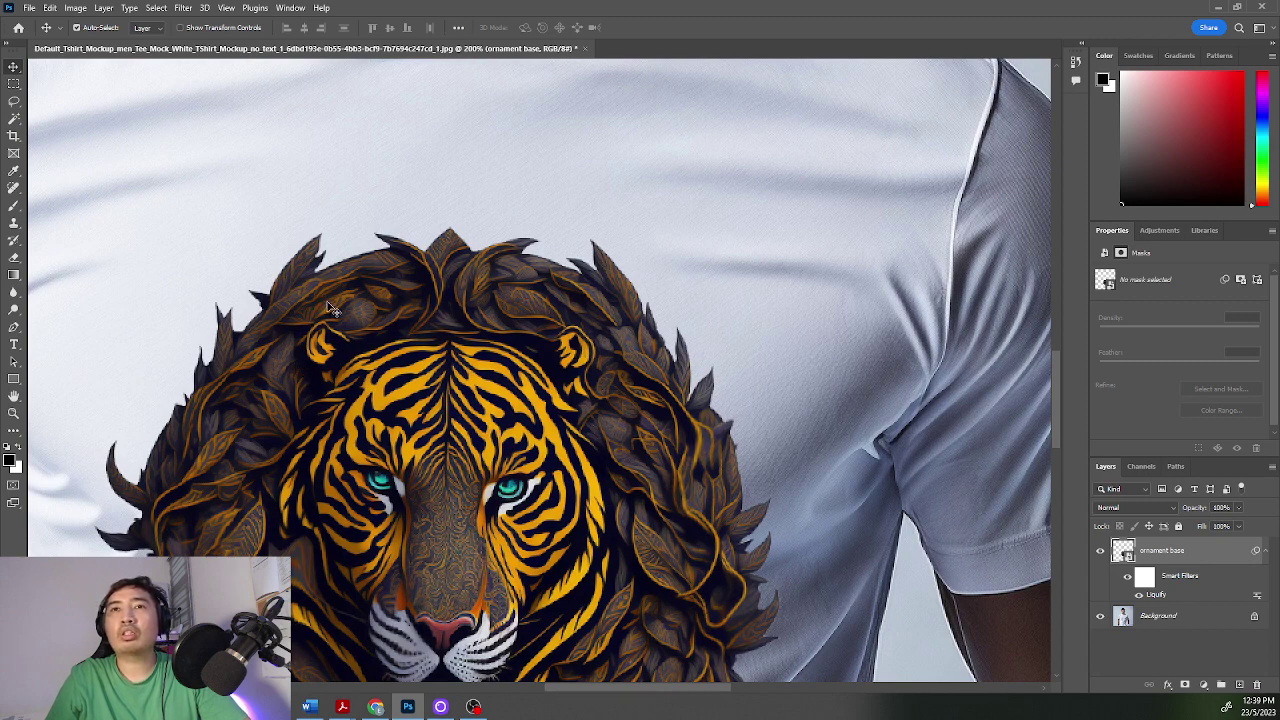
click(256, 8)
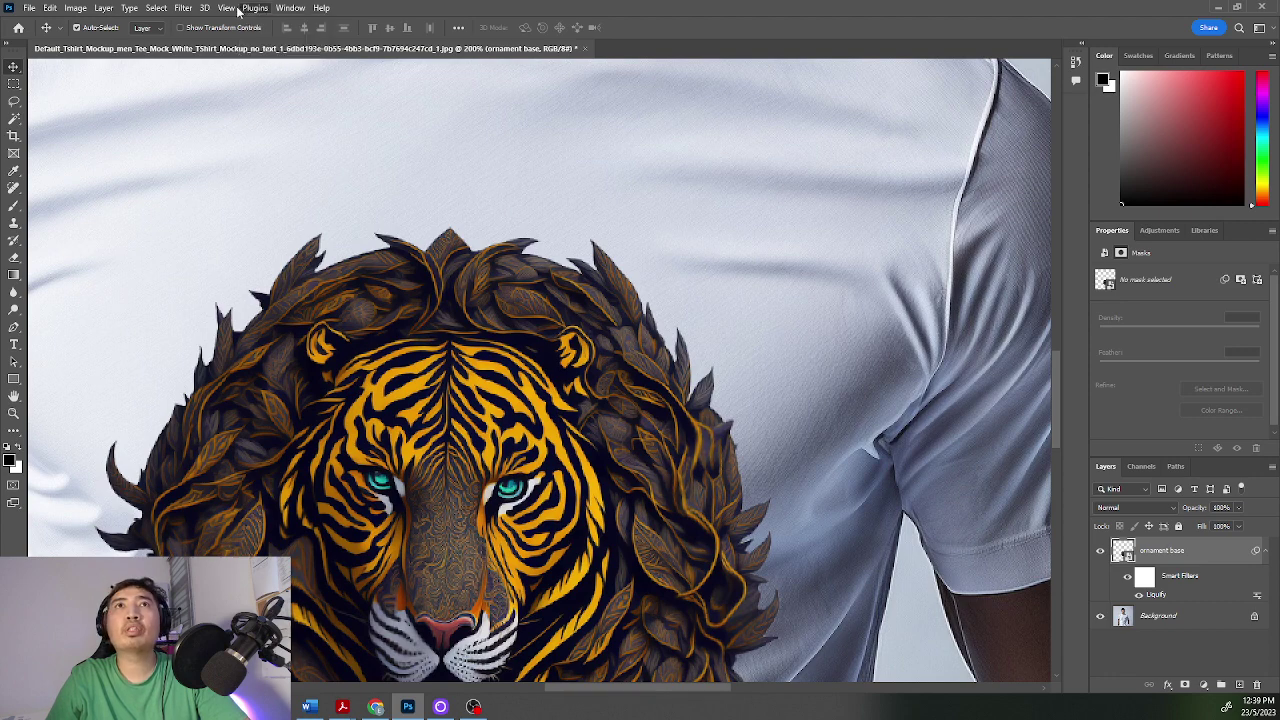
click(227, 8)
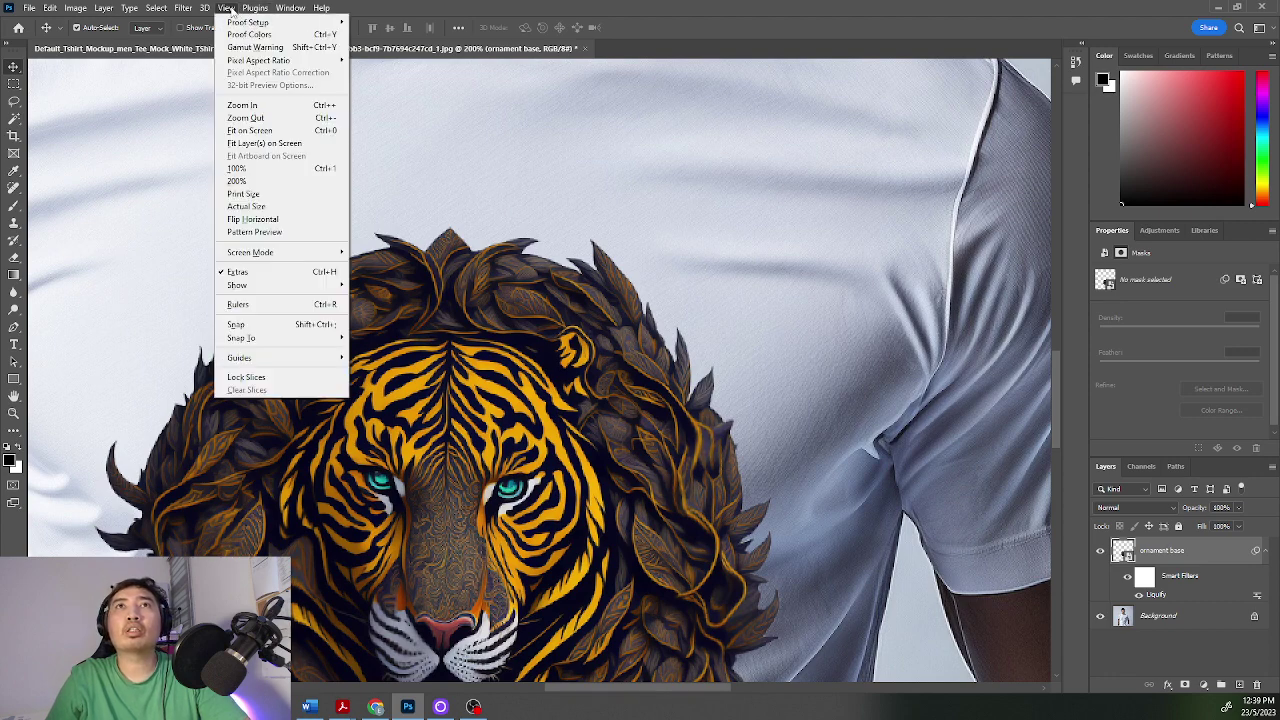
Step: Soften the tiger layer with a 0.5-pixel Gaussian Blur smart filter
mouse_move(185, 10)
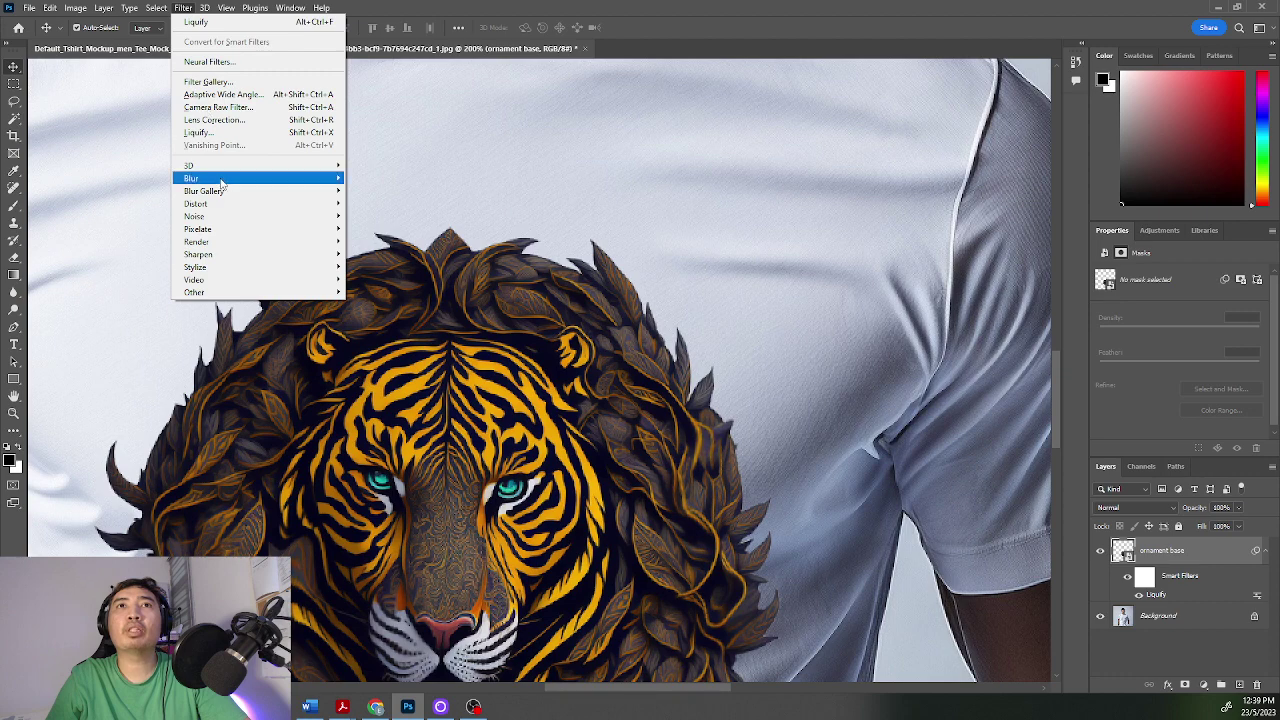
mouse_move(327, 185)
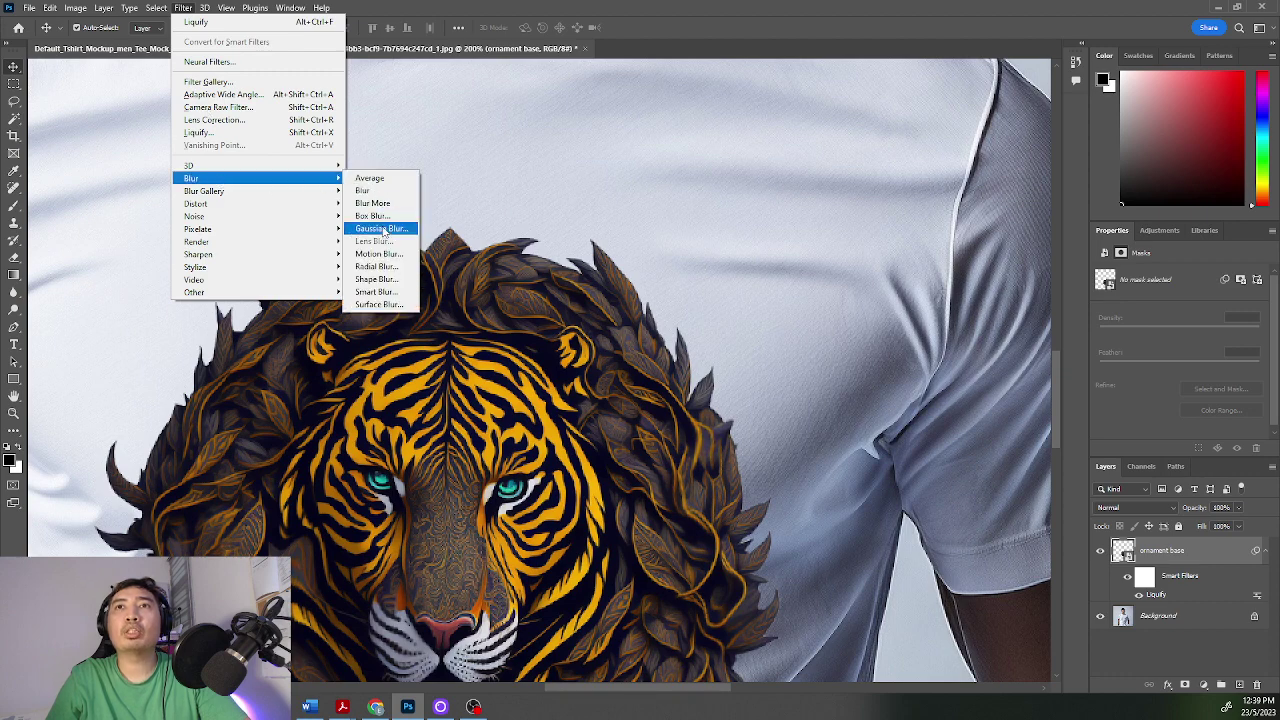
click(383, 229)
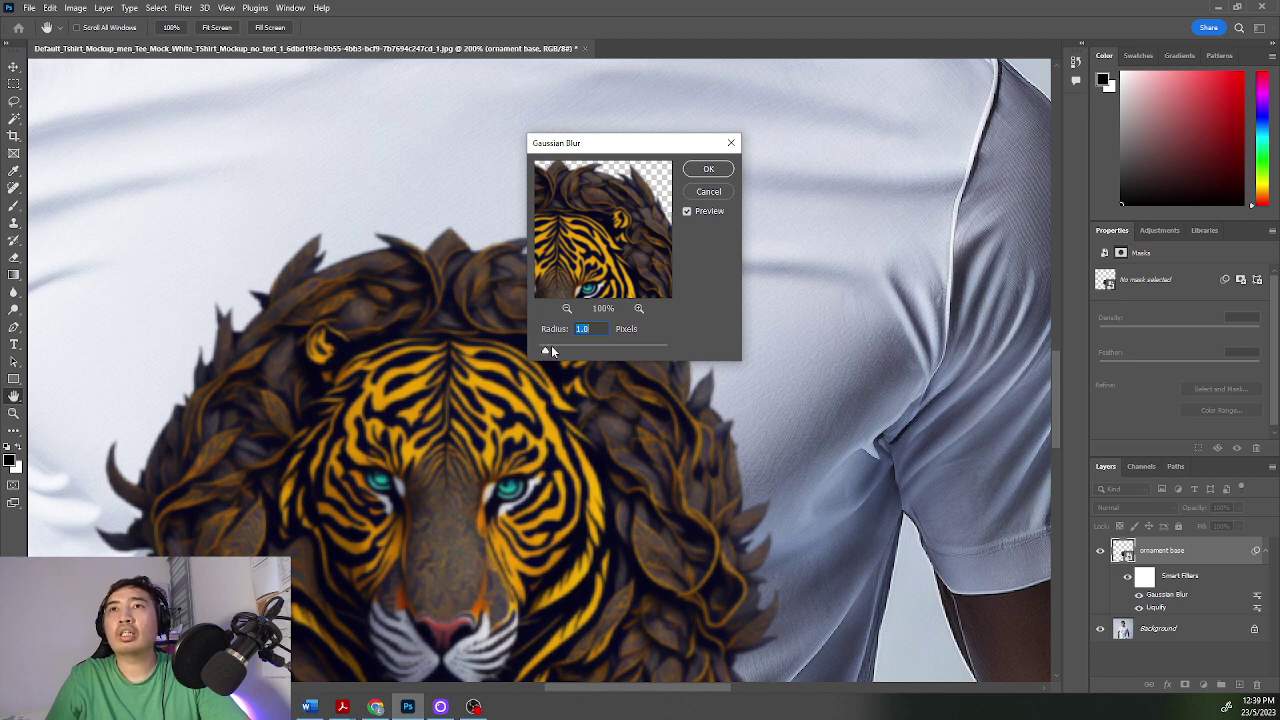
text(0.)
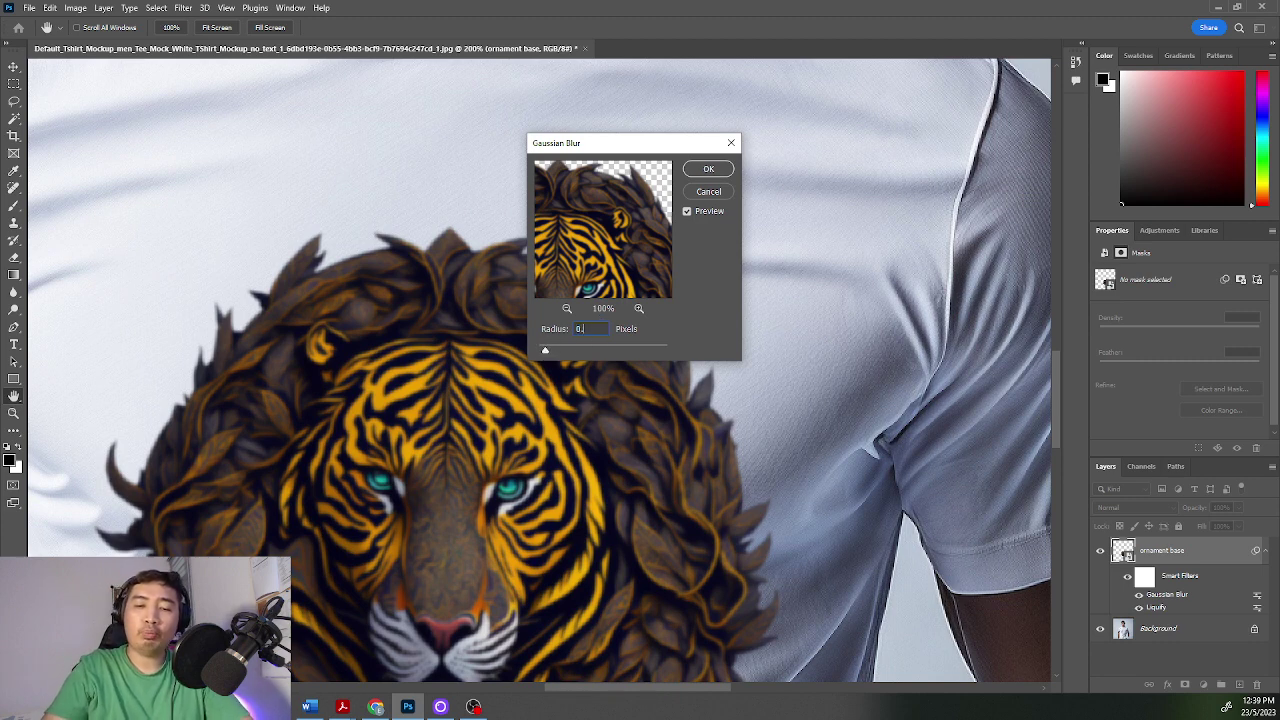
text(5)
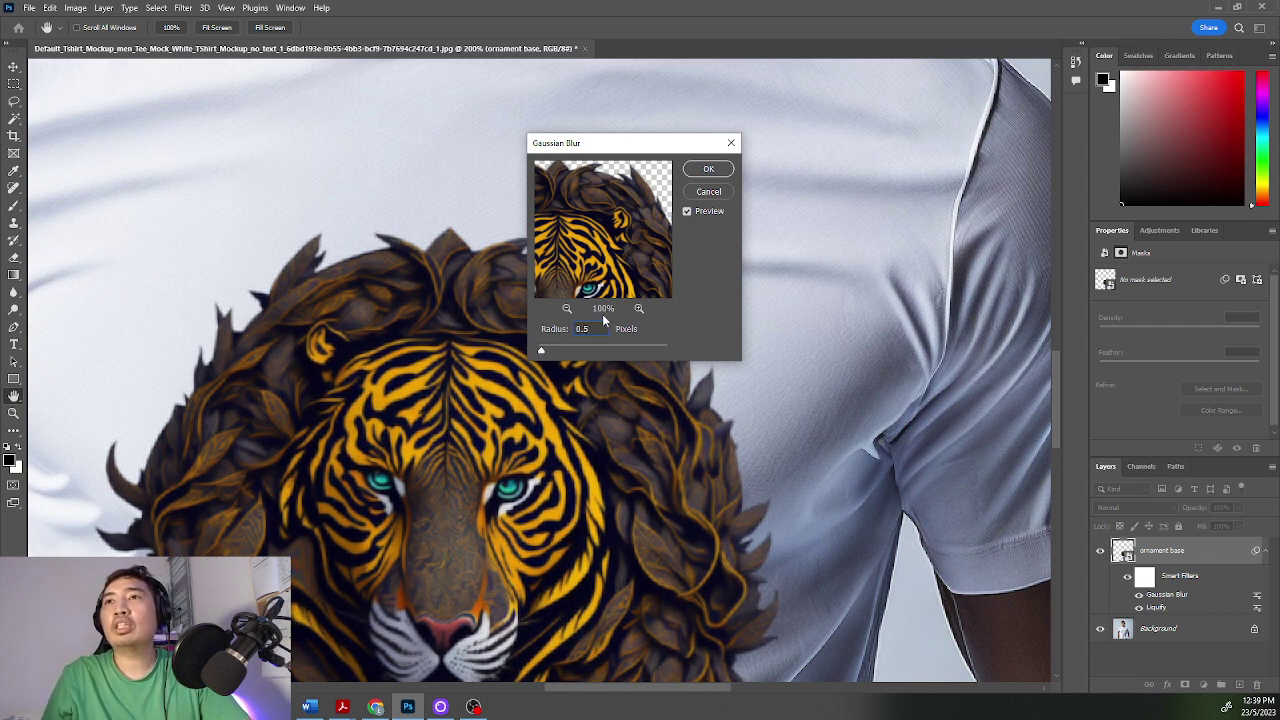
drag(645, 150, 893, 106)
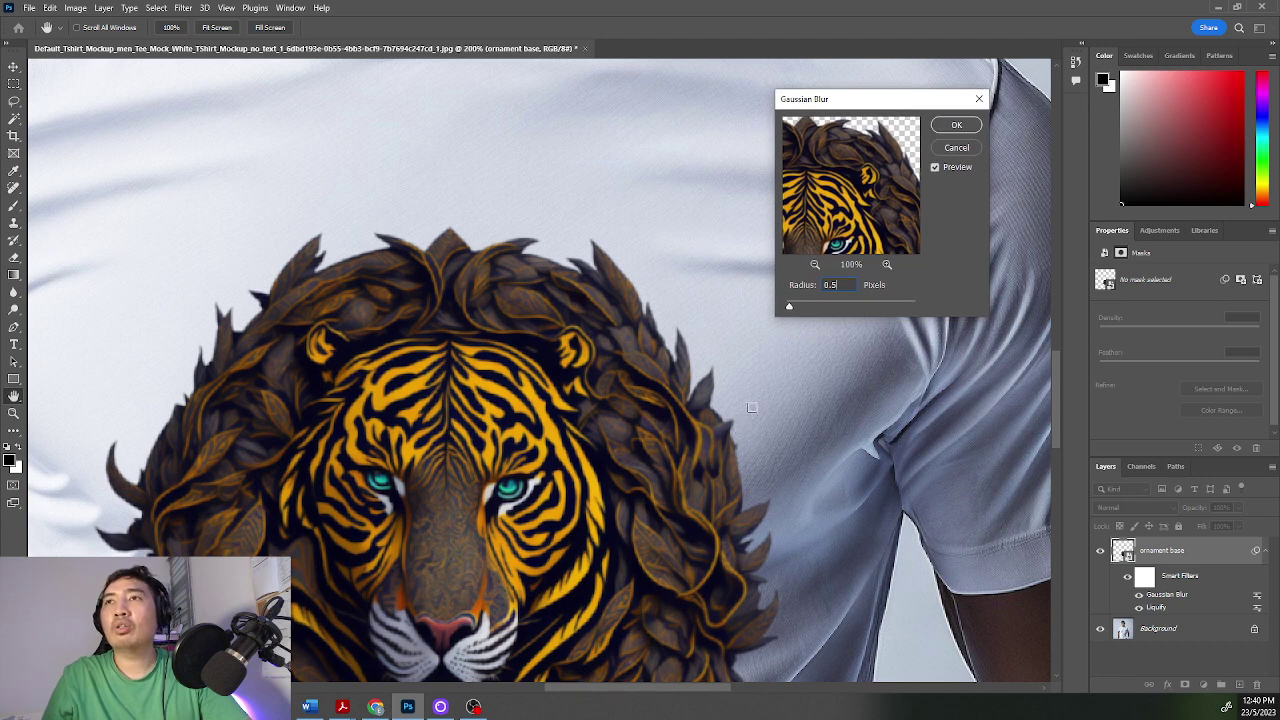
click(790, 308)
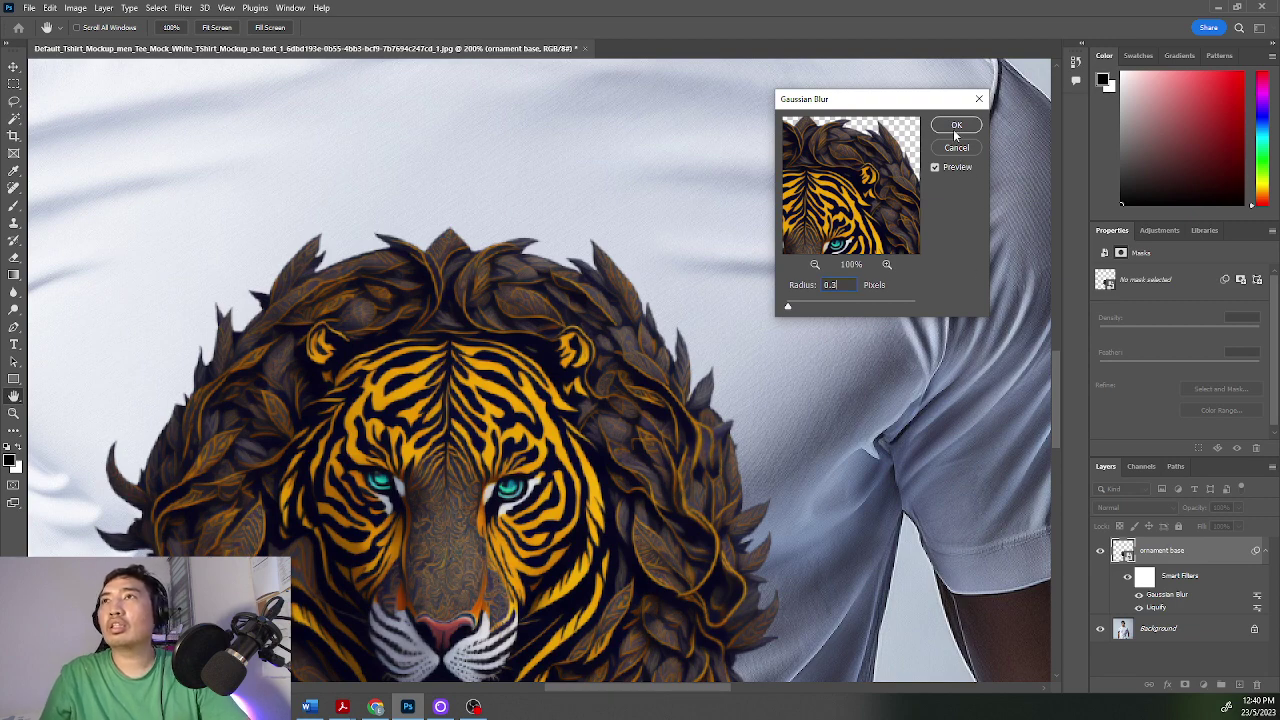
click(956, 126)
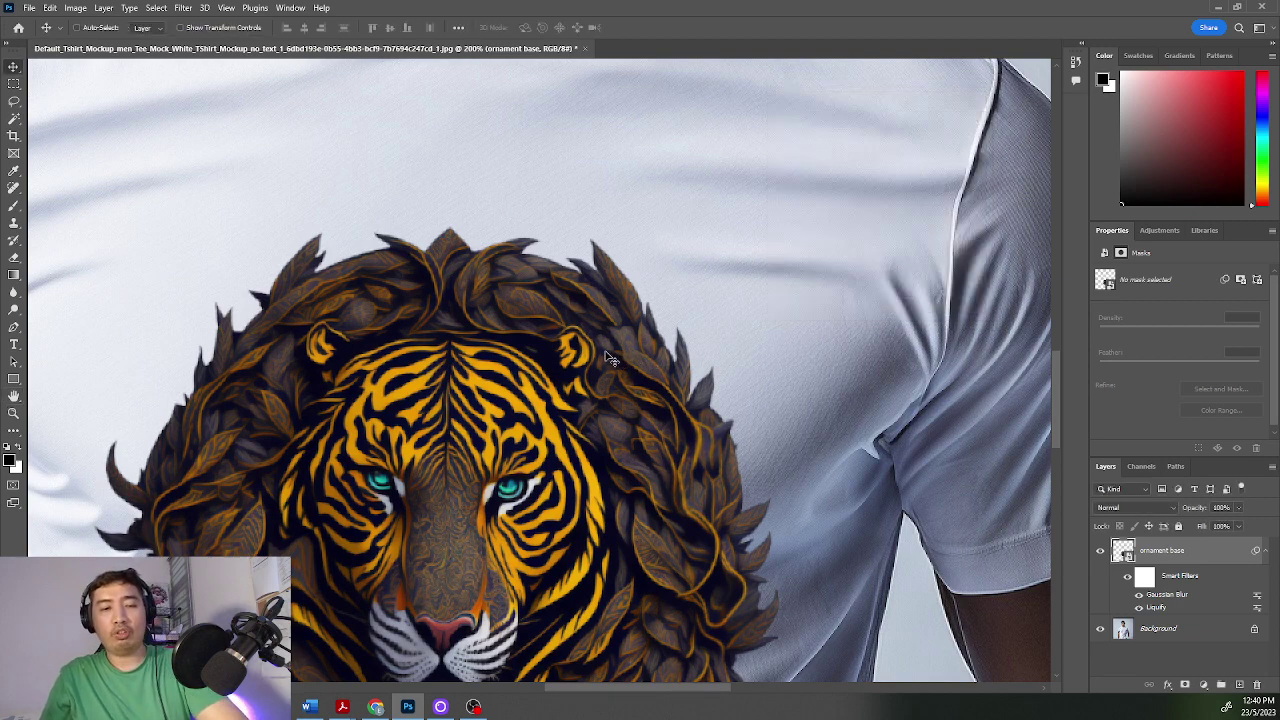
Step: Zoom out to 33.3% and pan so the full T-shirt mockup is centred
key(ctrl+0)
scroll(625, 365, down, 1)
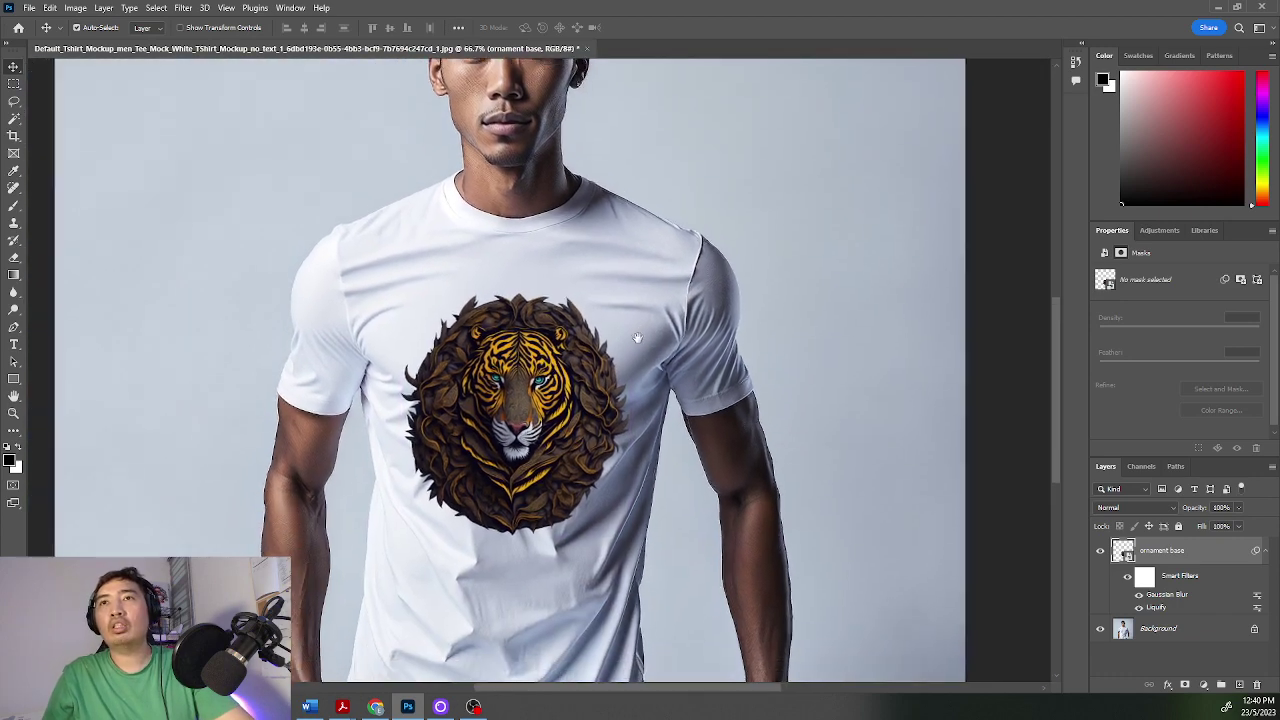
scroll(637, 338, down, 1)
key(ctrl+minus)
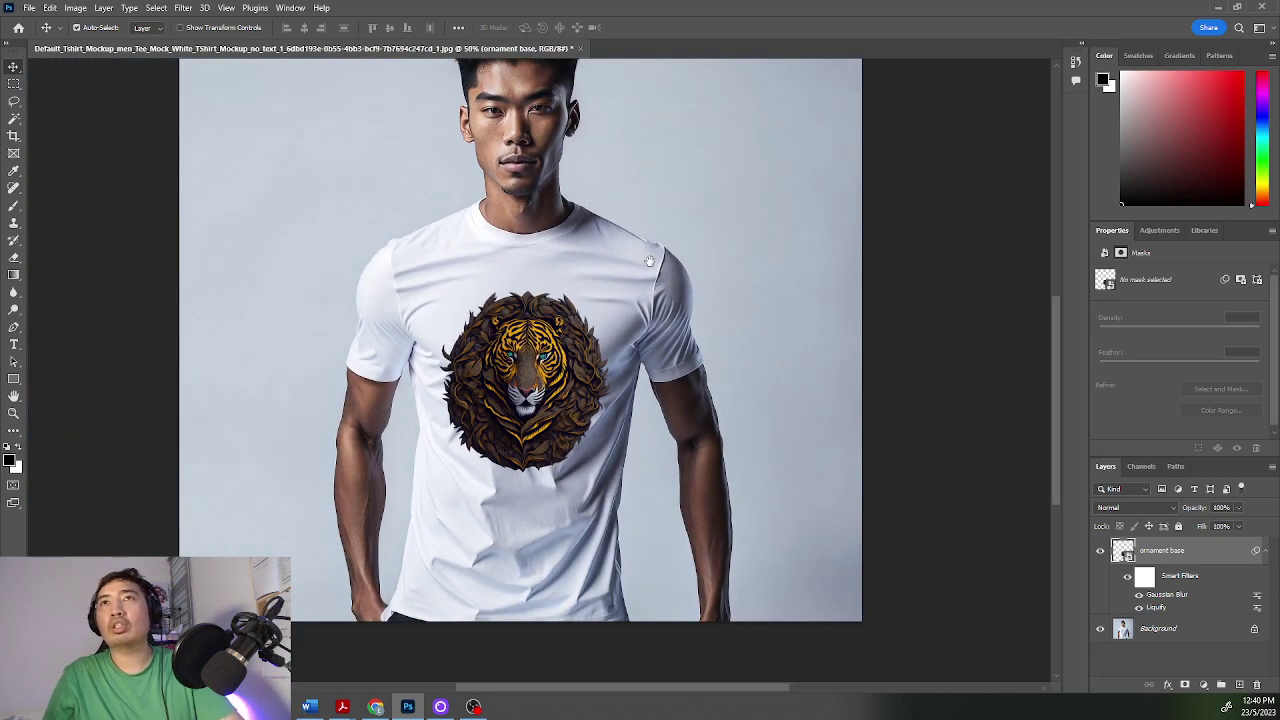
drag(649, 261, 612, 318)
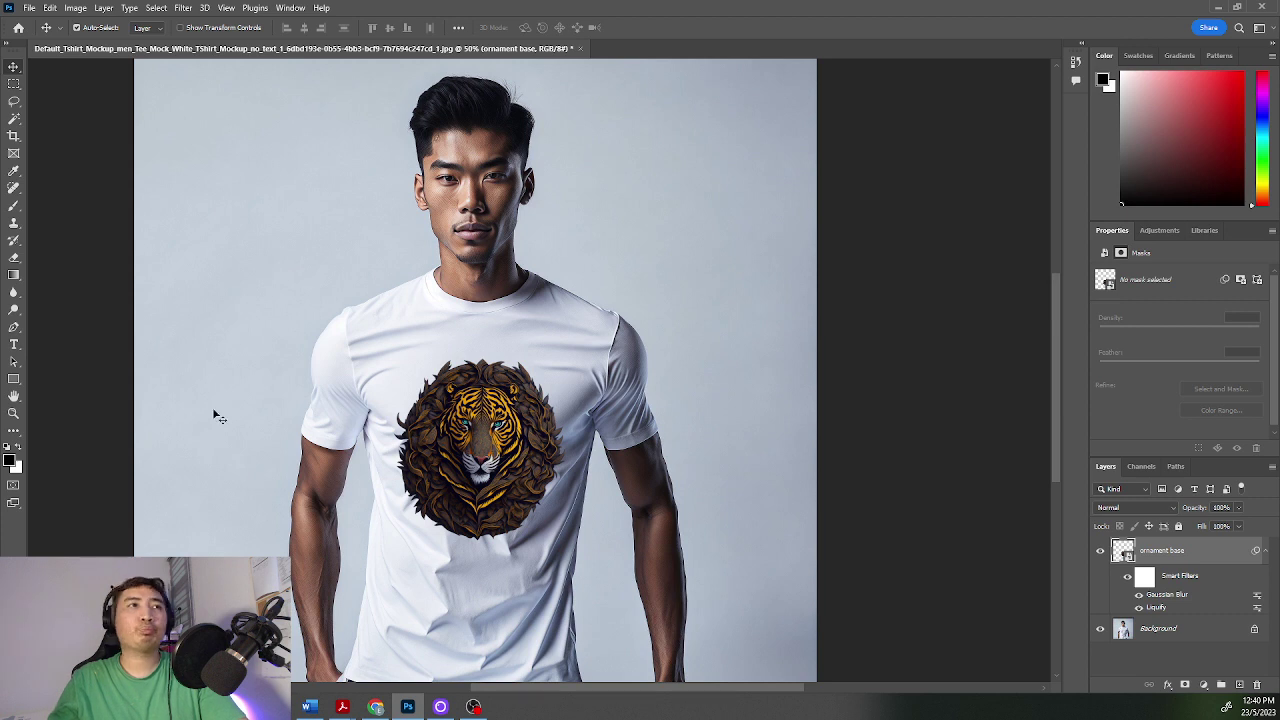
key(ctrl+minus)
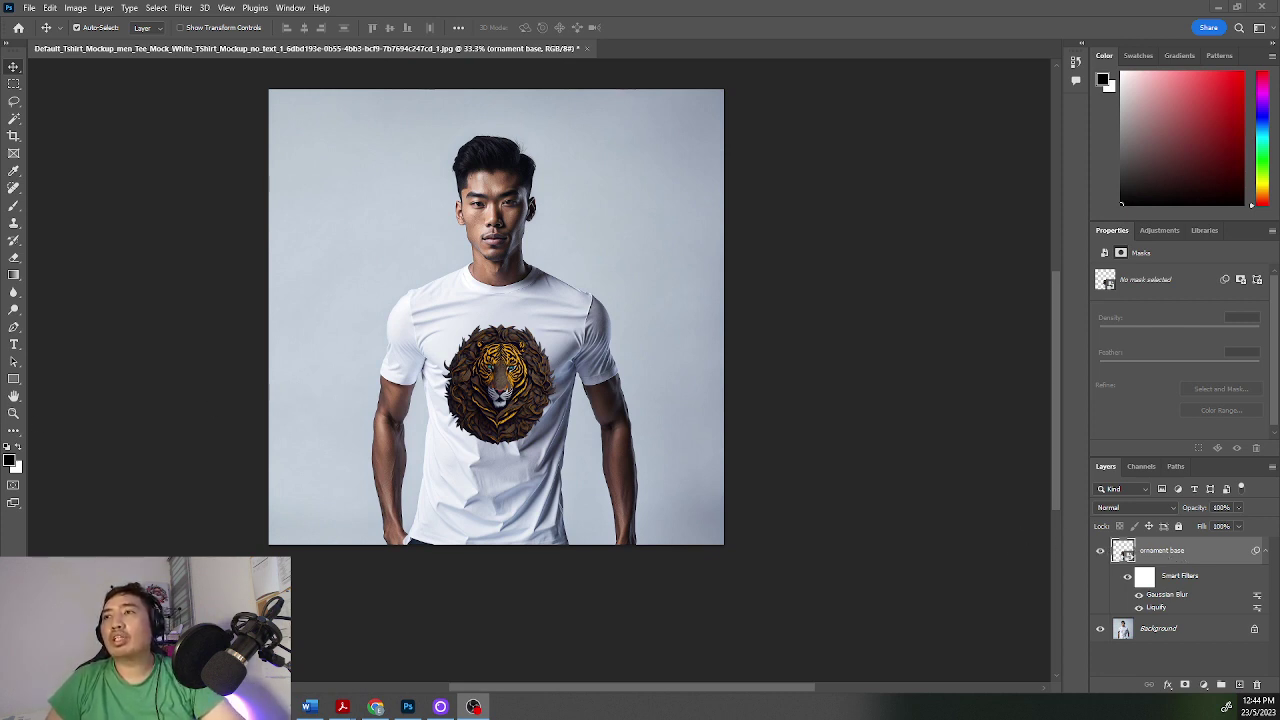
Step: Hide the ornament base layer and duplicate it
click(1193, 551)
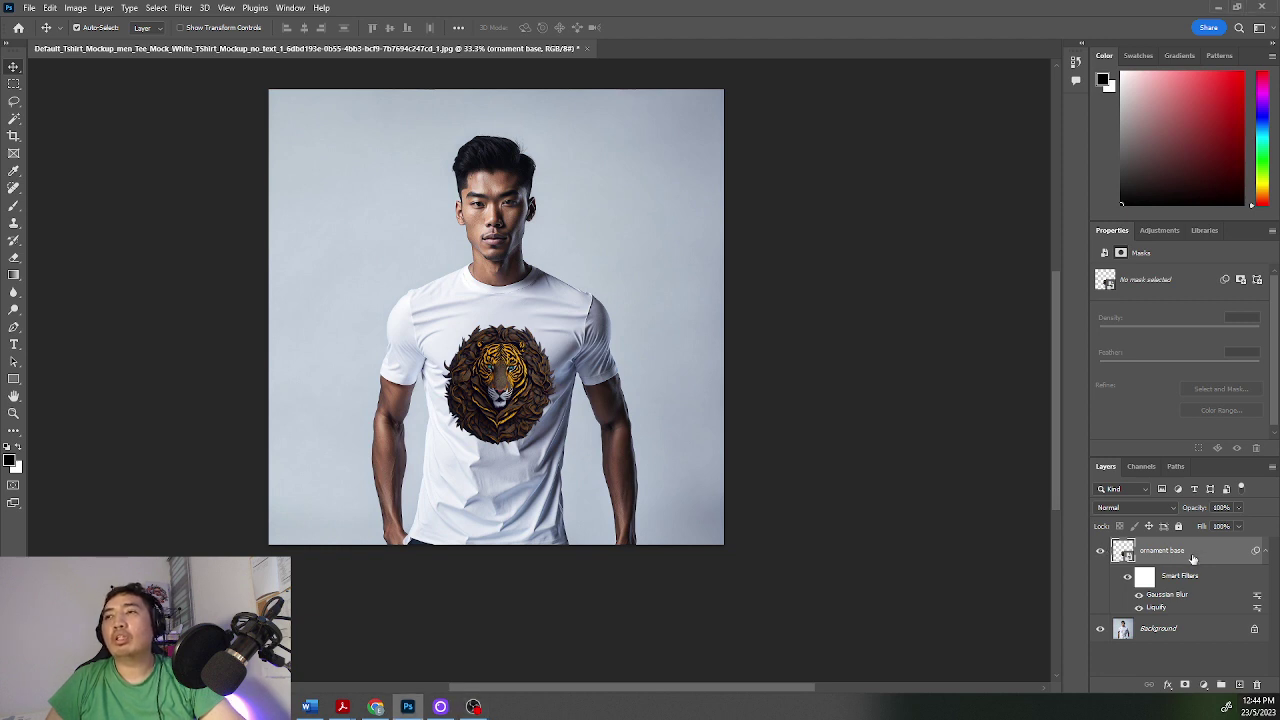
click(1101, 554)
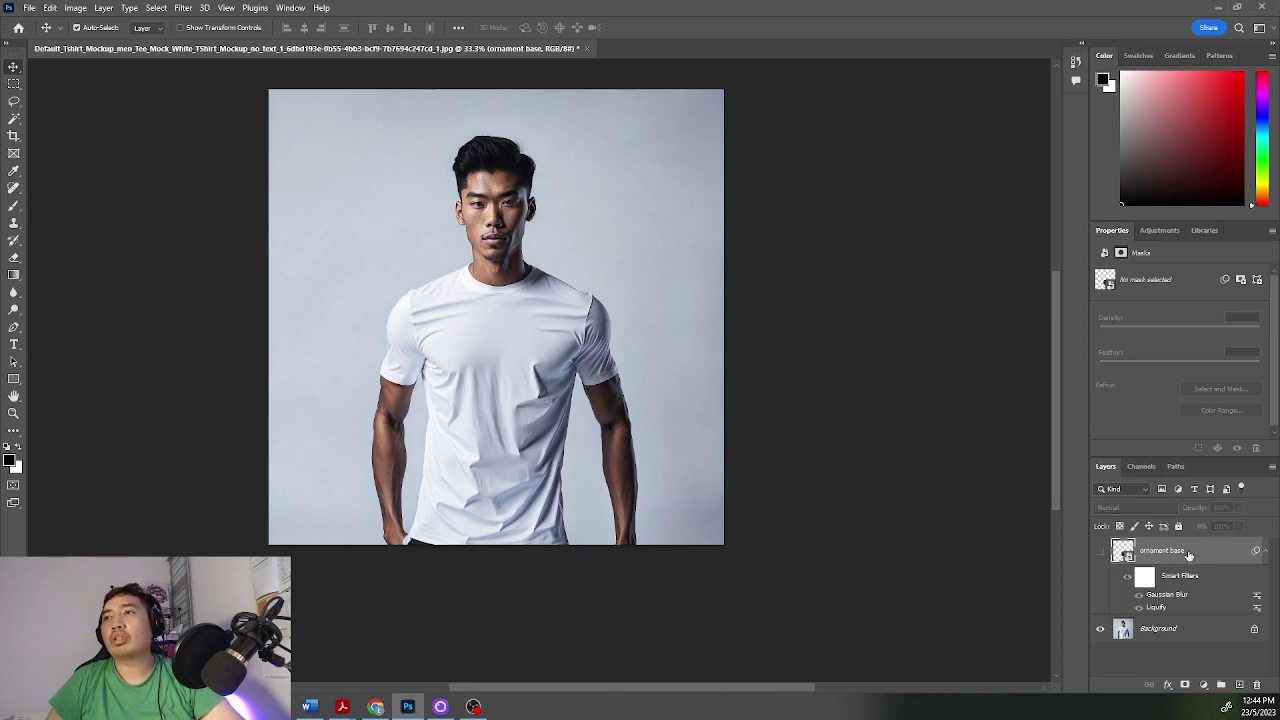
drag(1178, 556, 1239, 685)
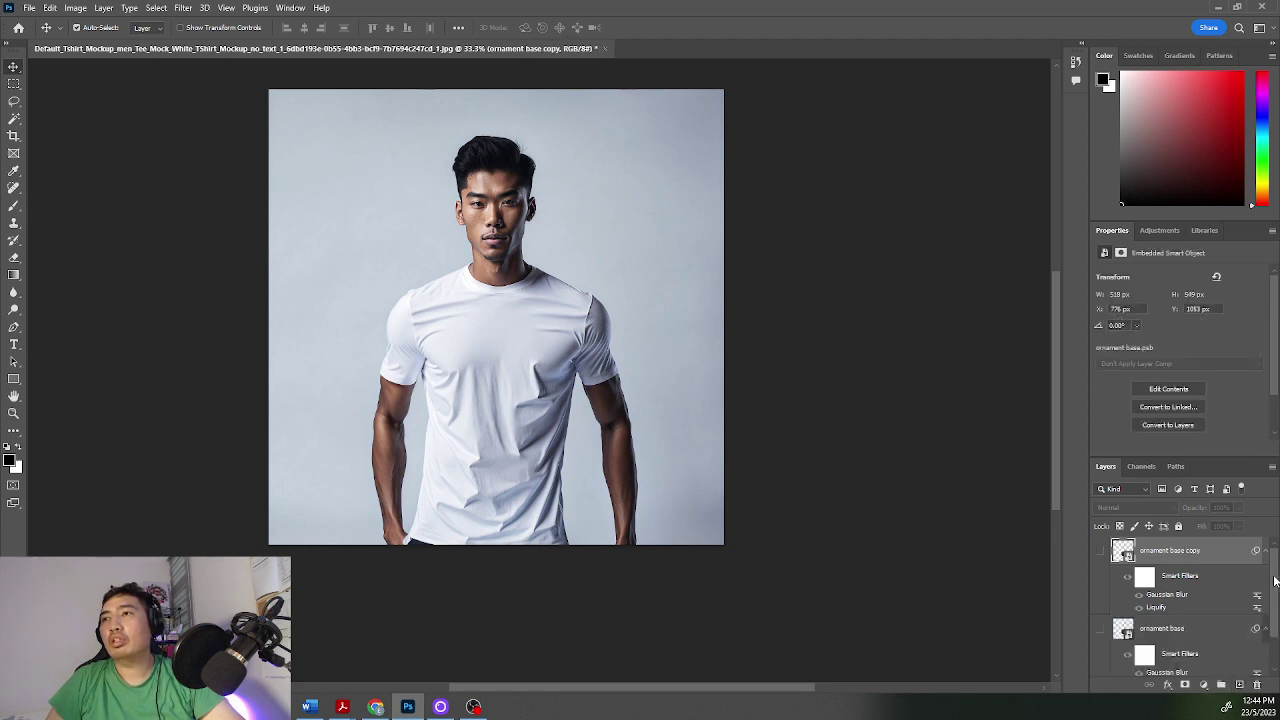
drag(1276, 582, 1276, 594)
scroll(1186, 560, up, 1)
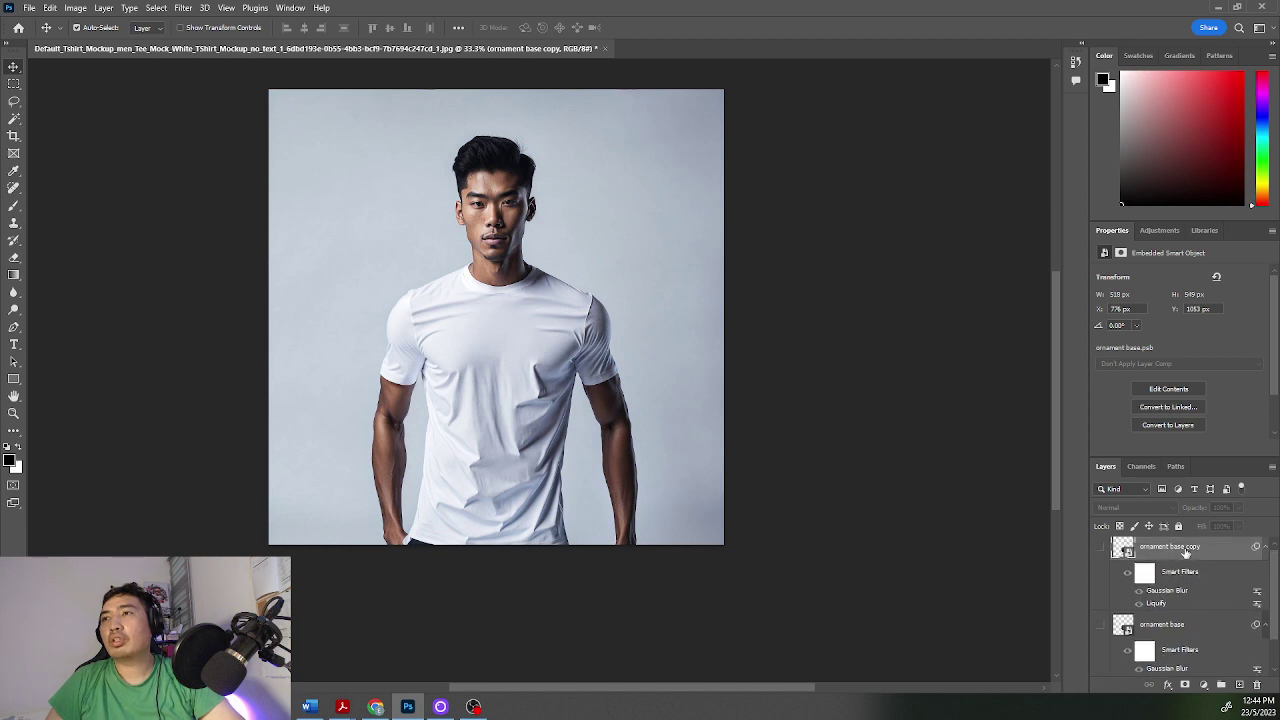
Step: Rename the copy to 'multiply' and leave it hidden
double_click(1204, 547)
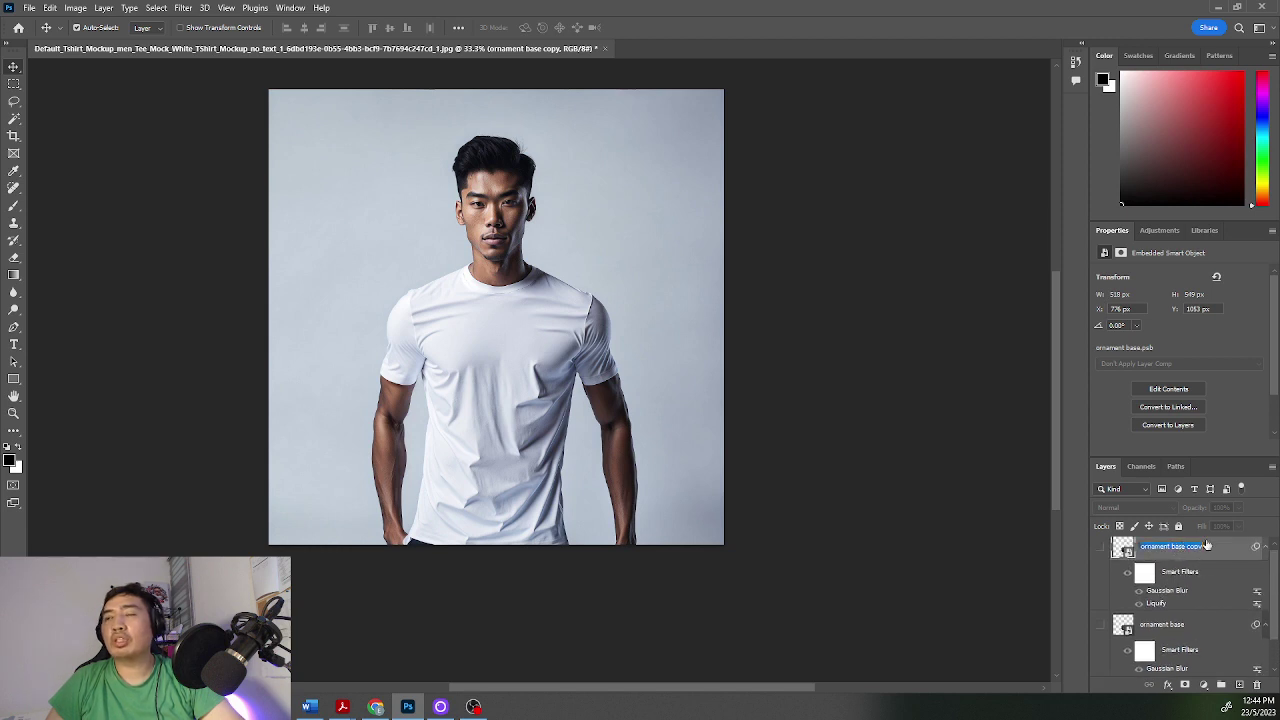
text(mul)
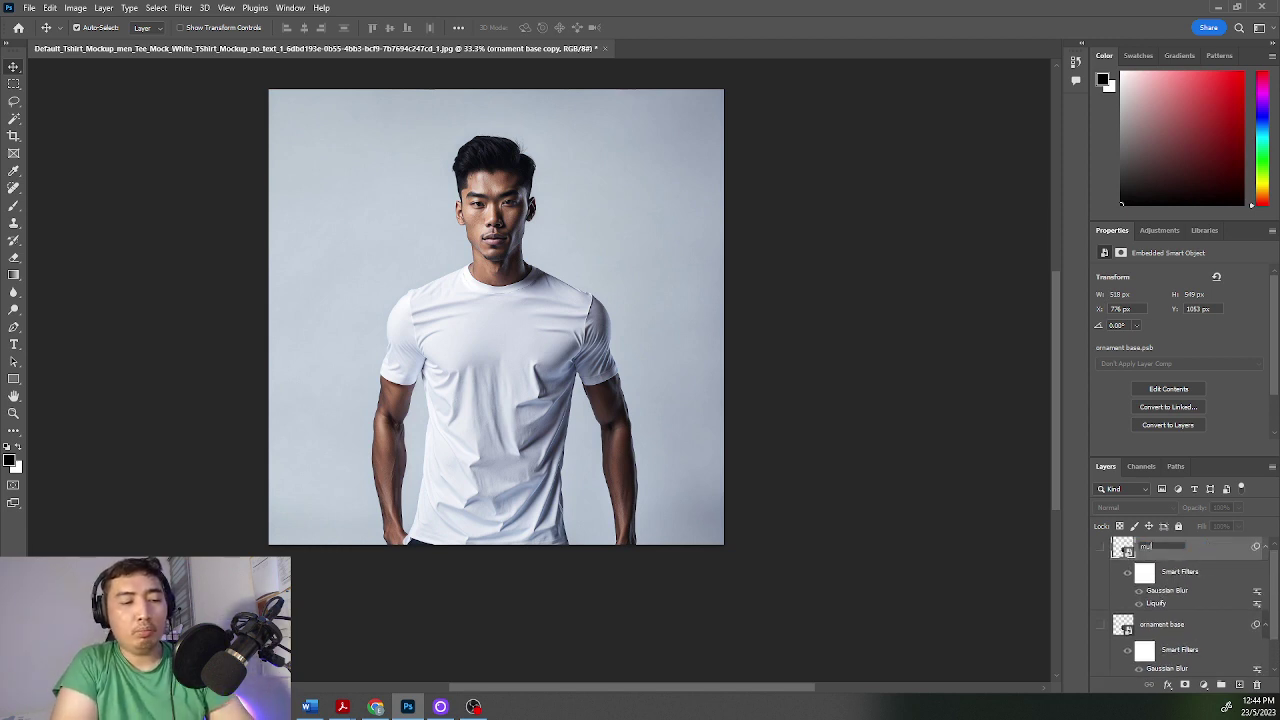
text(tiply)
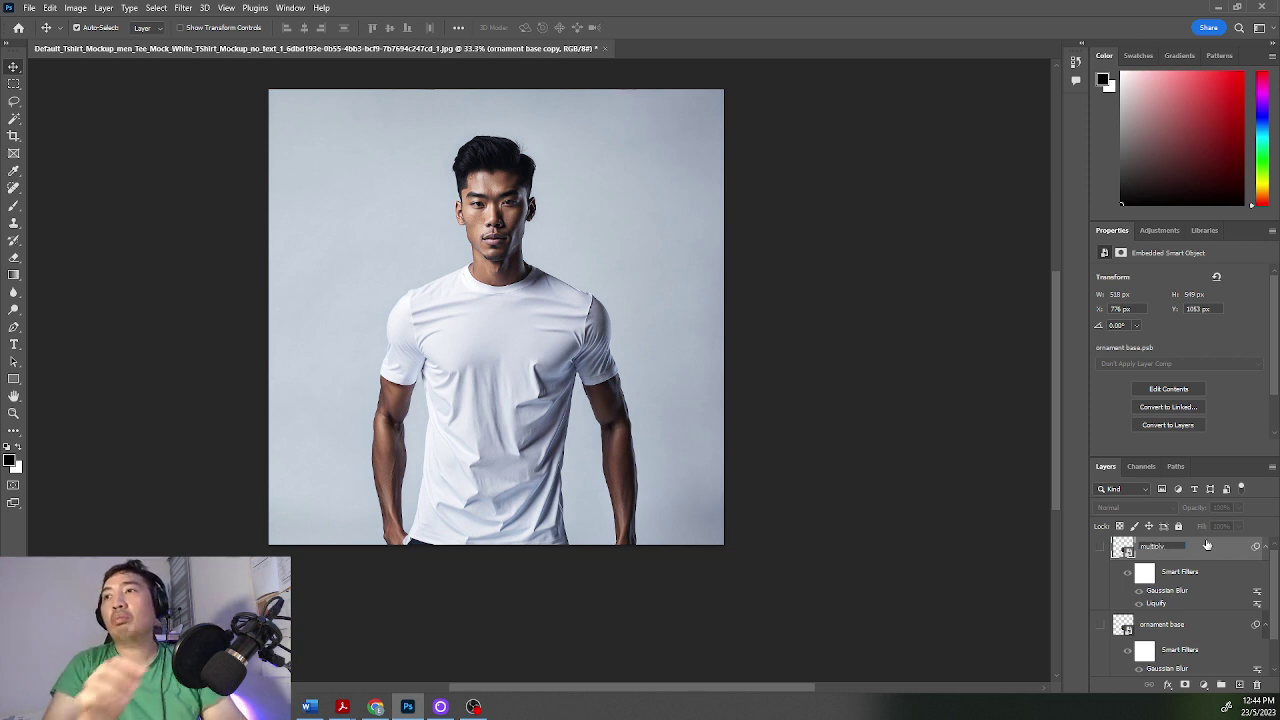
key(Return)
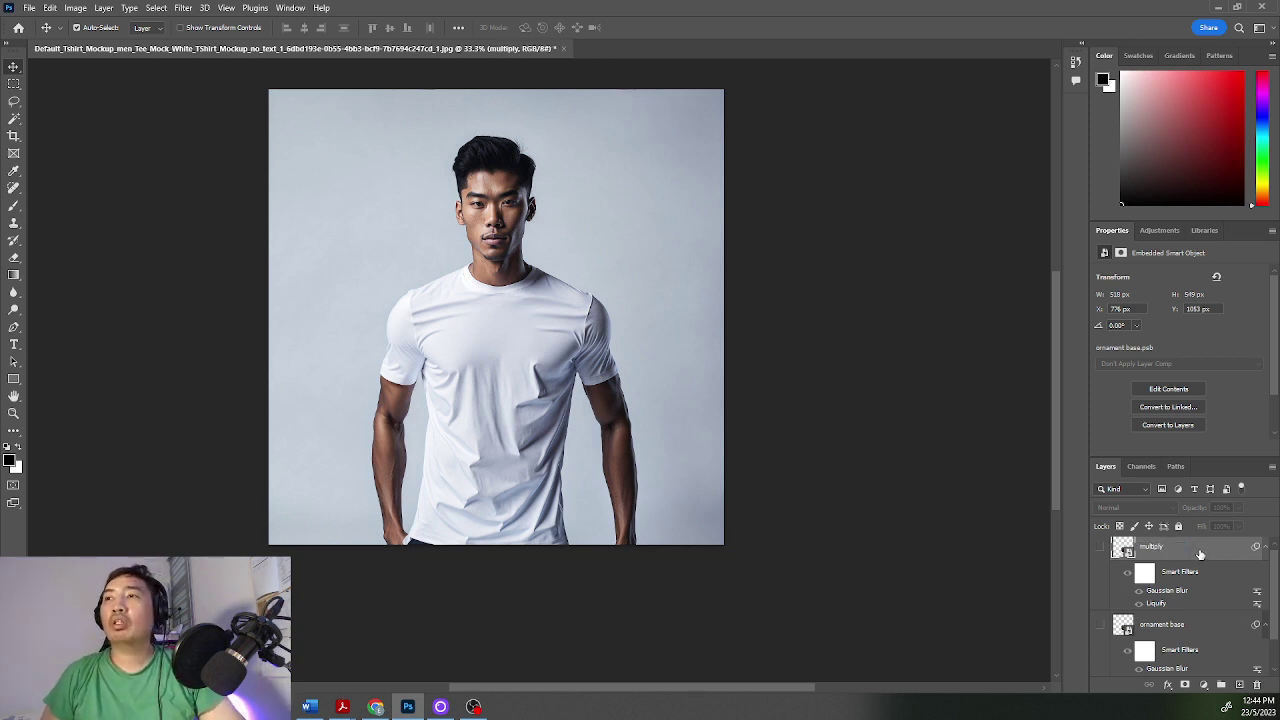
click(1103, 549)
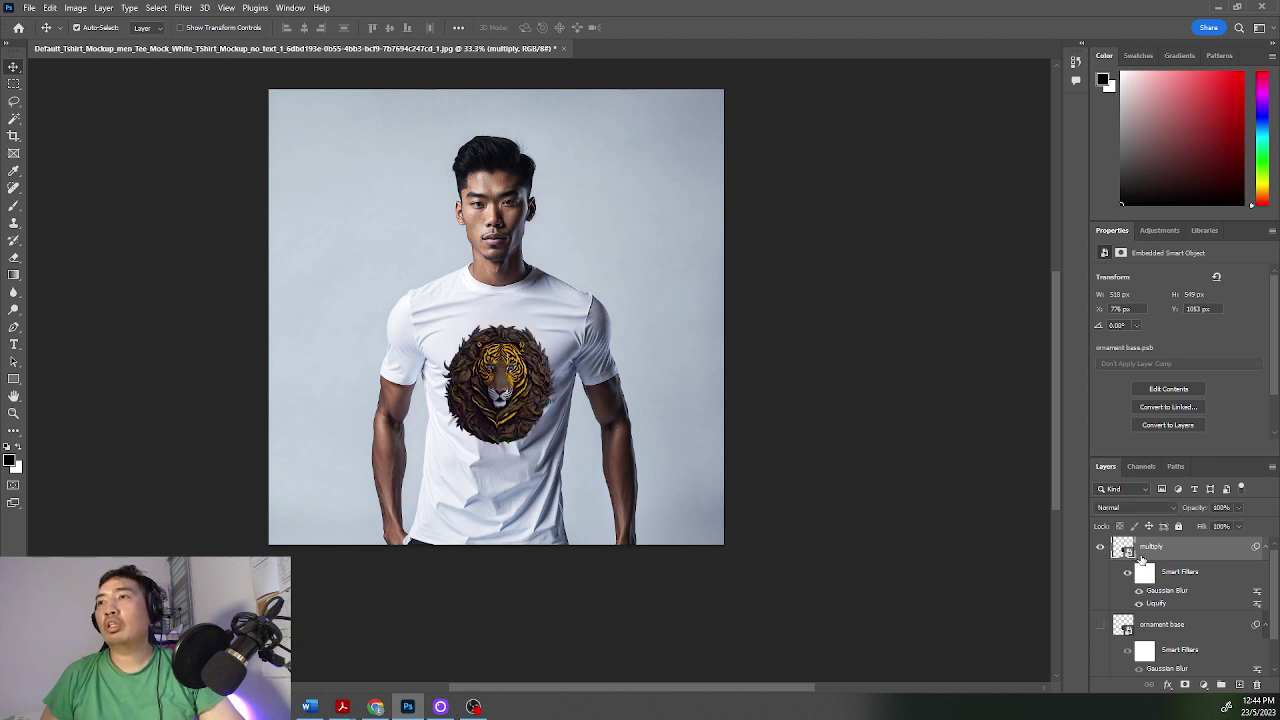
scroll(1141, 561, down, 2)
scroll(1141, 561, up, 3)
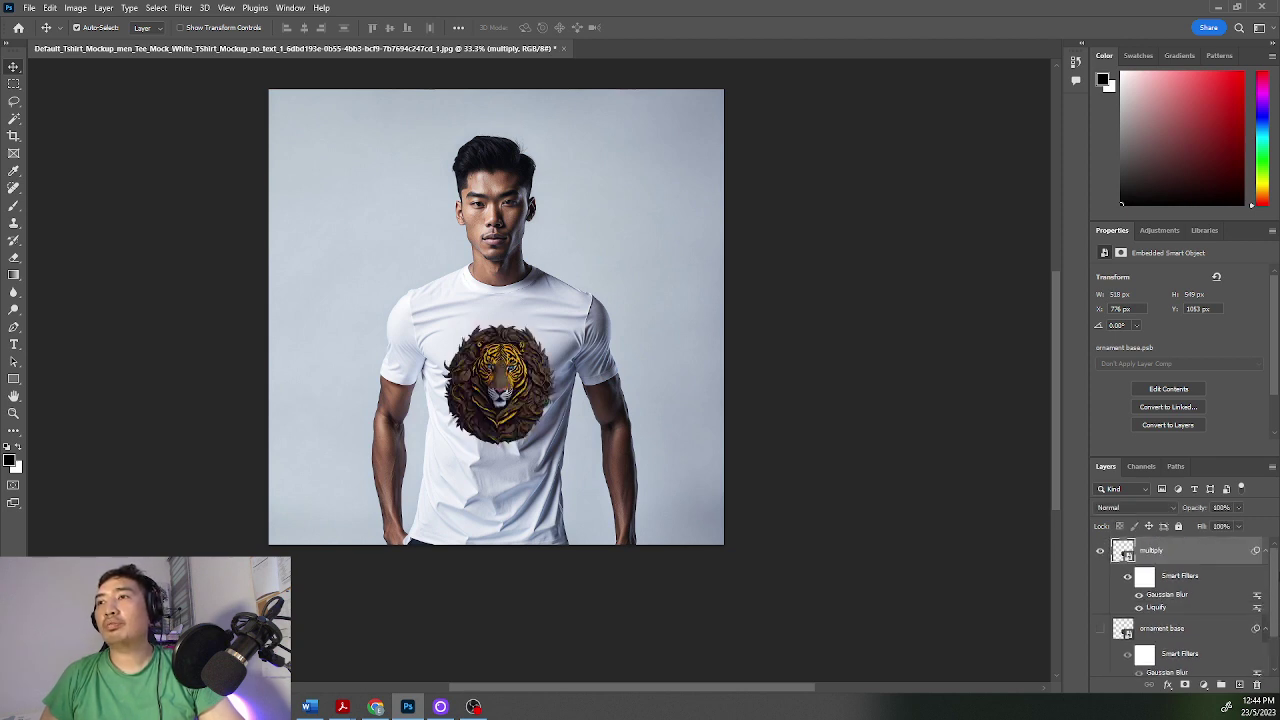
click(1101, 550)
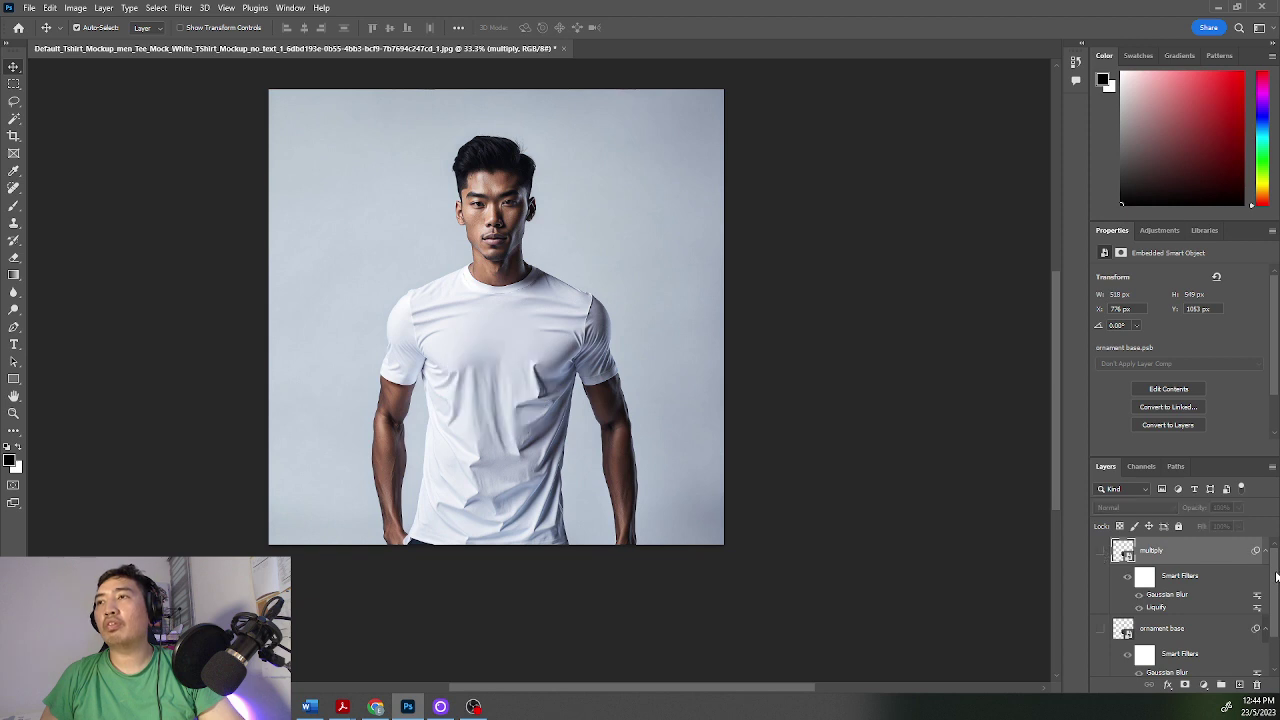
drag(1274, 578, 1273, 608)
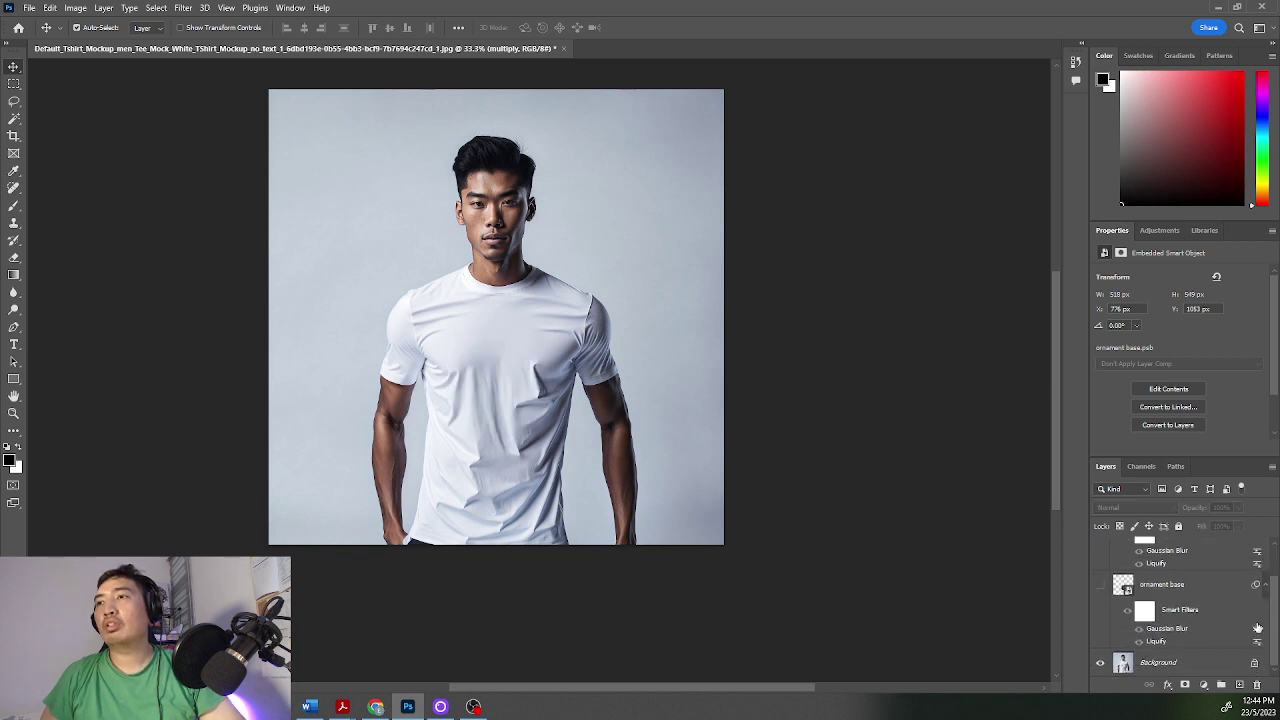
Step: Load the image highlights as a selection from the RGB channel
click(1173, 665)
click(1144, 467)
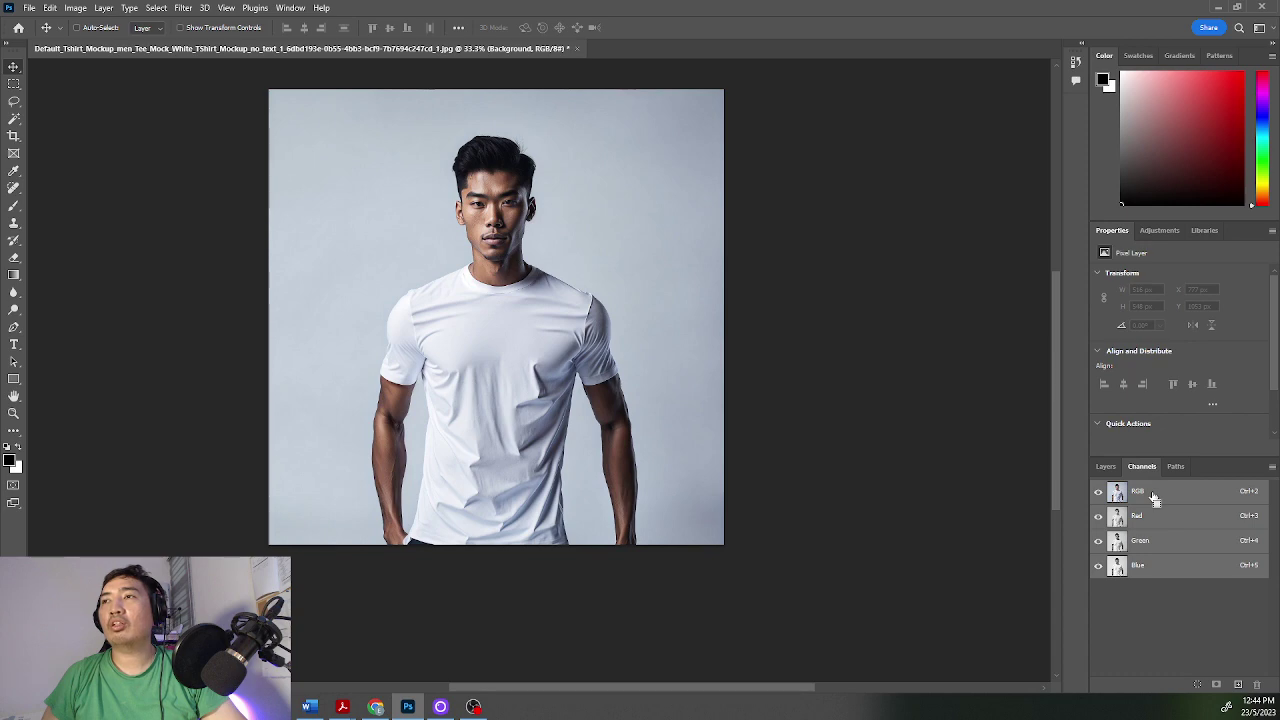
ctrl+click(1150, 494)
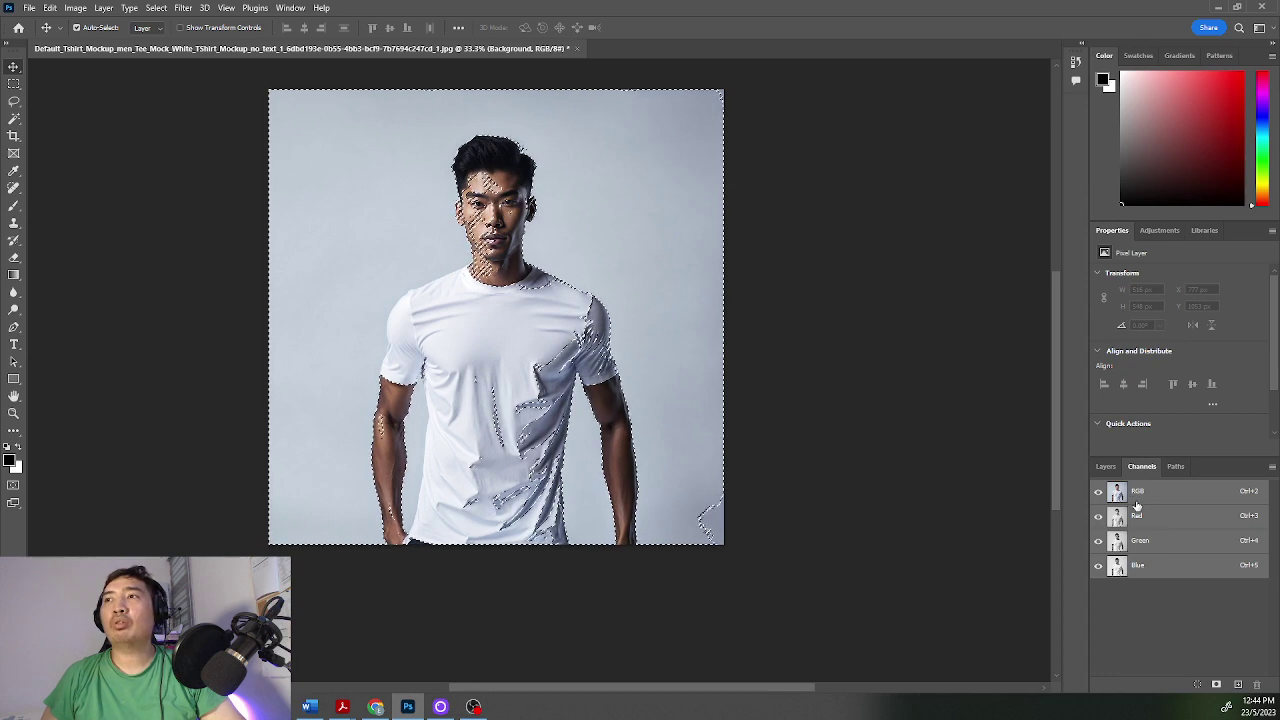
click(1105, 467)
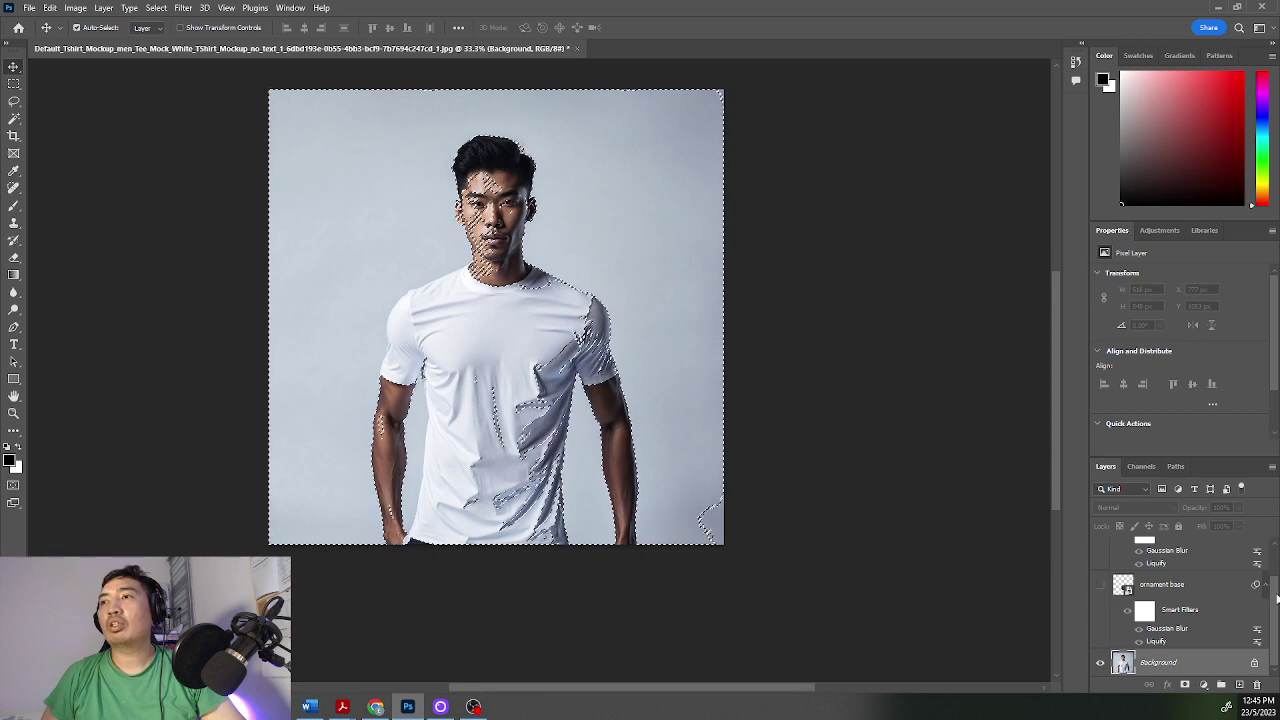
Step: Select the multiply layer and make it visible
drag(1276, 597, 1276, 562)
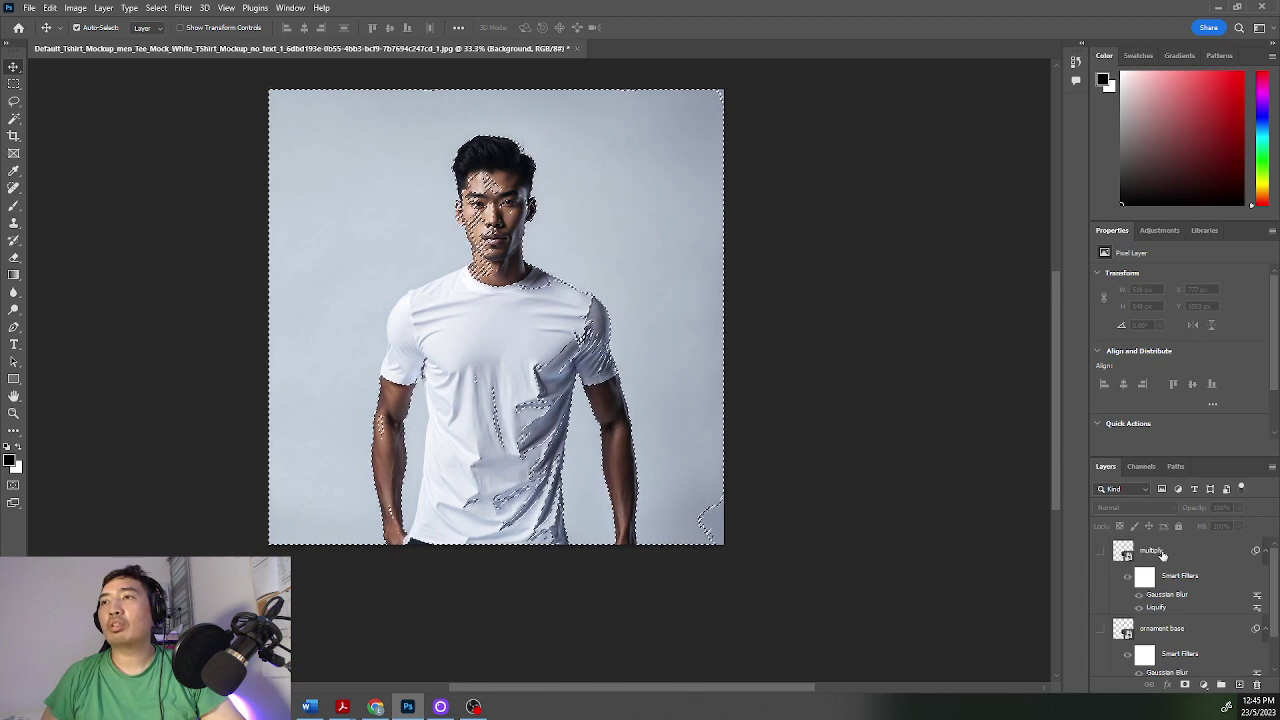
click(1162, 555)
click(1100, 553)
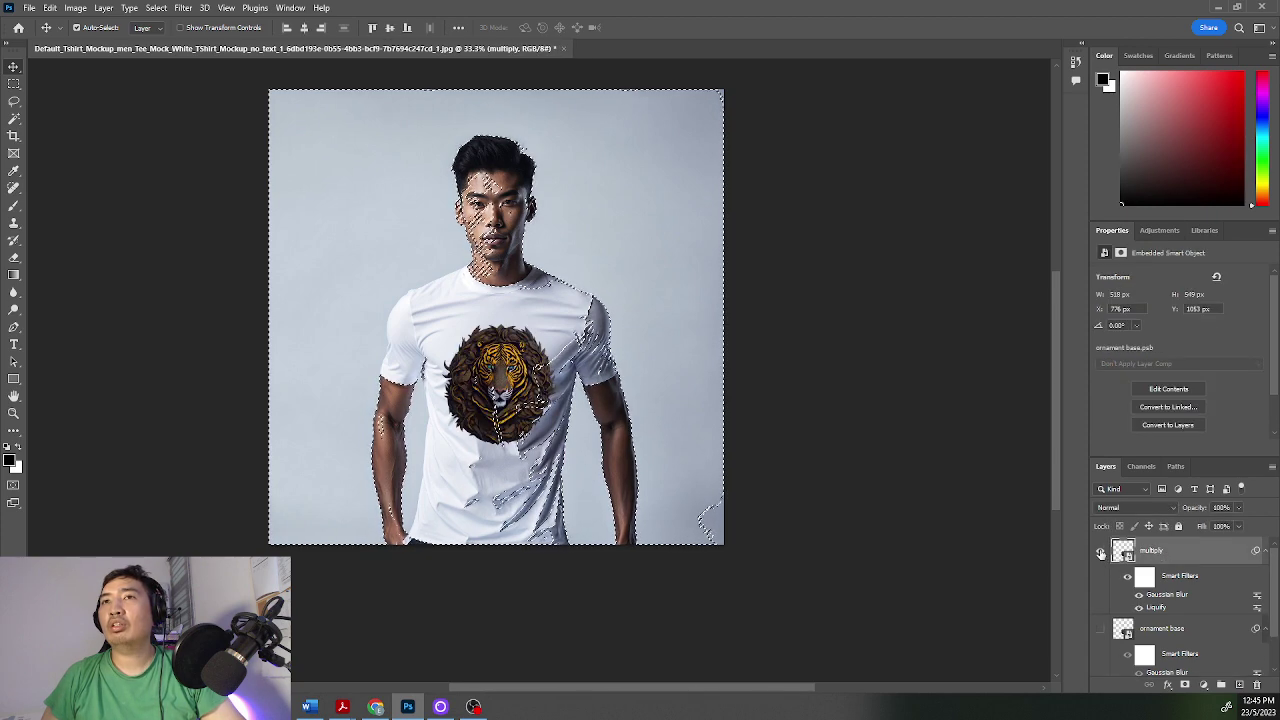
Step: Add a layer mask from the highlights selection to the multiply layer
click(1185, 685)
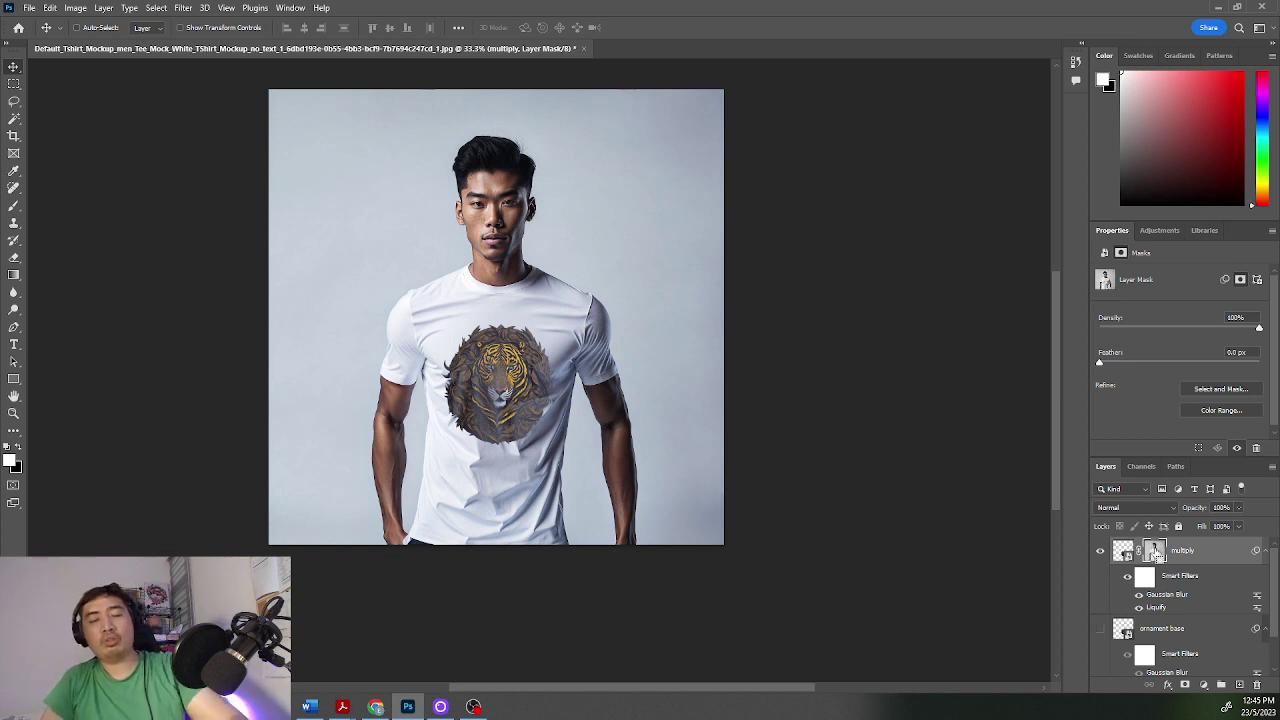
Step: Set the multiply layer's blend mode to Multiply and target its mask
shift+click(1155, 552)
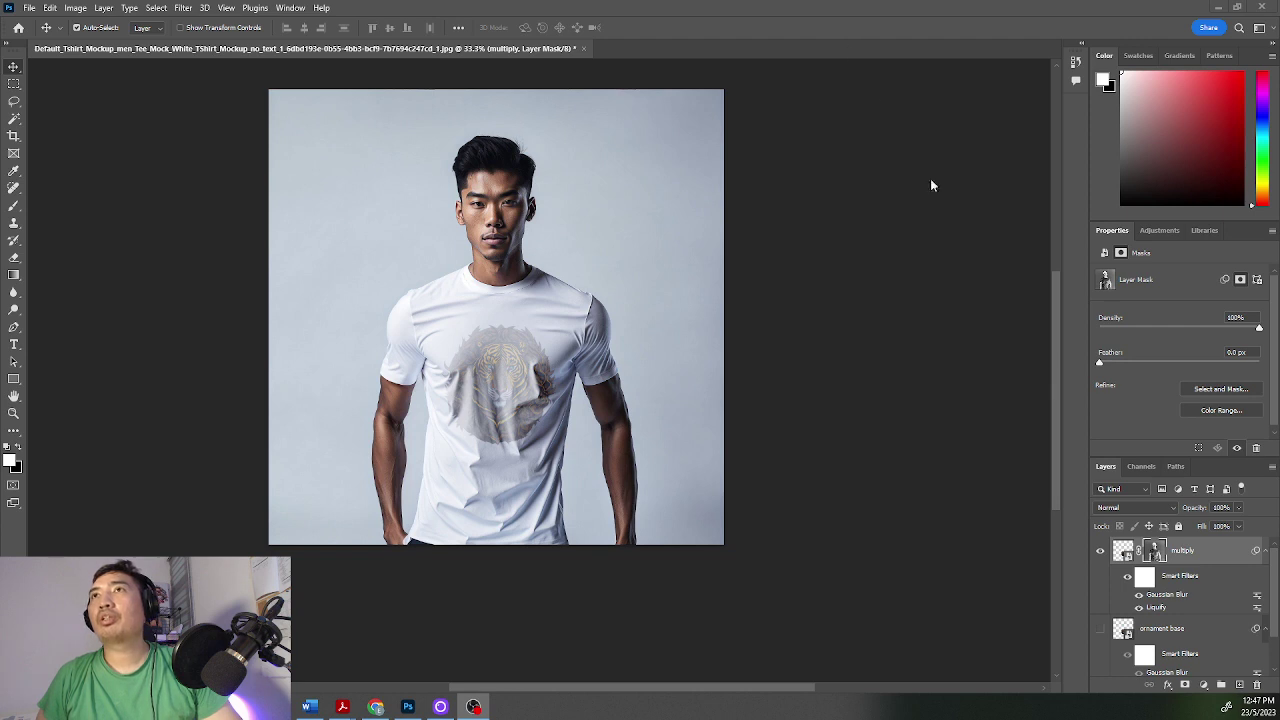
click(1173, 507)
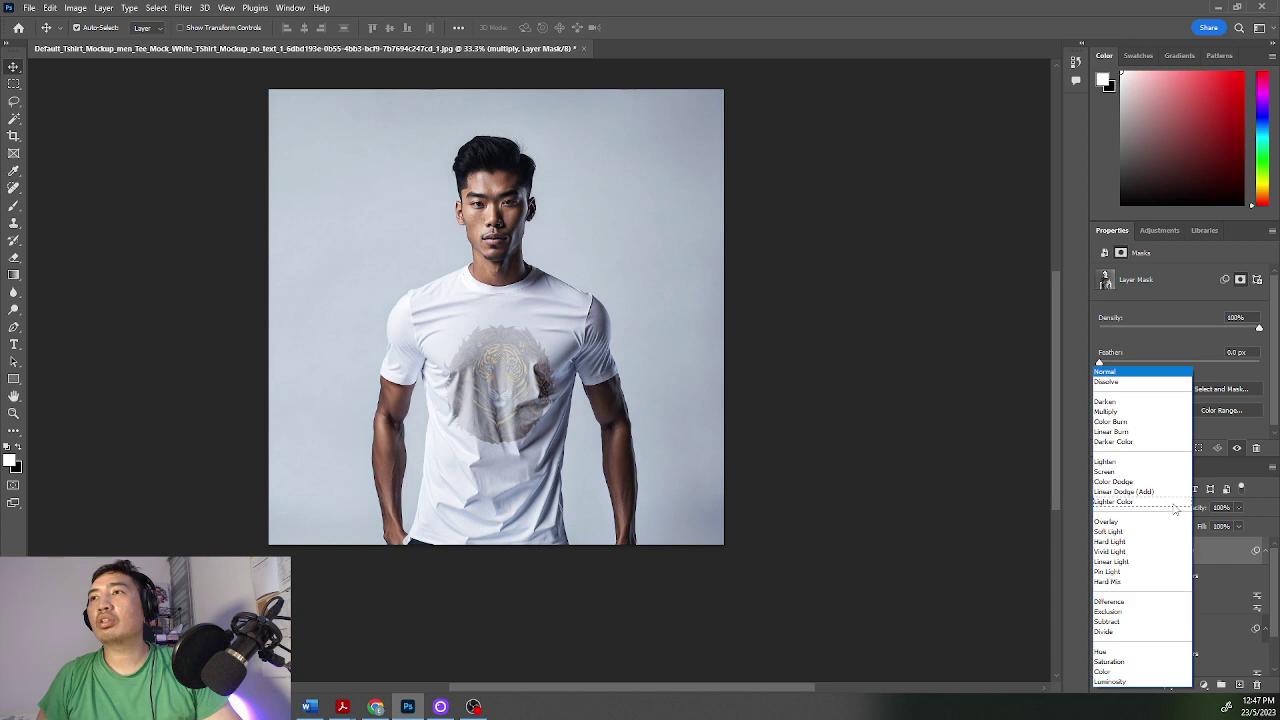
click(1138, 413)
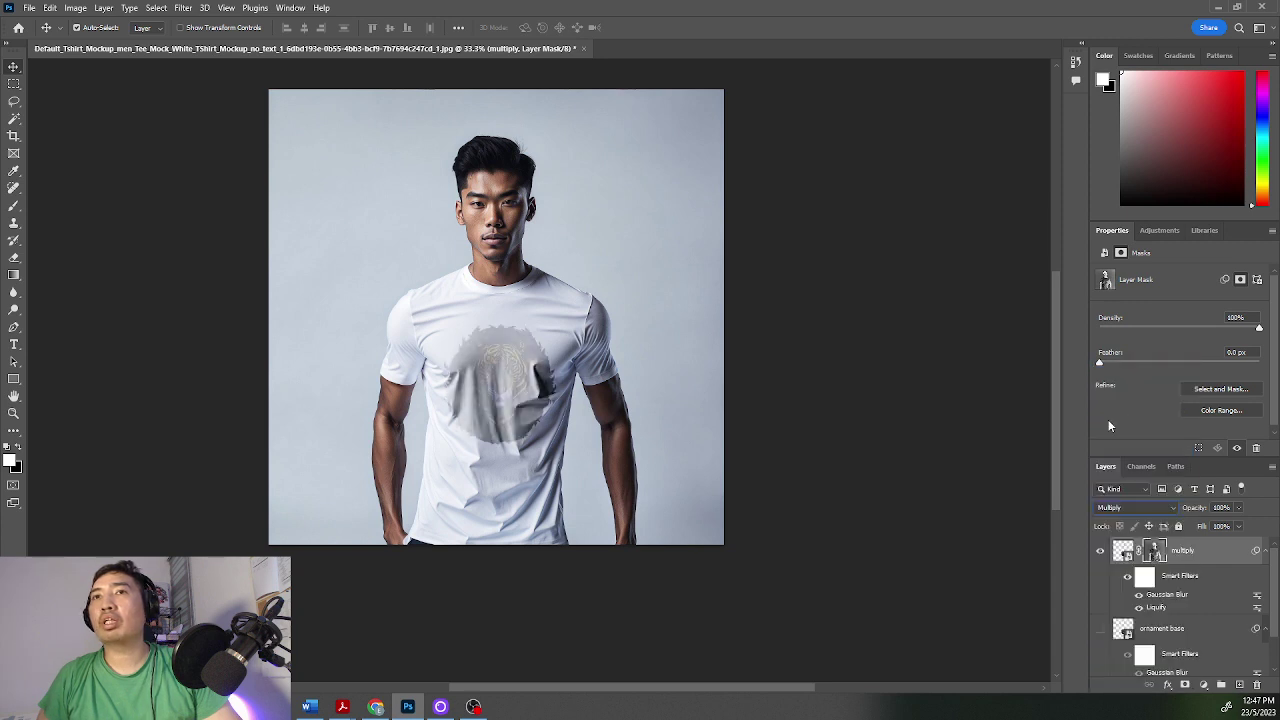
click(1185, 551)
click(1000, 537)
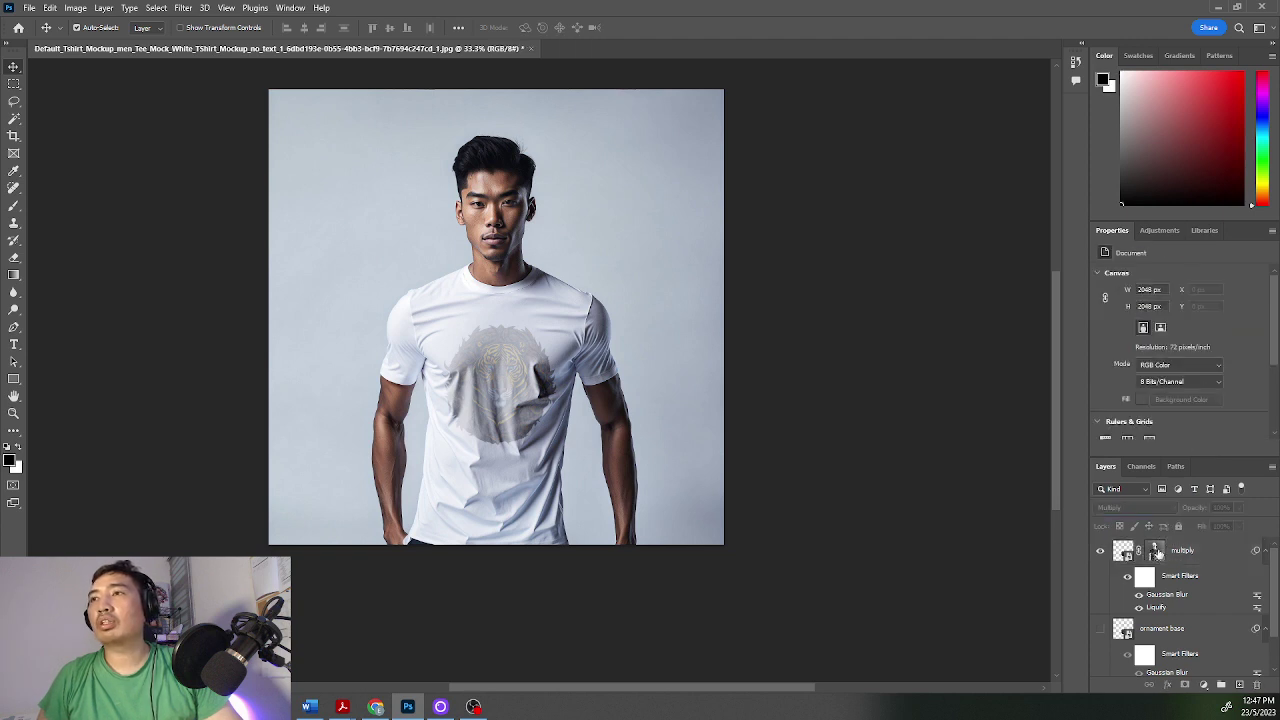
click(1156, 551)
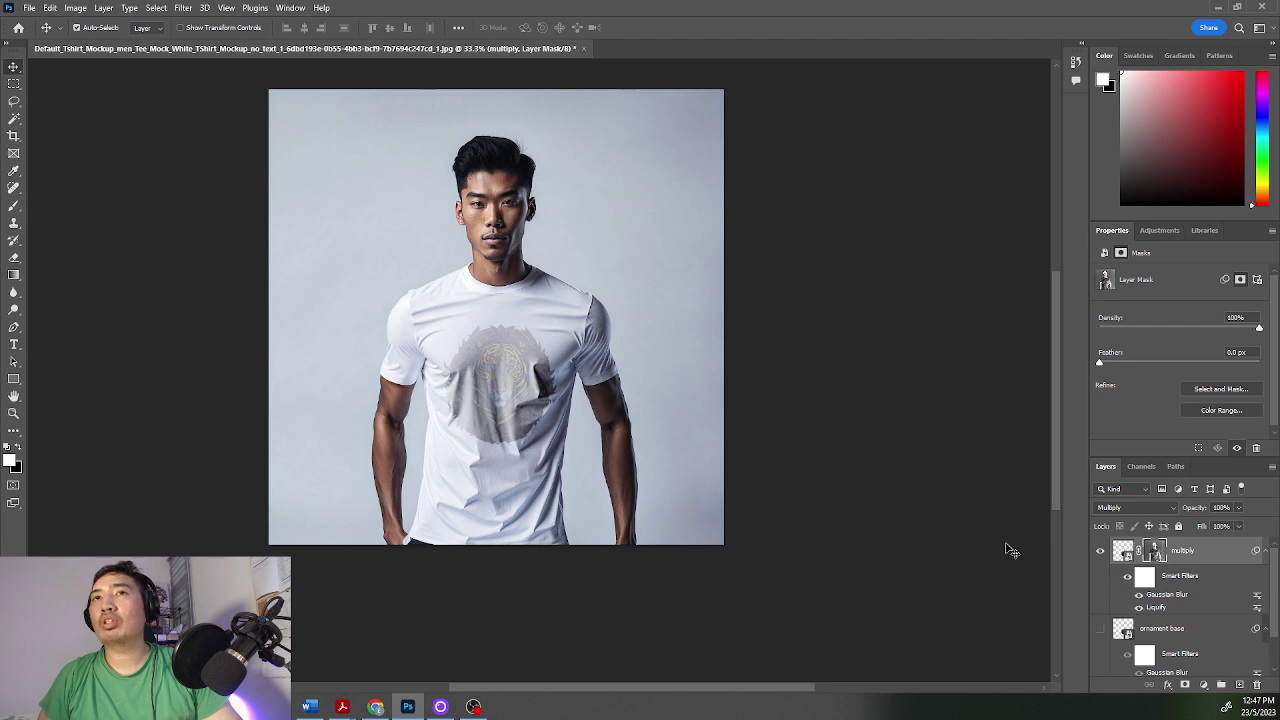
Step: Open a Curves adjustment on the multiply layer's mask
click(183, 8)
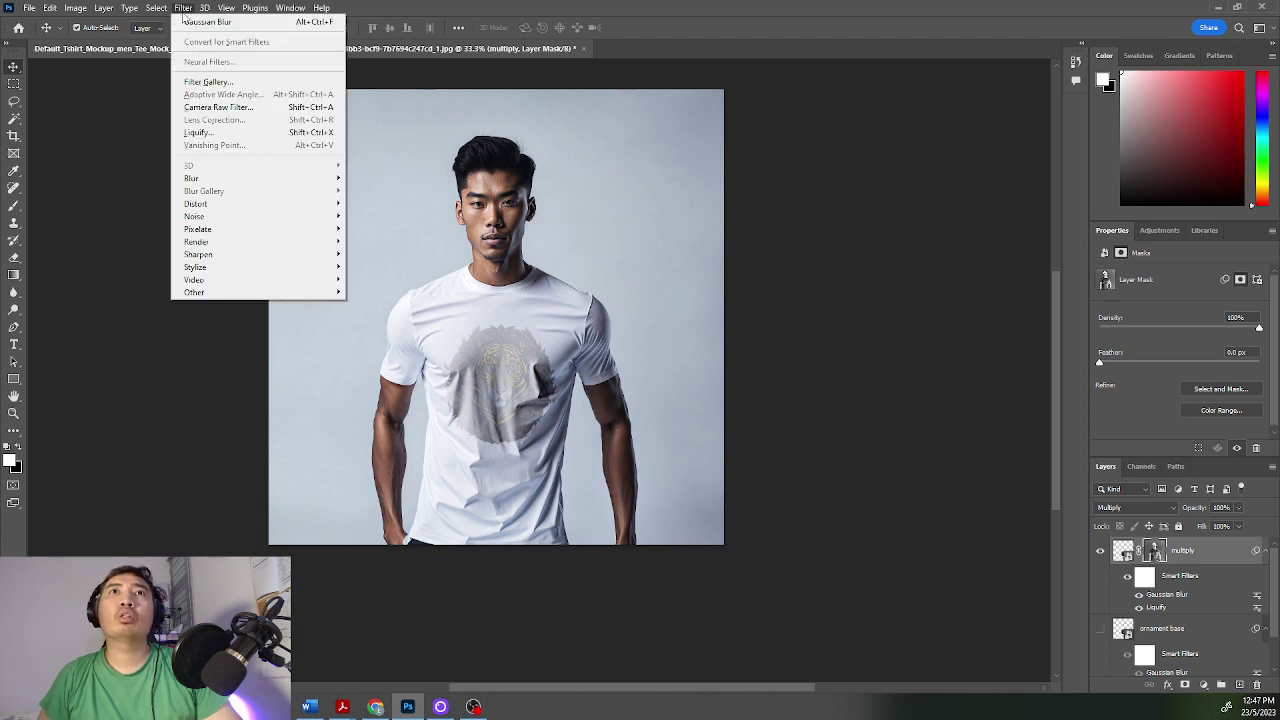
mouse_move(160, 15)
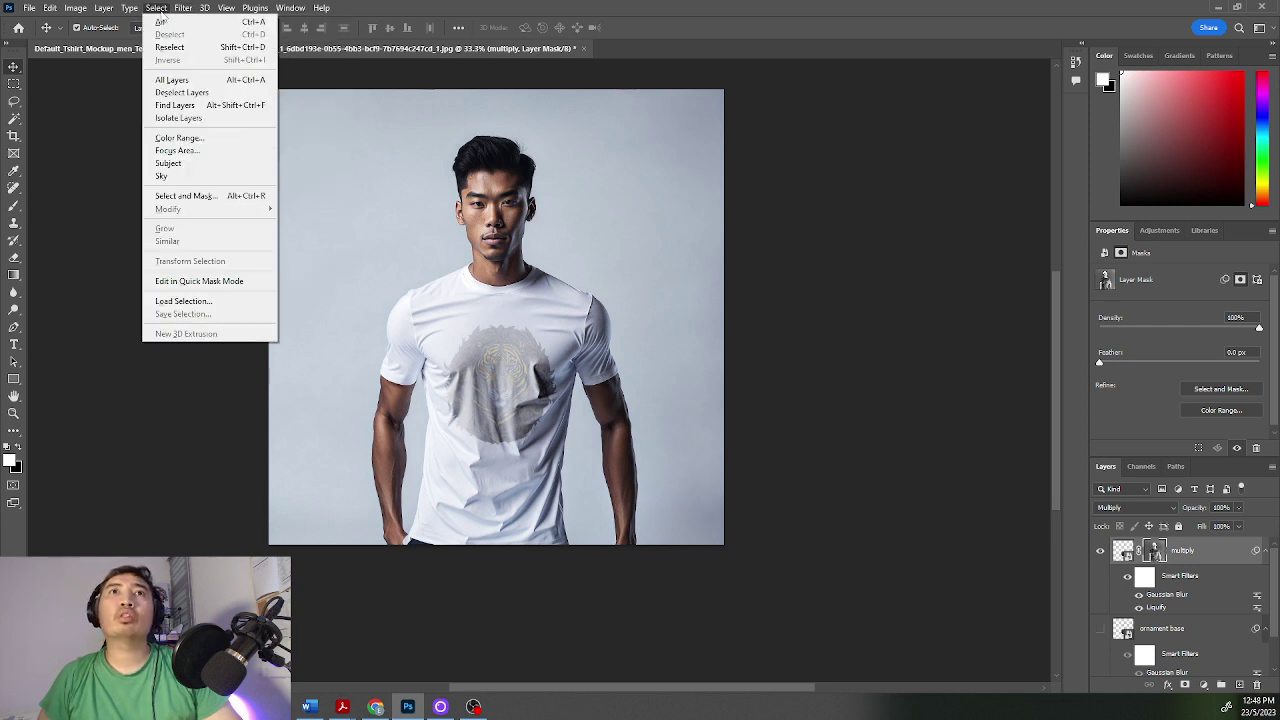
mouse_move(113, 13)
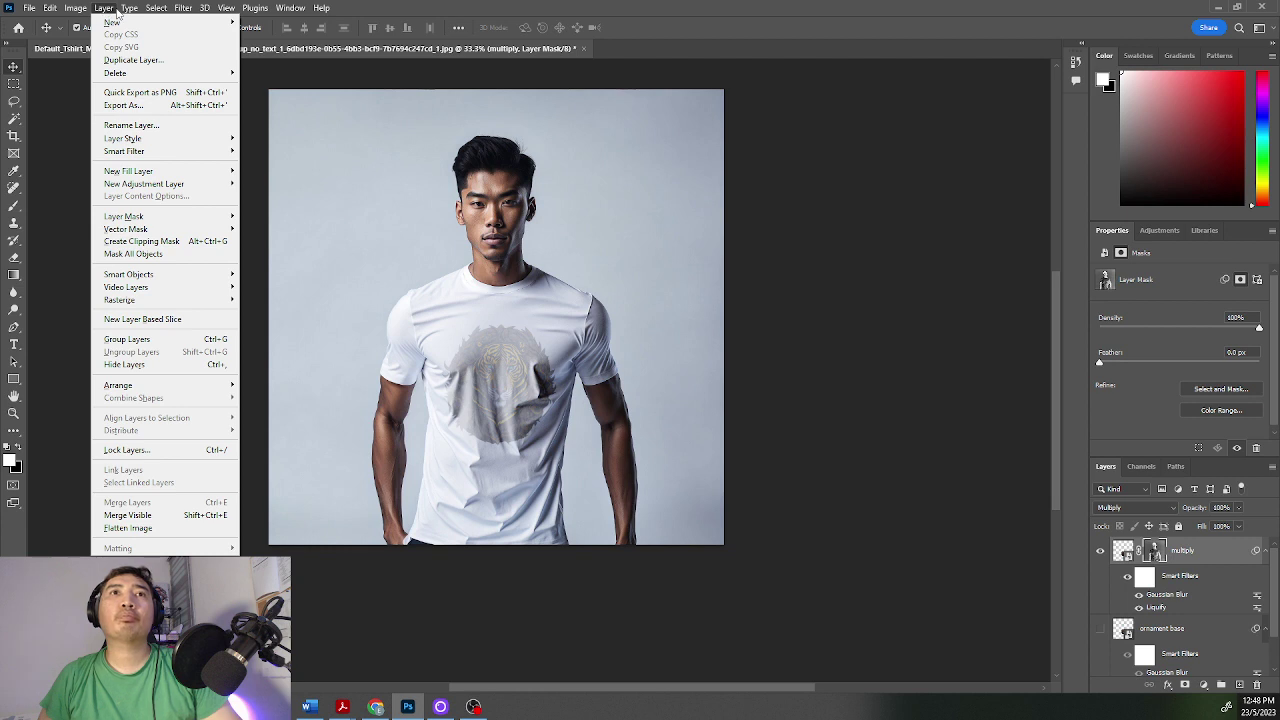
click(224, 10)
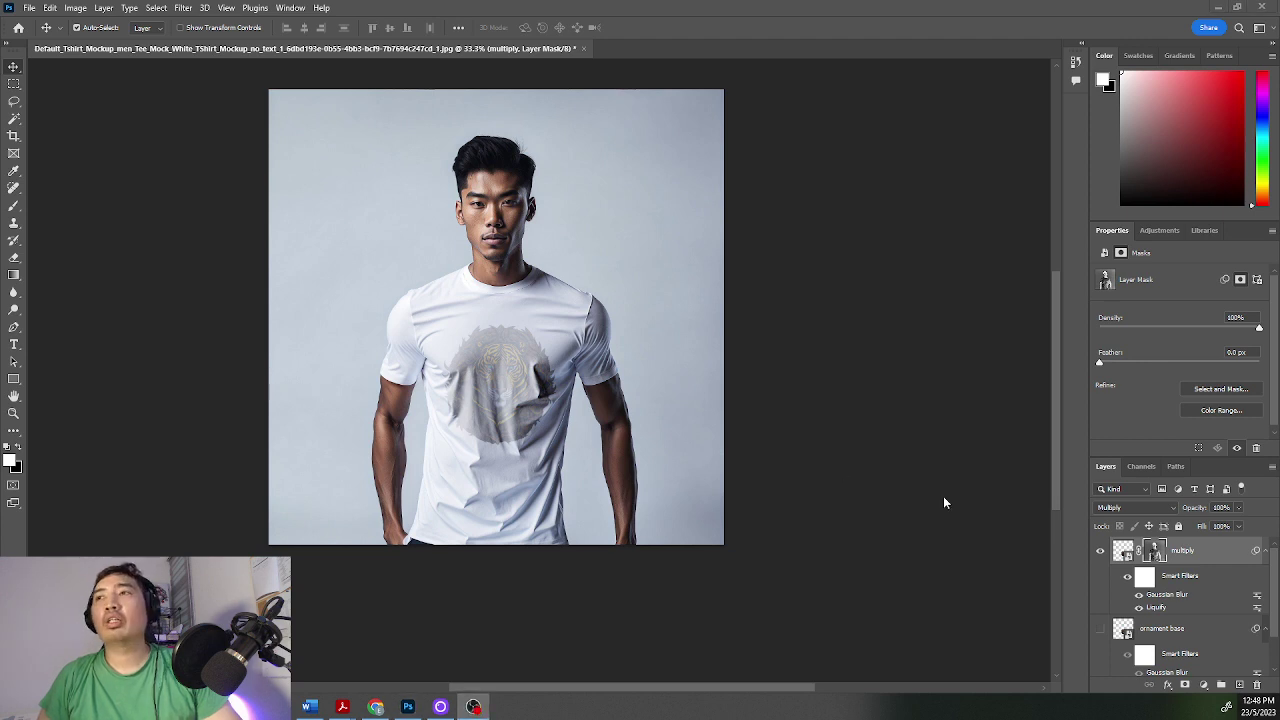
click(76, 9)
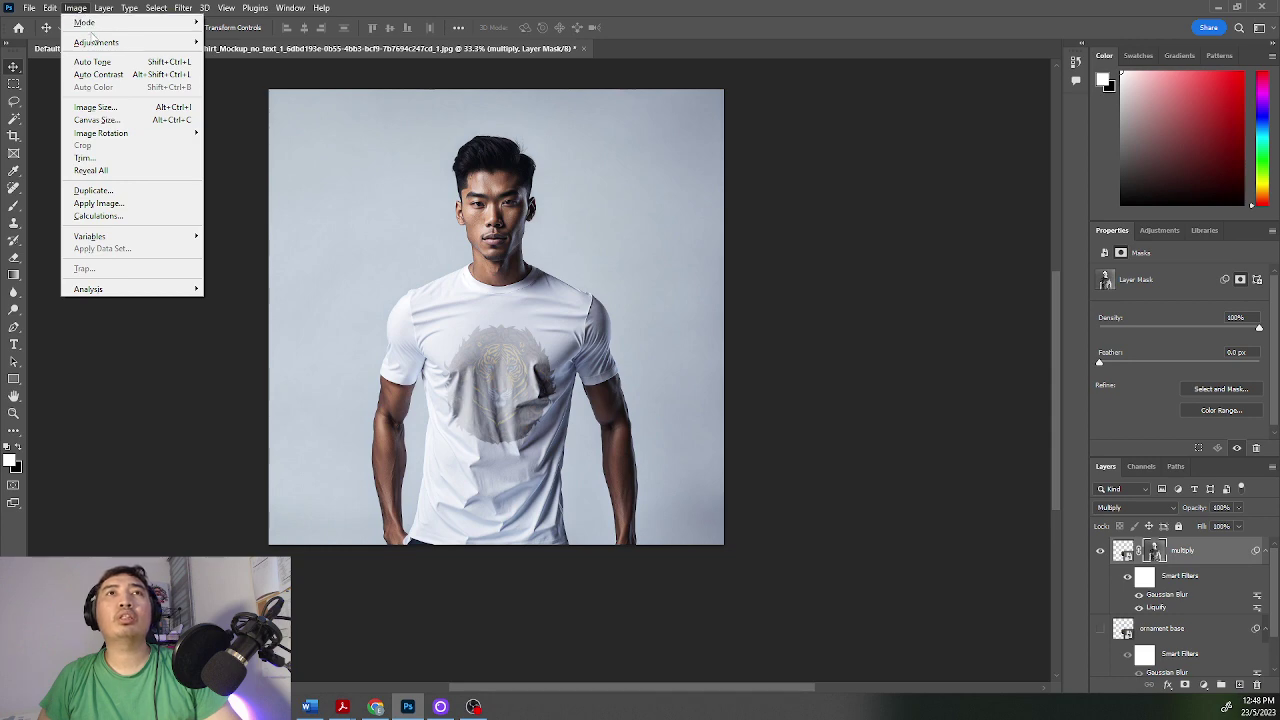
mouse_move(92, 43)
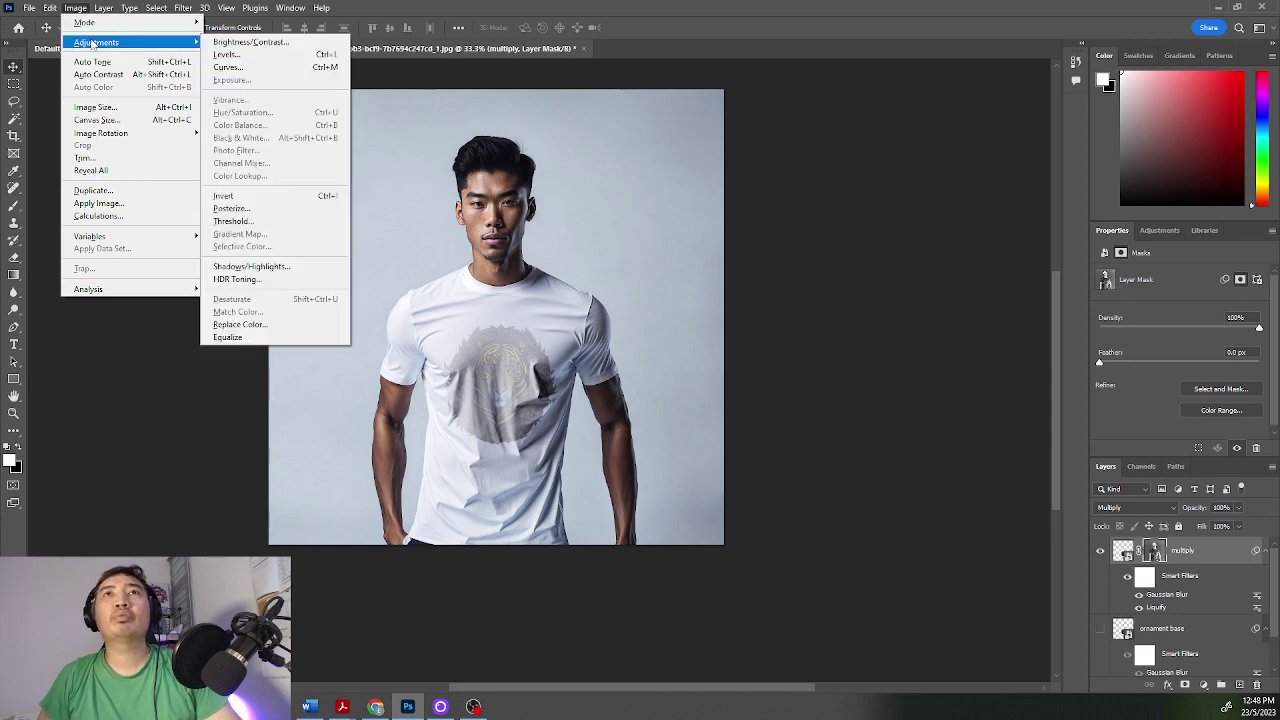
click(248, 68)
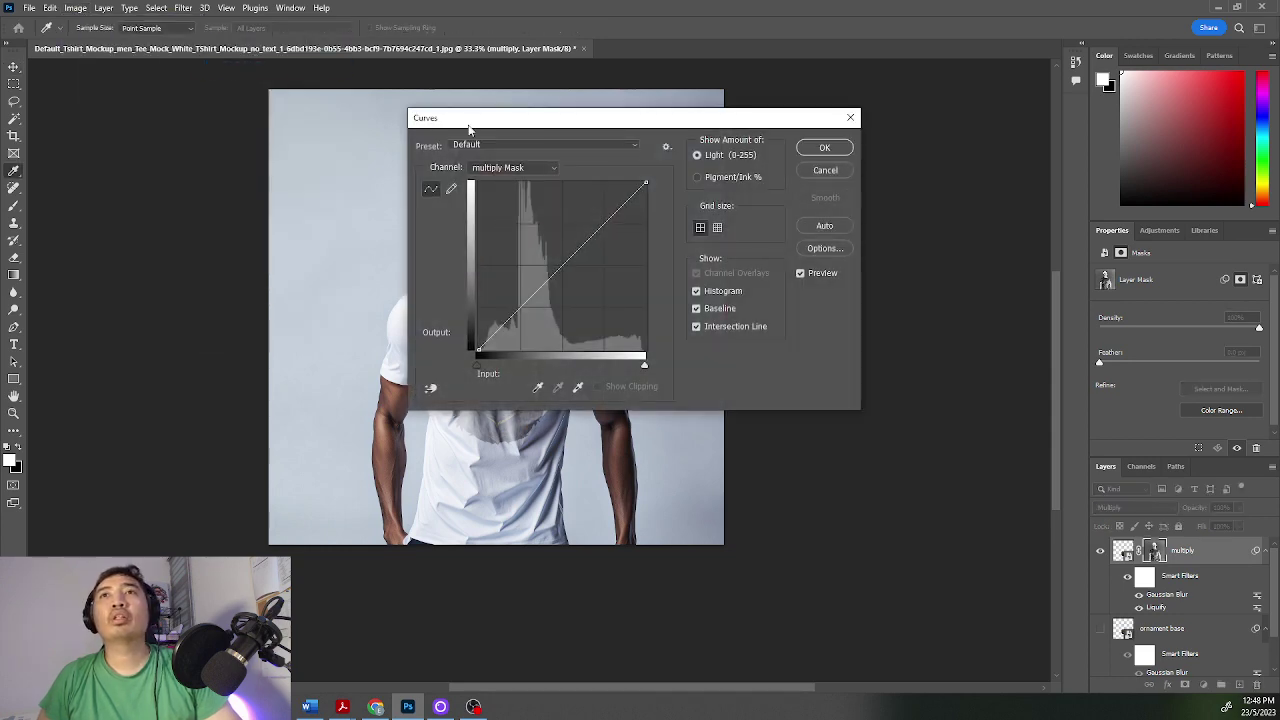
Step: Set the mask's Curves black point to 21 and white point to 219, then apply
drag(617, 117, 884, 97)
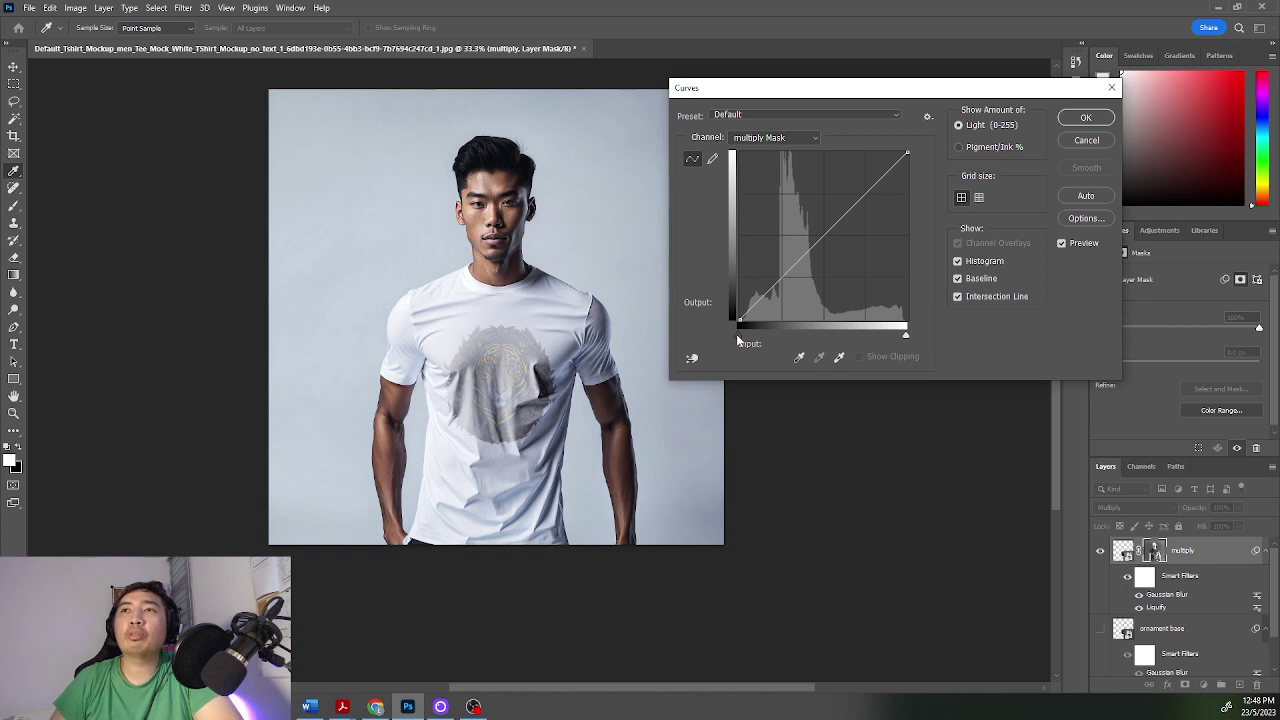
drag(738, 335, 761, 347)
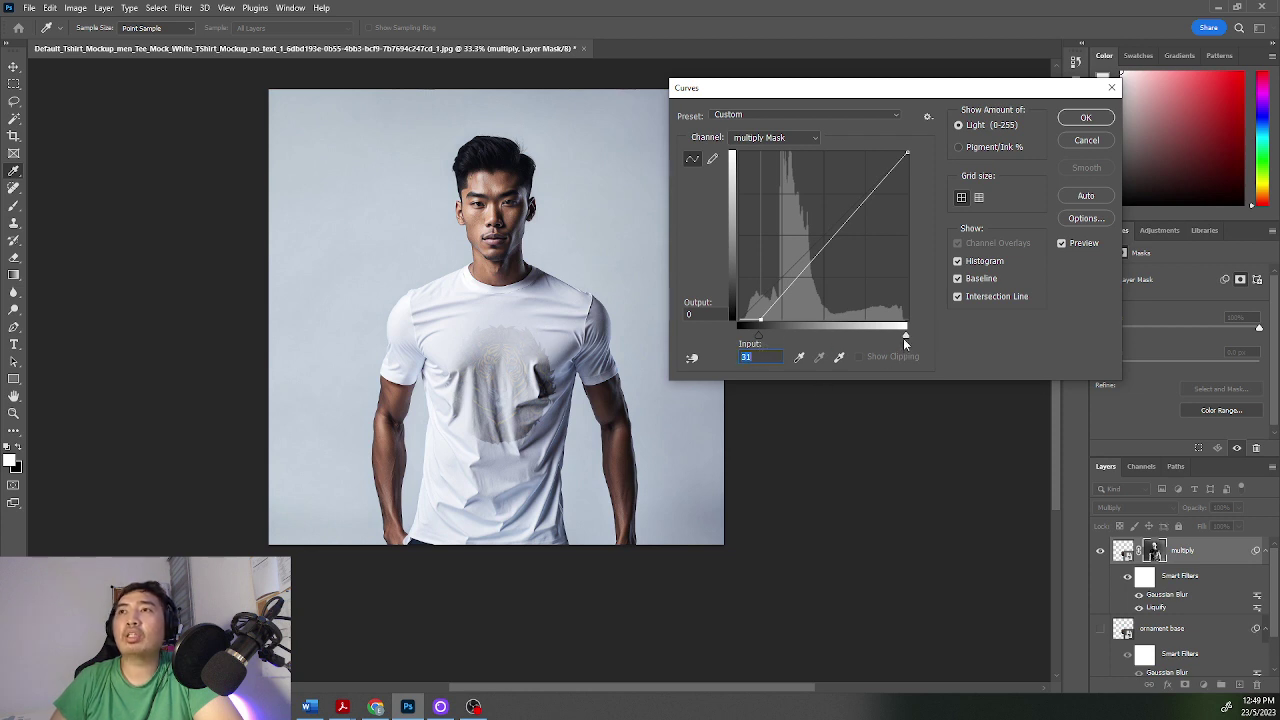
drag(907, 340, 860, 337)
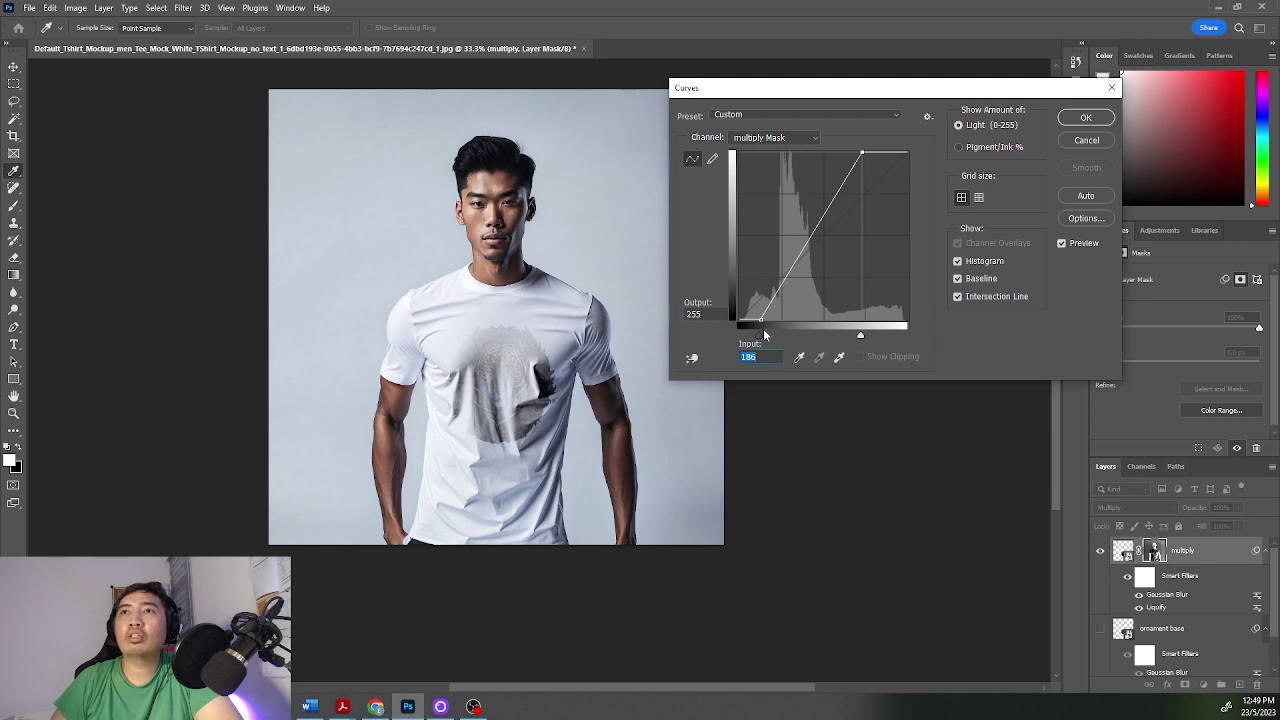
mouse_move(763, 337)
mouse_down()
mouse_move(753, 341)
mouse_move(779, 342)
mouse_move(755, 344)
mouse_up()
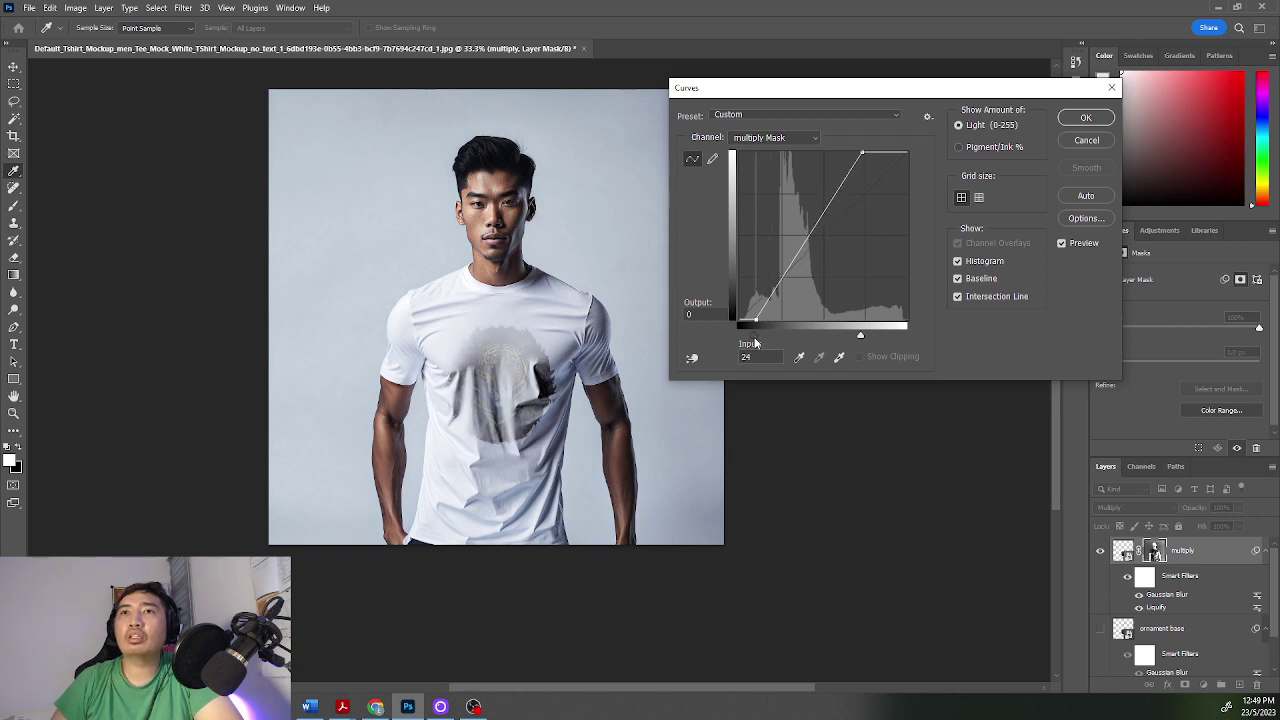
drag(861, 336, 887, 338)
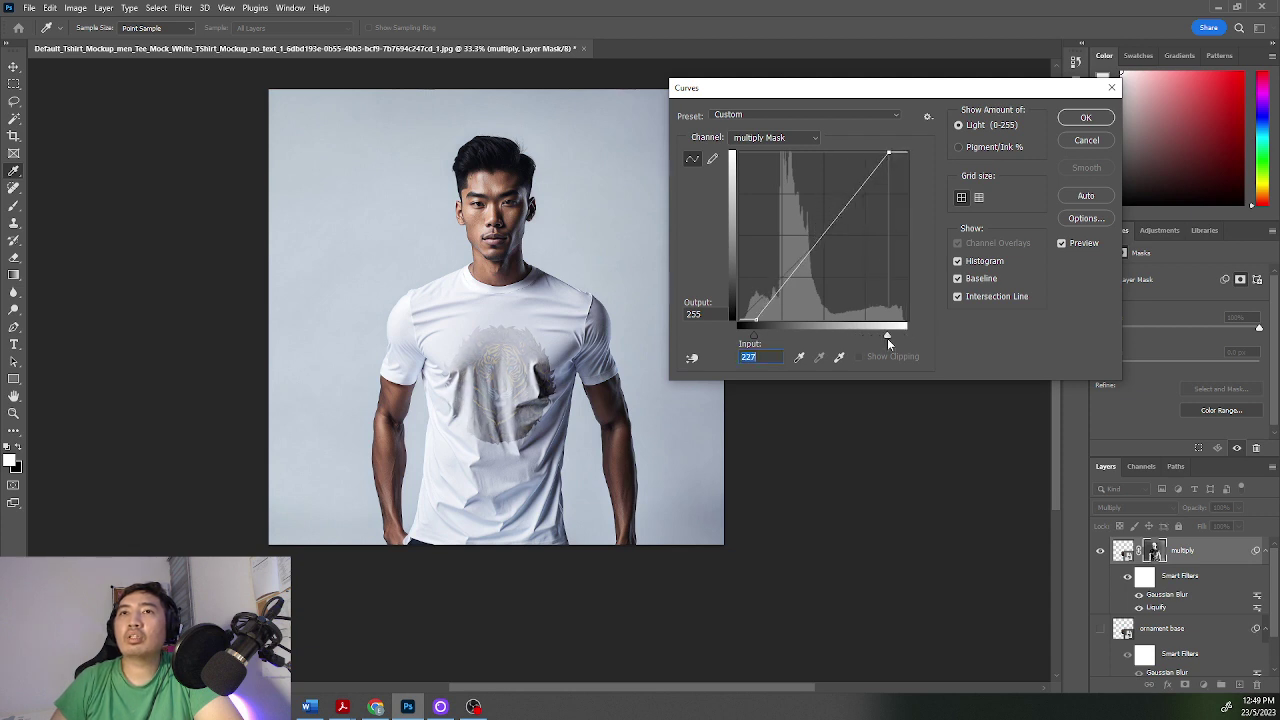
drag(757, 336, 746, 340)
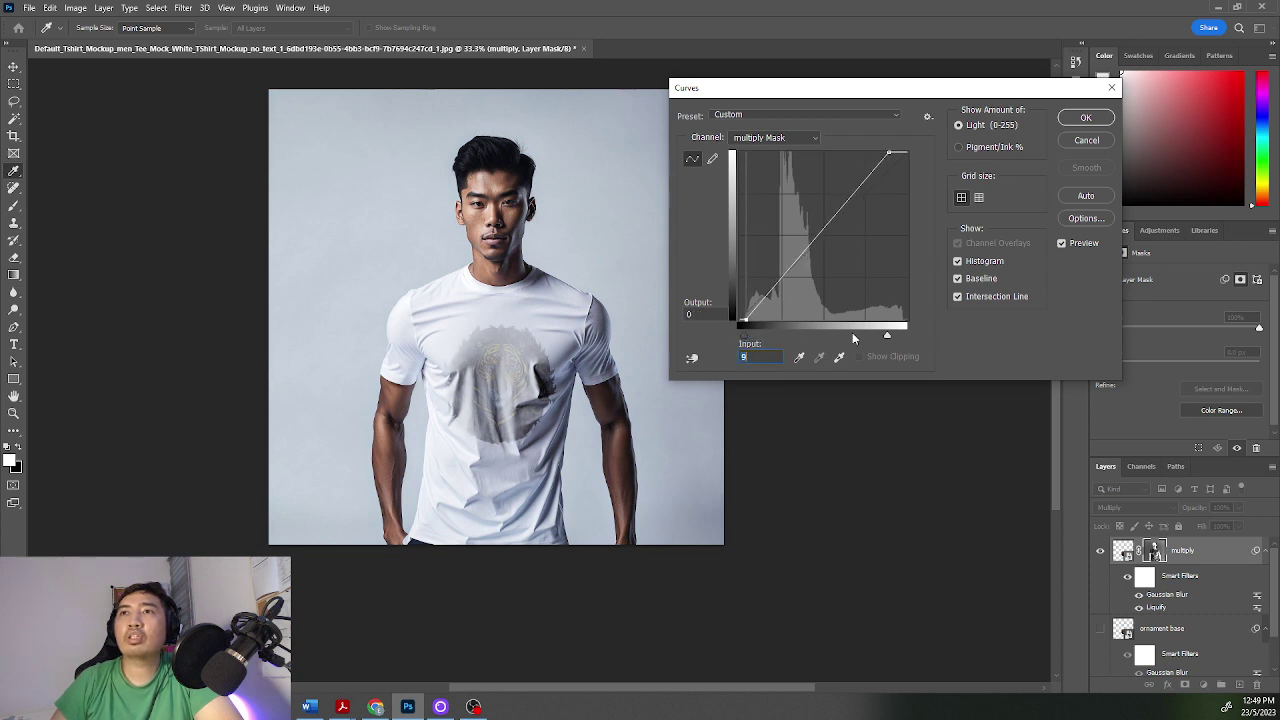
drag(884, 336, 882, 338)
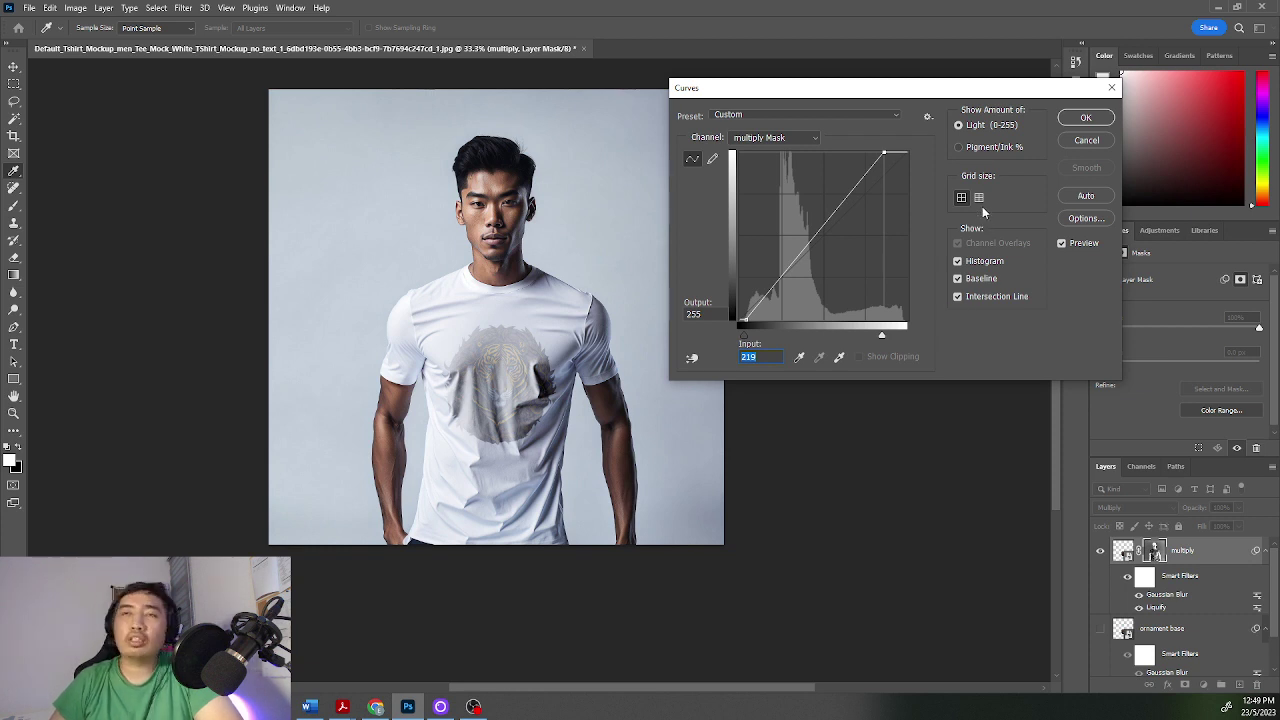
click(1086, 118)
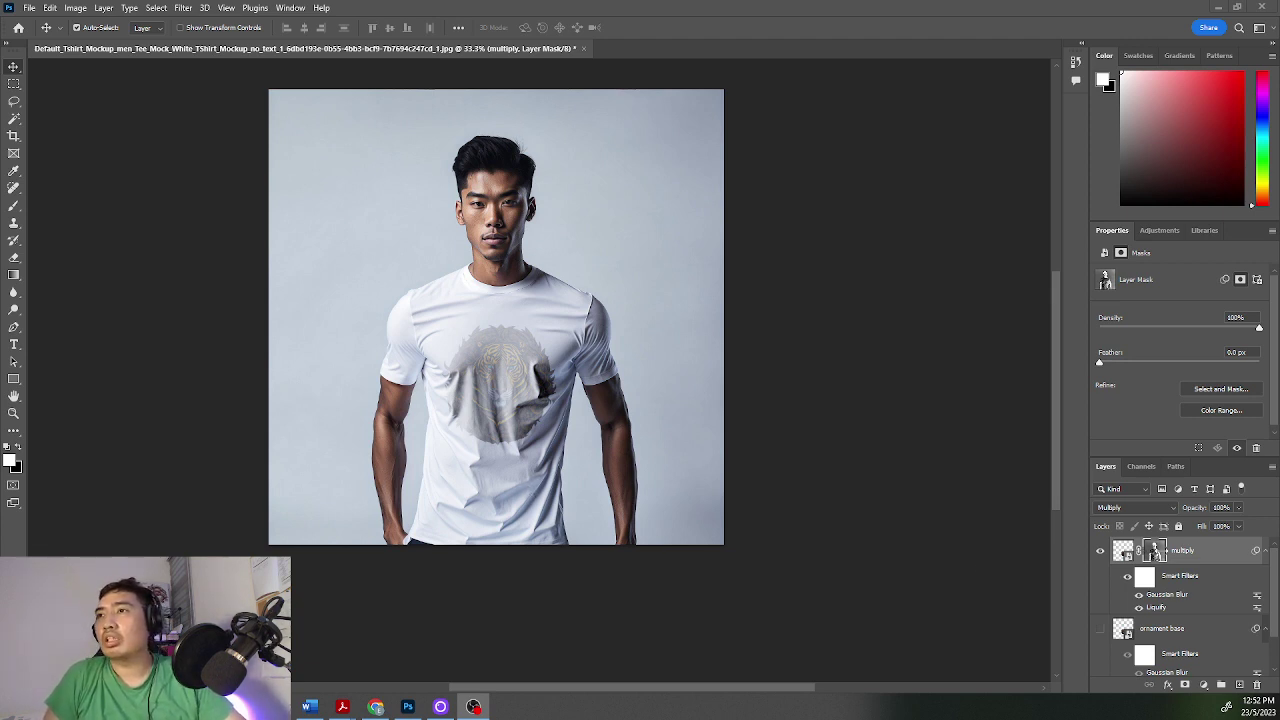
Step: Open Curves on the multiply mask, then cancel it
click(1195, 555)
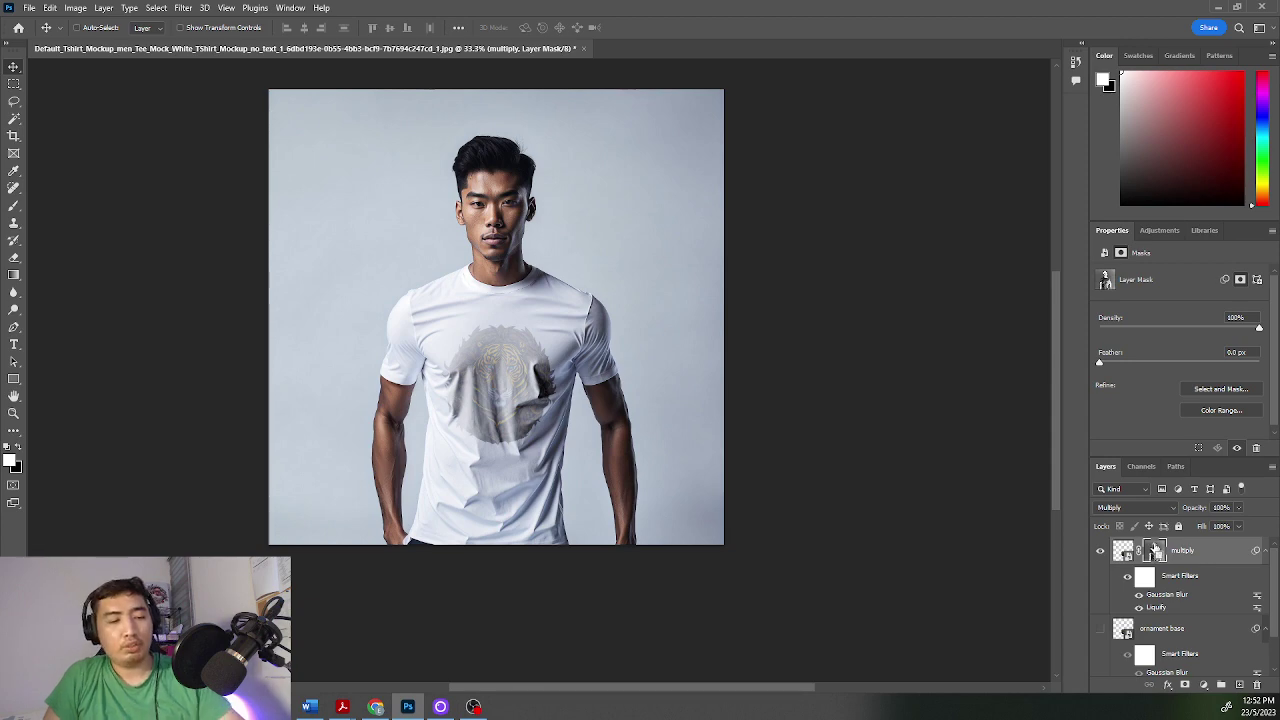
key(ctrl+m)
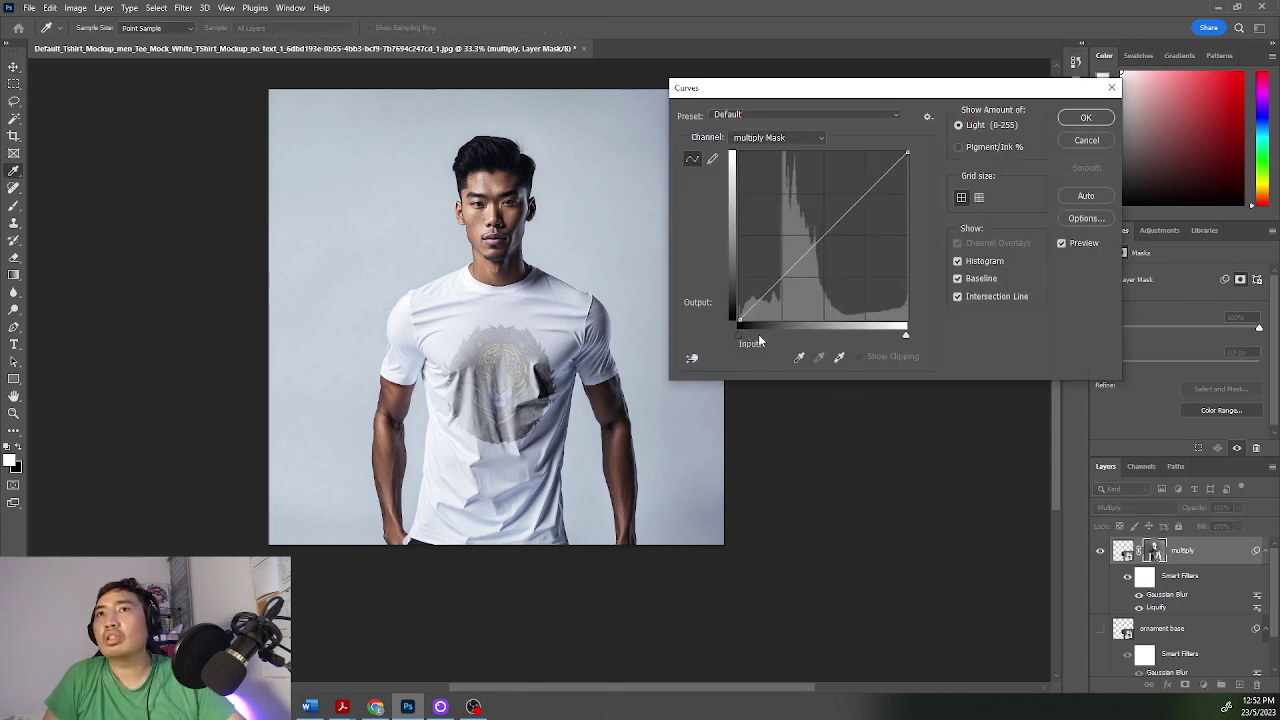
click(1089, 143)
Step: Revert History to before the mask Curves edit and reopen Curves on the multiply mask
click(1076, 63)
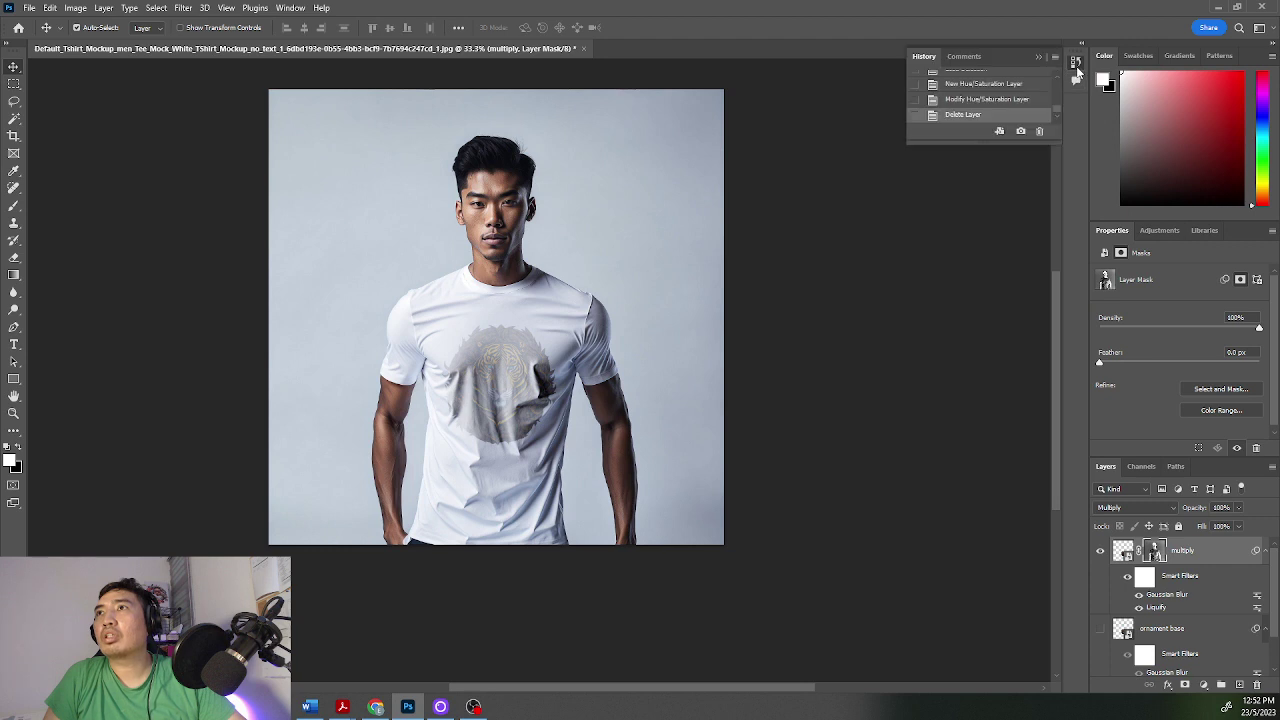
click(1016, 100)
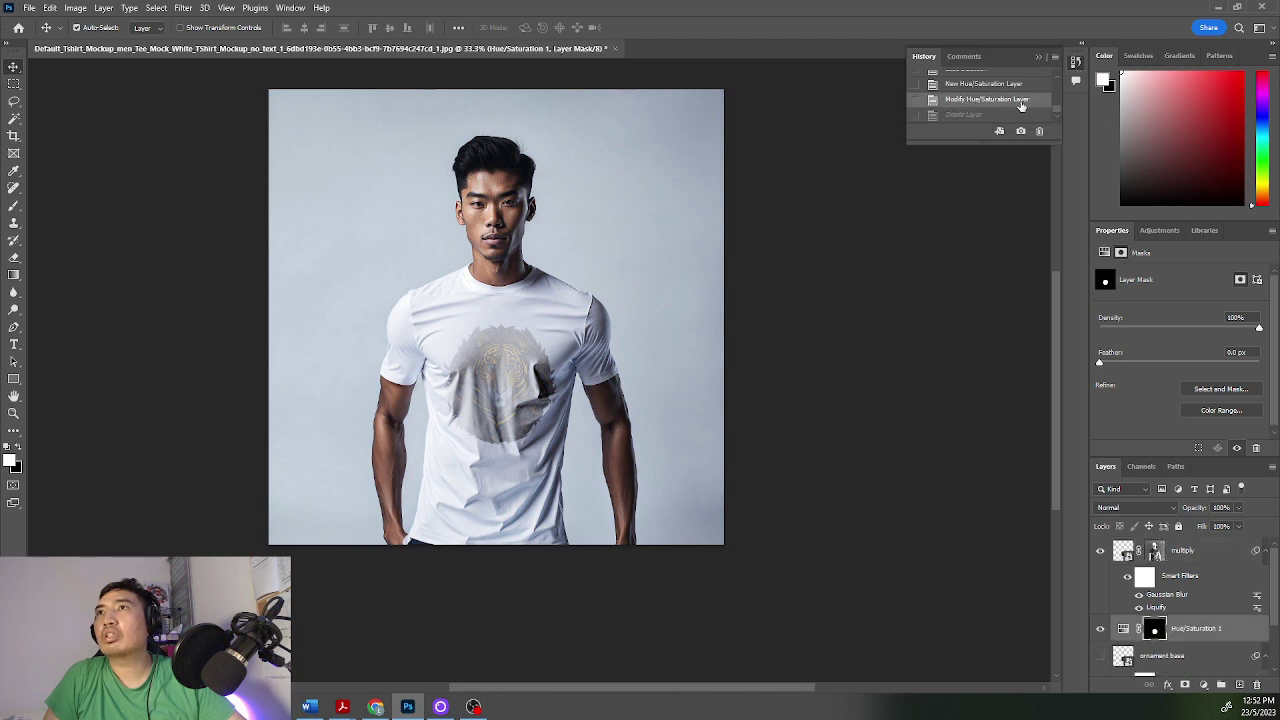
scroll(1020, 99, up, 2)
click(1003, 103)
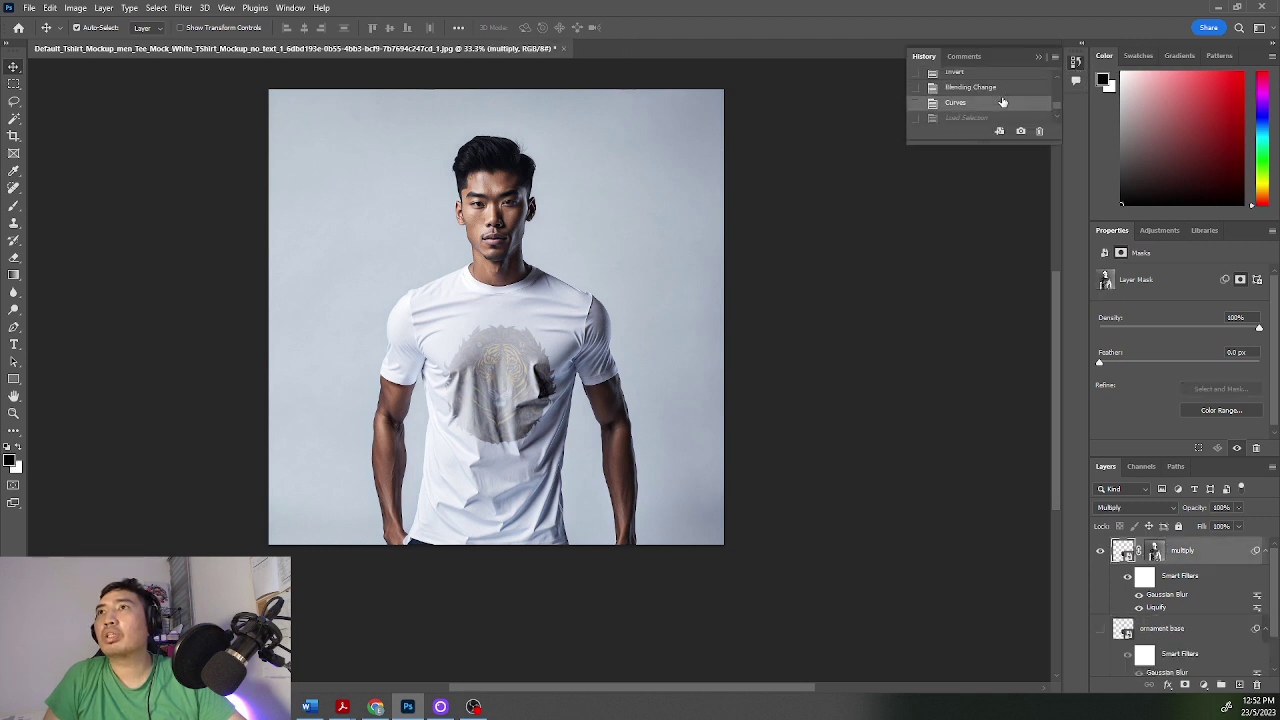
click(1003, 90)
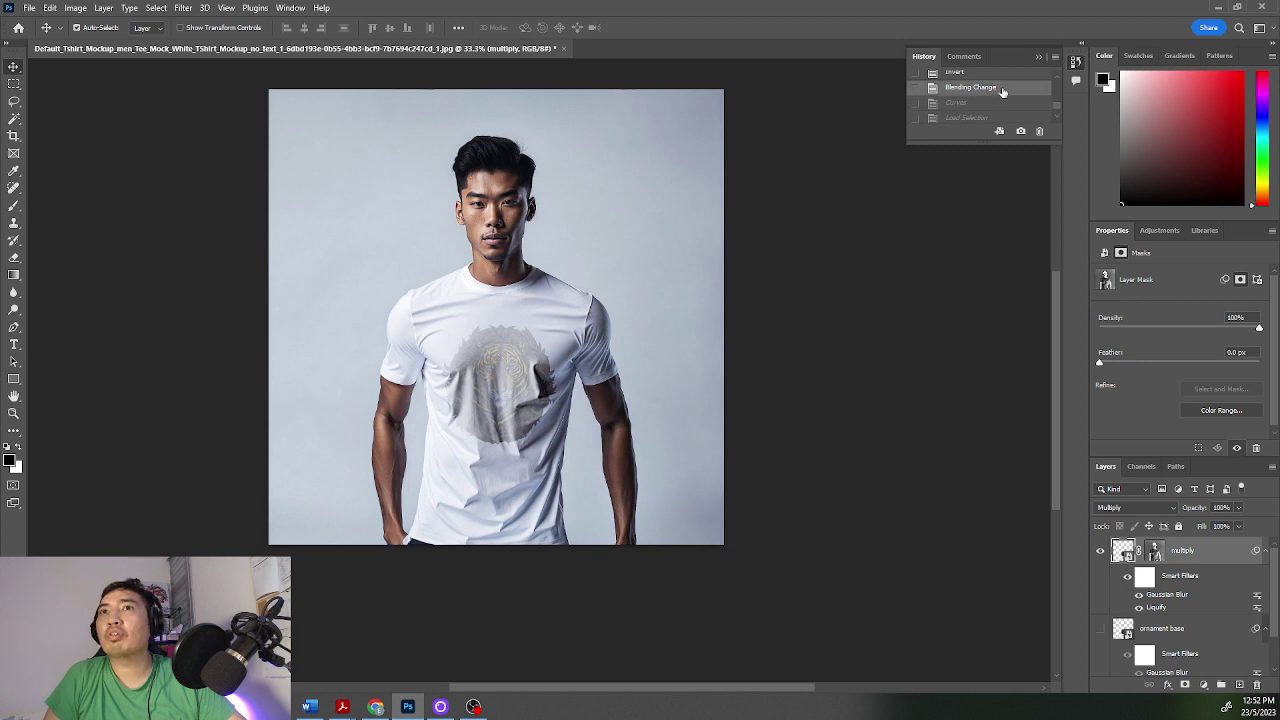
click(1003, 106)
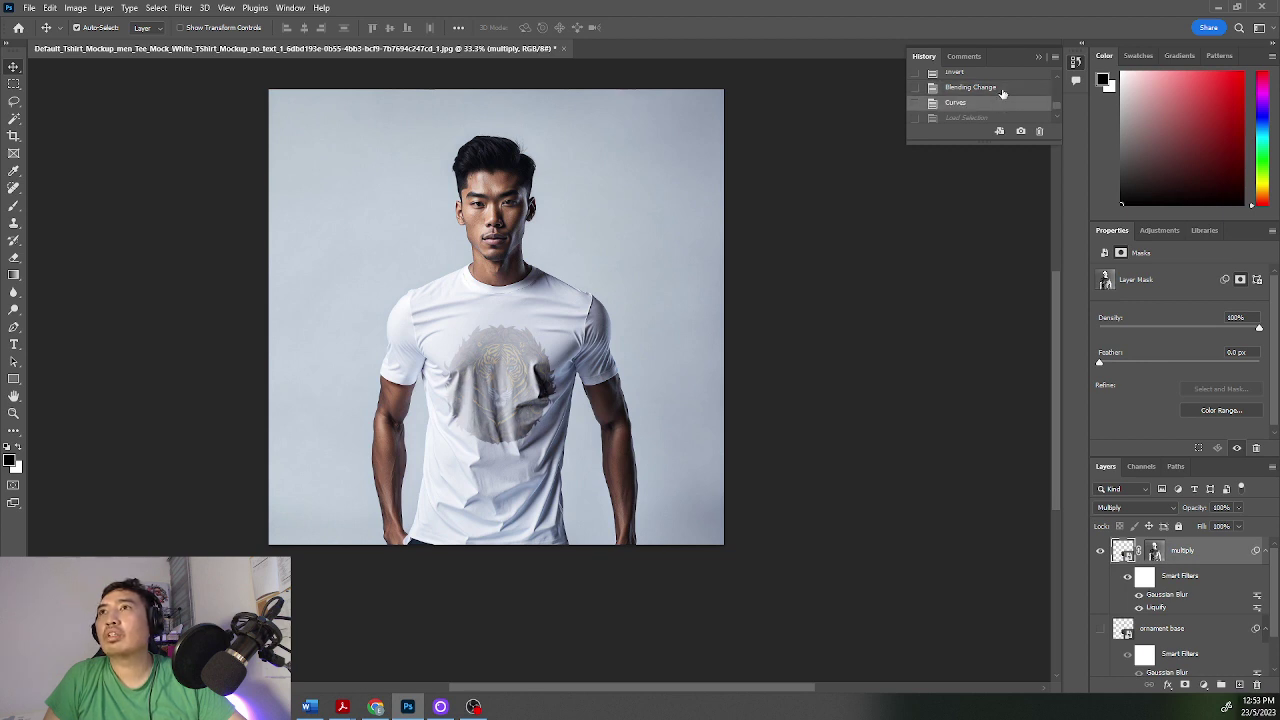
click(1004, 91)
click(1006, 106)
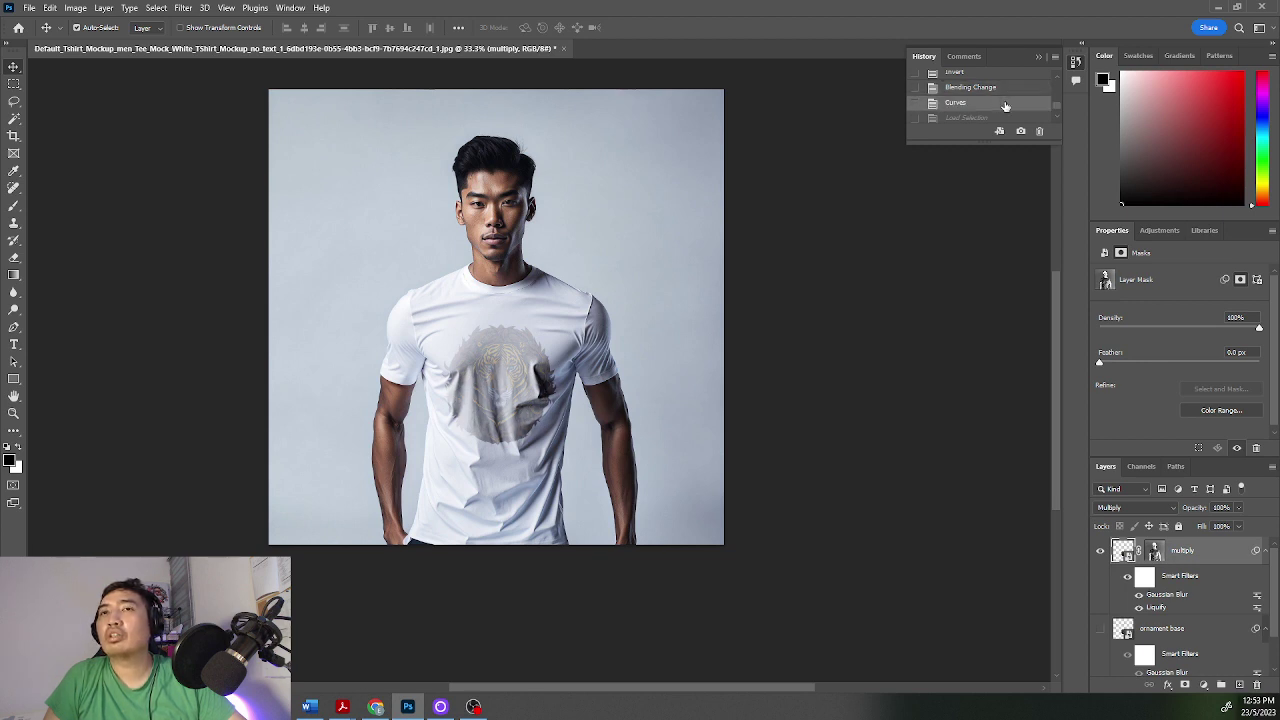
click(988, 88)
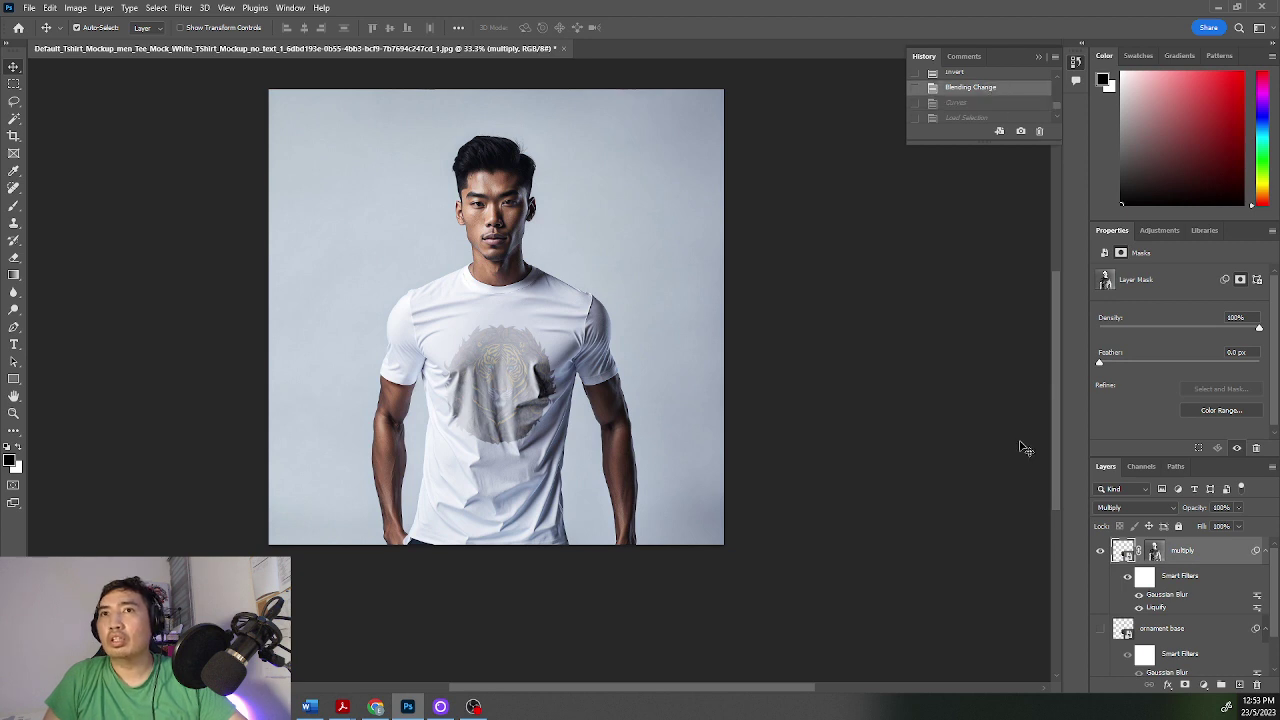
click(1154, 552)
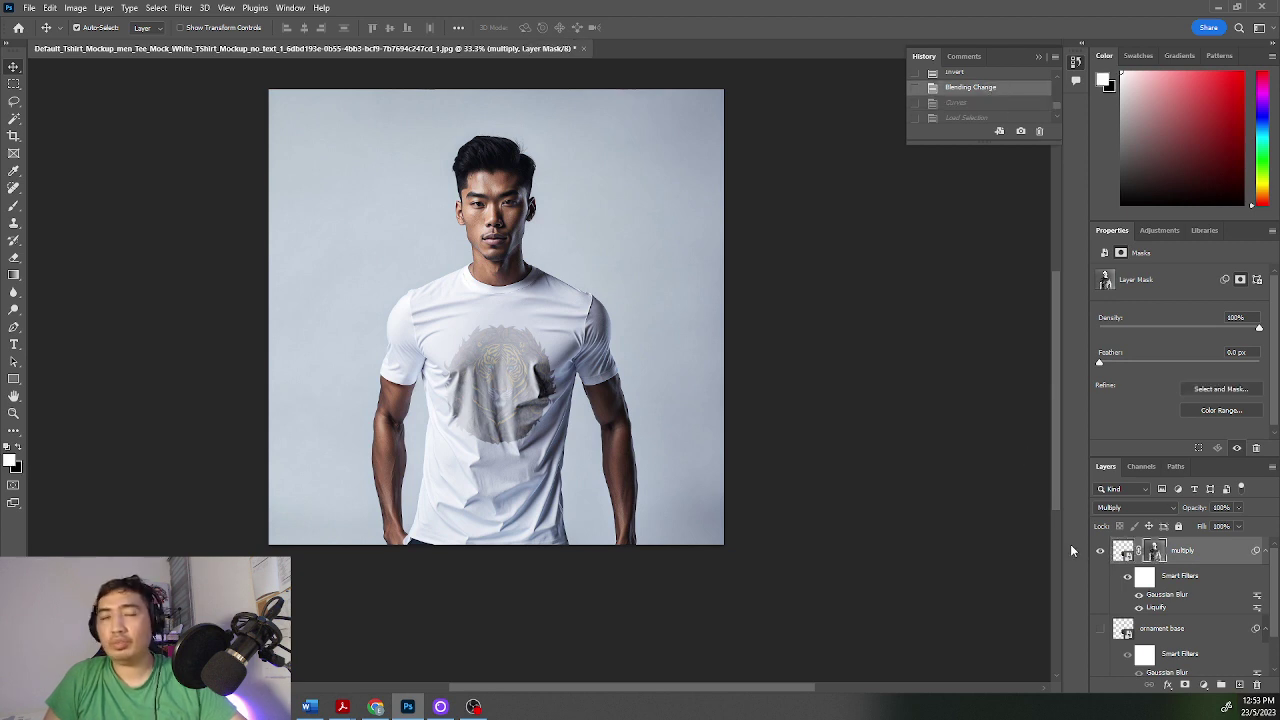
key(ctrl+m)
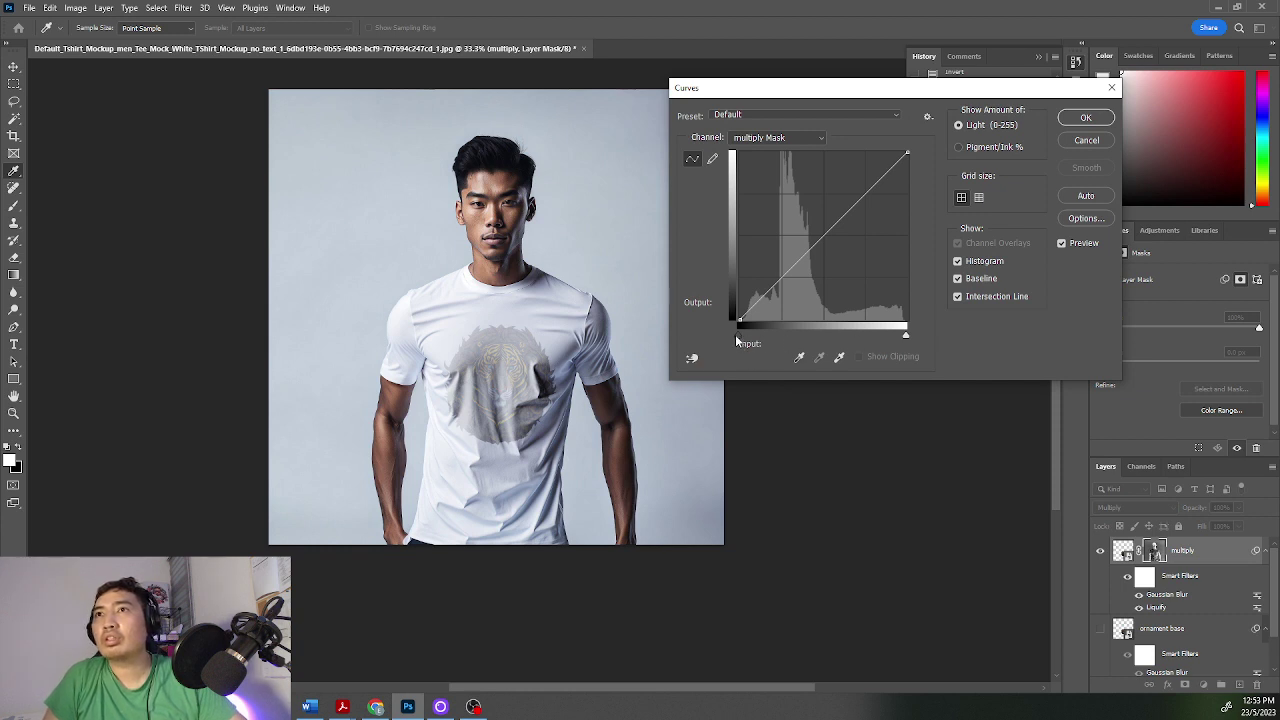
Step: Pull in the black and white input points of a Curves adjustment on the multiply mask, with the white point at 222
click(736, 331)
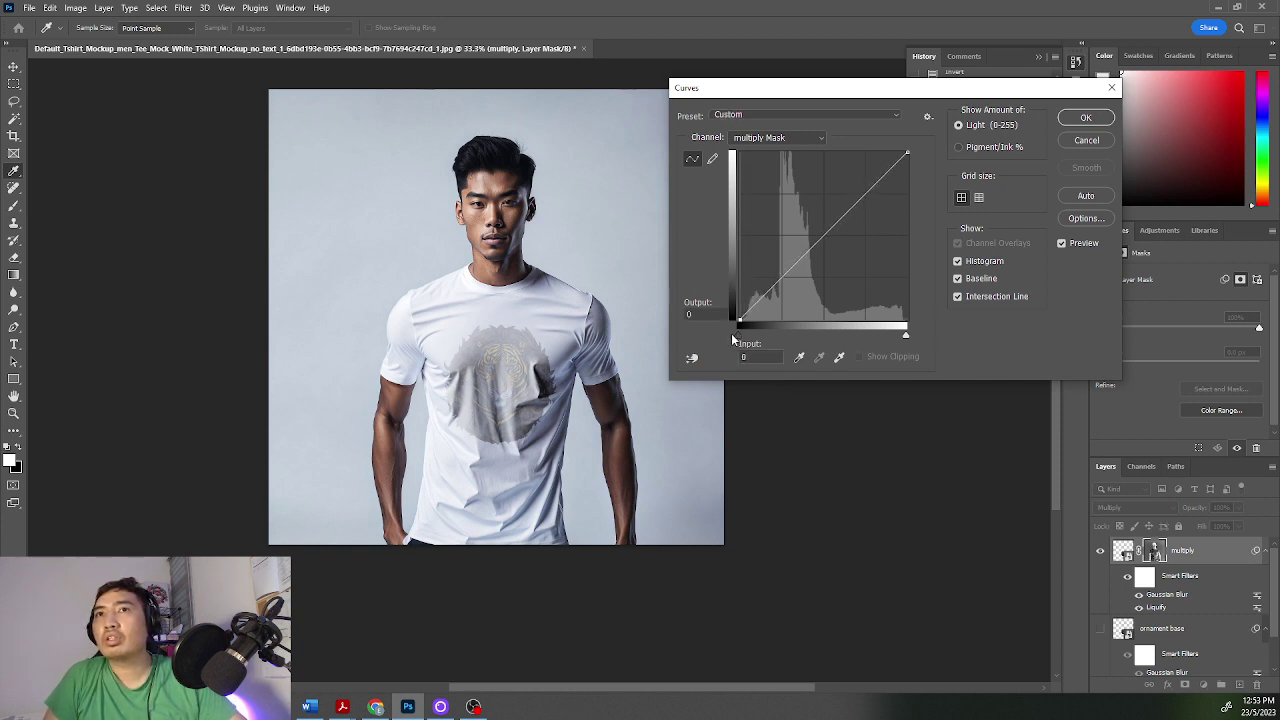
drag(737, 334, 742, 345)
click(742, 346)
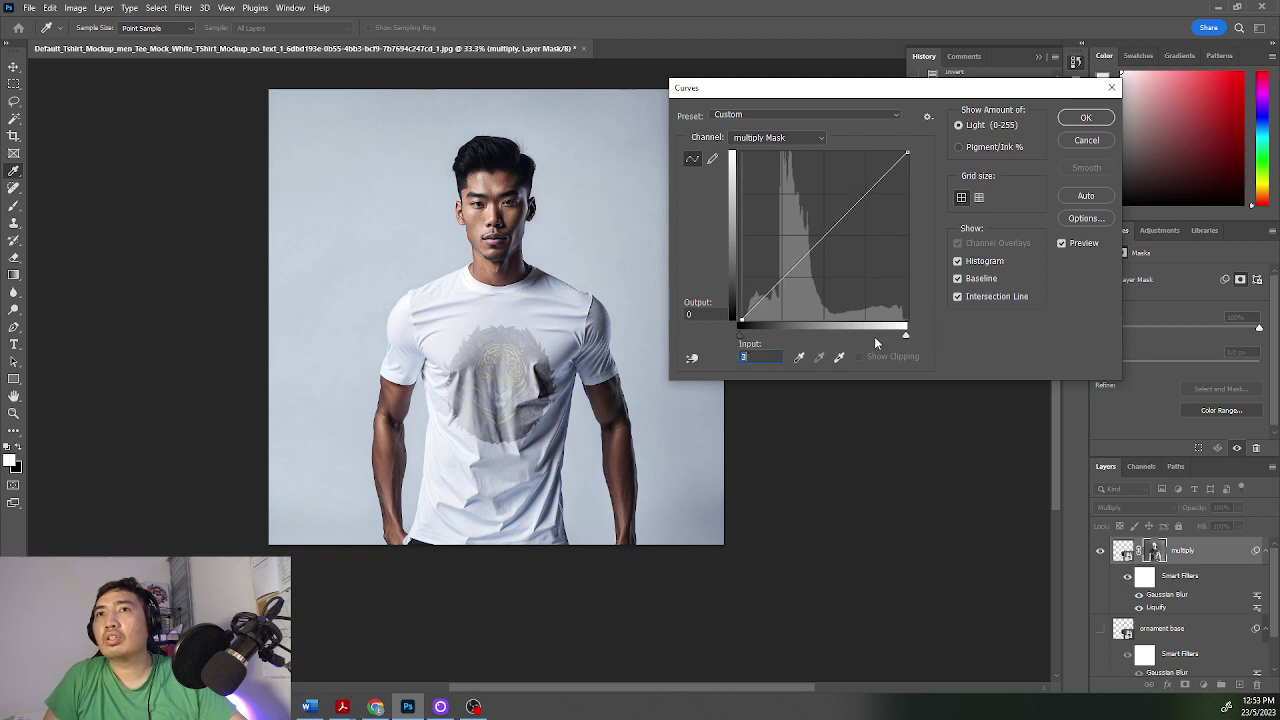
mouse_move(907, 339)
mouse_down()
mouse_move(875, 338)
mouse_move(884, 343)
mouse_up()
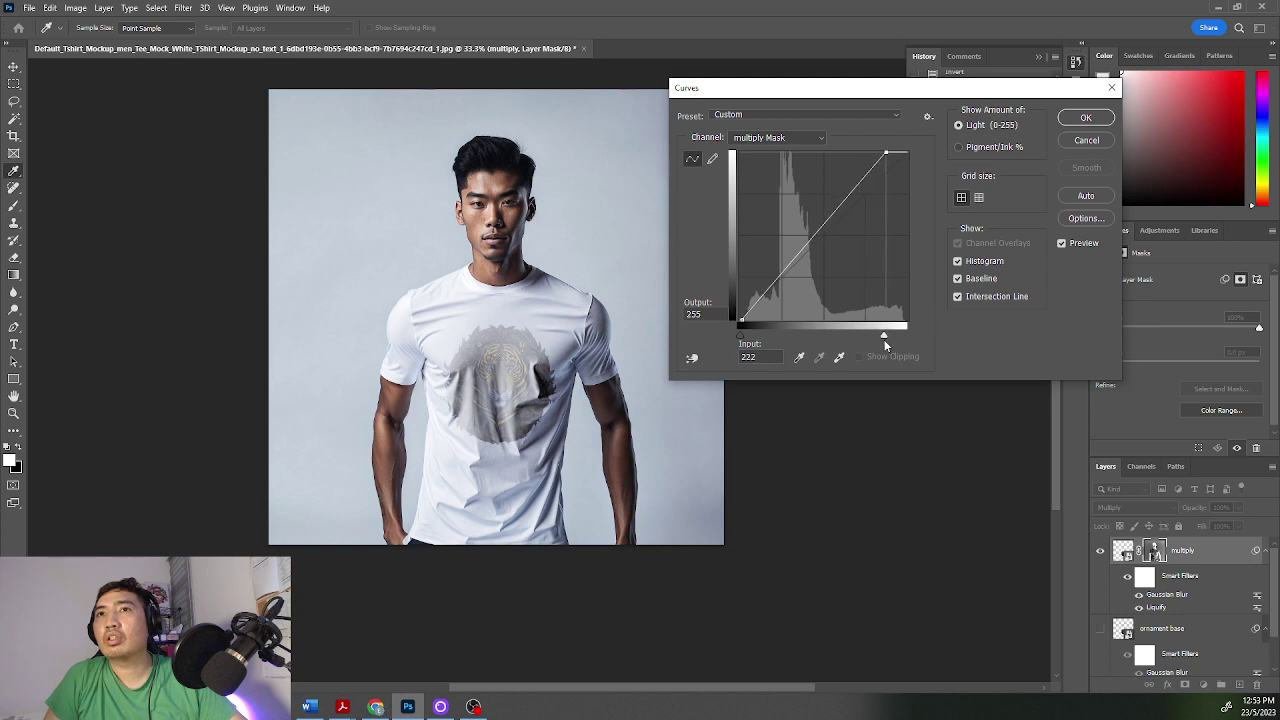
click(1087, 118)
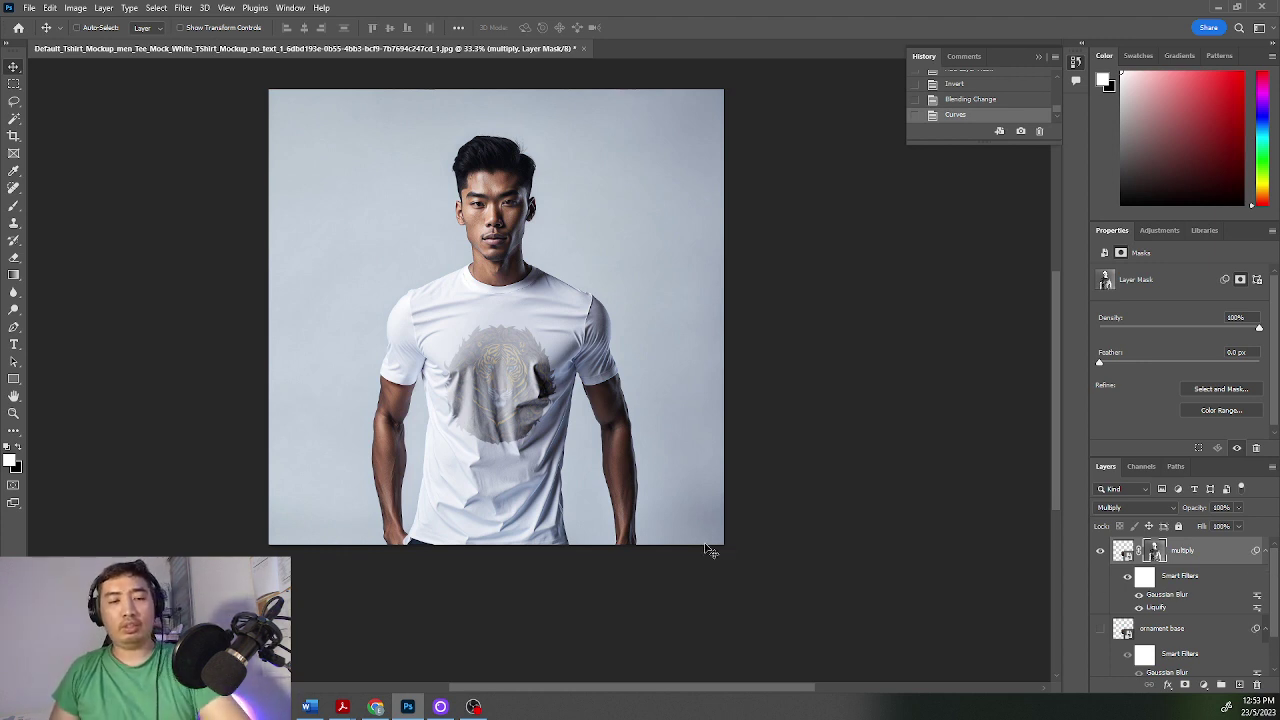
key(ctrl+plus)
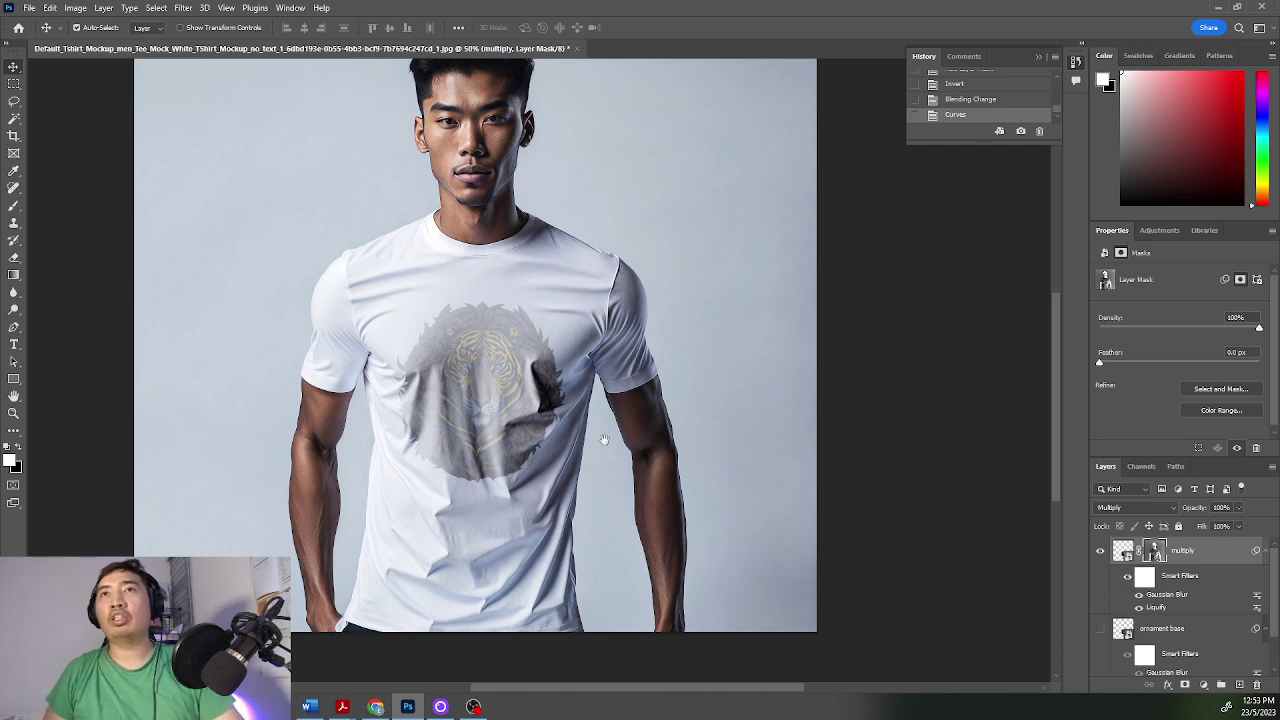
drag(602, 439, 617, 407)
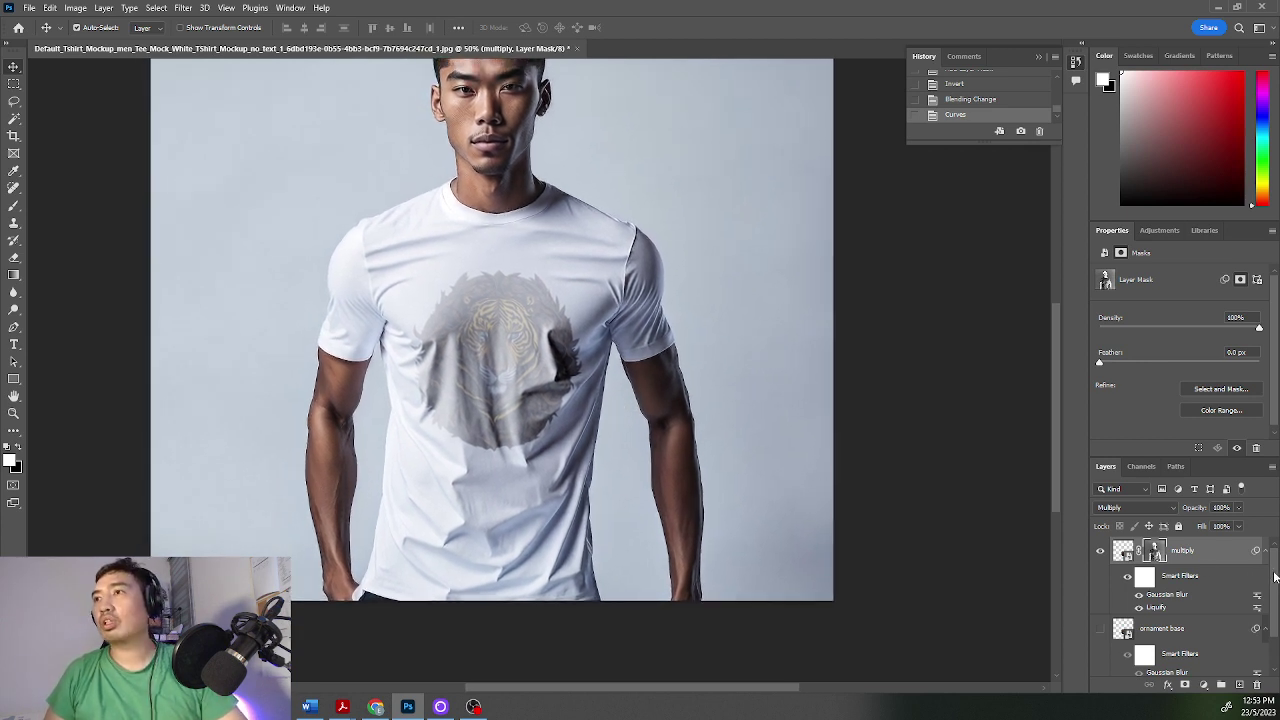
Step: Load the ornament base layer's pixels as a selection outlining the tiger graphic
drag(1274, 577, 1276, 590)
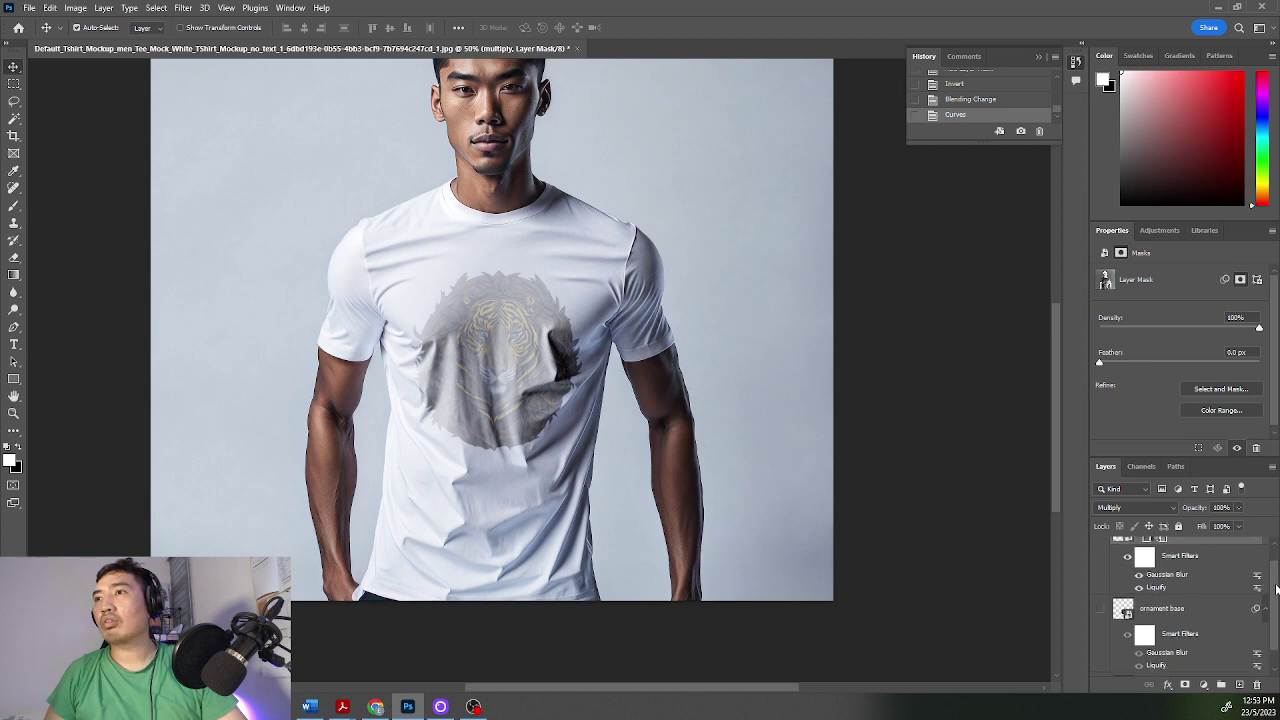
click(1124, 609)
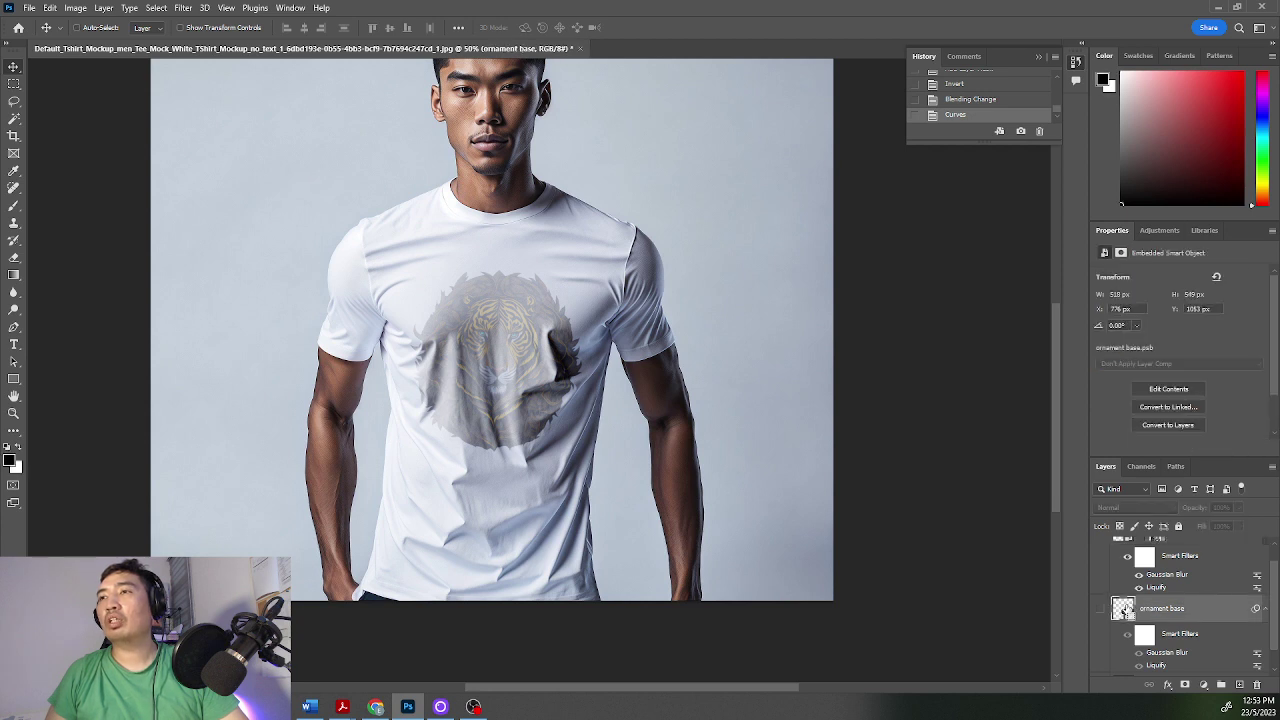
ctrl+click(1124, 609)
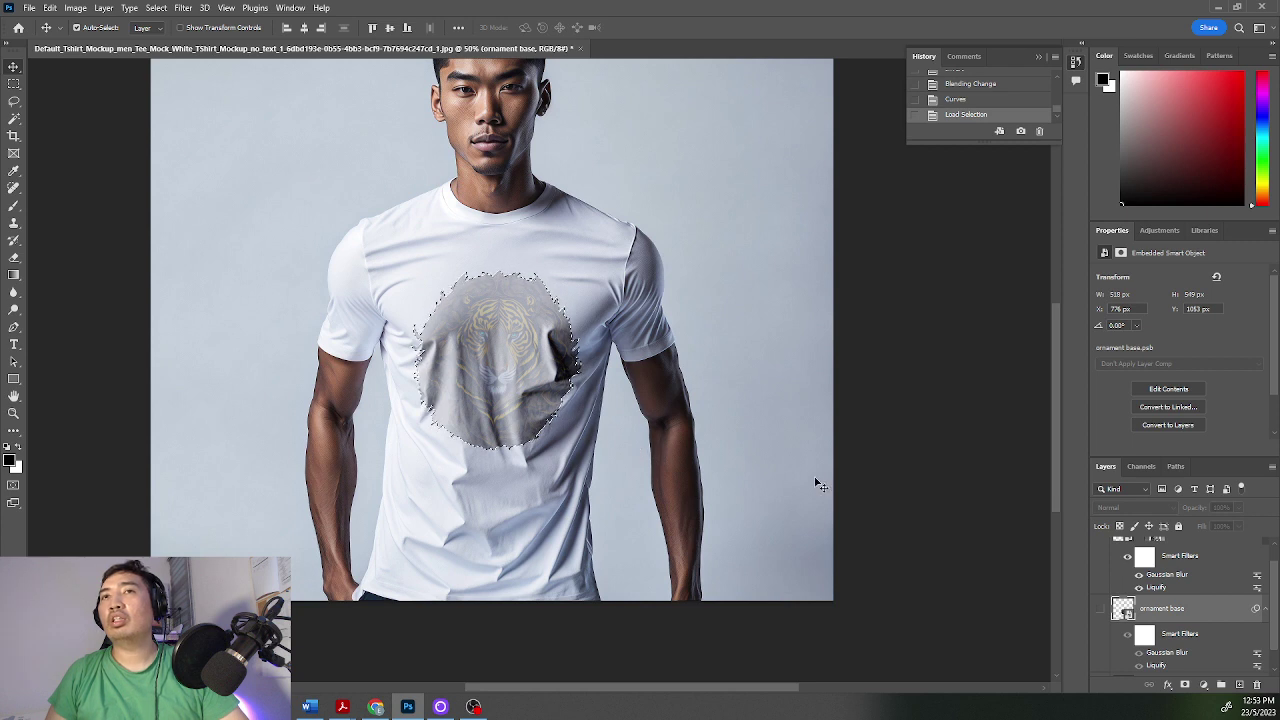
Step: Add a Hue/Saturation adjustment masked to the tiger and set its saturation to +11
click(1205, 686)
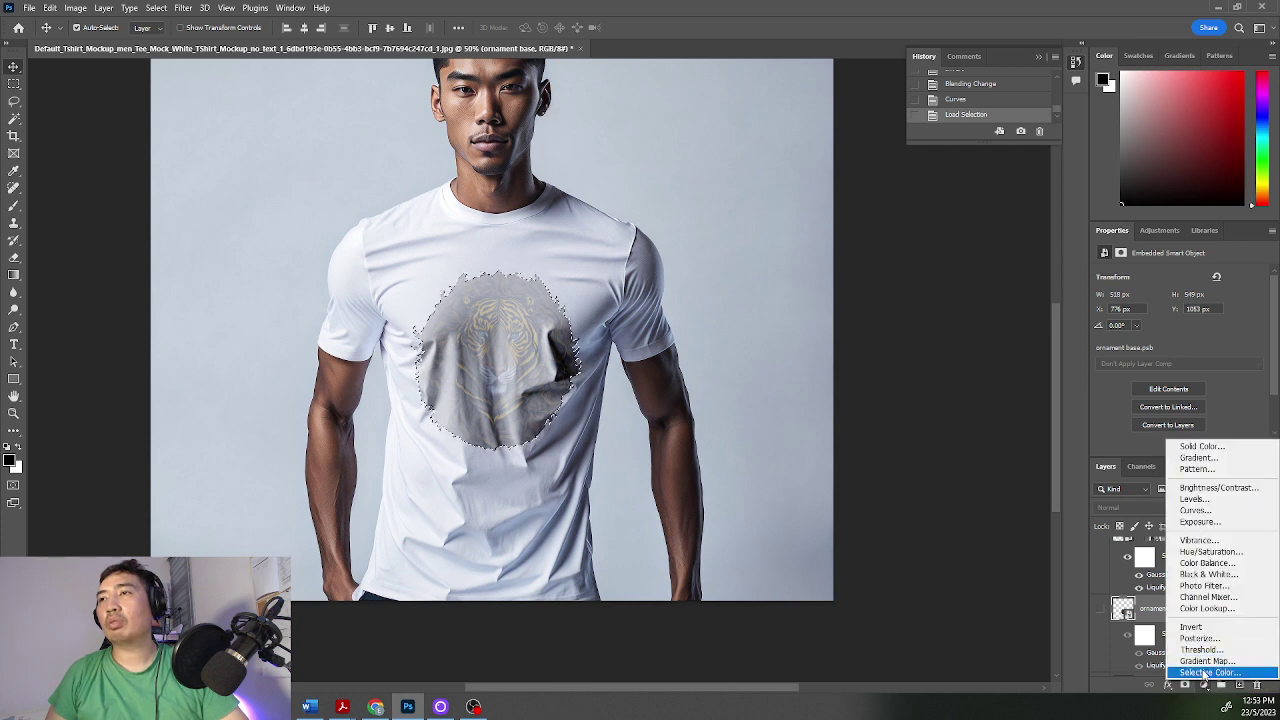
click(1211, 551)
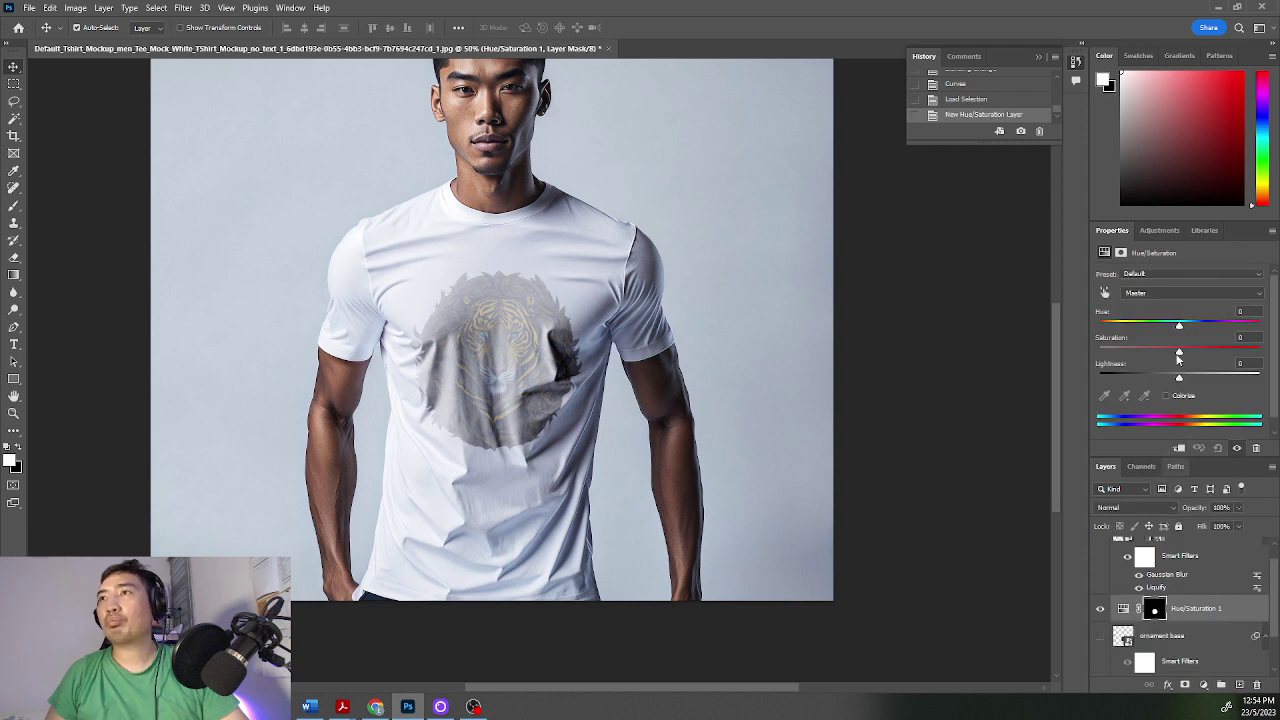
drag(1179, 355, 1151, 362)
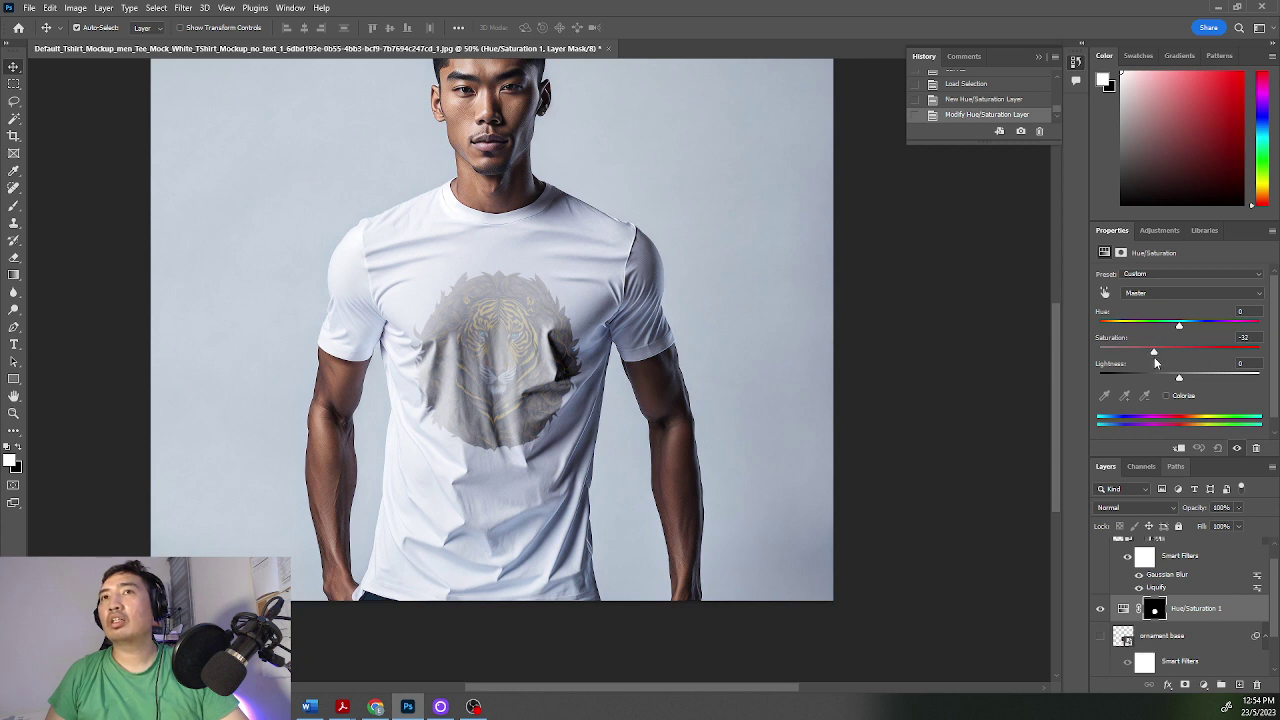
drag(1159, 363, 1160, 362)
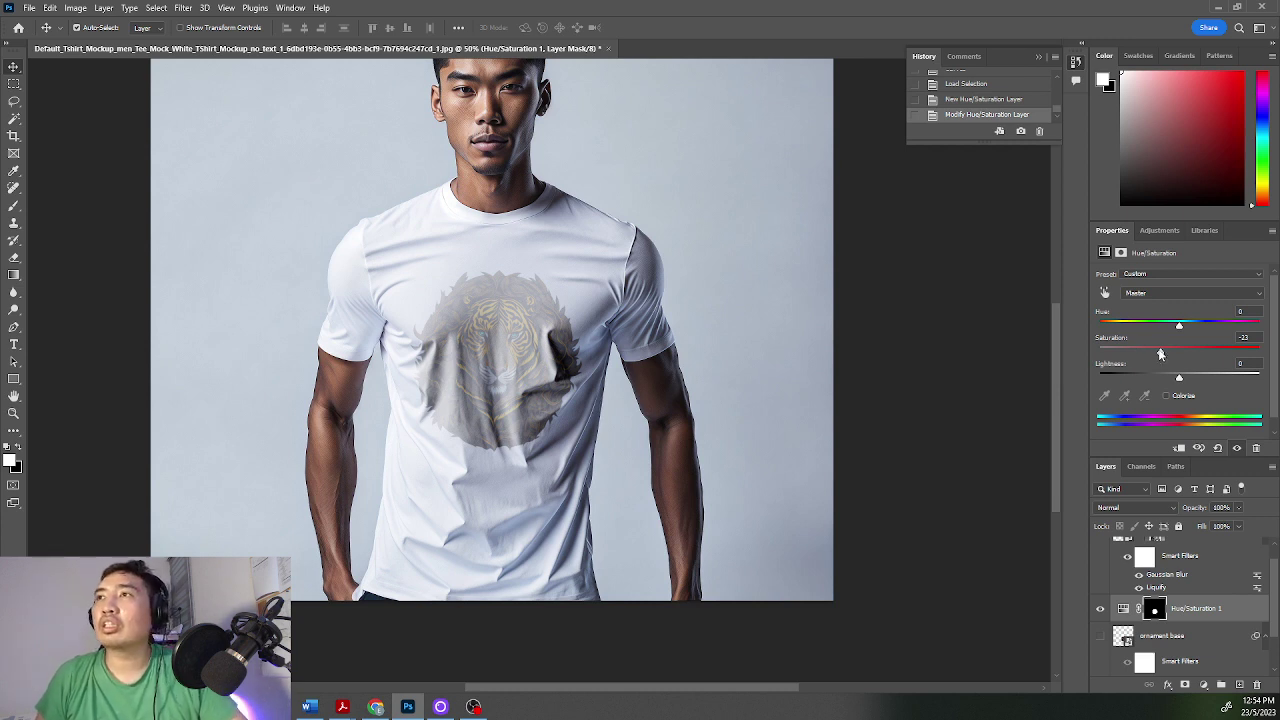
drag(1160, 352, 1203, 362)
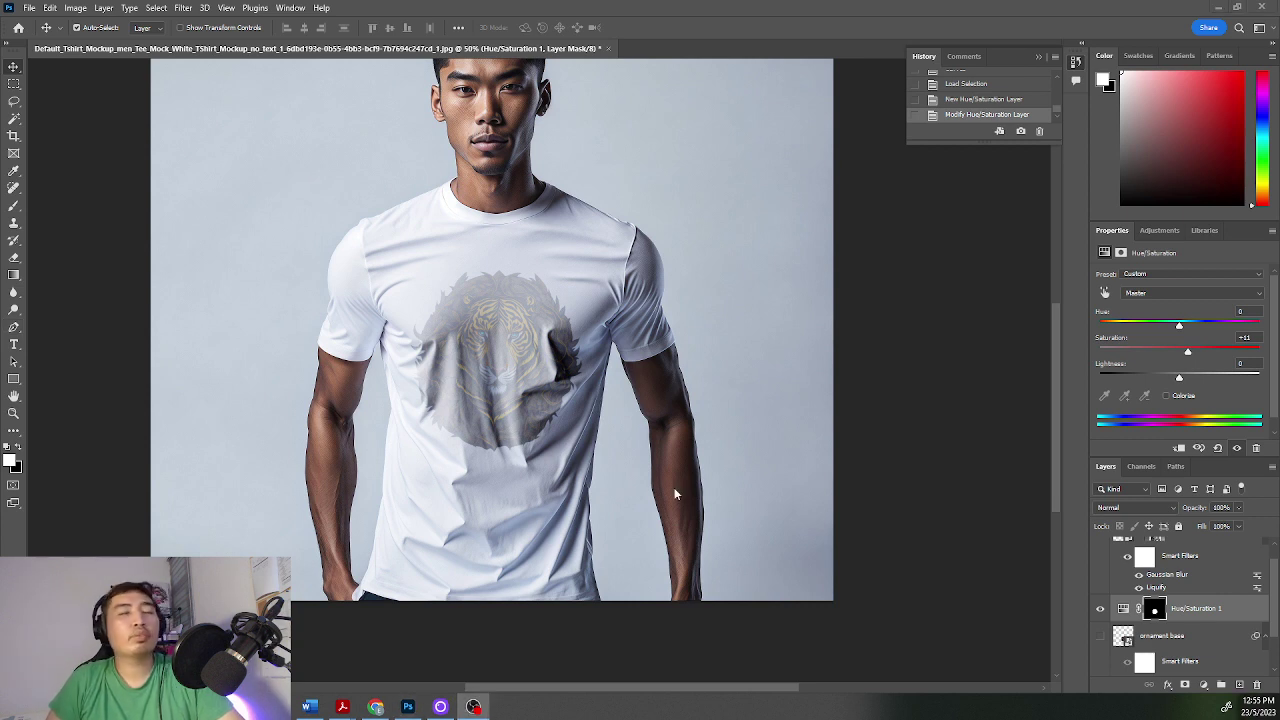
Step: Duplicate the multiply layer and set the copy's blend mode to Screen
click(1271, 577)
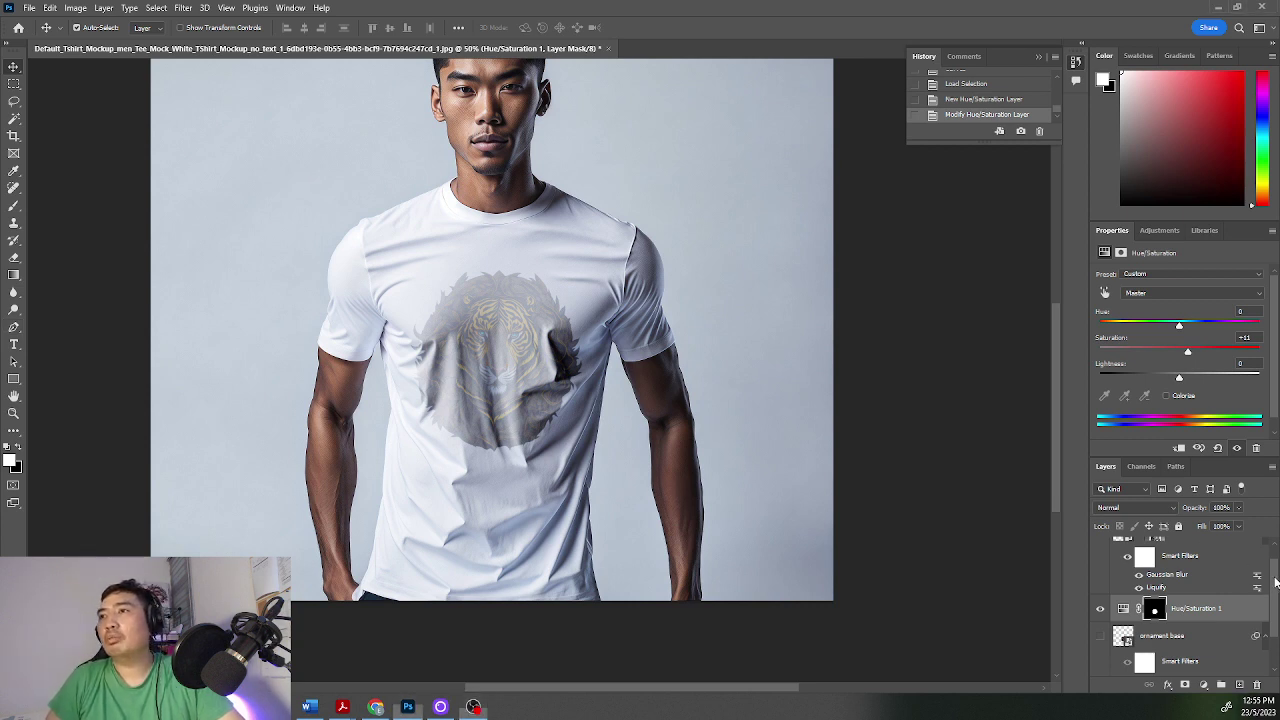
drag(1275, 577, 1271, 561)
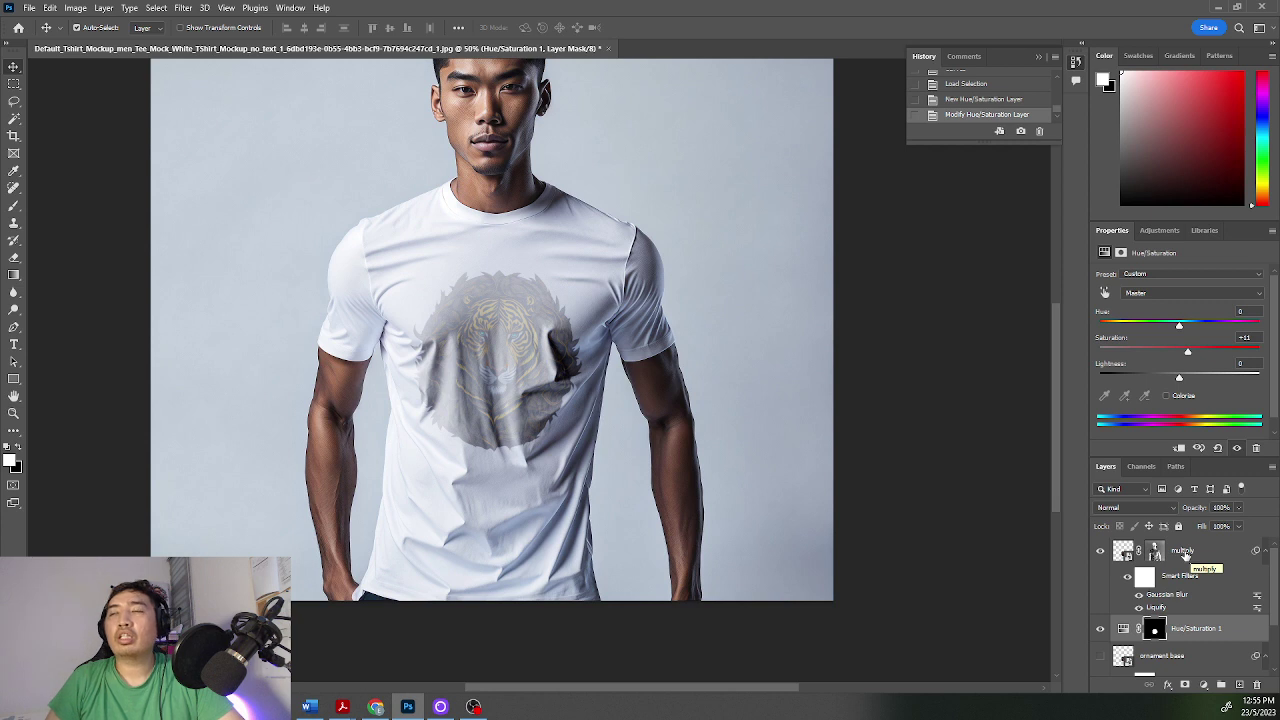
click(1184, 553)
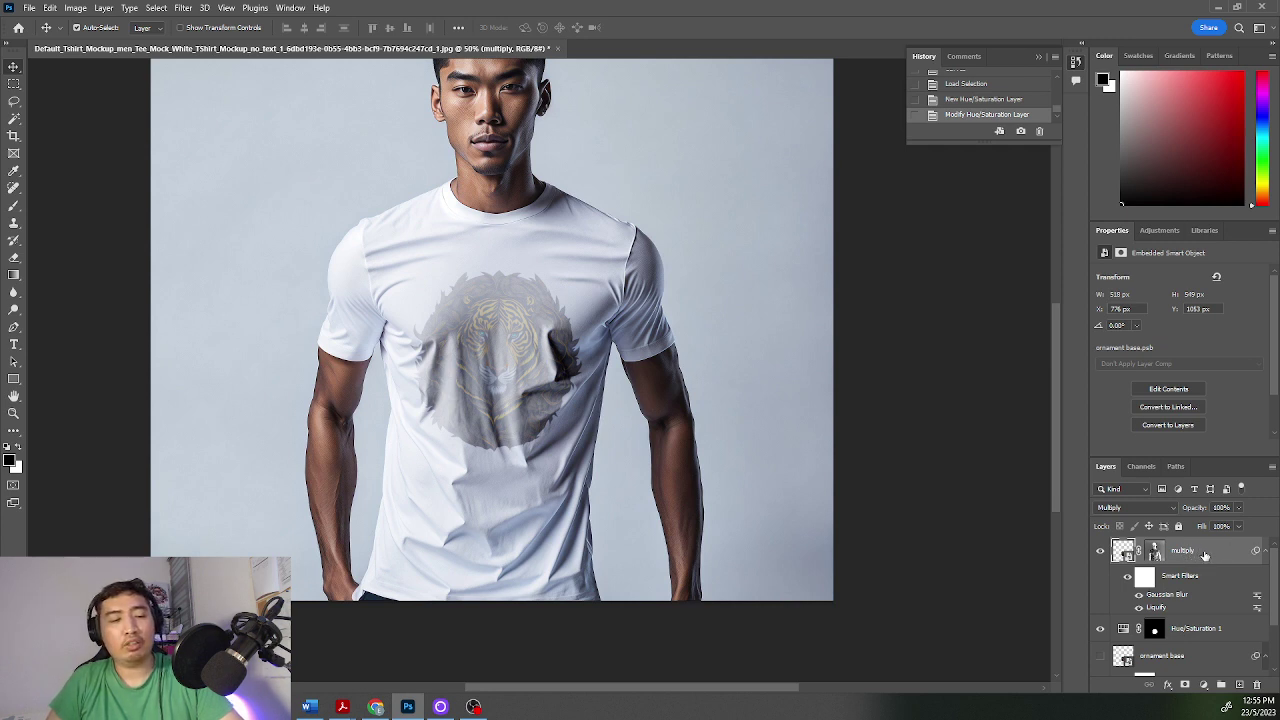
key(ctrl+j)
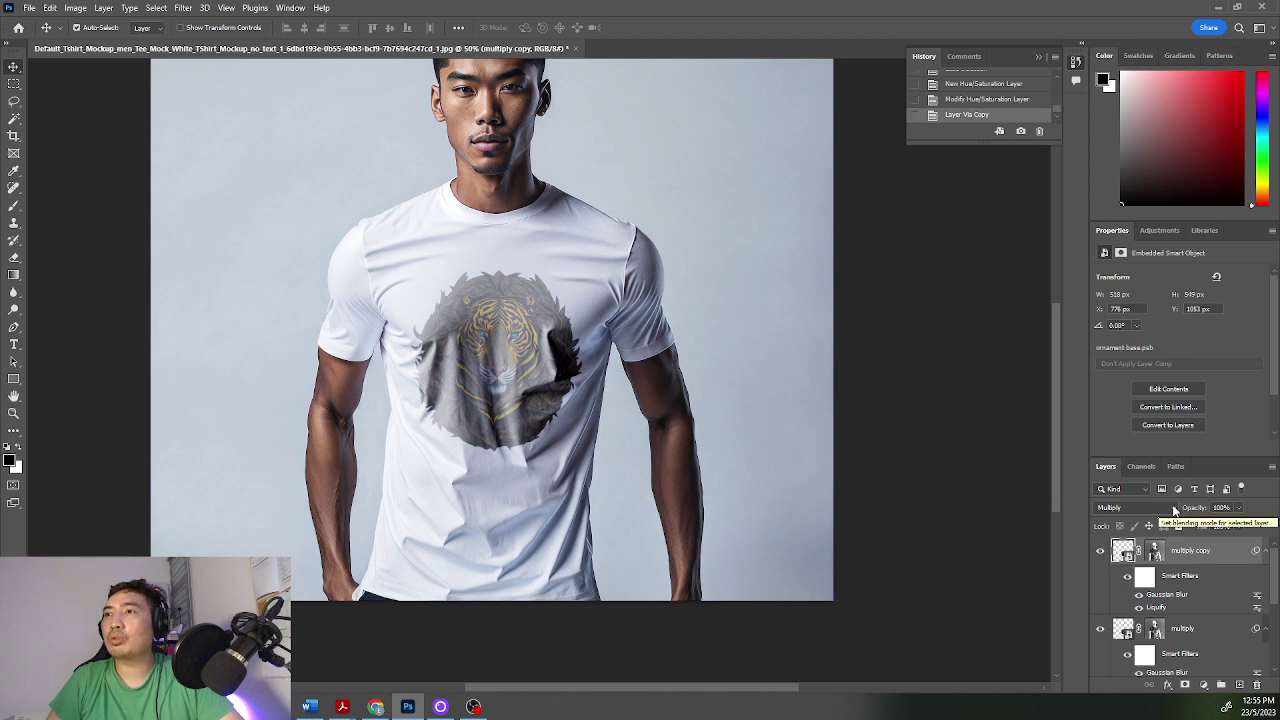
click(1172, 506)
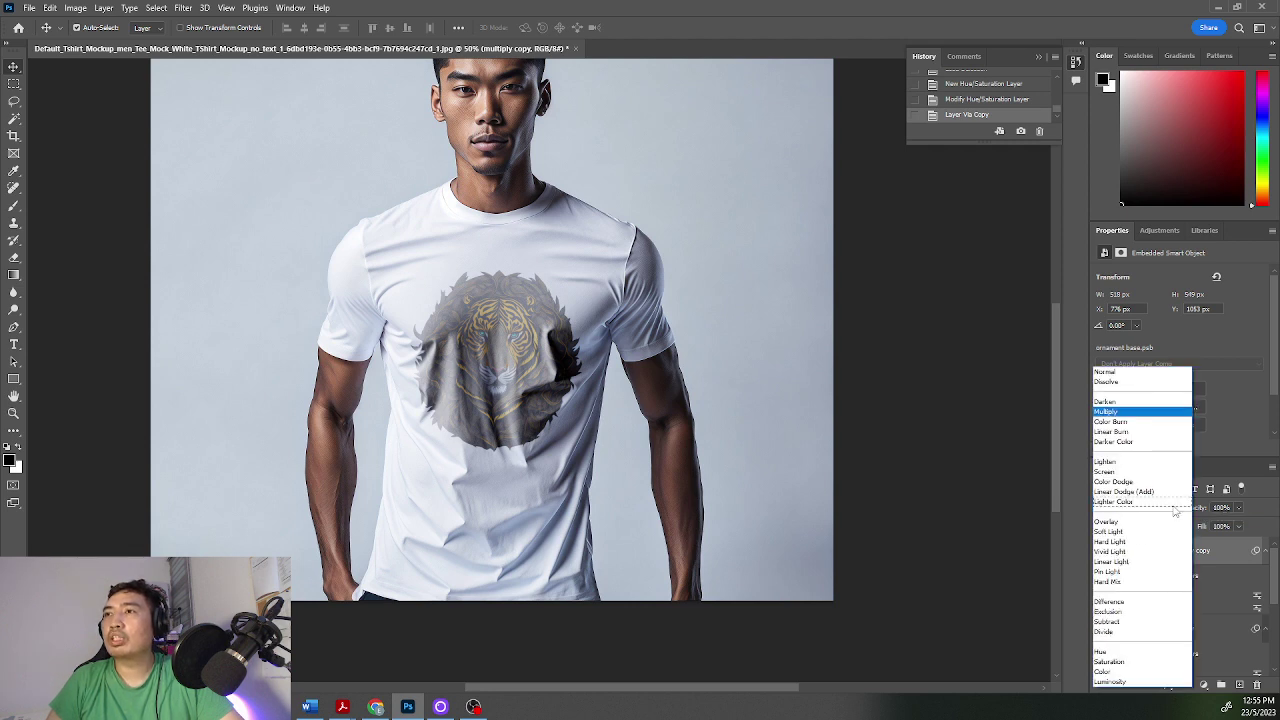
click(1150, 472)
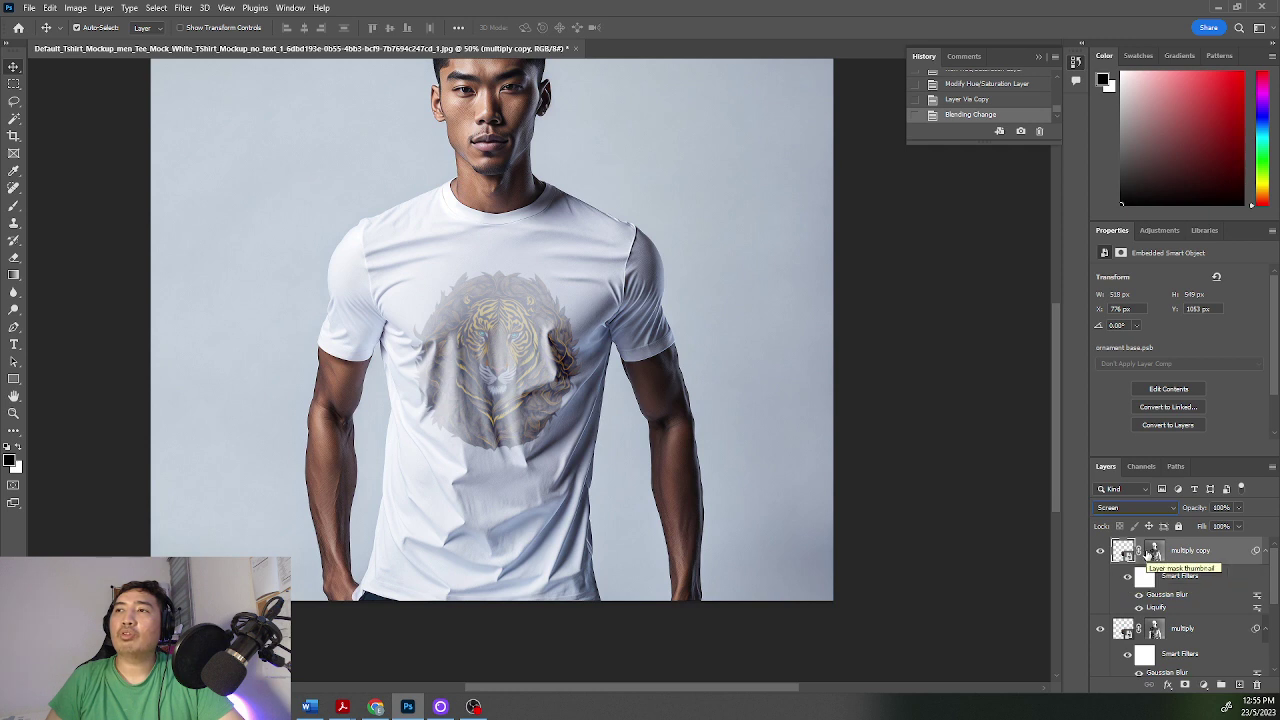
Step: Rename the duplicated Screen layer to 'screen'
double_click(1192, 550)
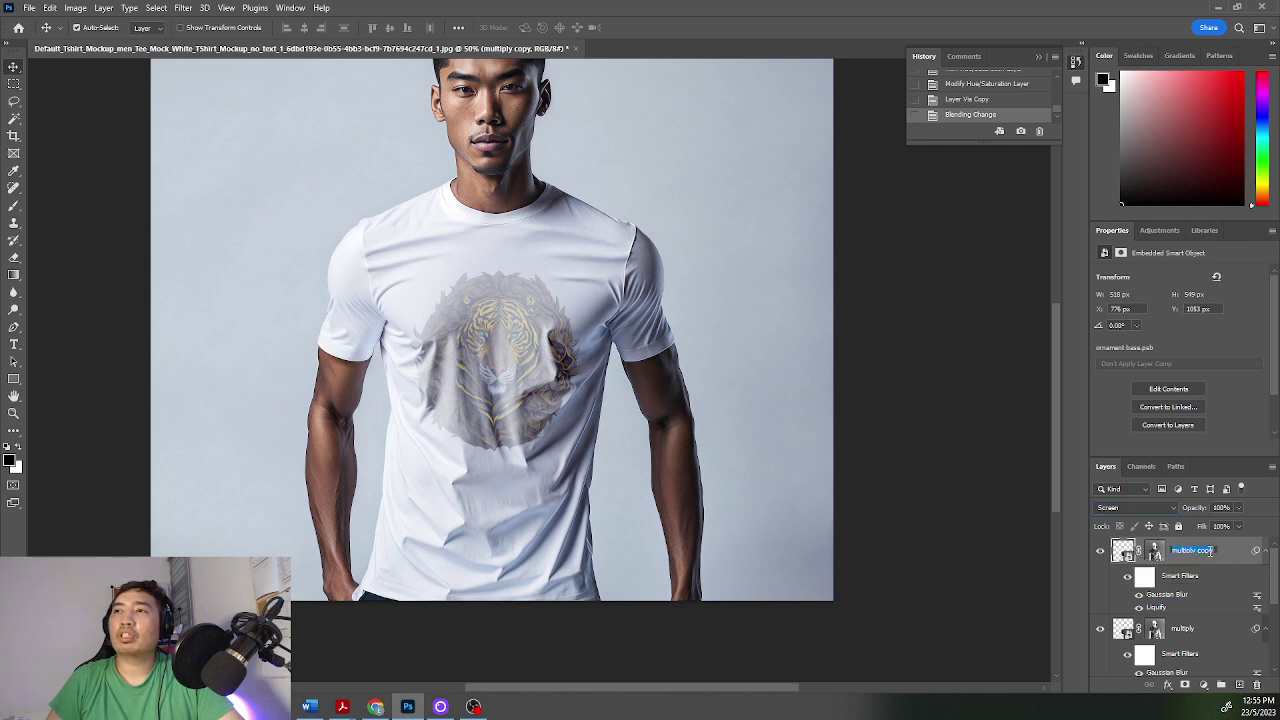
text(screen)
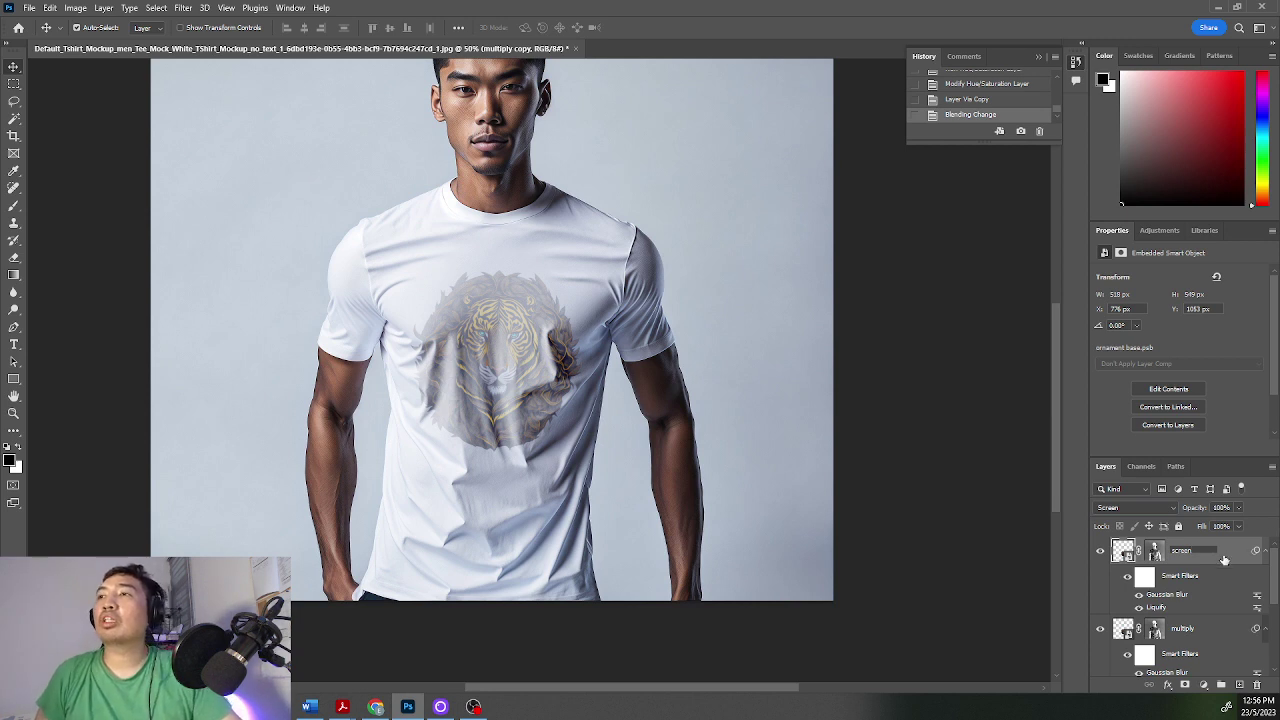
key(Return)
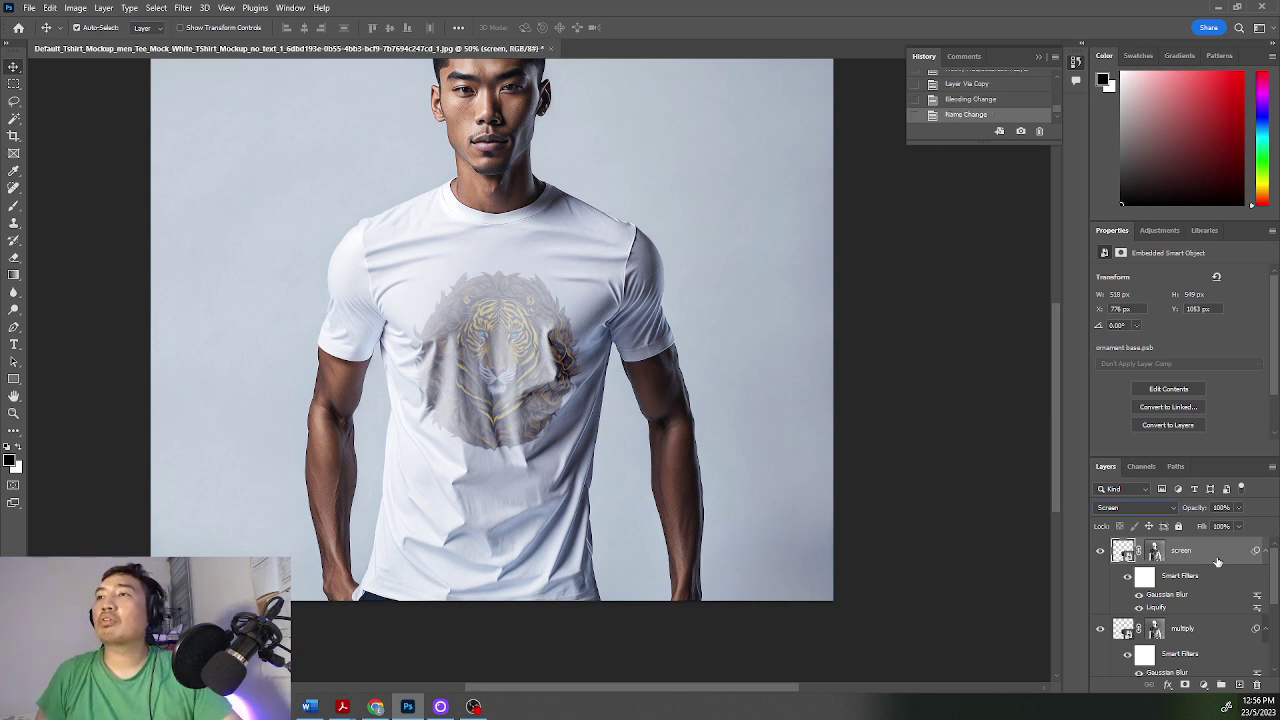
click(1157, 551)
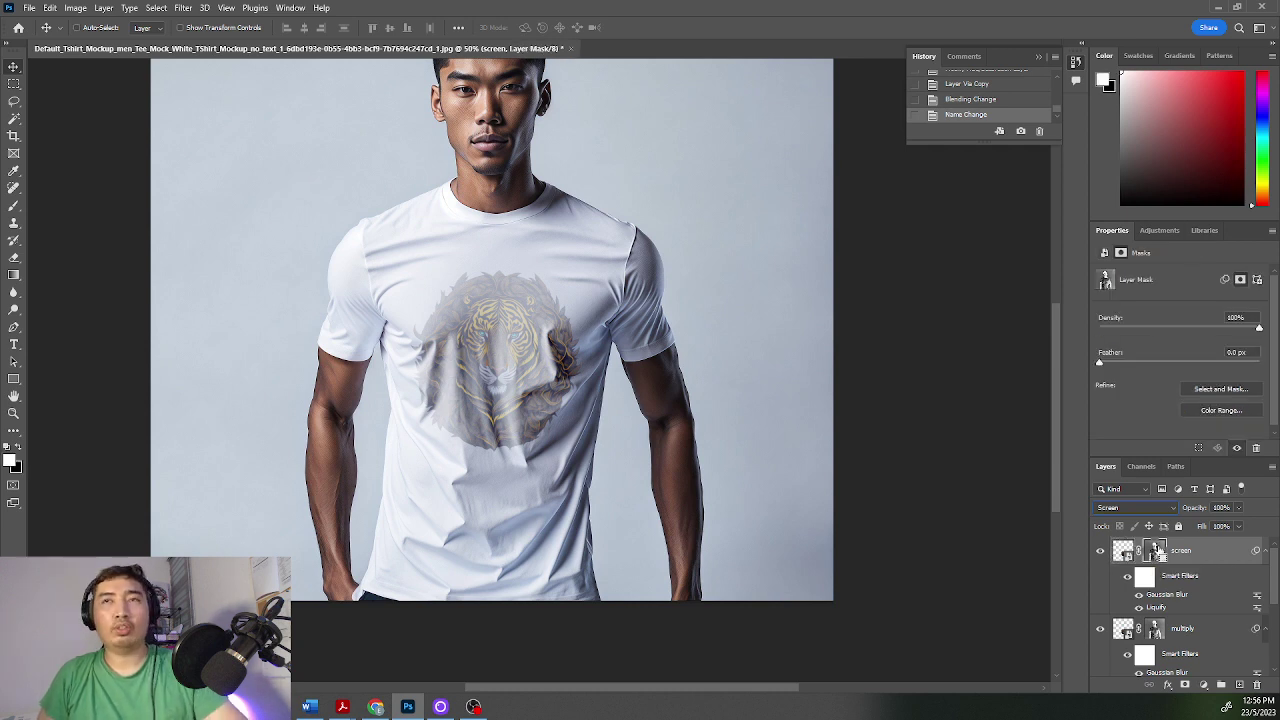
Step: Invert the screen layer's mask and enlarge the Layers panel to show every layer
key(ctrl+i)
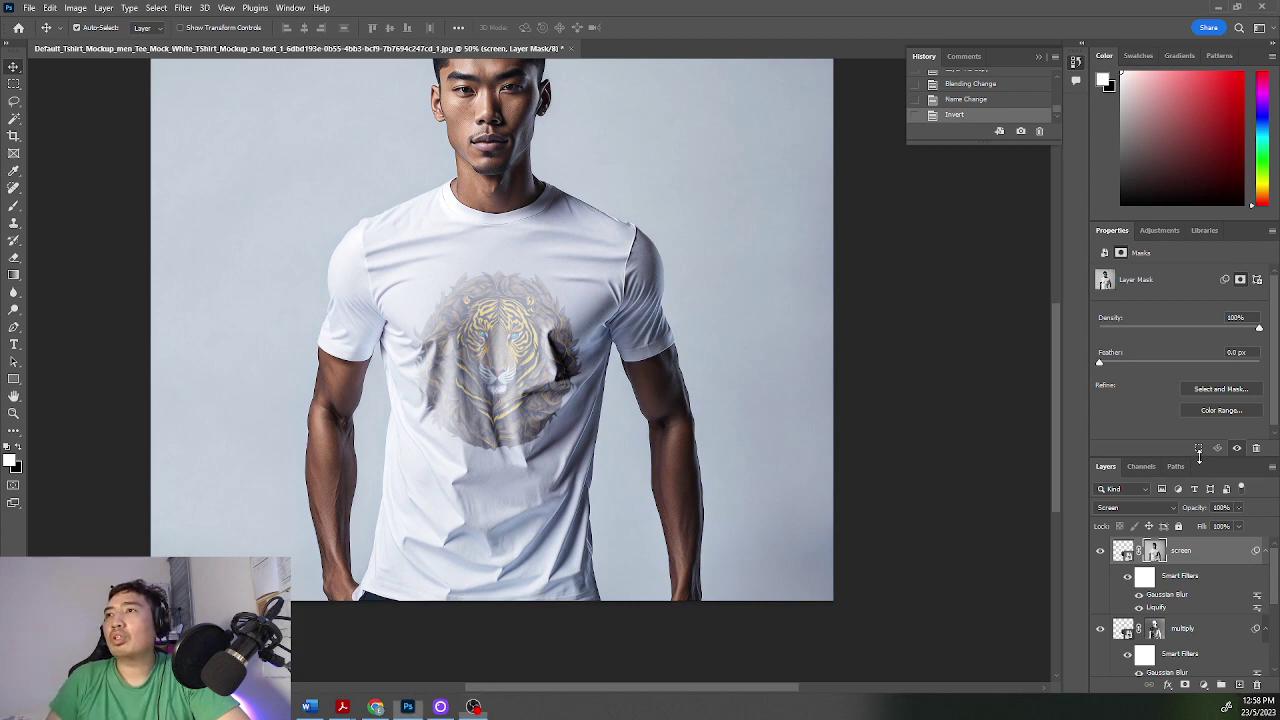
drag(1197, 457, 1196, 298)
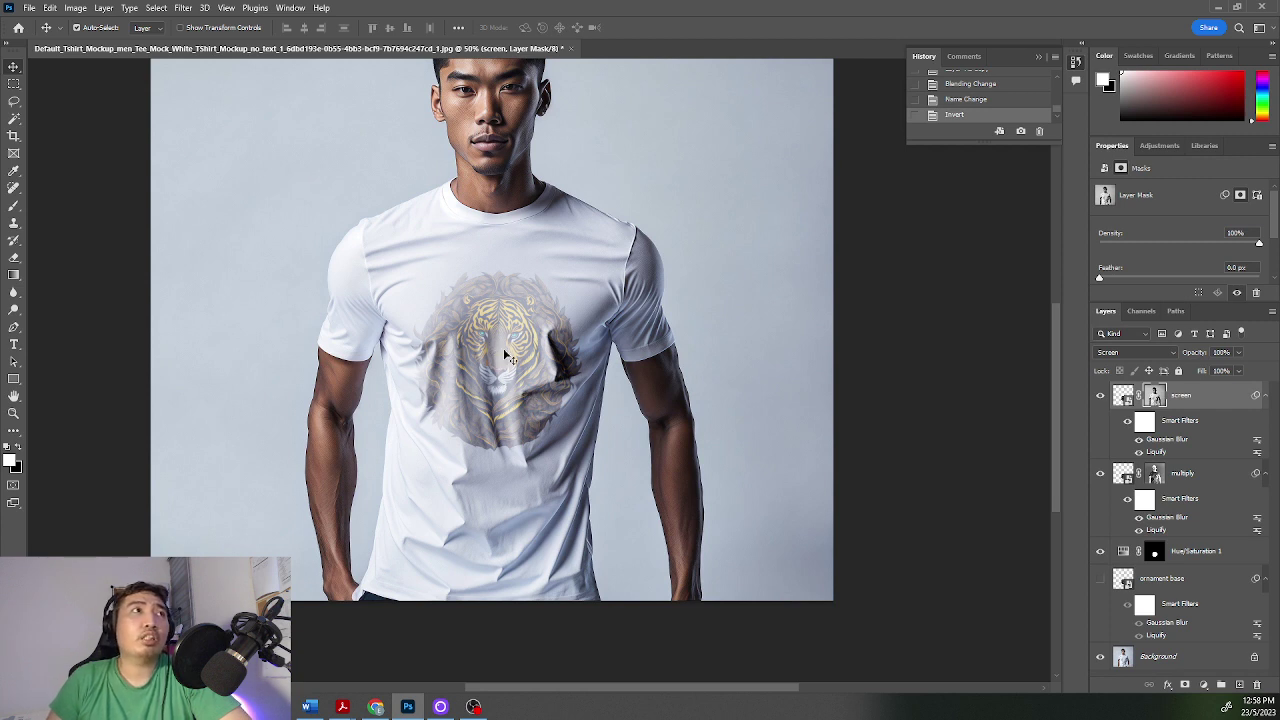
click(1207, 480)
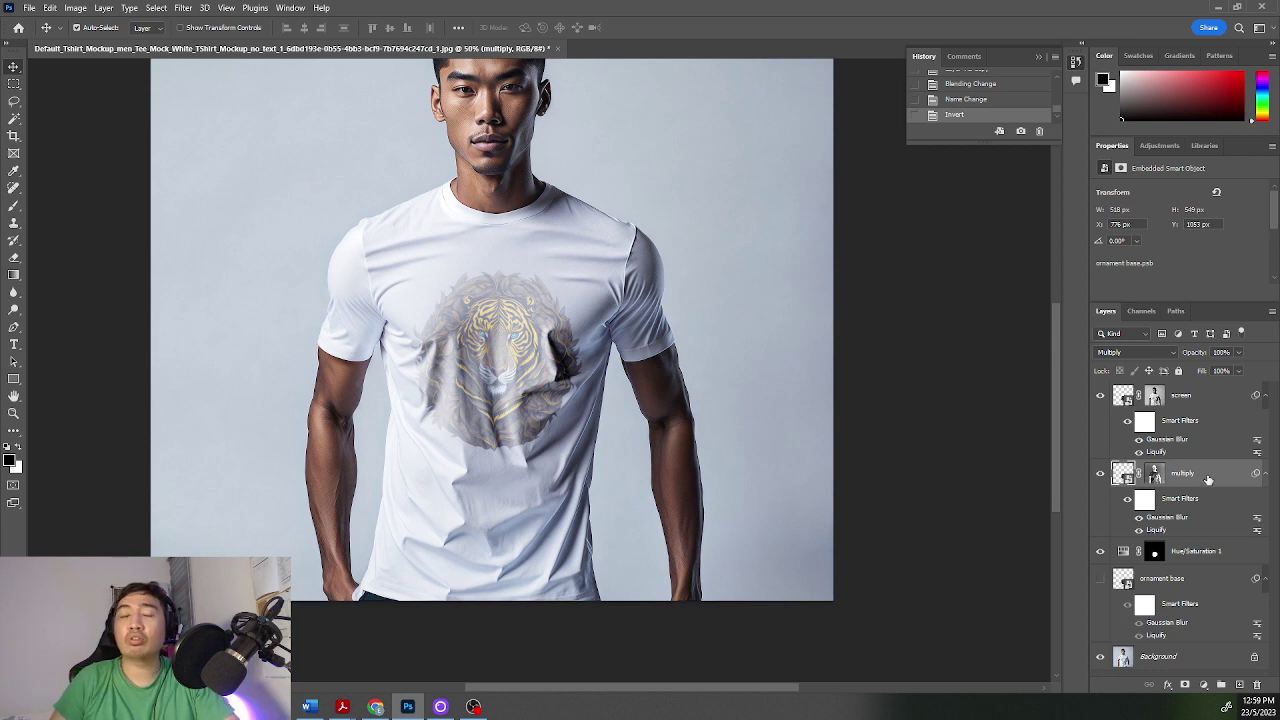
key(ctrl+j)
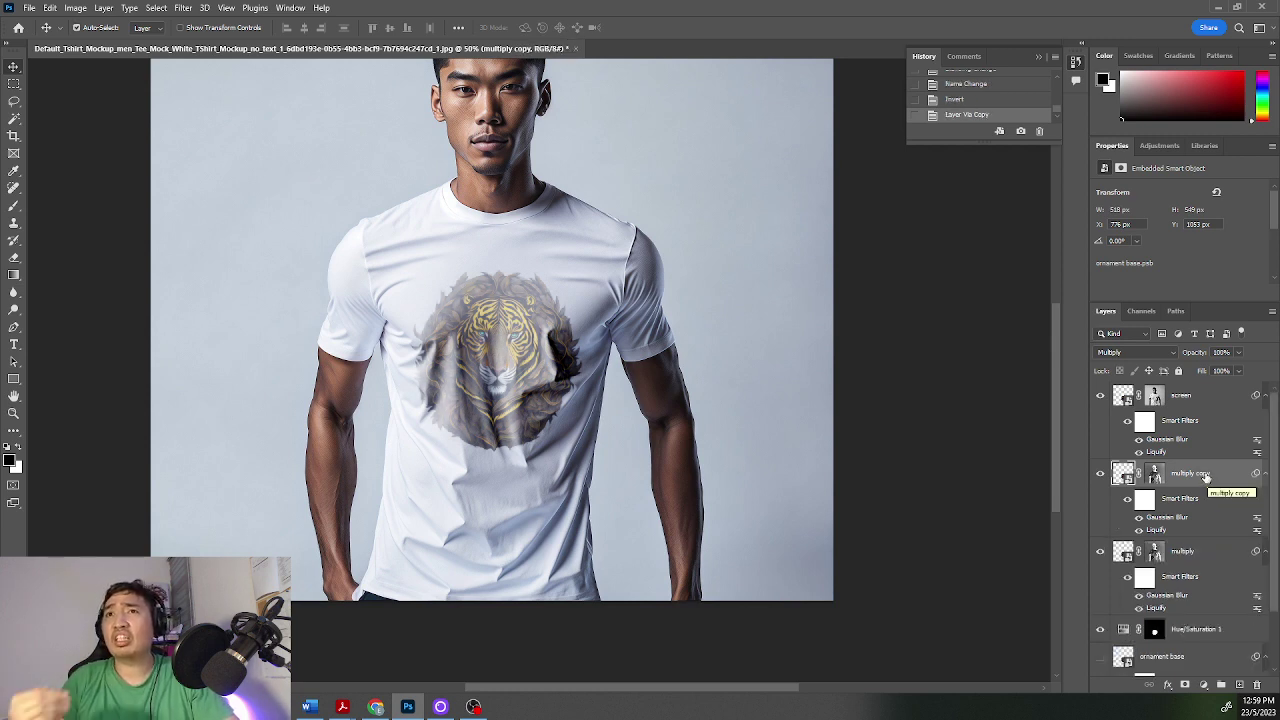
click(1200, 399)
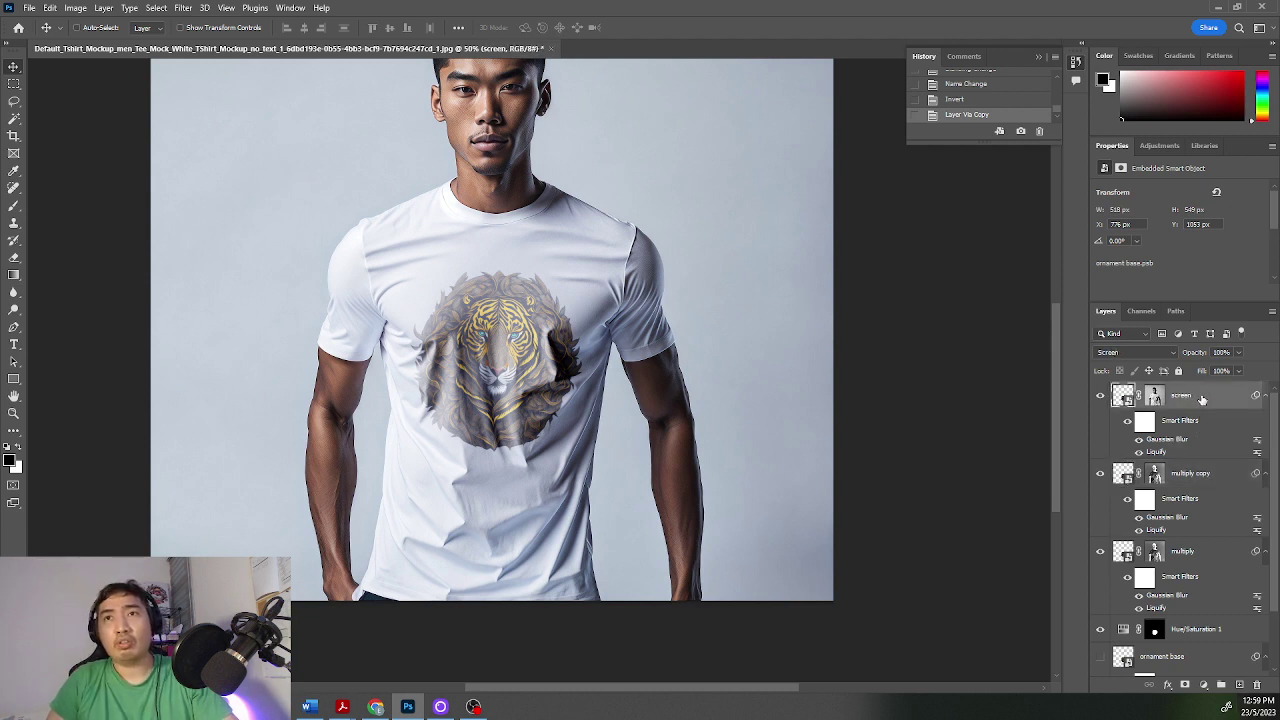
key(ctrl+j)
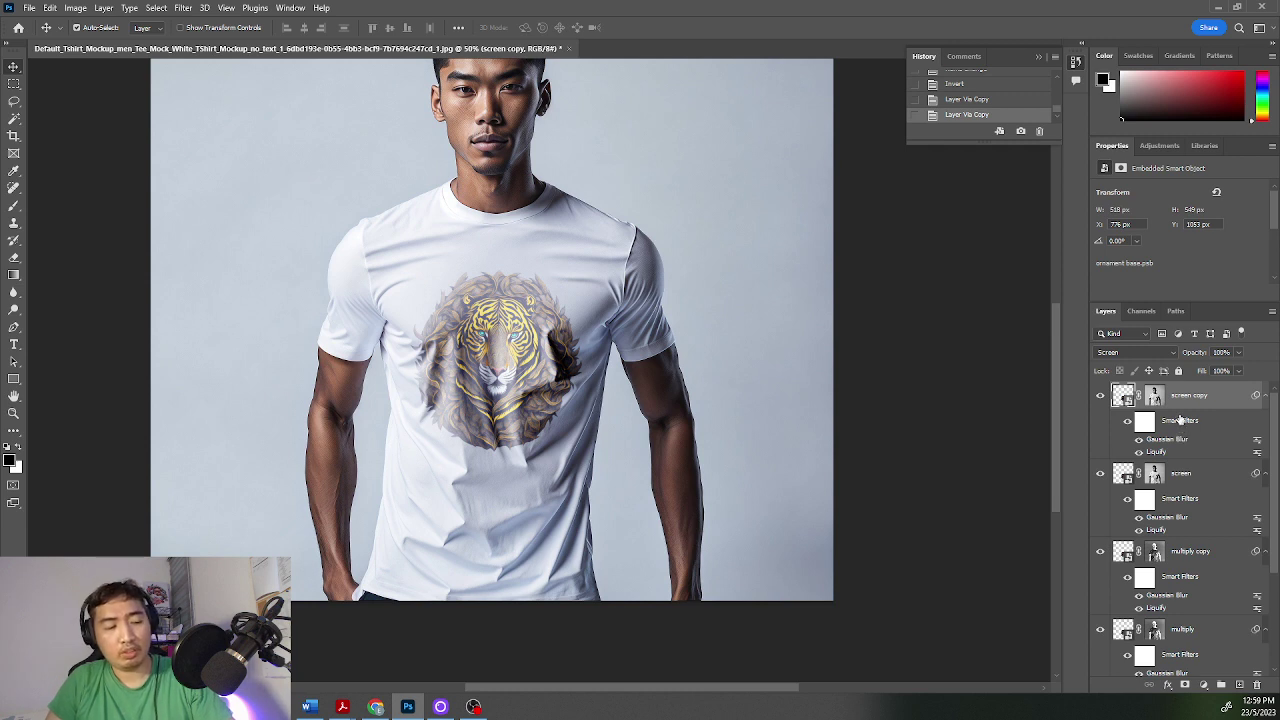
key(ctrl+z)
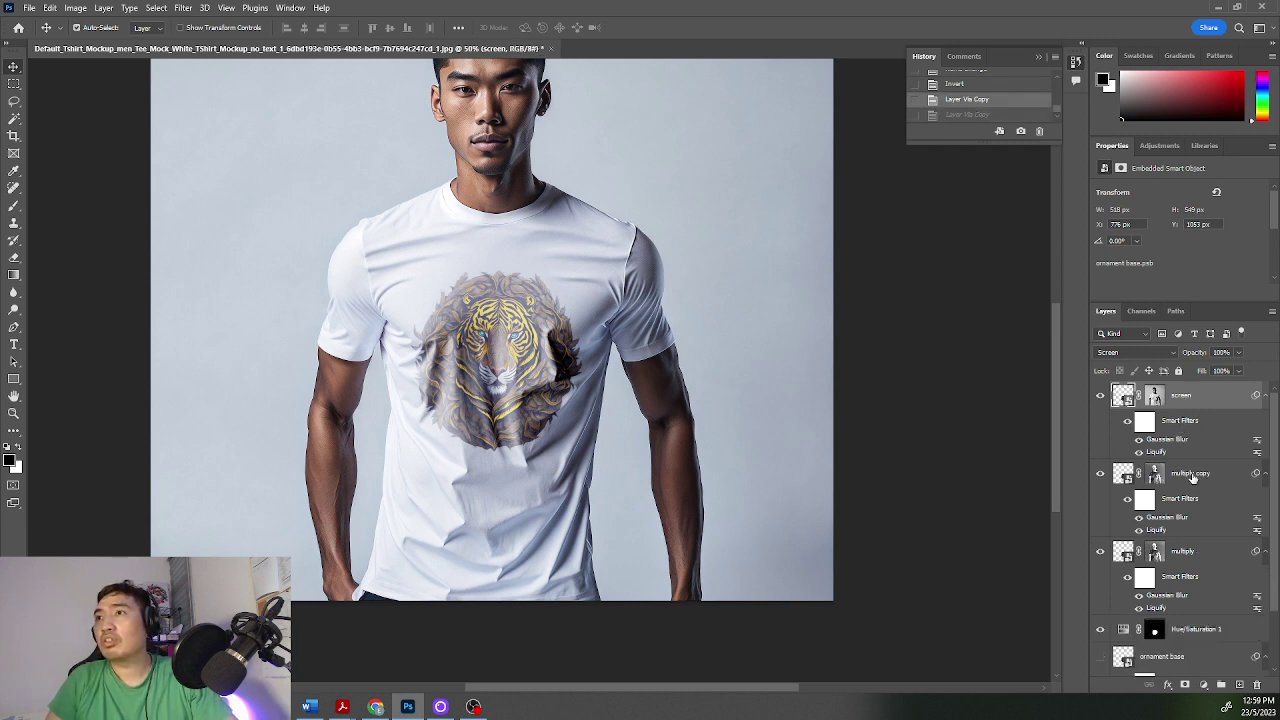
click(1192, 478)
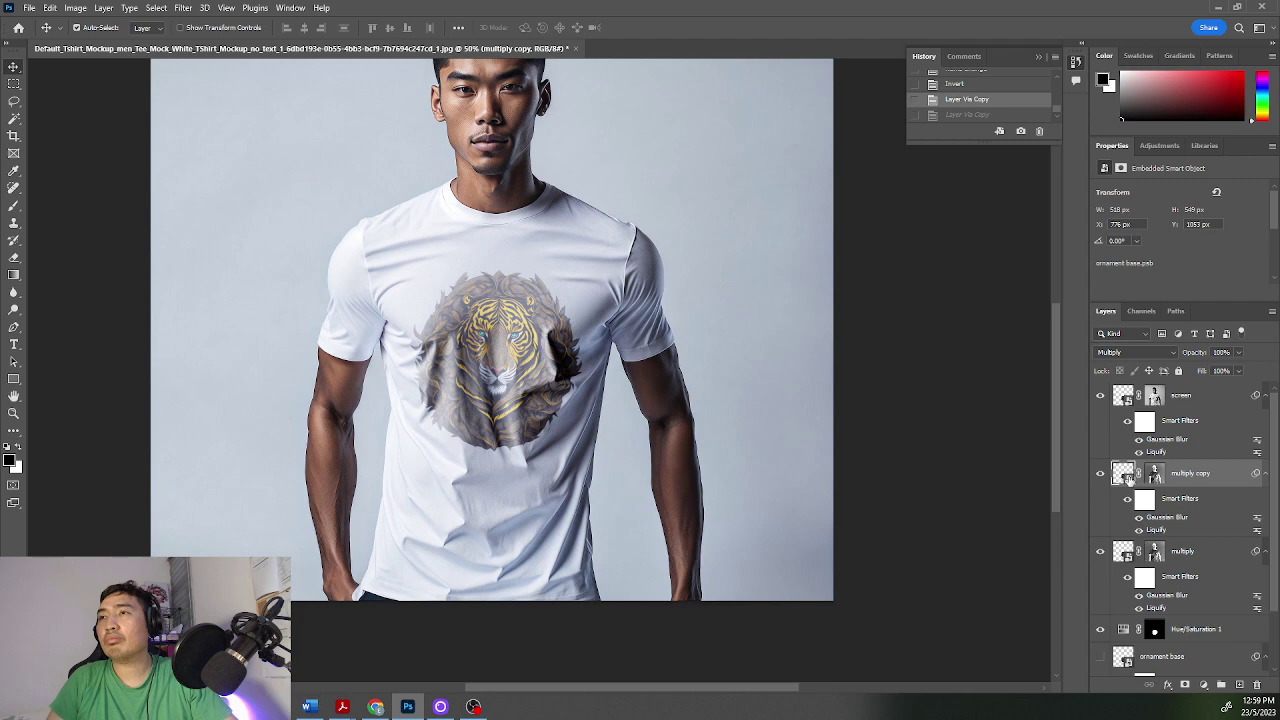
click(1156, 474)
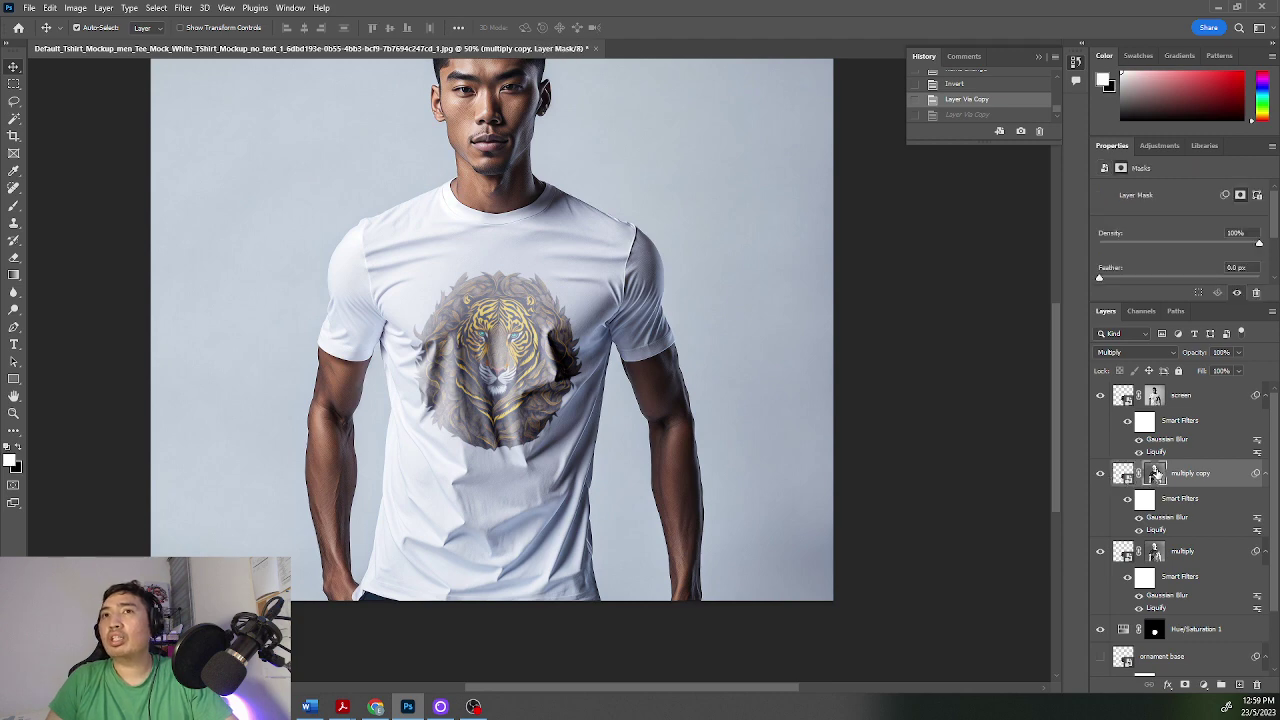
key(ctrl+m)
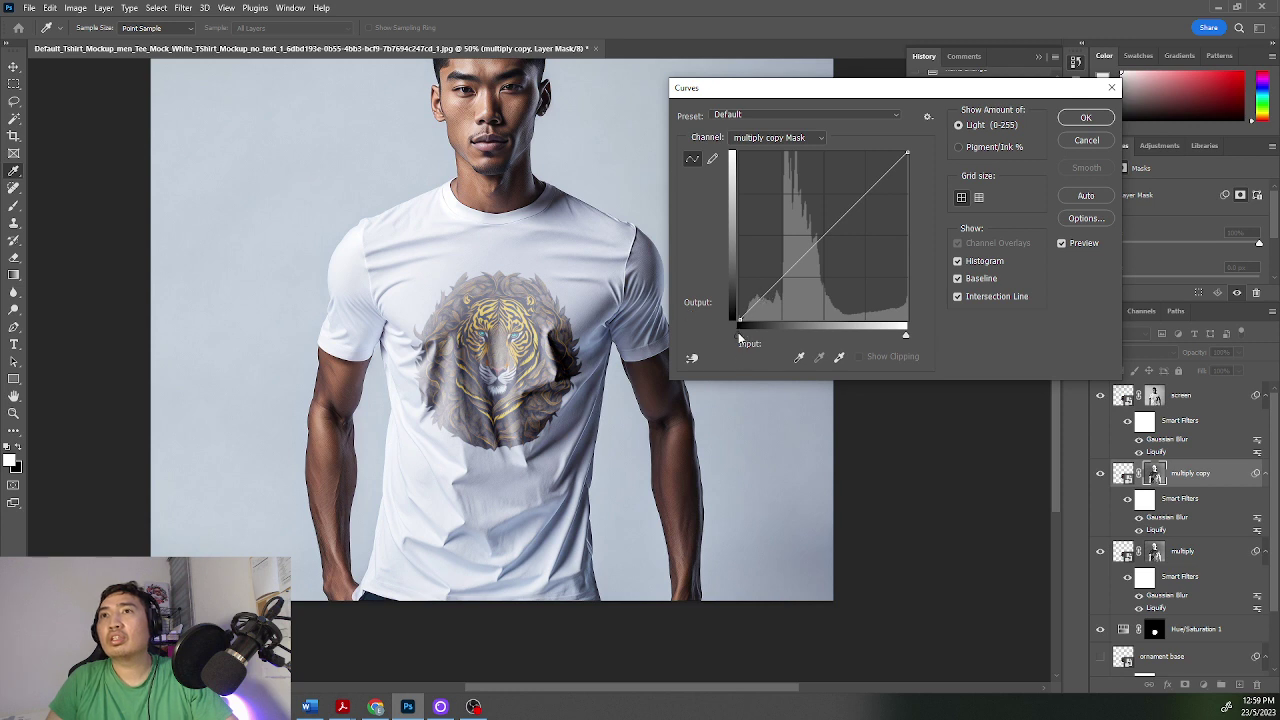
mouse_move(739, 338)
mouse_down()
mouse_move(752, 334)
mouse_move(729, 341)
mouse_up()
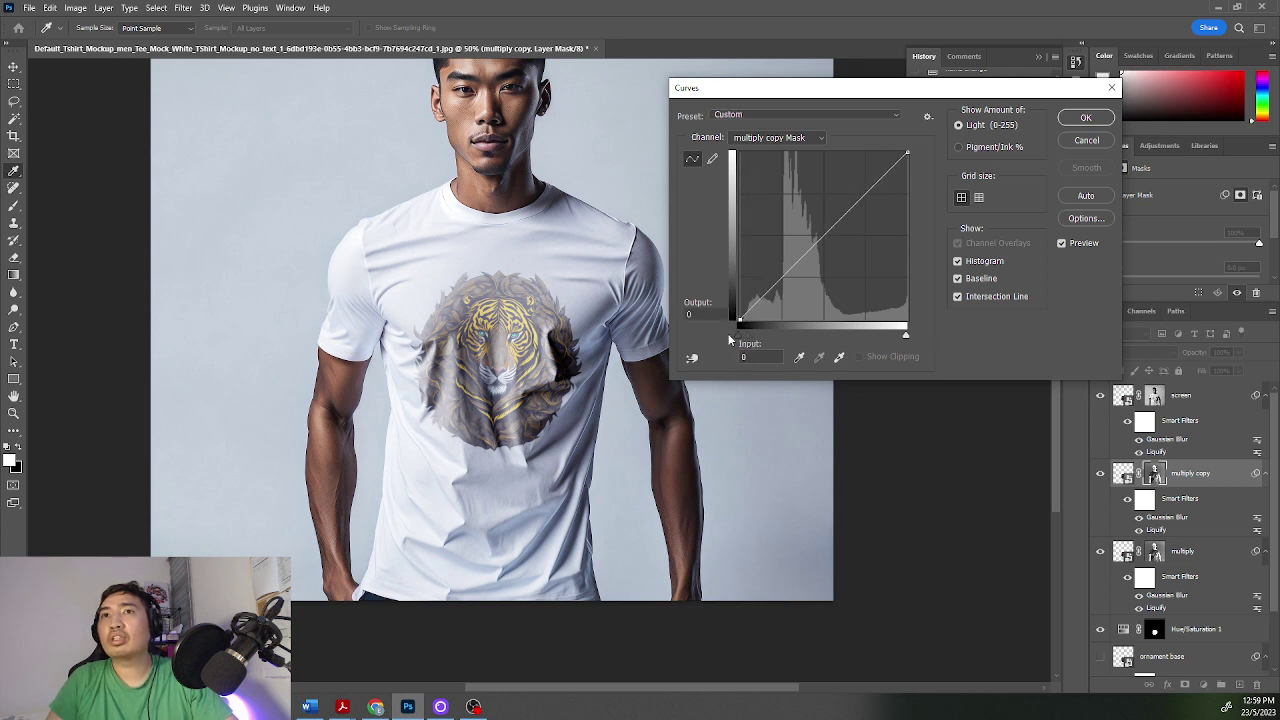
mouse_move(906, 336)
mouse_down()
mouse_move(895, 336)
mouse_move(923, 342)
mouse_up()
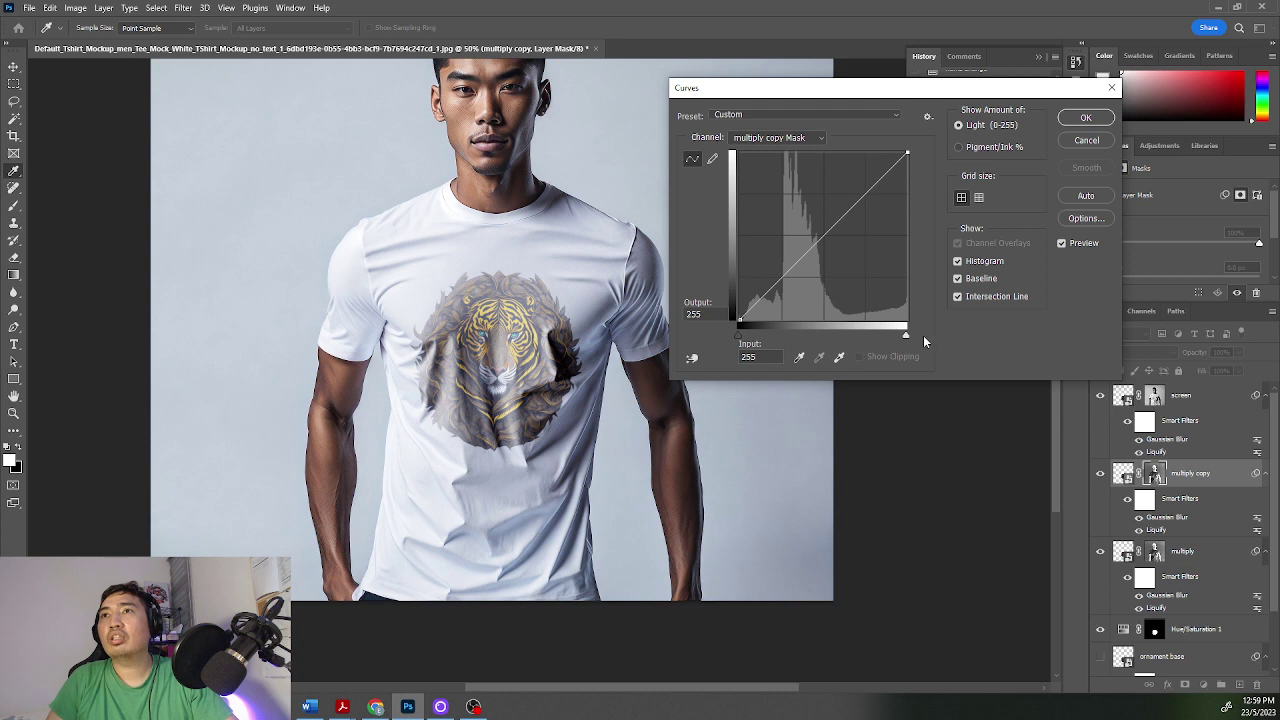
click(1085, 141)
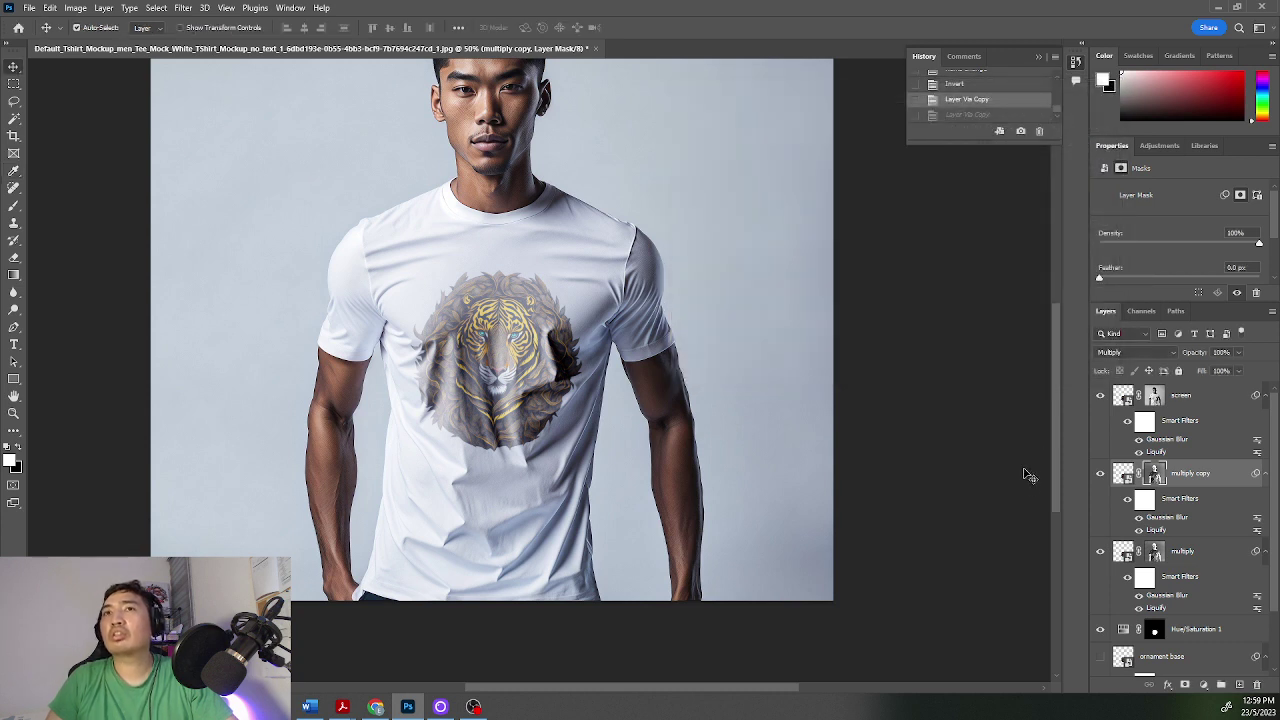
Step: Delete the multiply copy layer and duplicate the ornament base layer
right_click(1202, 478)
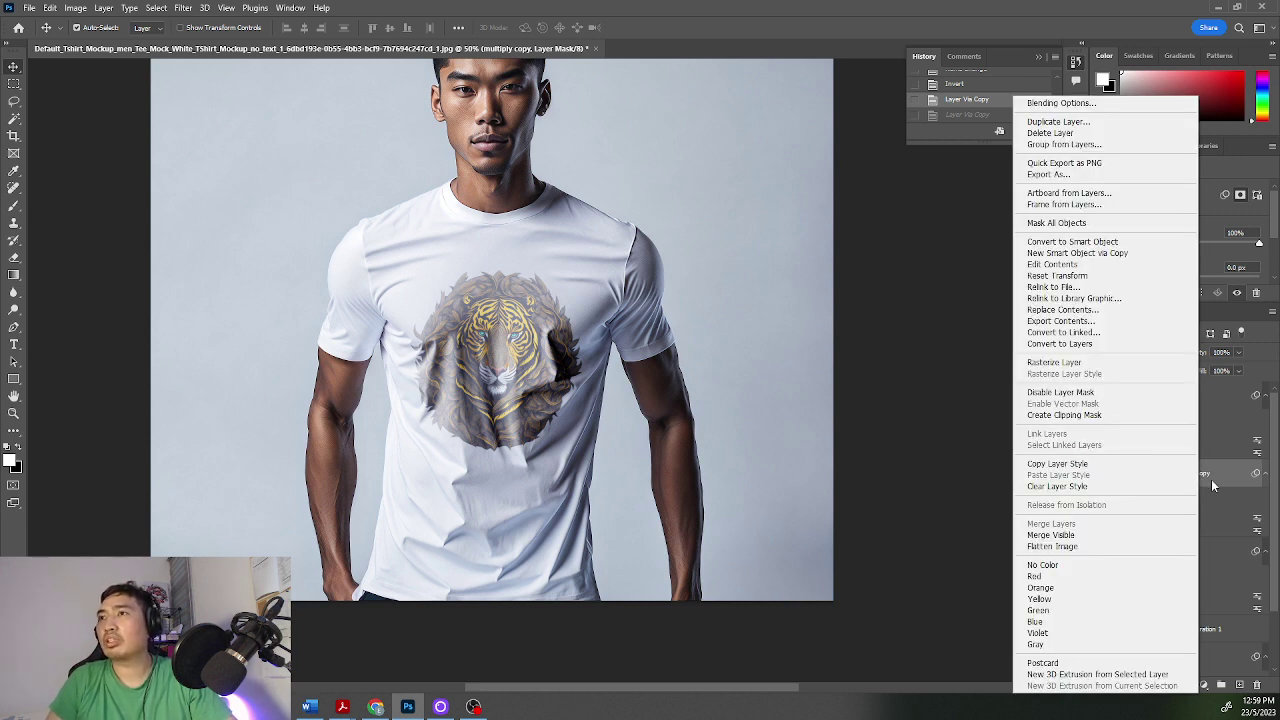
click(1211, 479)
drag(1211, 479, 1258, 688)
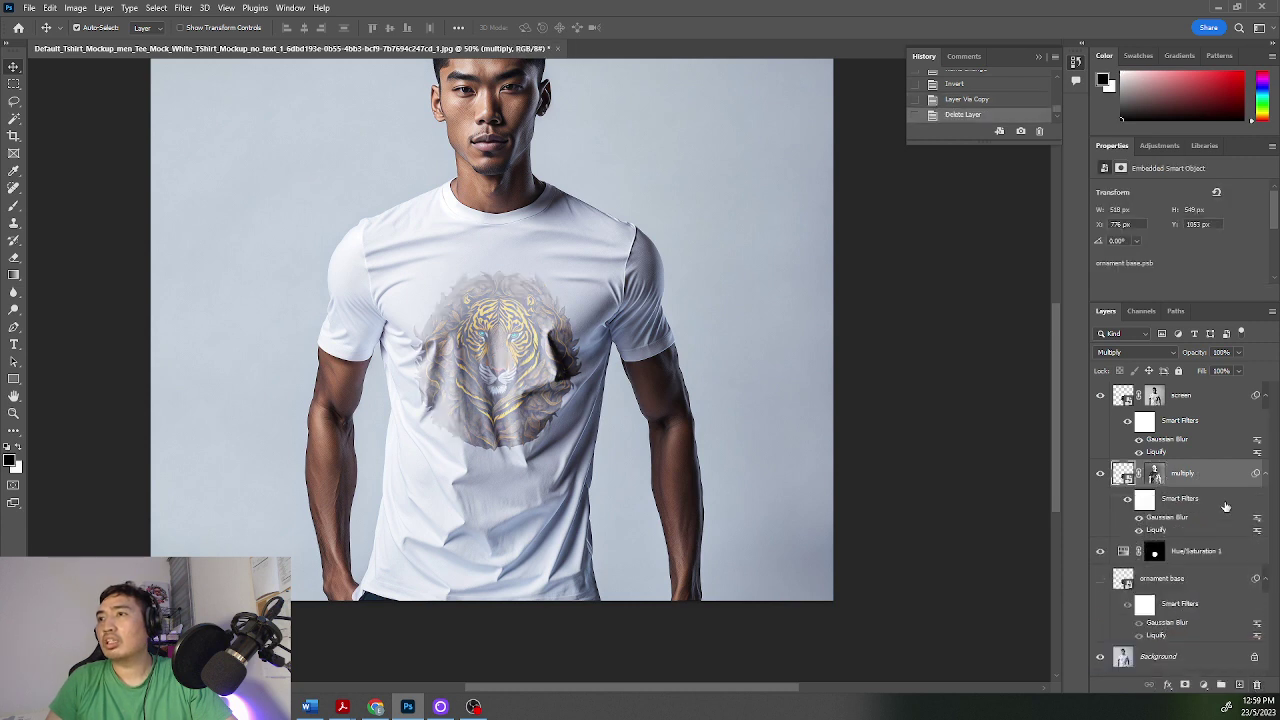
click(1180, 579)
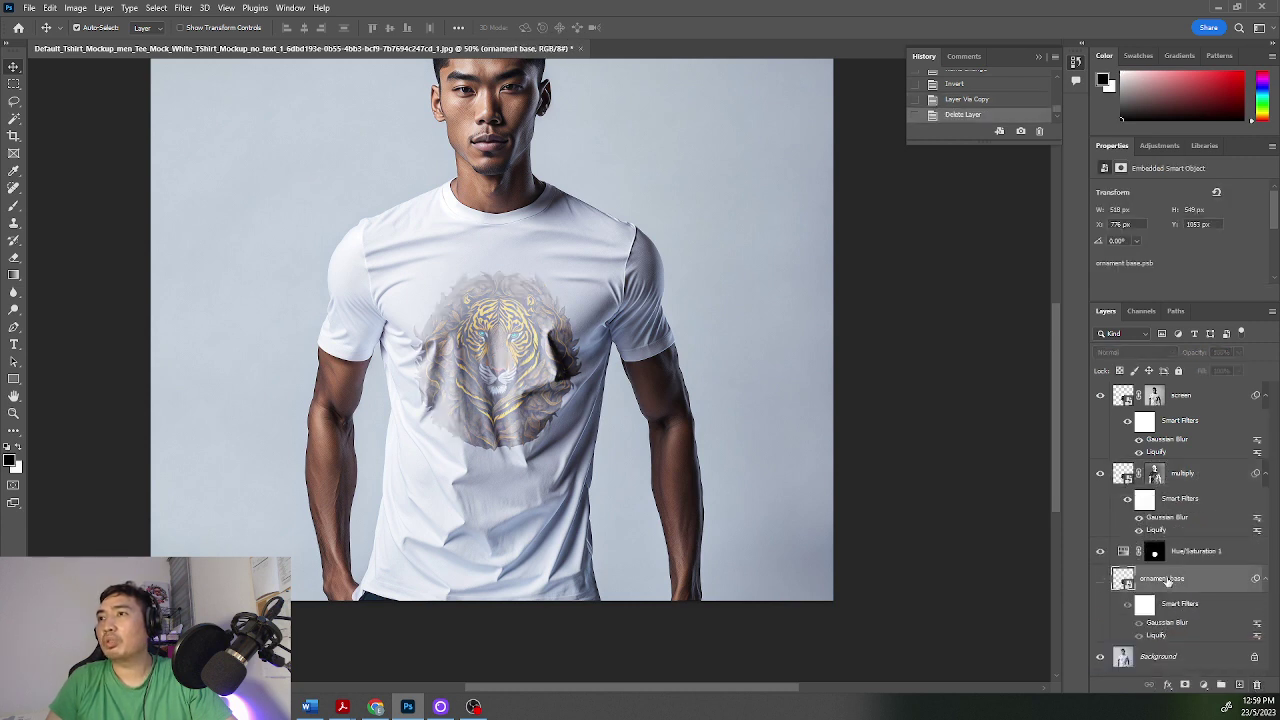
drag(1175, 583, 1240, 684)
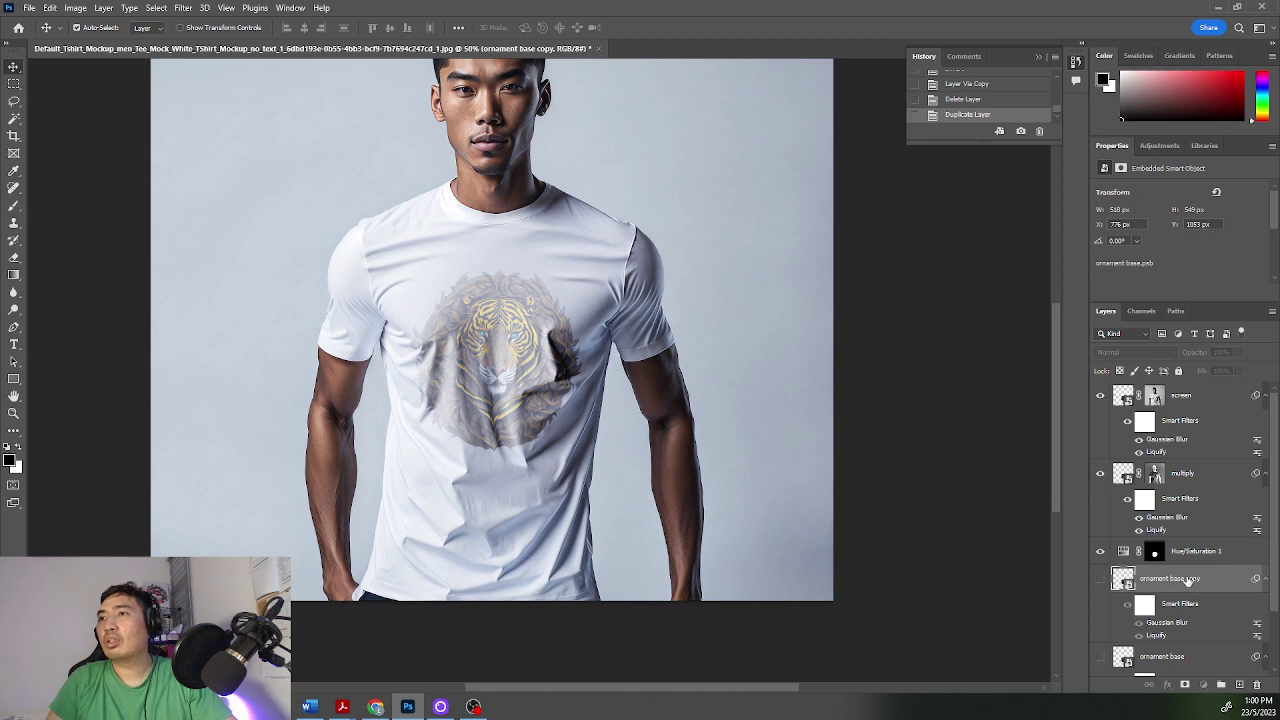
Step: Move ornament base copy above Hue/Saturation 1, make it visible, and set its opacity to 72%
drag(1187, 581, 1183, 545)
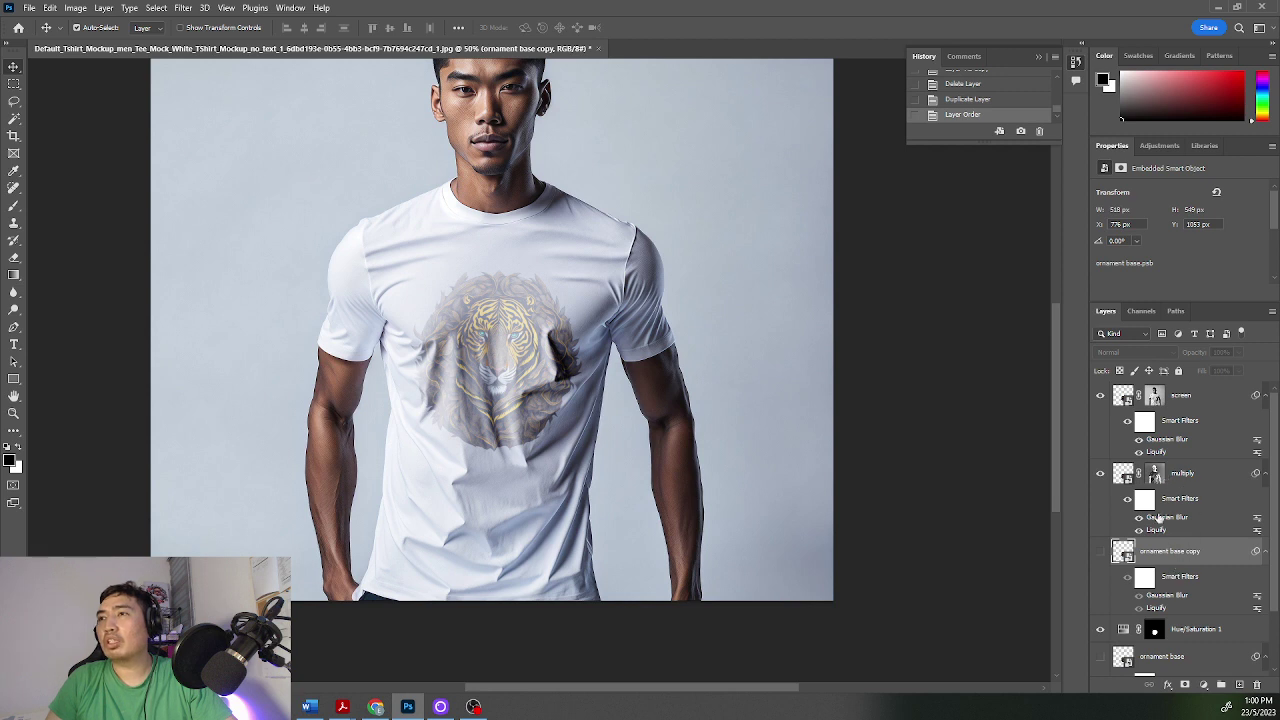
click(1101, 553)
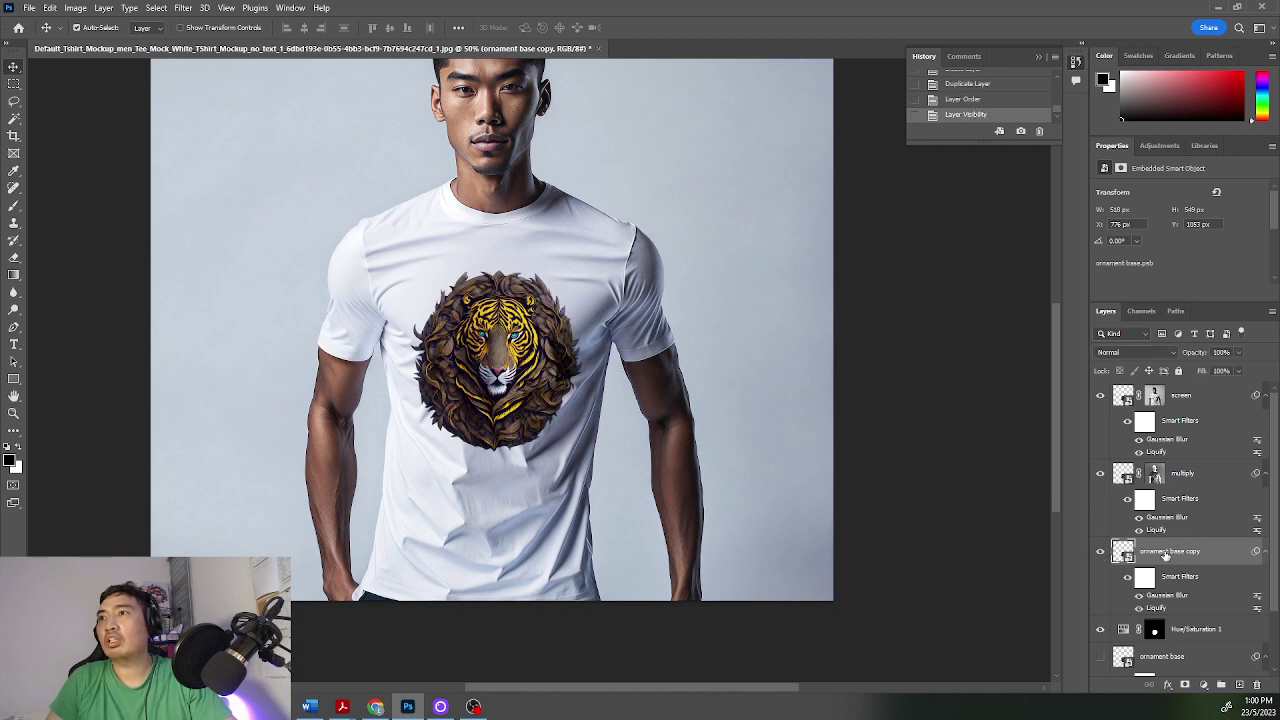
click(1239, 353)
mouse_move(1239, 367)
mouse_down()
mouse_move(1197, 367)
mouse_move(1216, 371)
mouse_up()
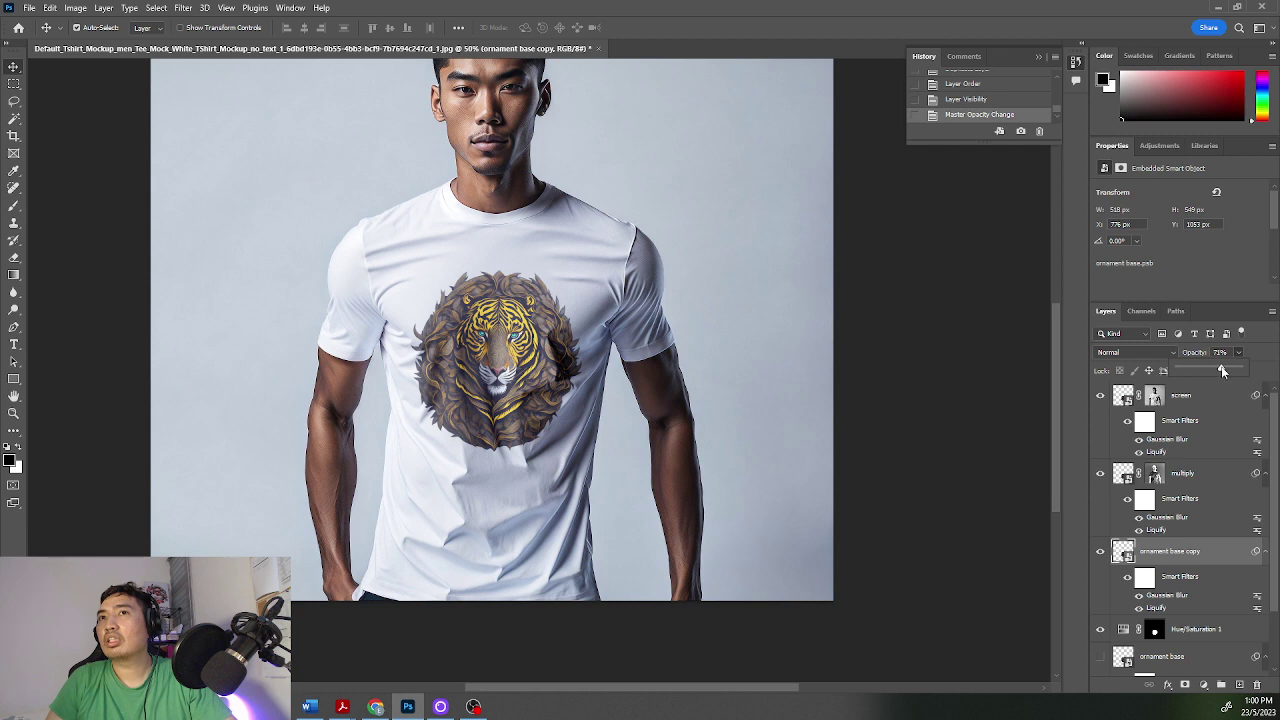
drag(1222, 371, 1221, 371)
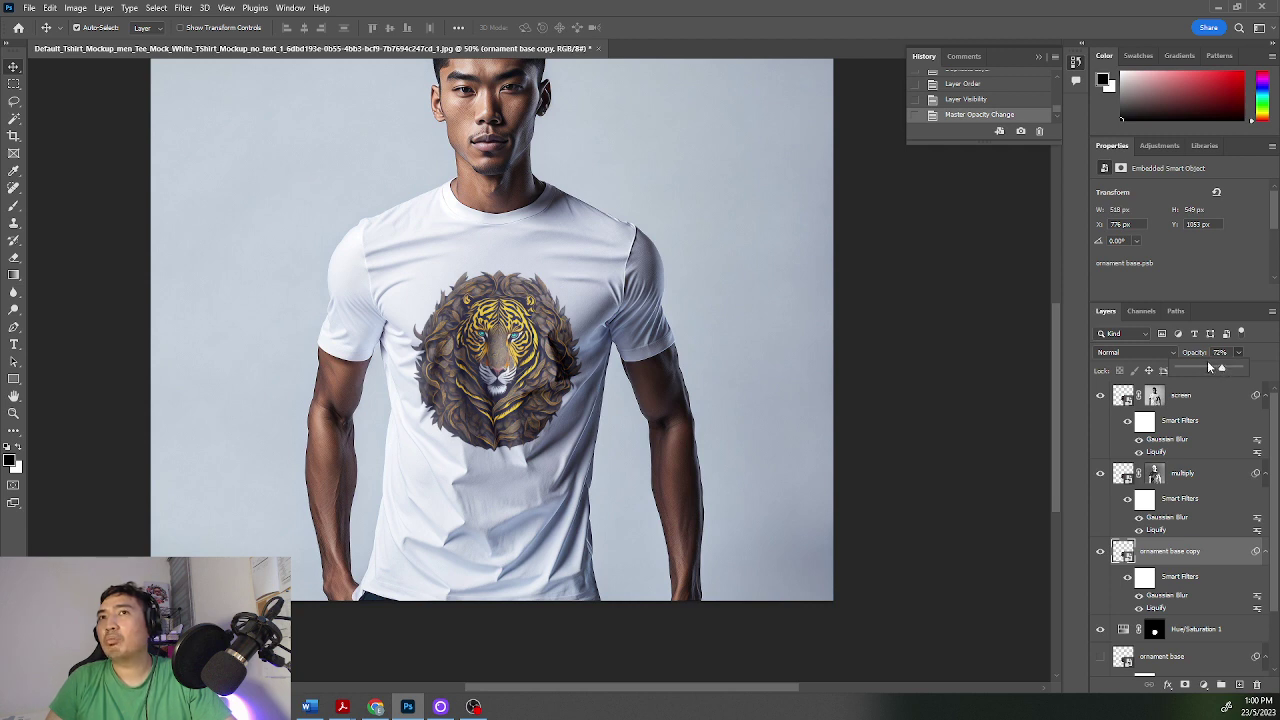
key(Return)
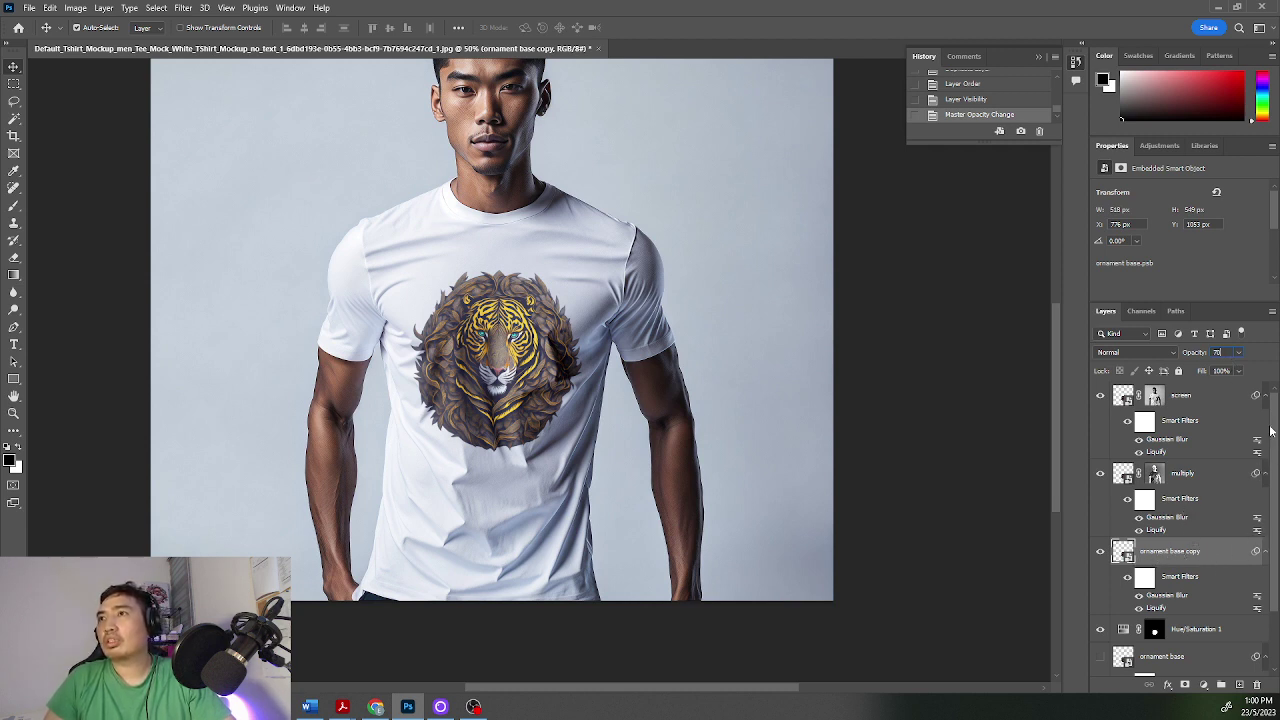
click(1204, 481)
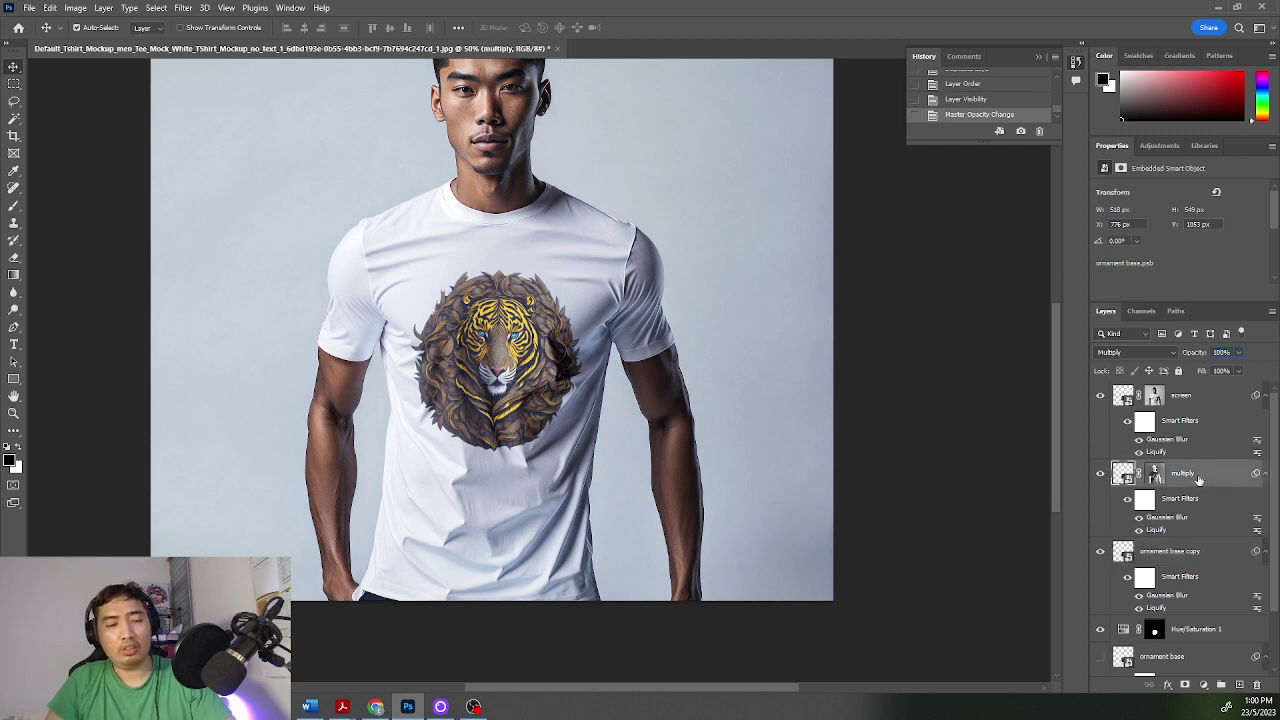
Step: Duplicate both the multiply and screen layers to create multiply copy and screen copy
key(ctrl+j)
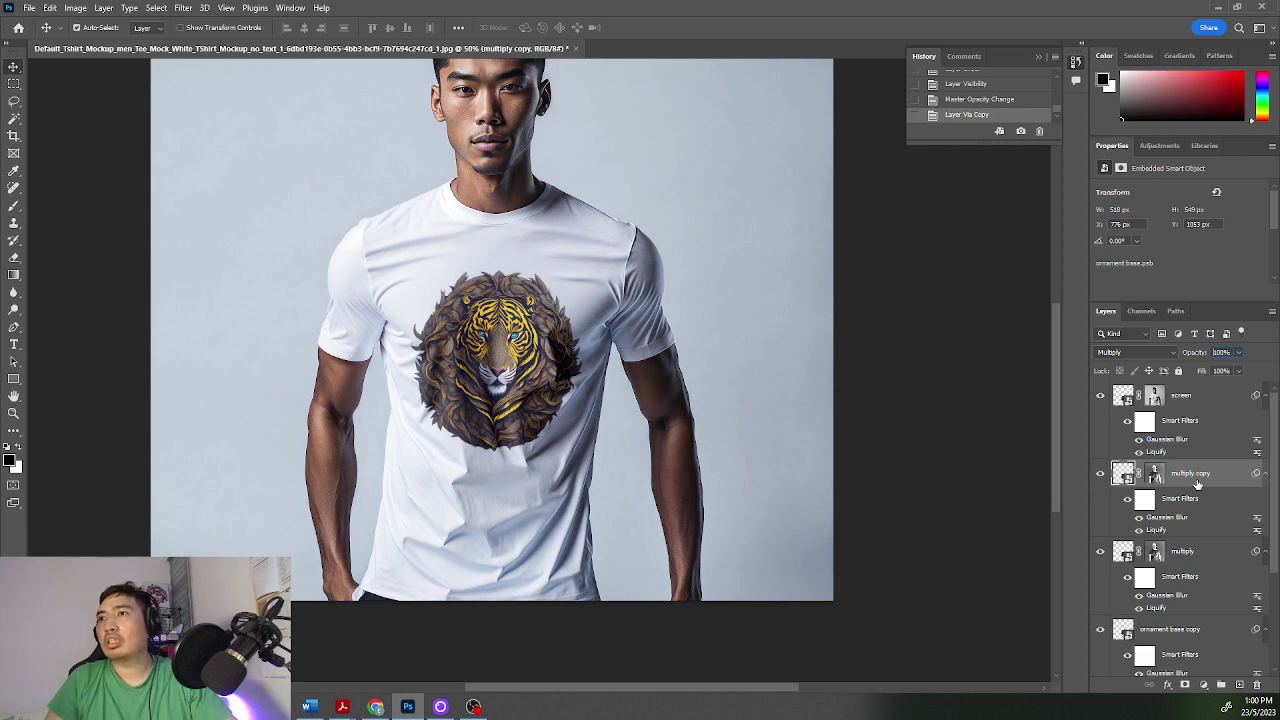
click(1101, 476)
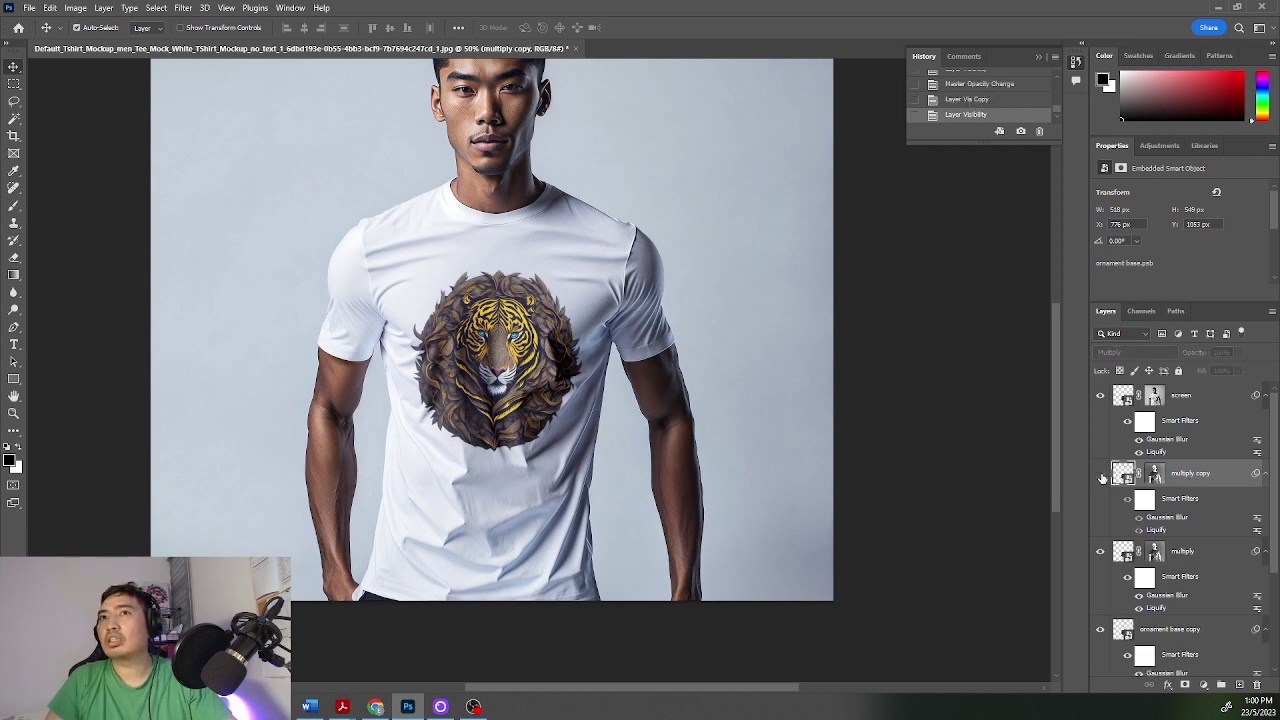
click(1101, 476)
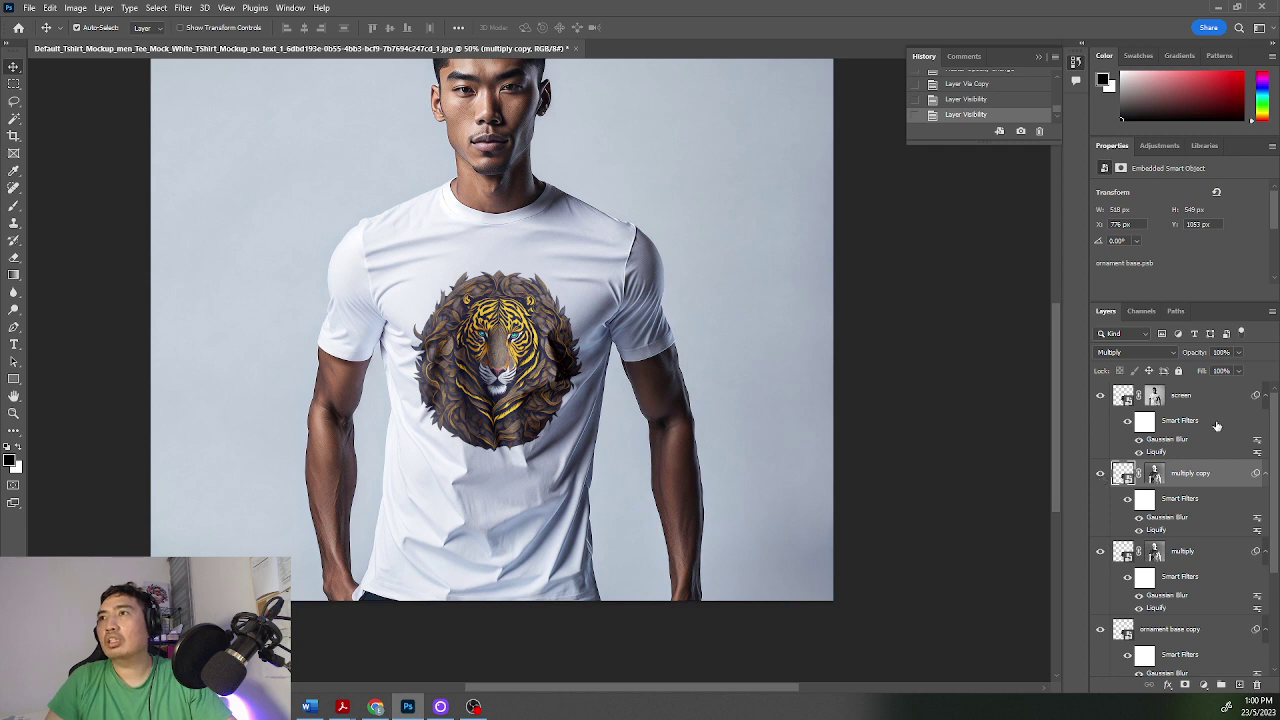
click(1204, 399)
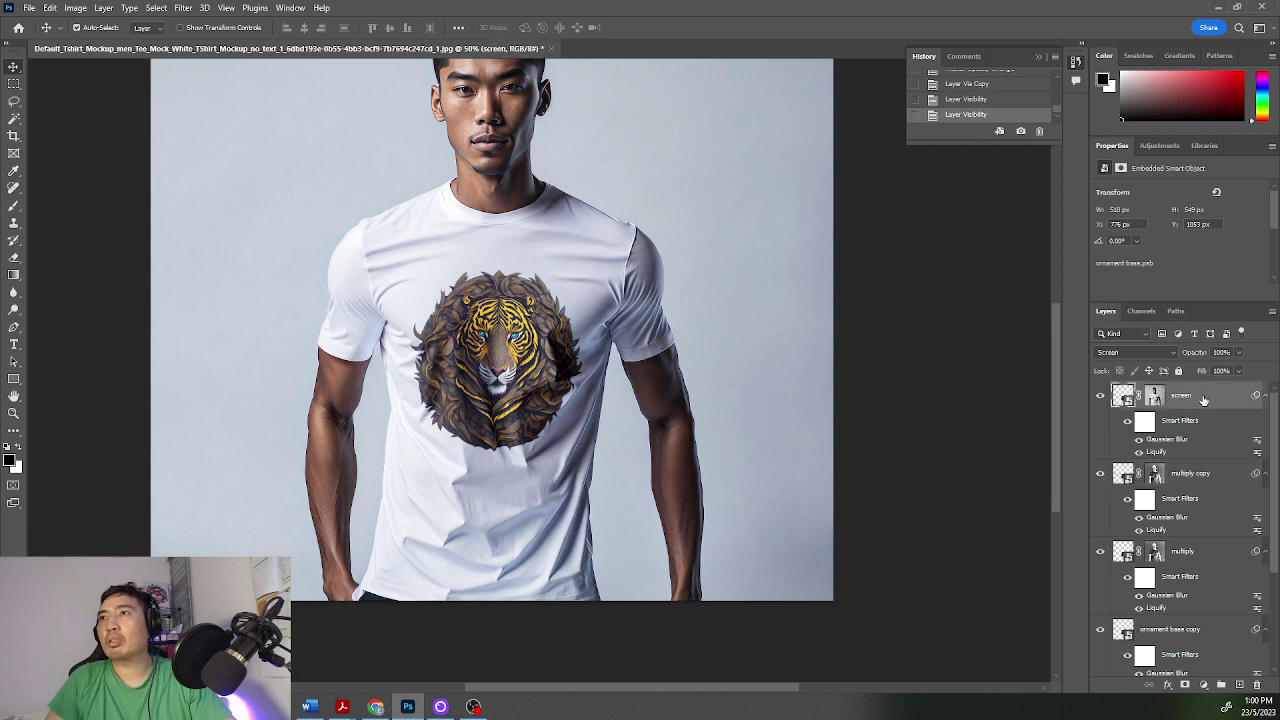
key(ctrl+j)
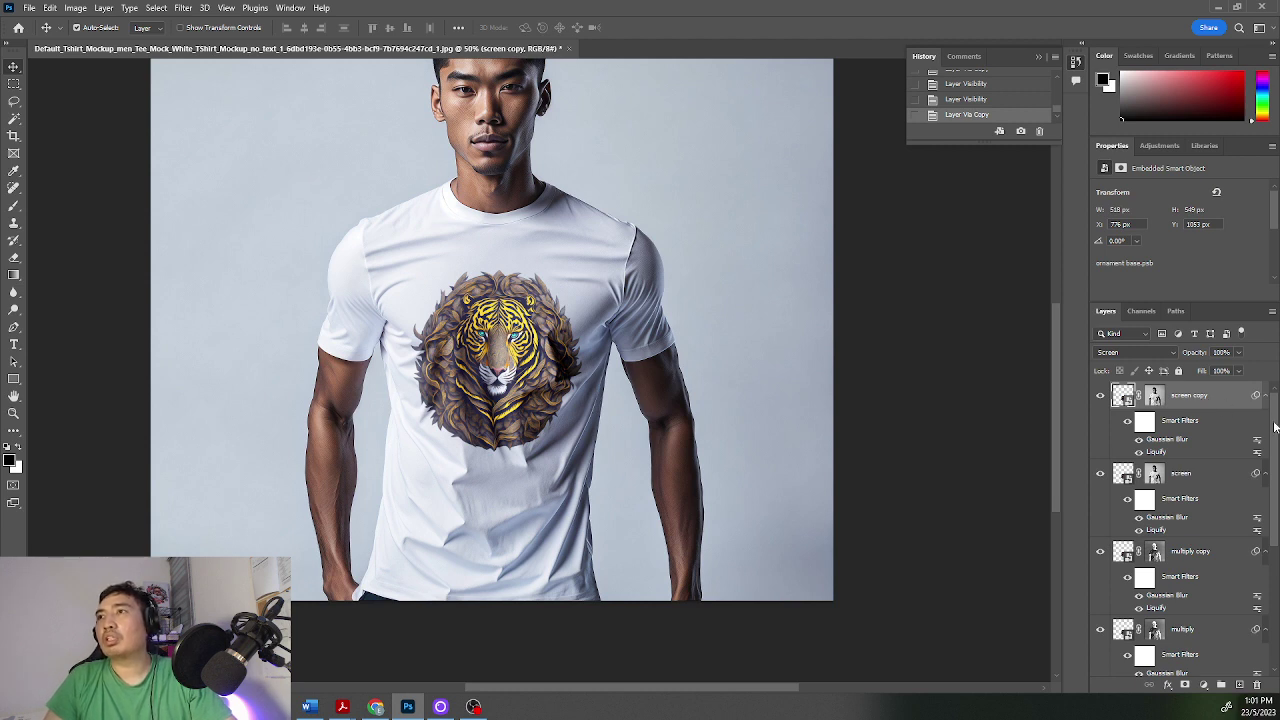
drag(1274, 427, 1267, 417)
click(1154, 396)
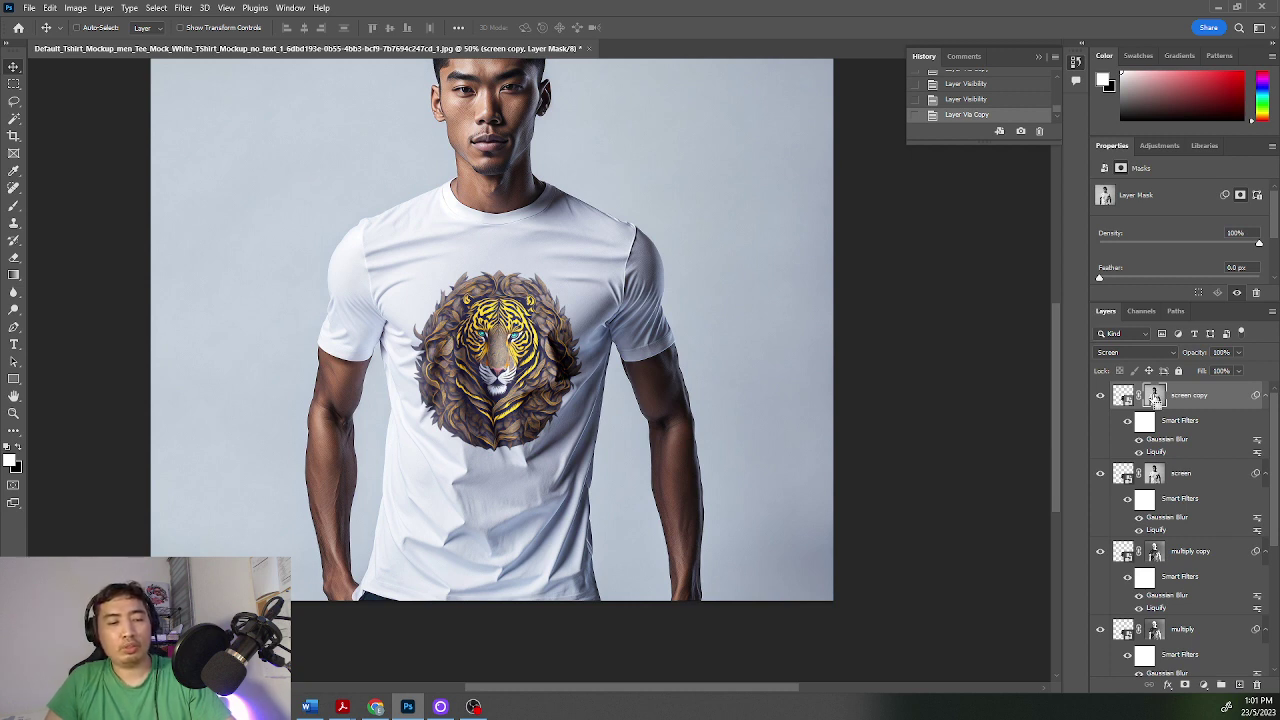
Step: Try raising the black point in Curves on the screen copy mask, then cancel the change
key(ctrl+m)
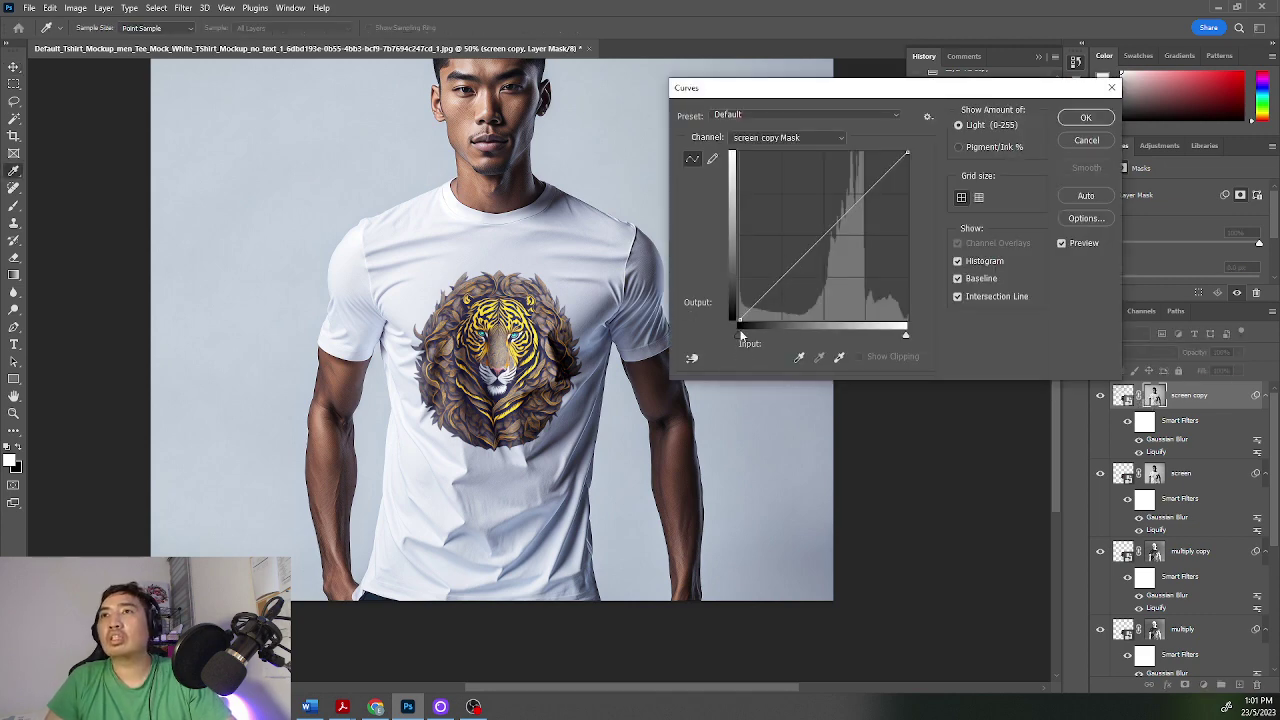
drag(741, 334, 768, 347)
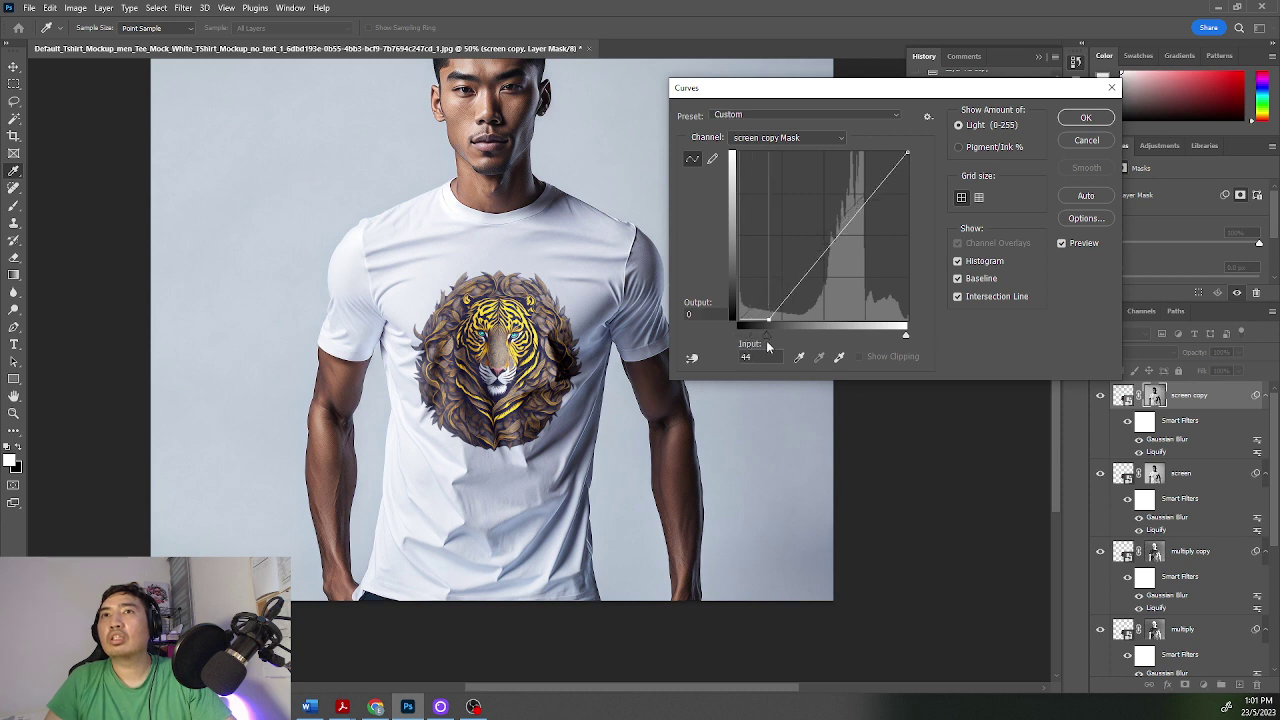
drag(906, 335, 930, 345)
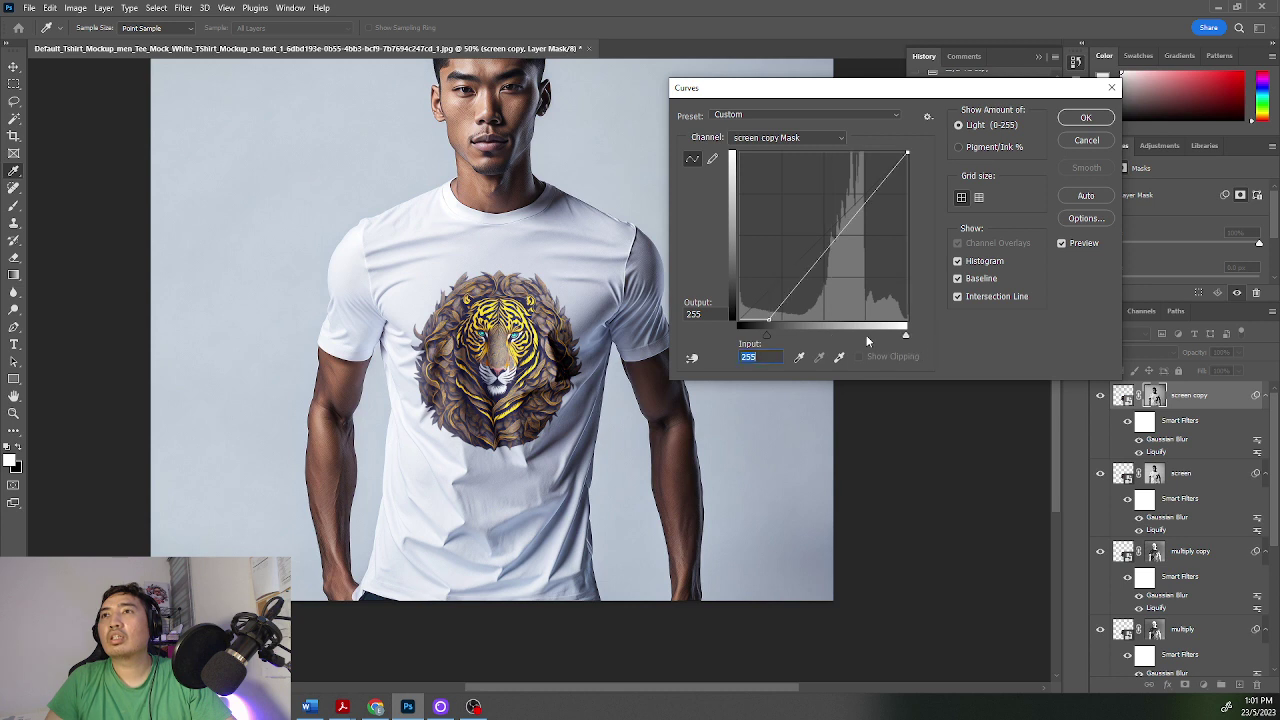
drag(768, 336, 817, 347)
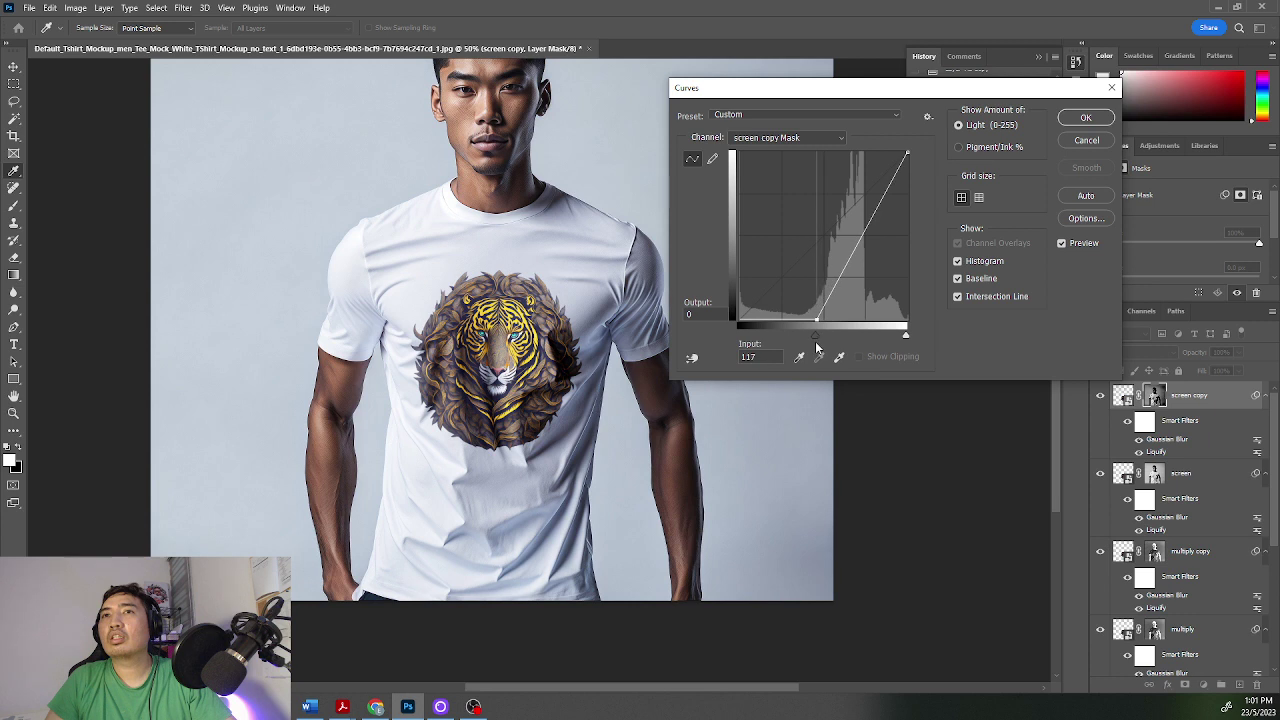
click(1086, 140)
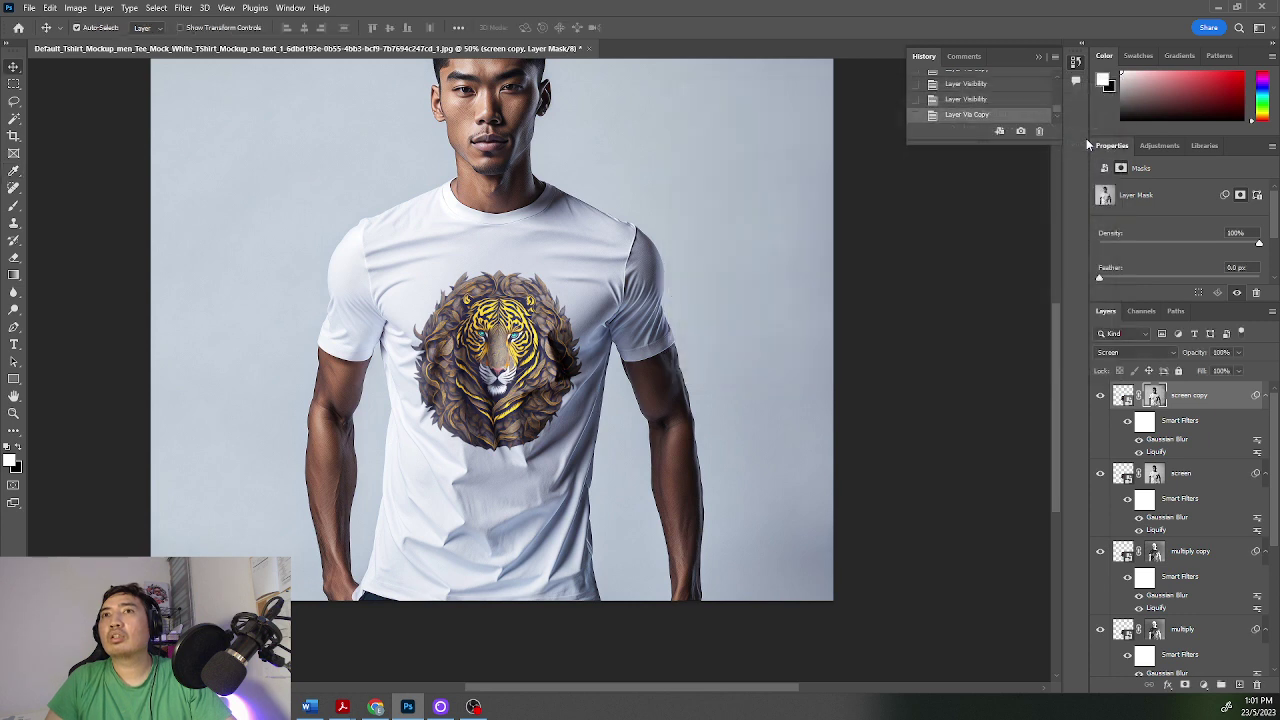
Step: Remove the screen copy layer's mask, toggling the layer's visibility to compare the look
click(1100, 397)
click(1100, 397)
click(1101, 397)
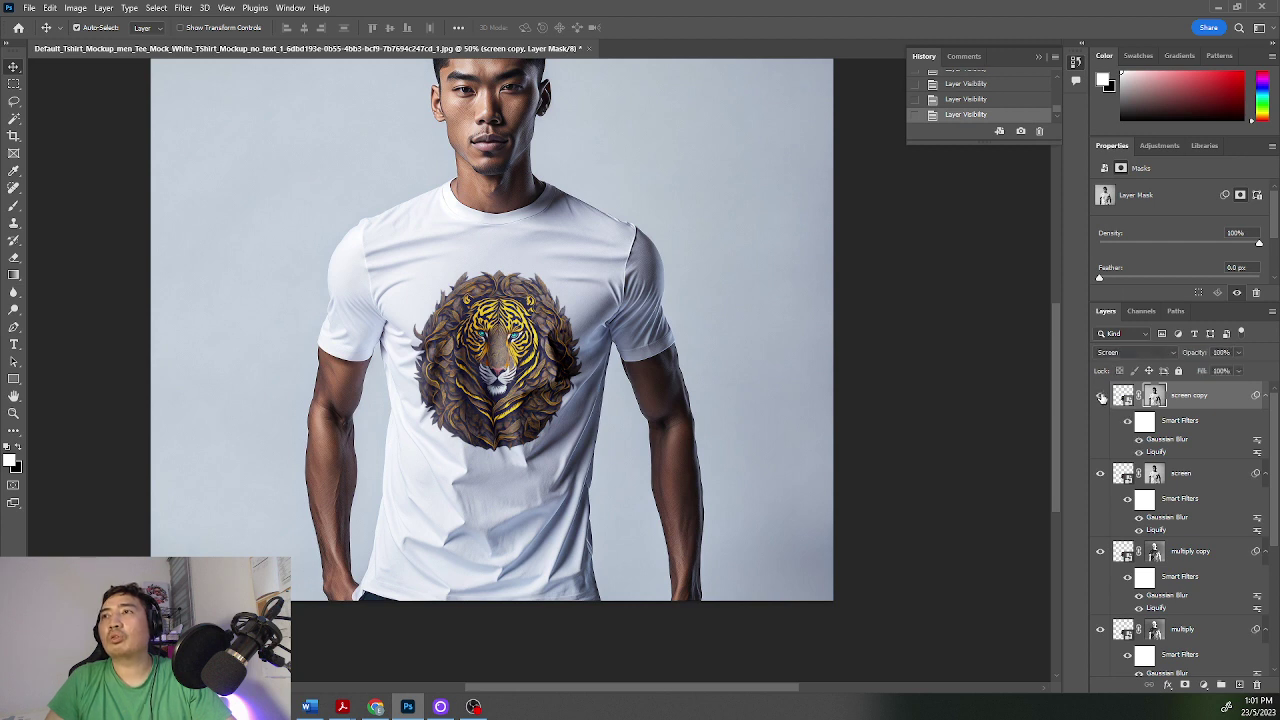
click(1101, 397)
click(1101, 397)
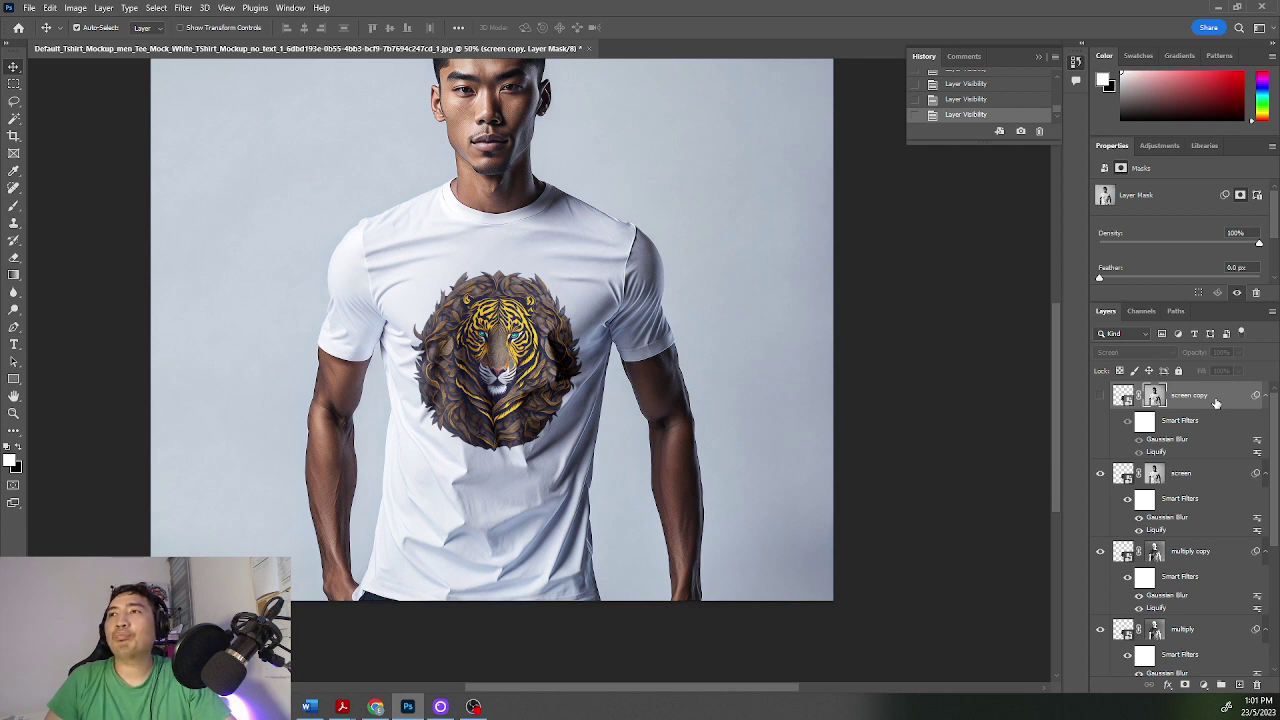
click(1257, 685)
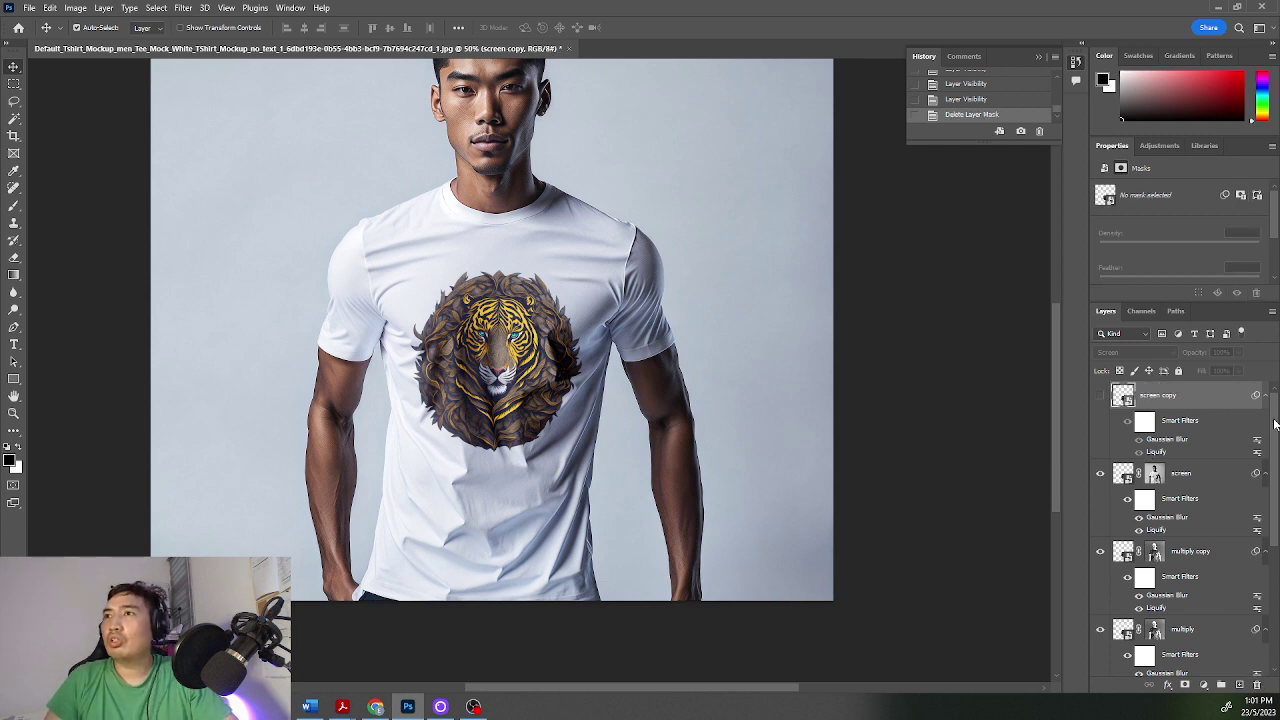
click(1102, 397)
click(1102, 397)
click(1102, 397)
Step: Delete the screen copy layer and confirm
click(1120, 398)
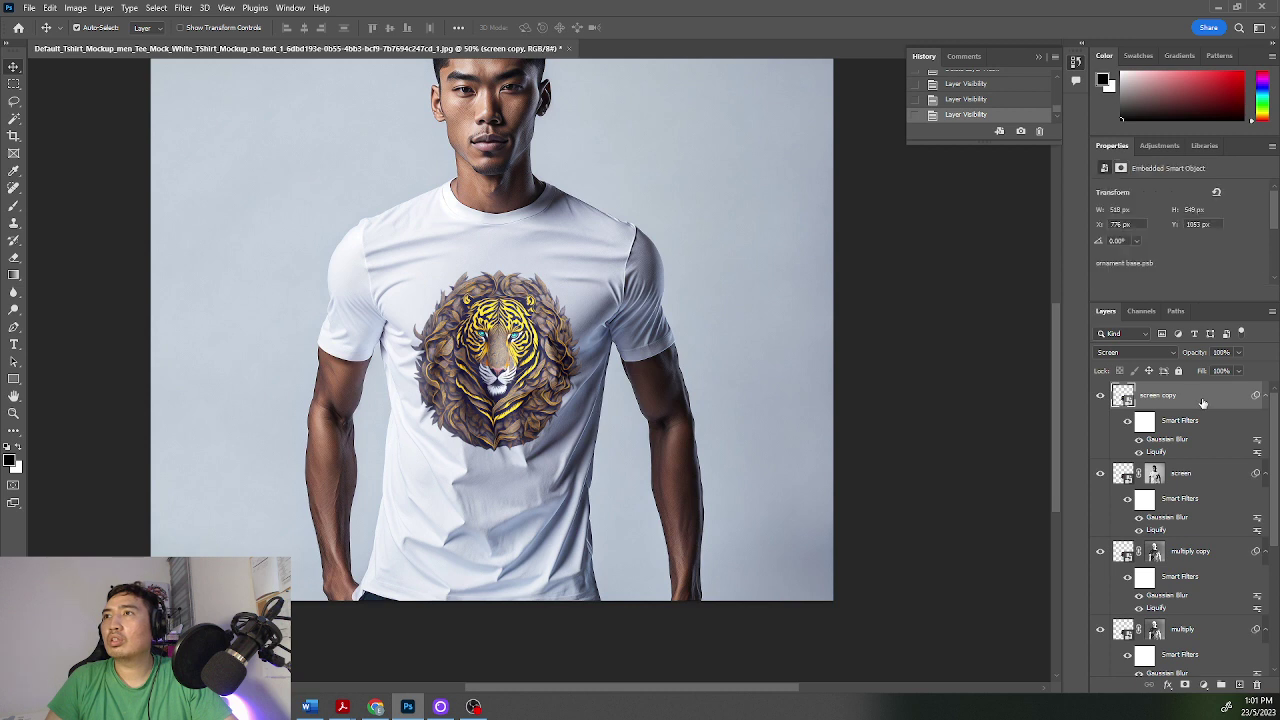
click(1257, 686)
click(580, 262)
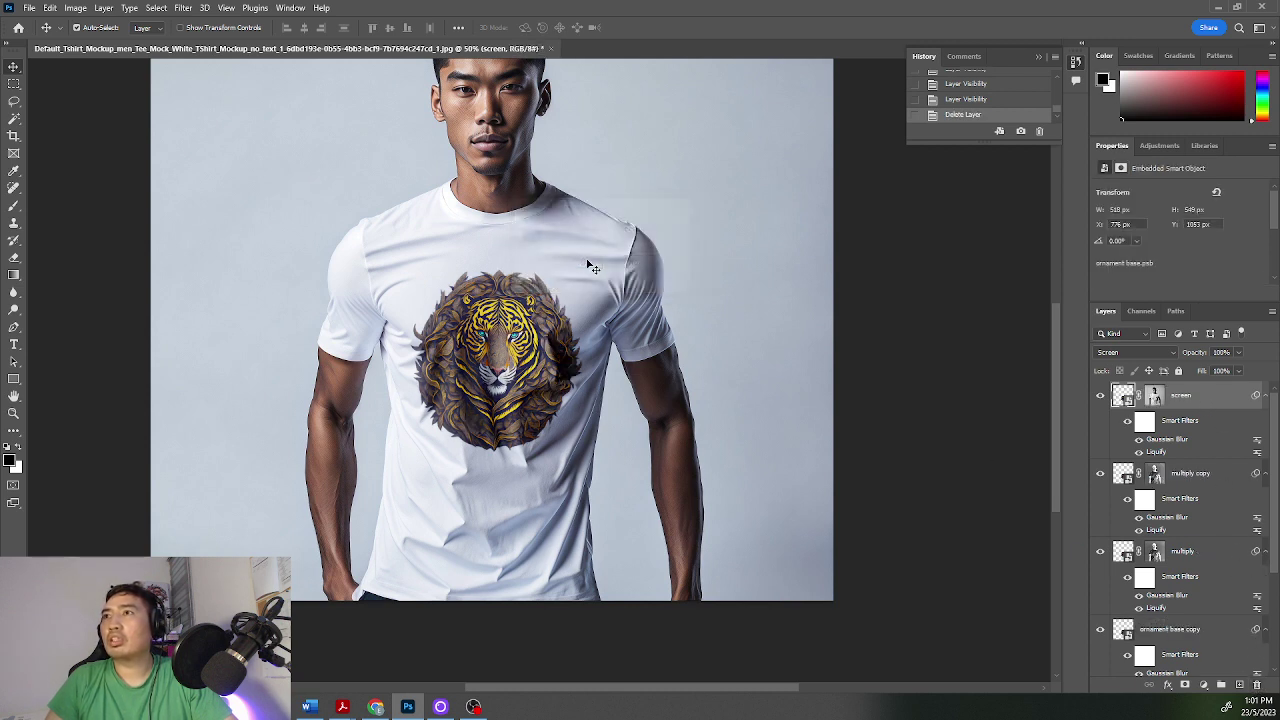
Step: After comparing multiply copy on and off, reload the tiger outline as a selection from ornament base
click(1101, 475)
click(1101, 475)
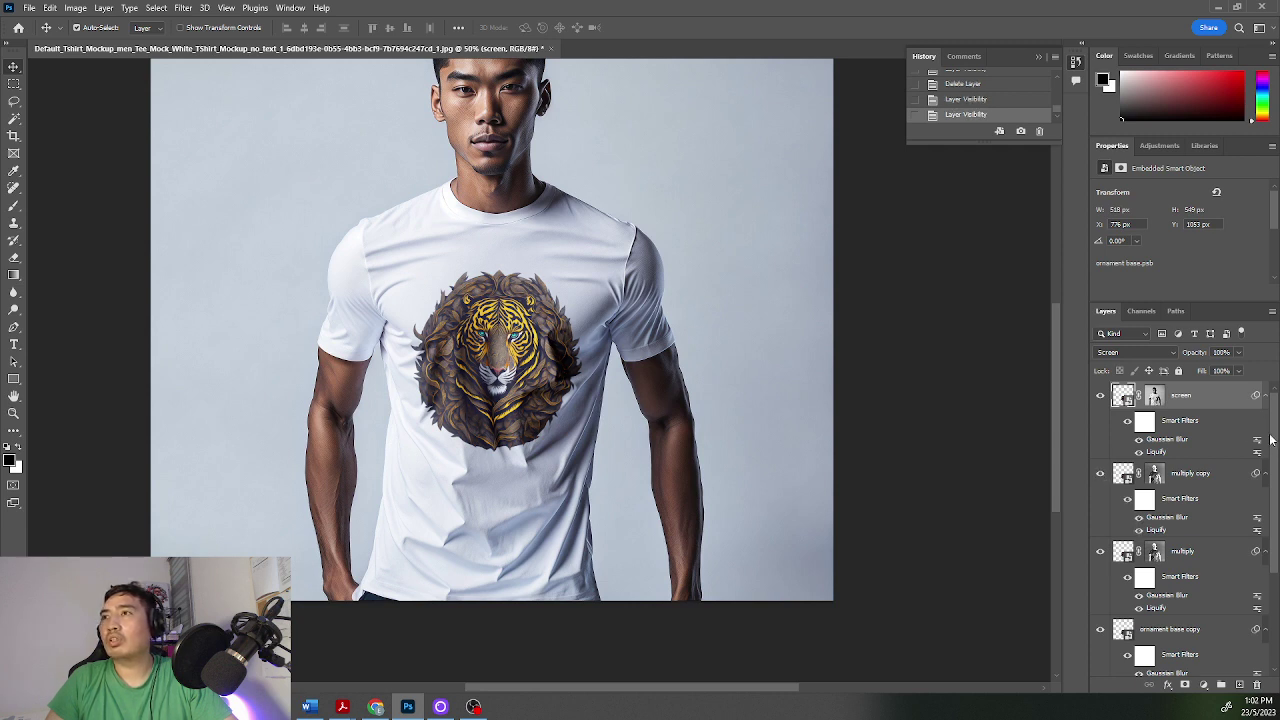
scroll(1271, 440, down, 5)
scroll(1271, 440, up, 5)
scroll(1180, 530, down, 5)
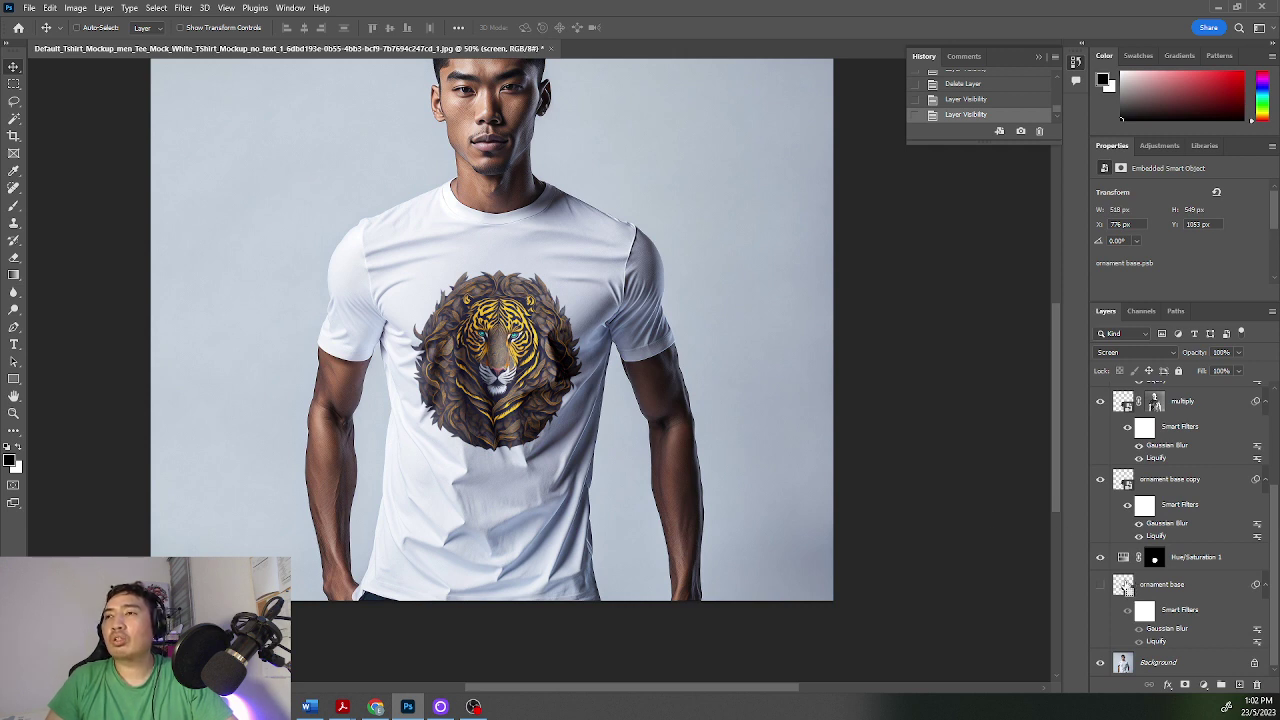
ctrl+click(1123, 585)
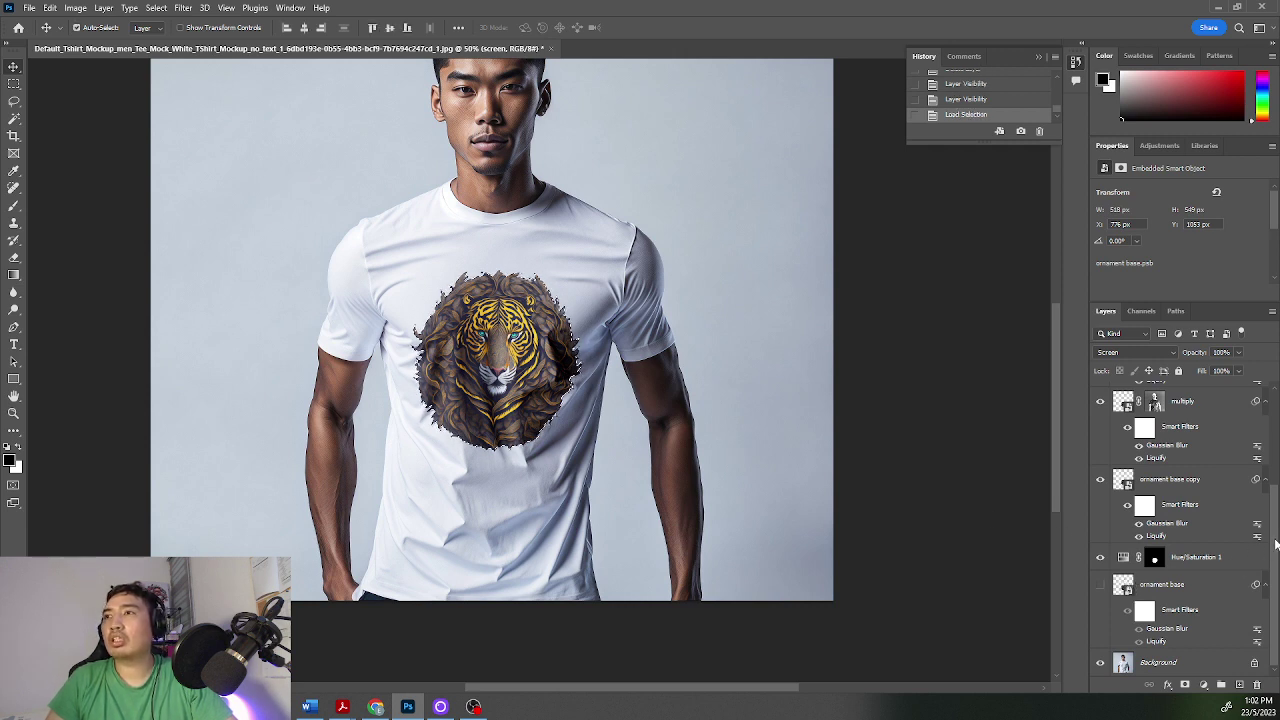
scroll(1225, 500, up, 3)
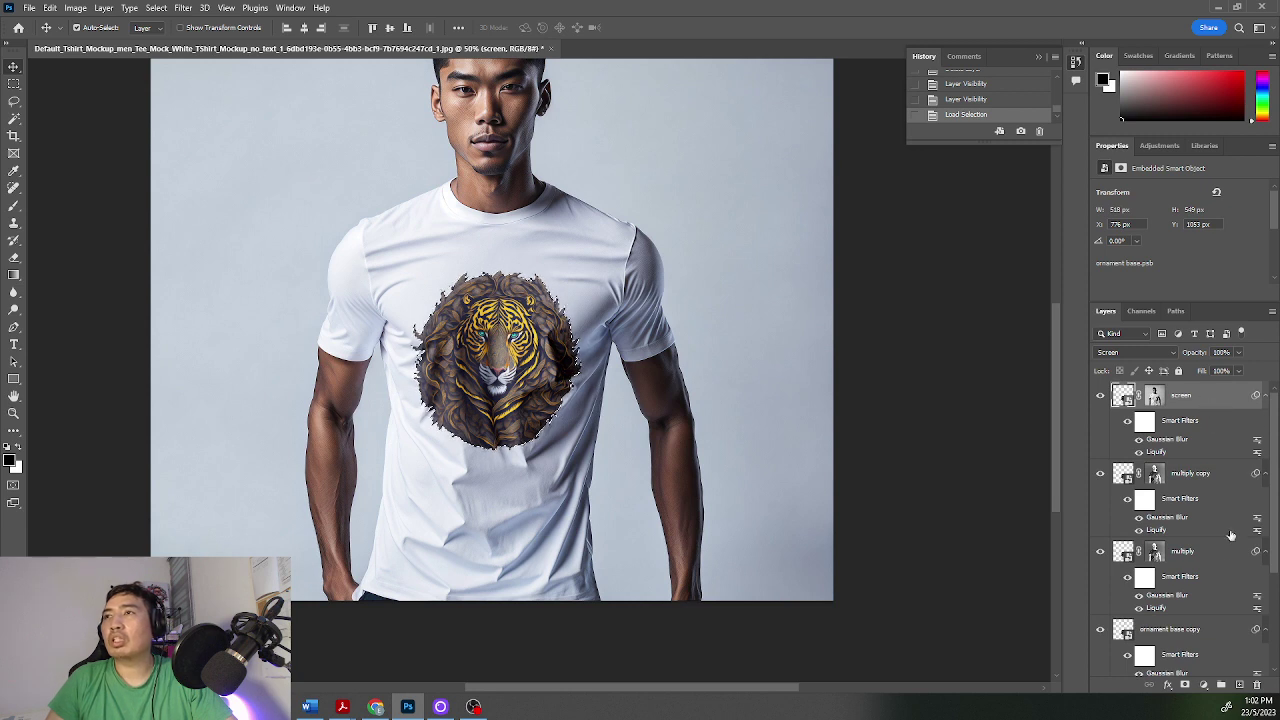
Step: Add a Hue/Saturation adjustment over the tiger with saturation raised to +38, then zoom out
click(1203, 685)
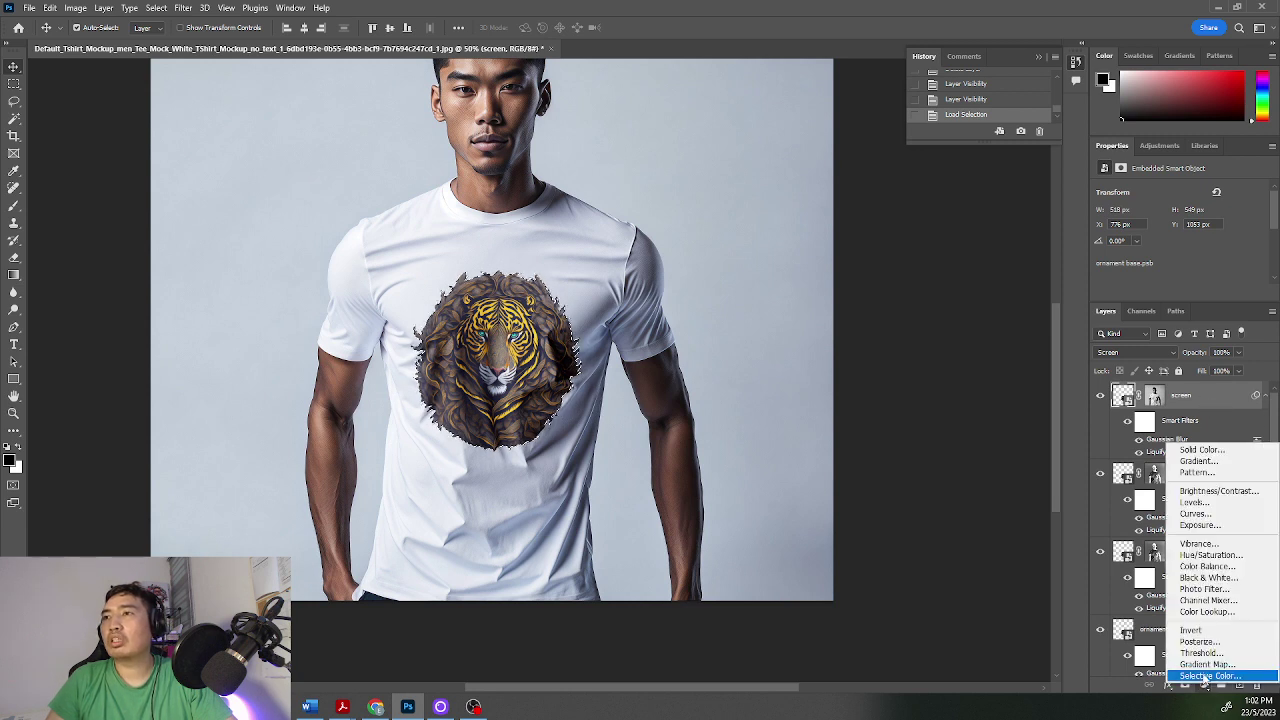
click(1208, 555)
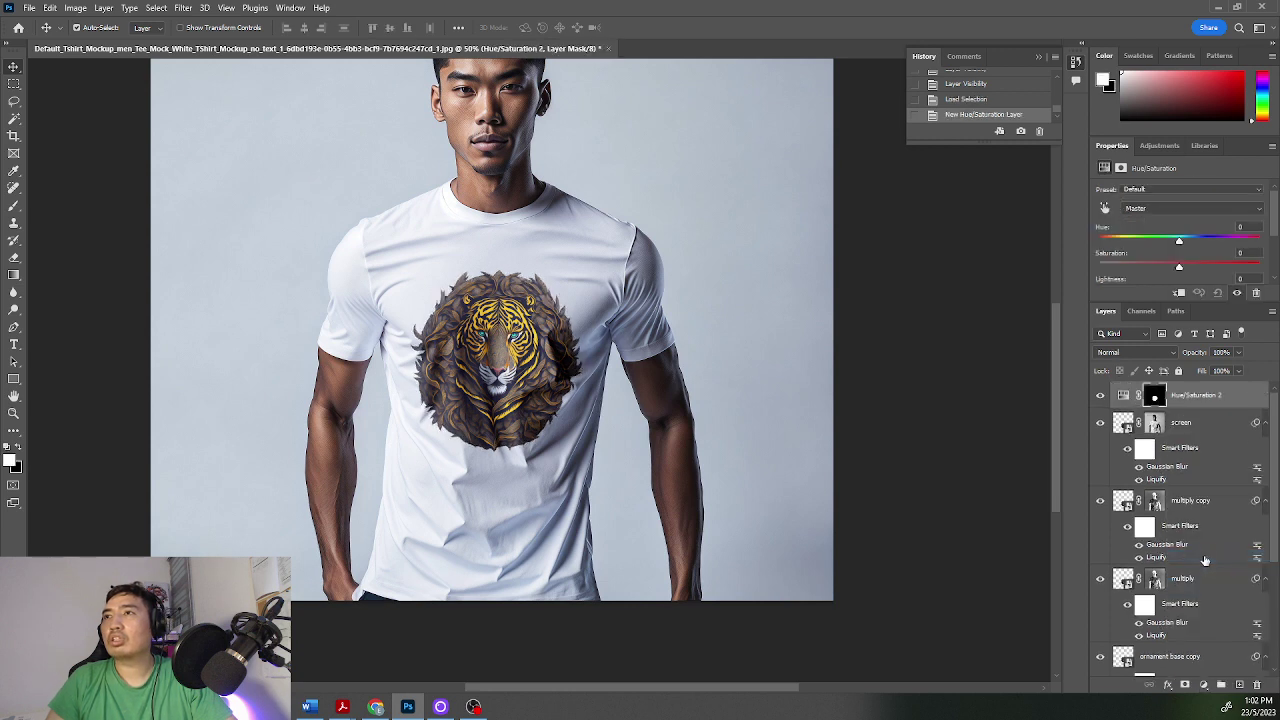
drag(1181, 271, 1210, 276)
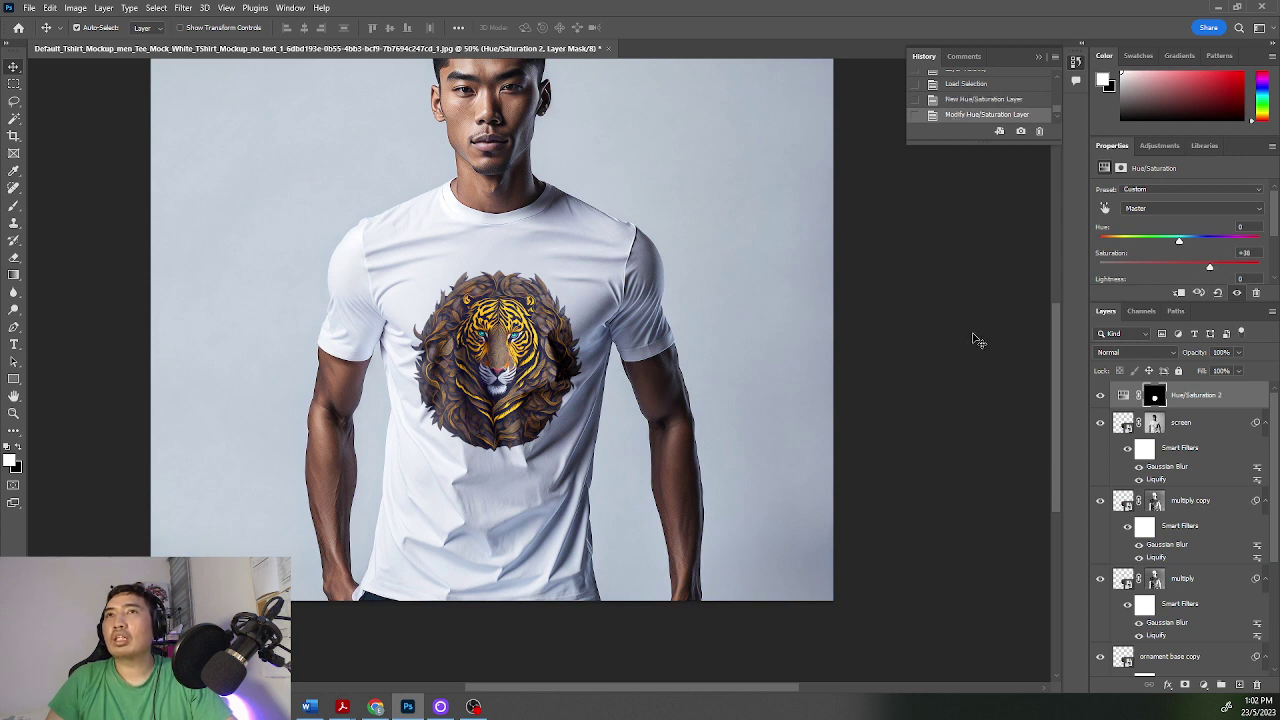
drag(1058, 330, 1054, 304)
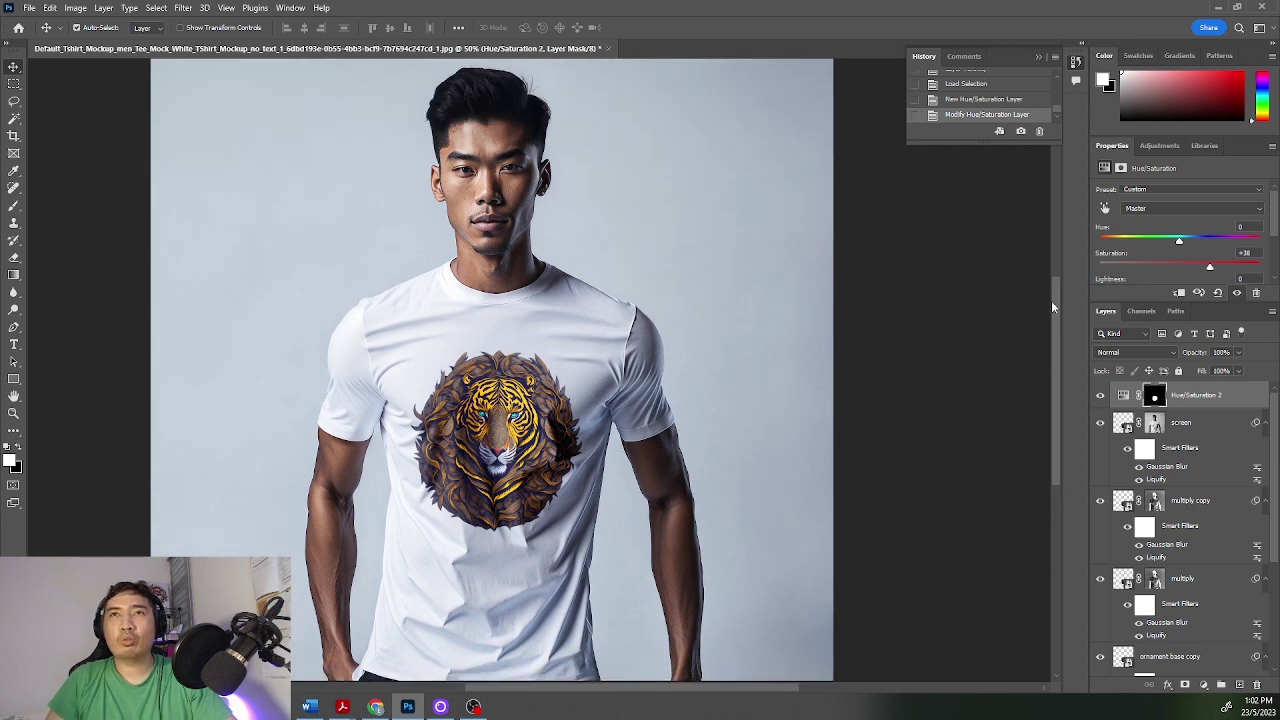
key(ctrl+minus)
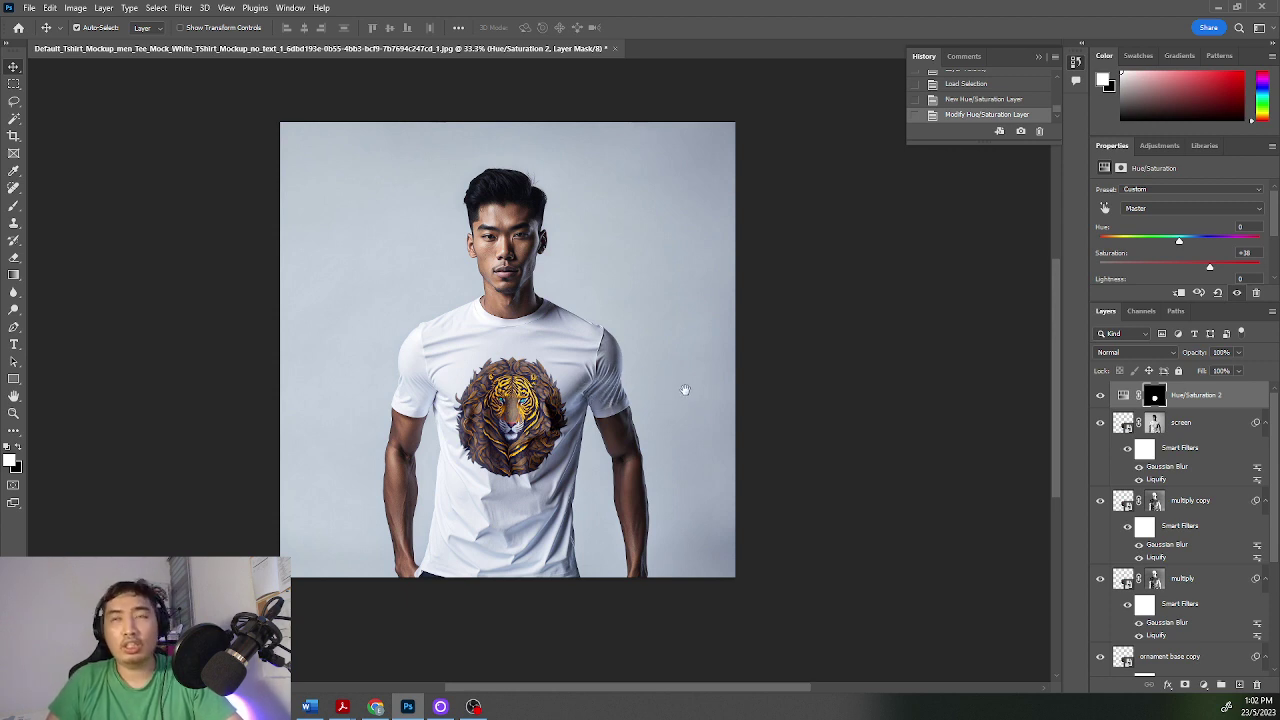
mouse_move(680, 391)
mouse_down()
mouse_move(663, 360)
mouse_move(672, 376)
mouse_up()
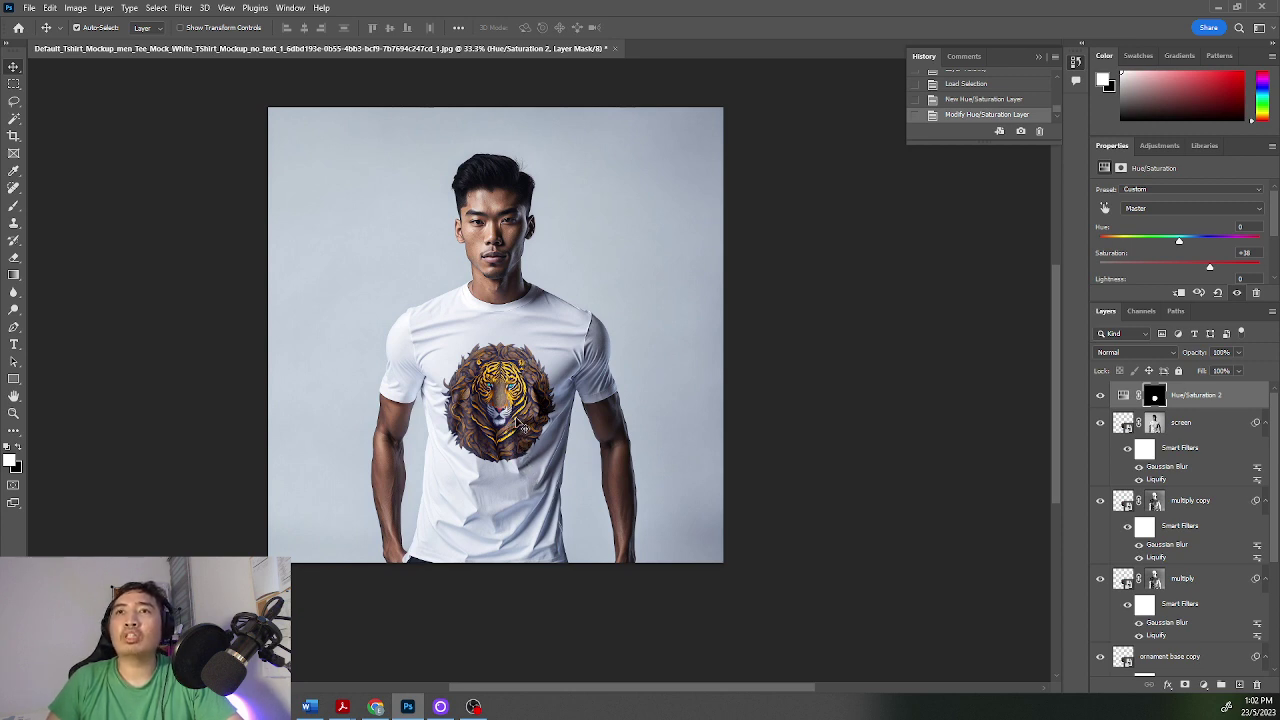
scroll(1267, 461, down, 5)
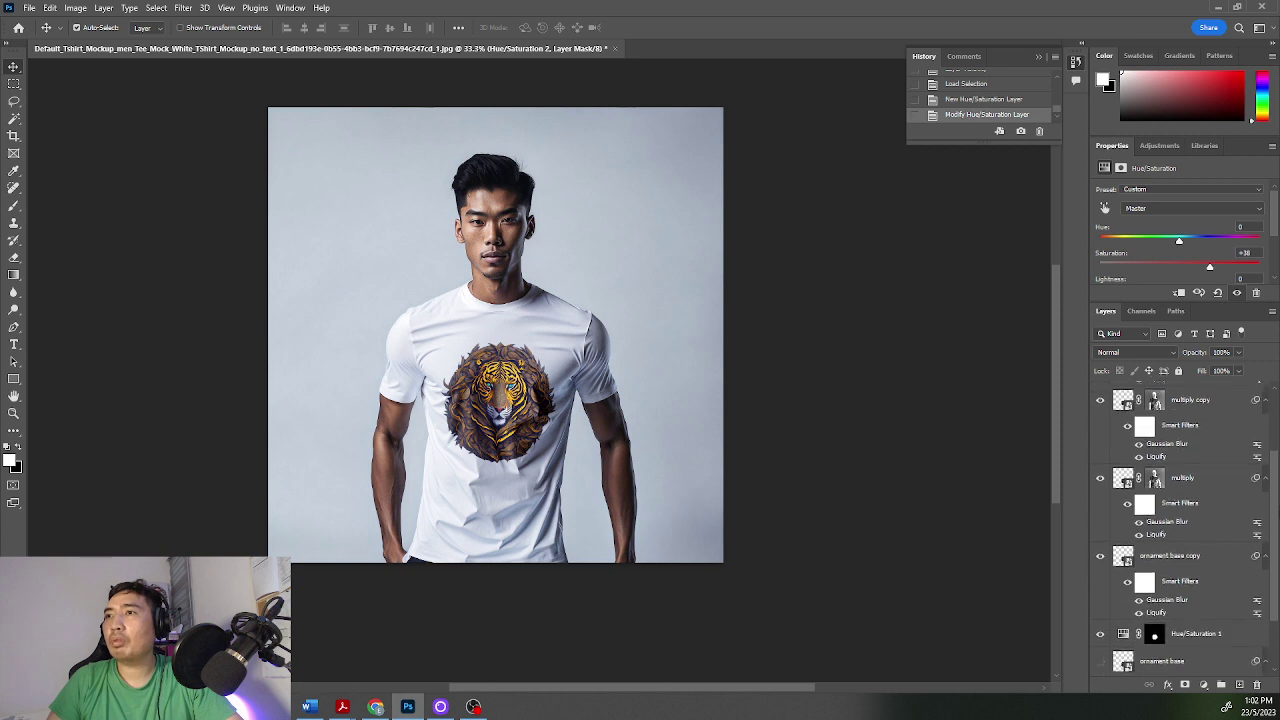
scroll(1187, 529, down, 2)
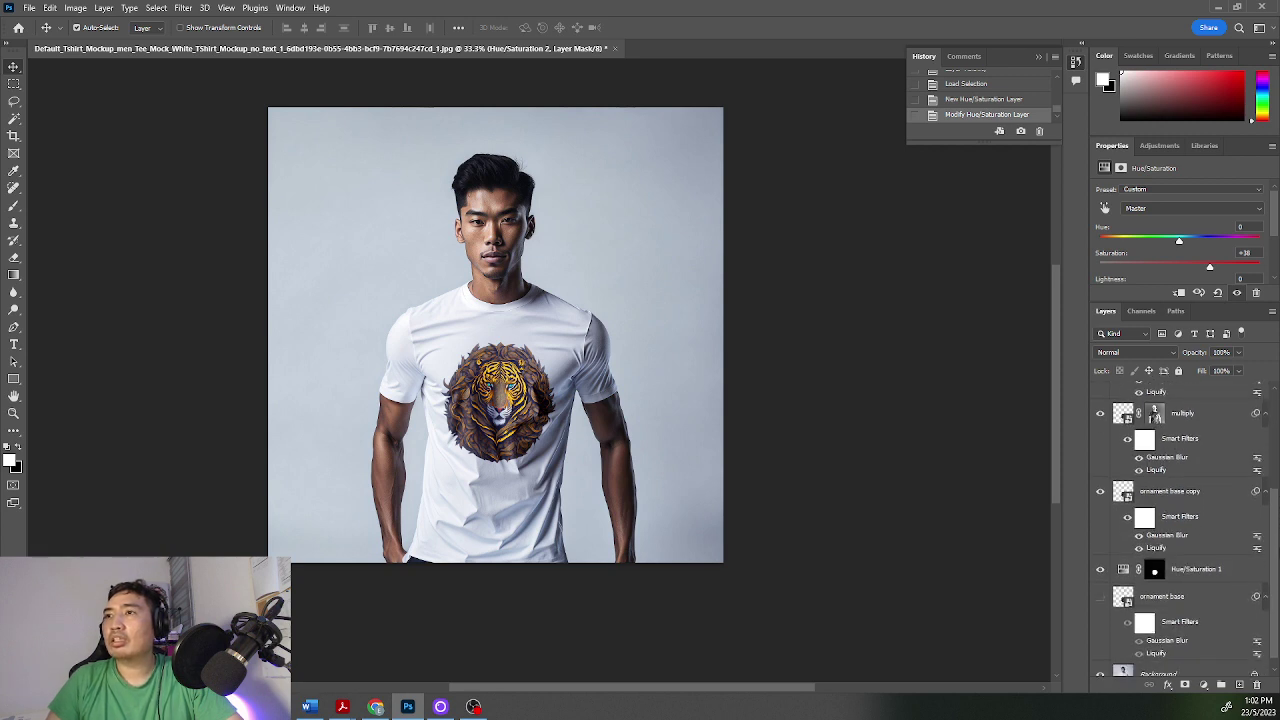
scroll(1276, 556, up, 1)
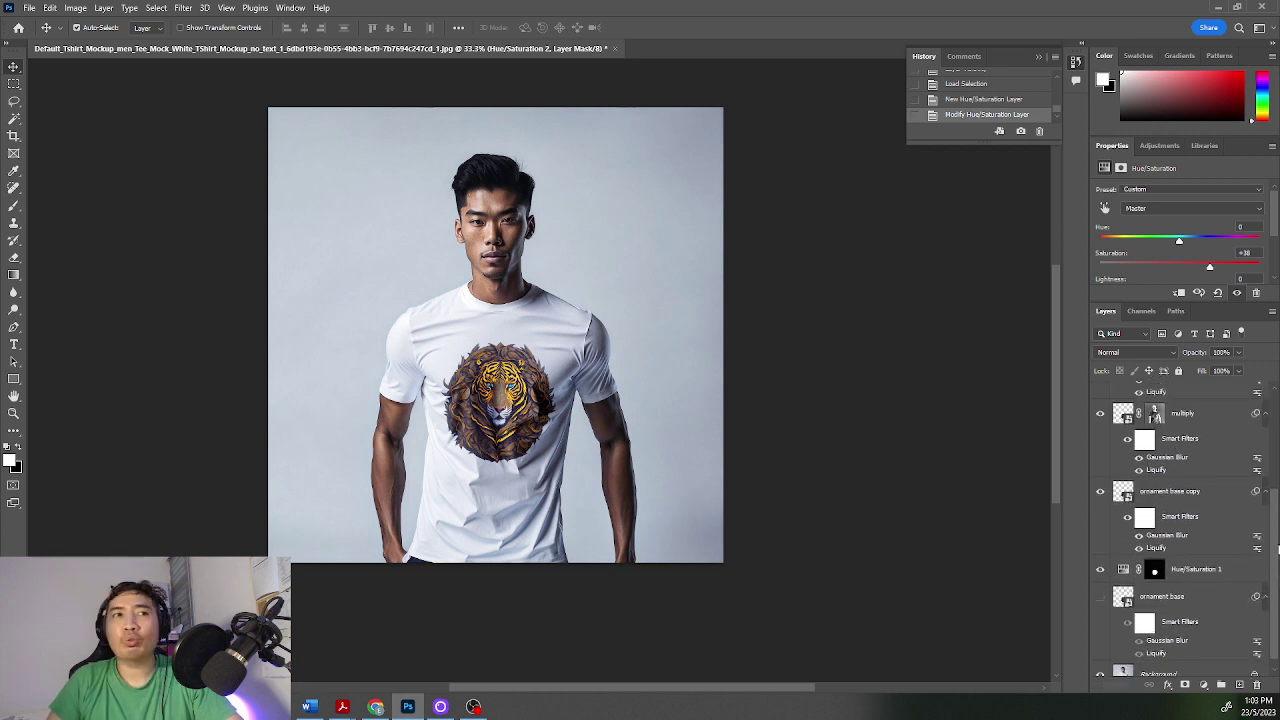
scroll(1277, 543, up, 7)
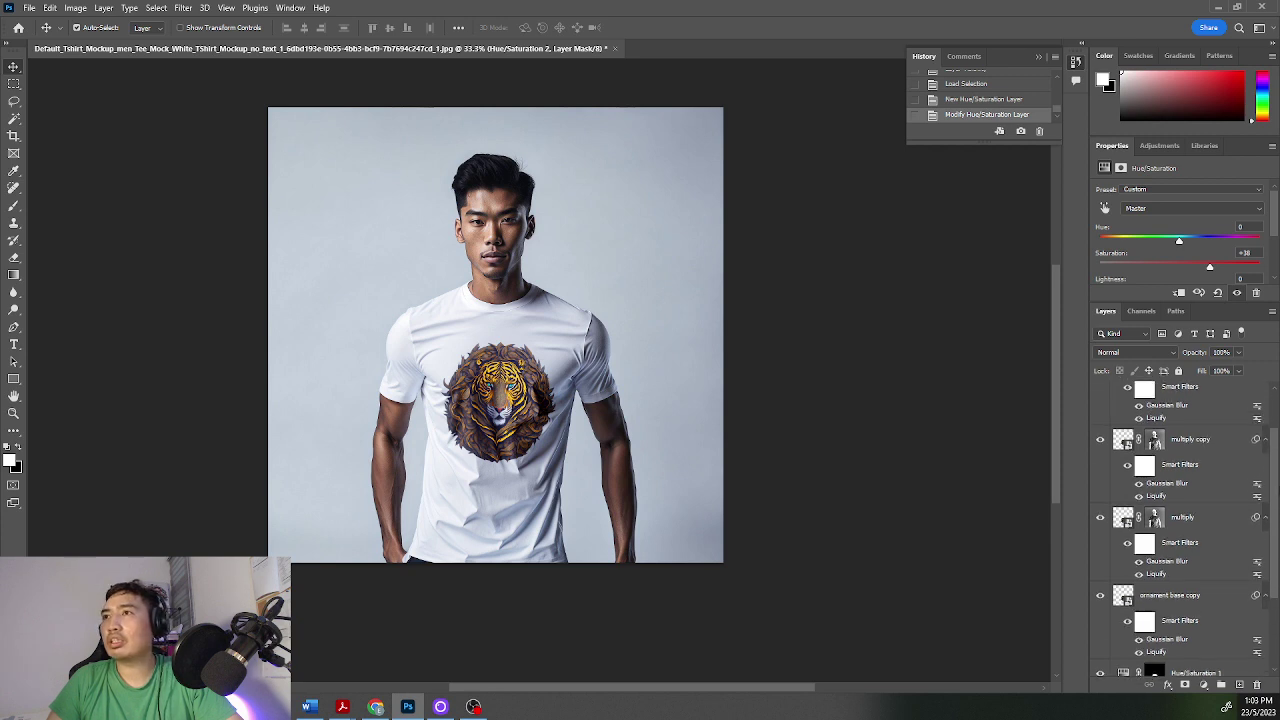
scroll(1187, 530, down, 7)
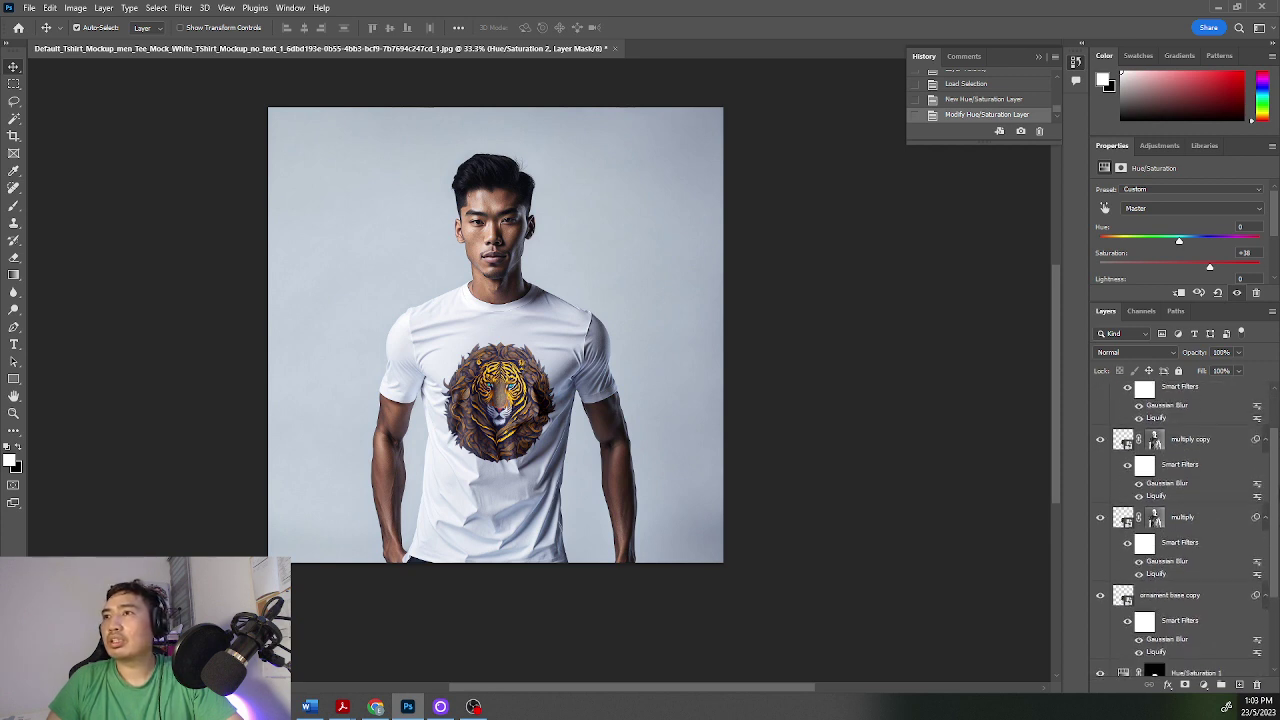
scroll(1258, 558, down, 2)
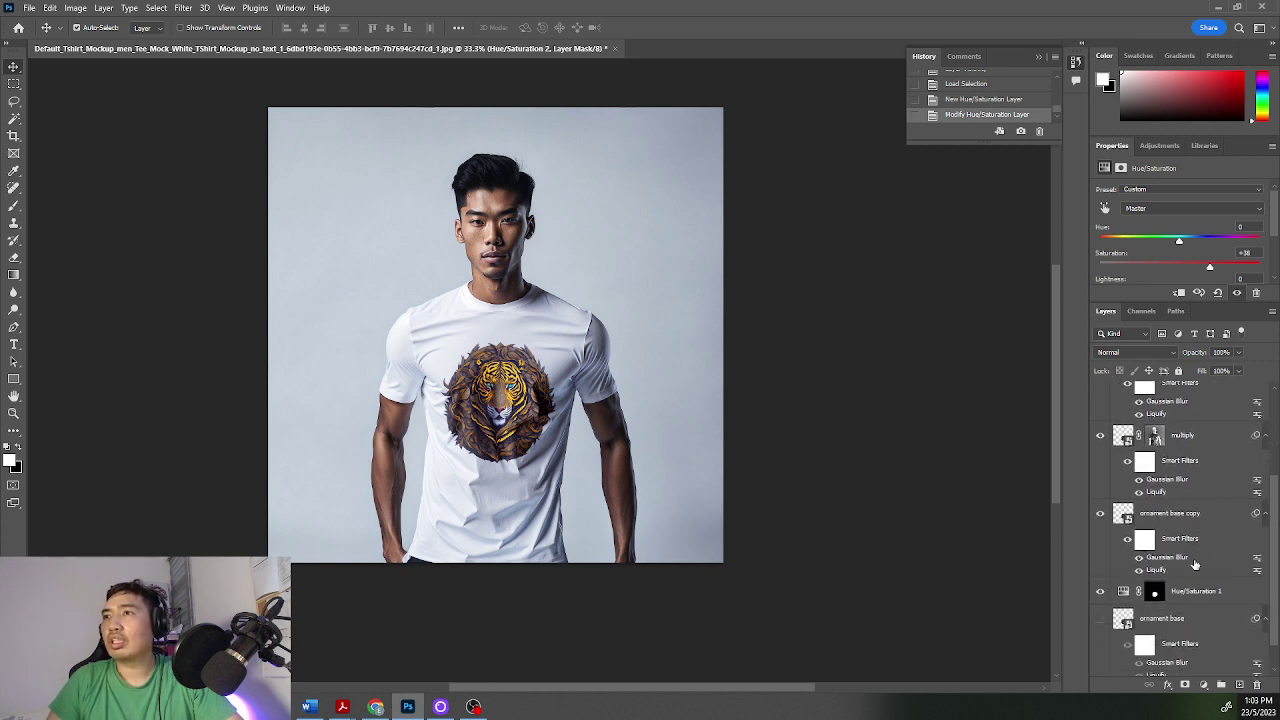
Step: Set the 'ornament base copy' layer's opacity to 60%
click(1189, 518)
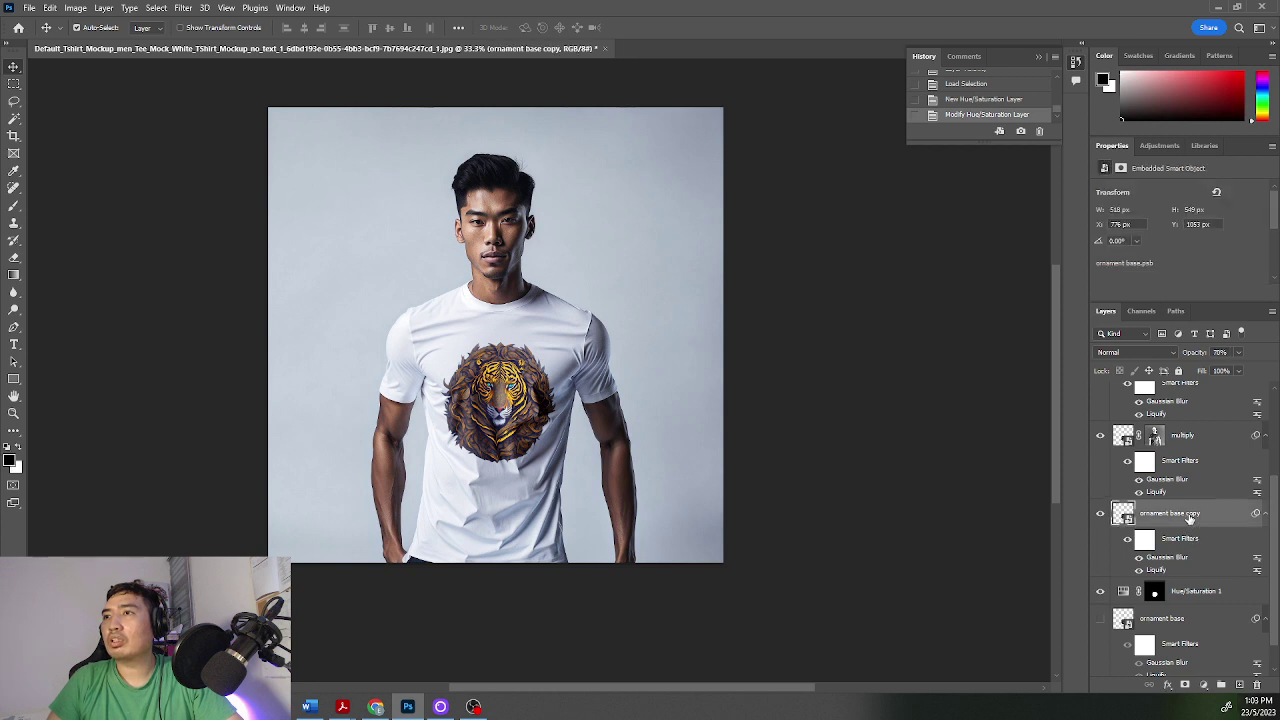
click(1239, 354)
drag(1232, 371, 1230, 371)
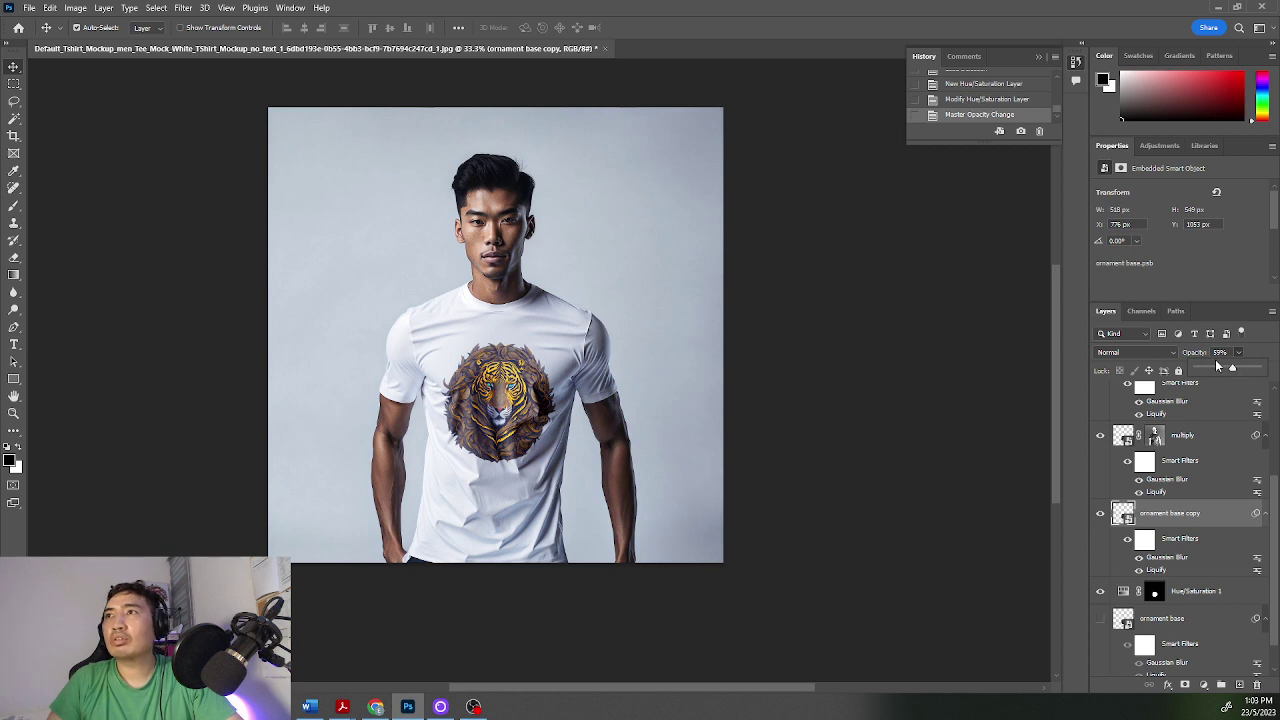
click(1222, 352)
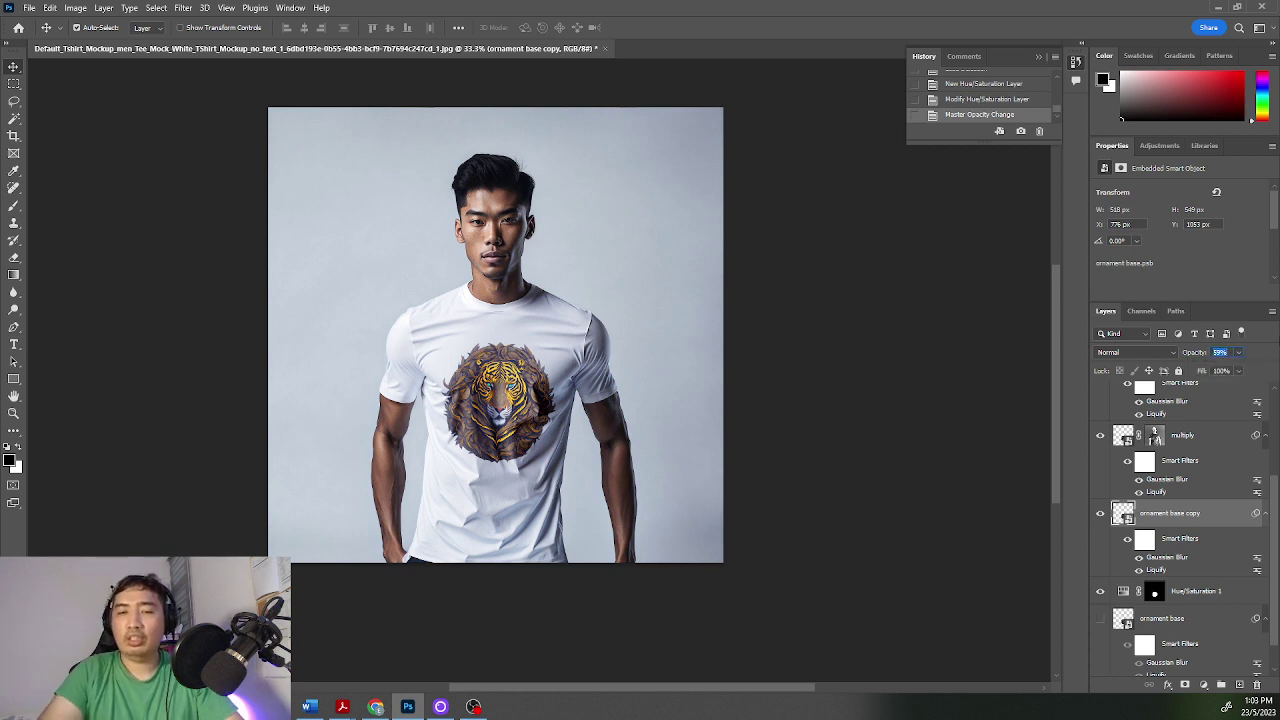
text(60)
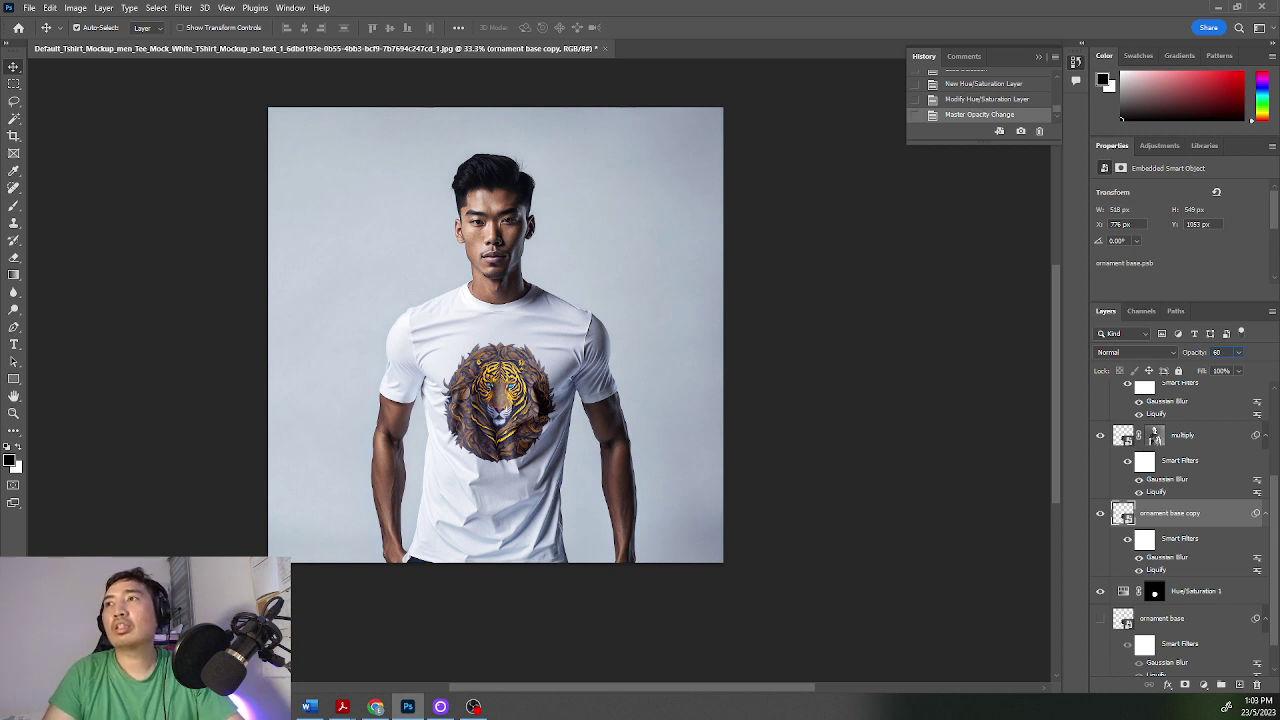
click(881, 396)
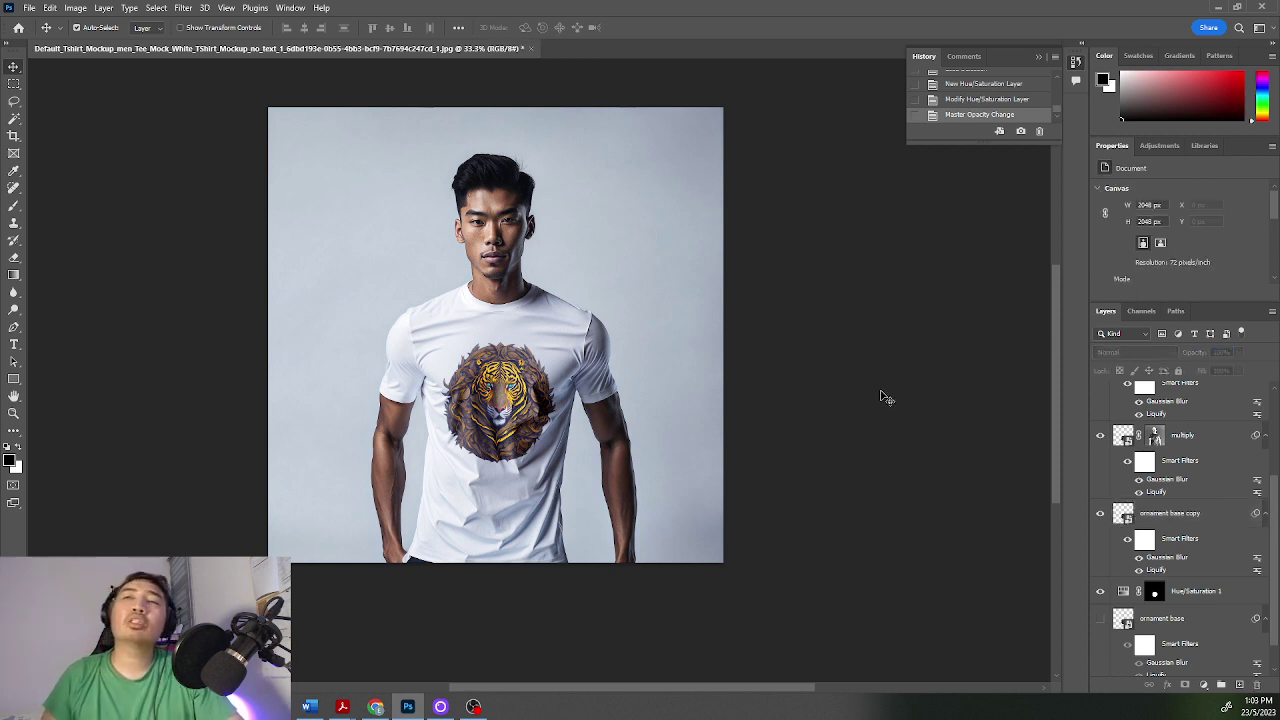